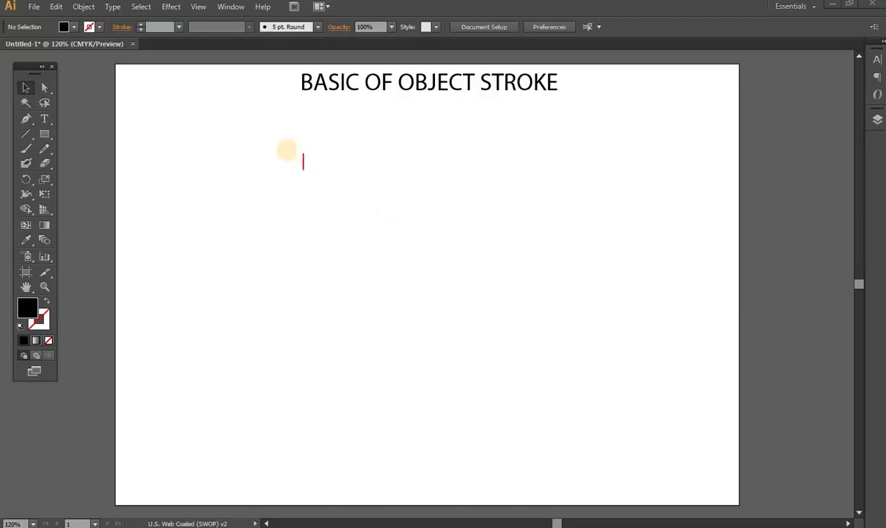
# Step: Type on-screen notes explaining fill versus stroke, ending with 'DRAW ELIPS FROM TOO'
pyautogui.write('IF Y')
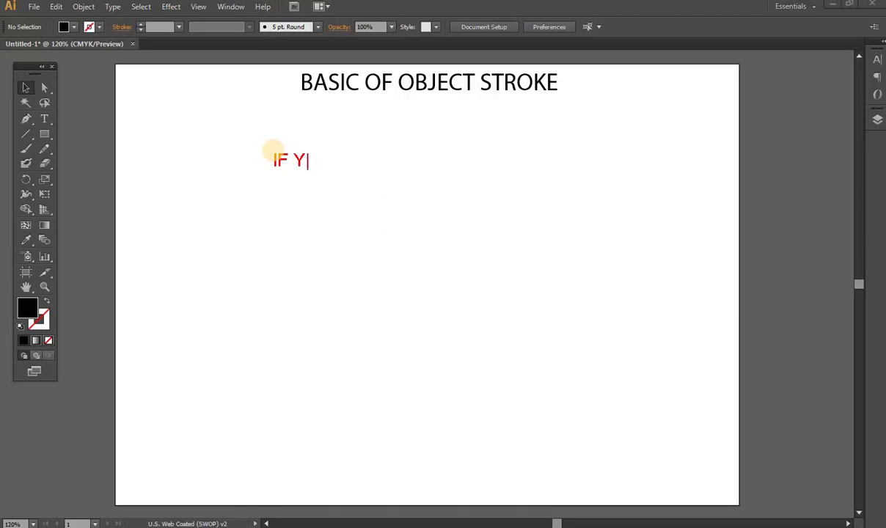
pyautogui.write('OU MAKE ')
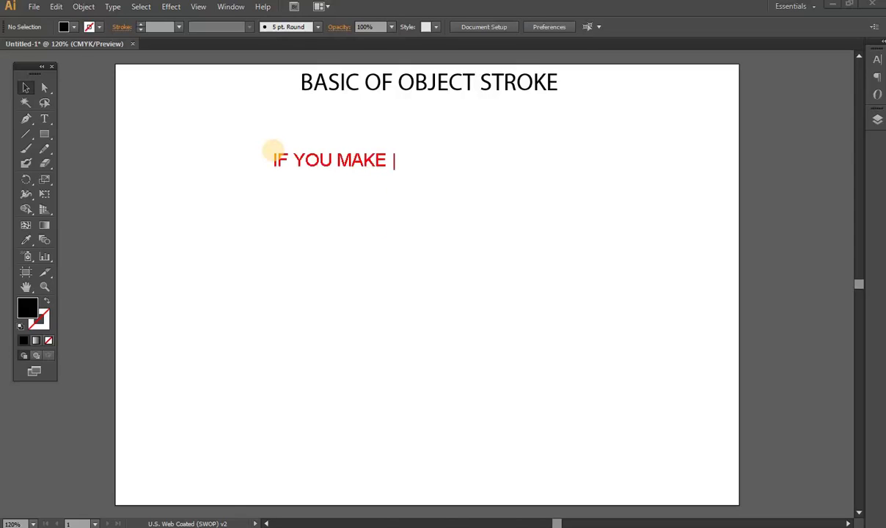
pyautogui.write('THE STROKE ')
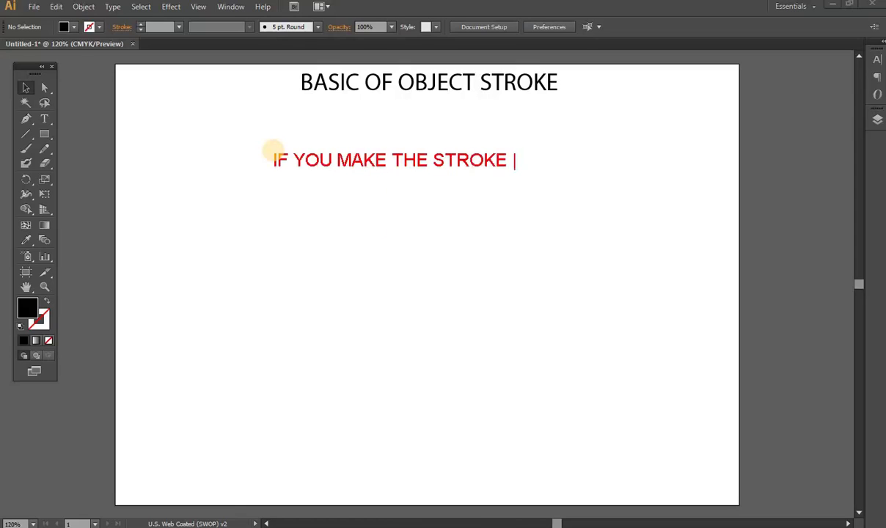
pyautogui.write('YOU ')
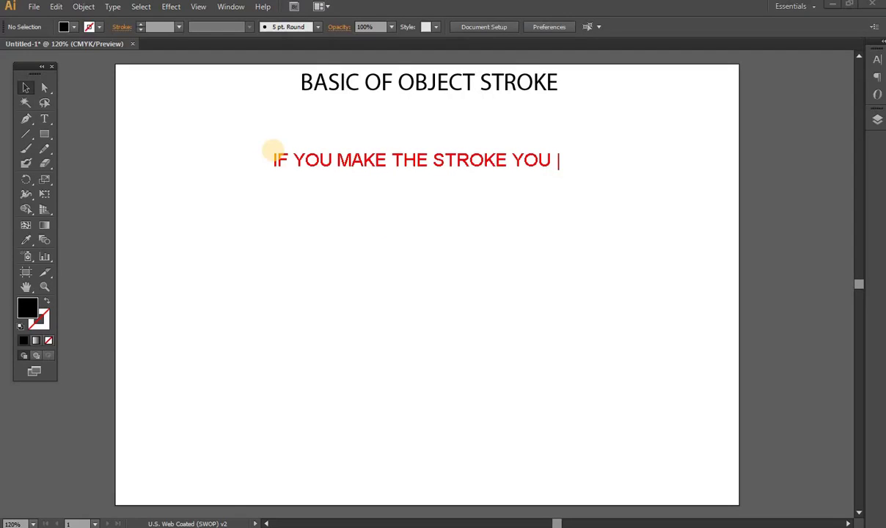
pyautogui.write('FILL ')
pyautogui.write('THE ST')
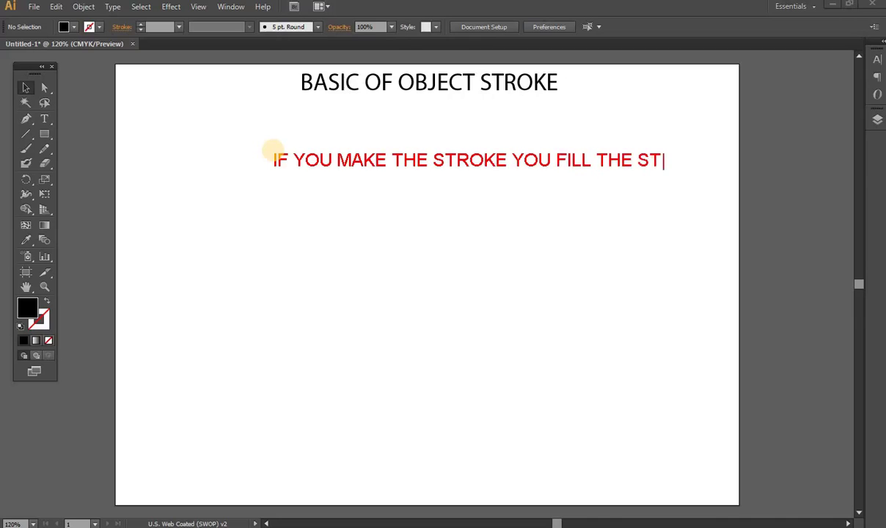
pyautogui.write('ROKE ')
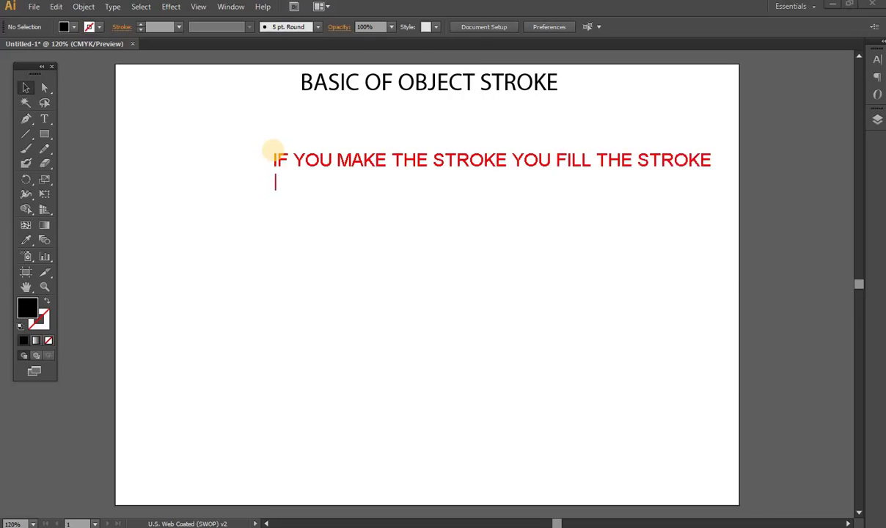
pyautogui.write('NO')
pyautogui.write(' STROKE ')
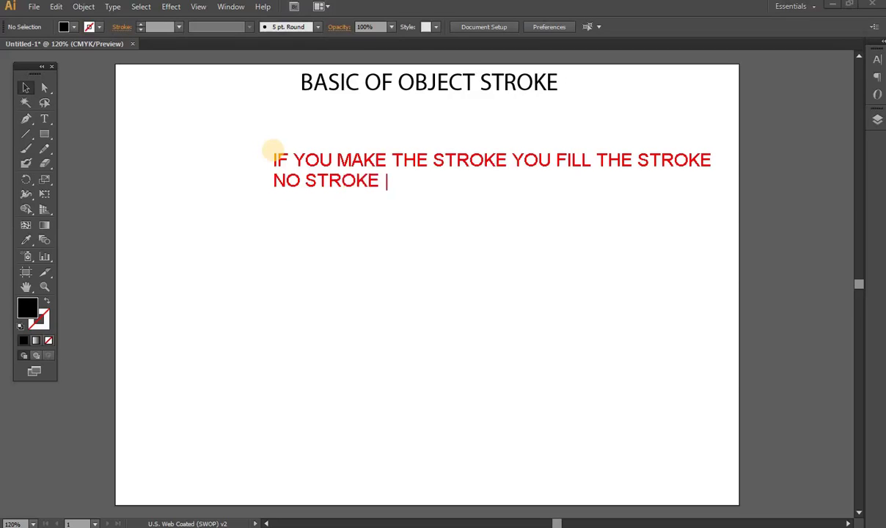
pyautogui.write('NO FILL ')
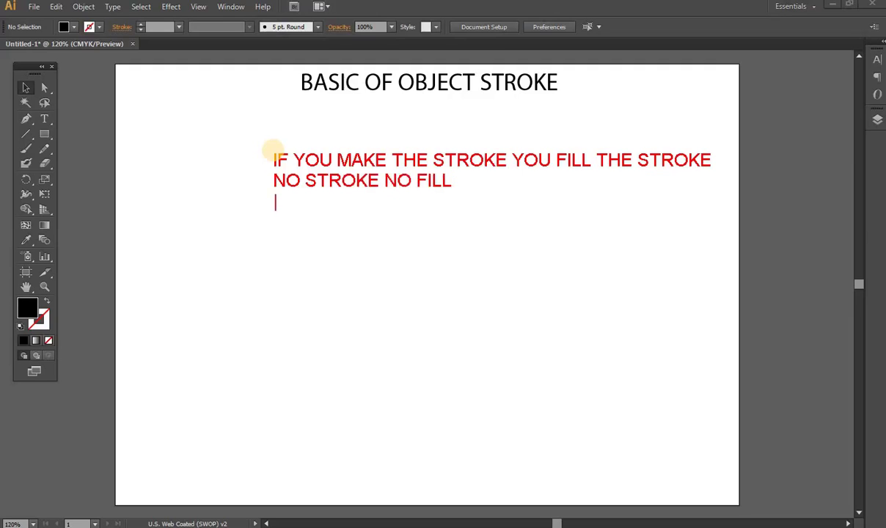
pyautogui.write('SUCH A')
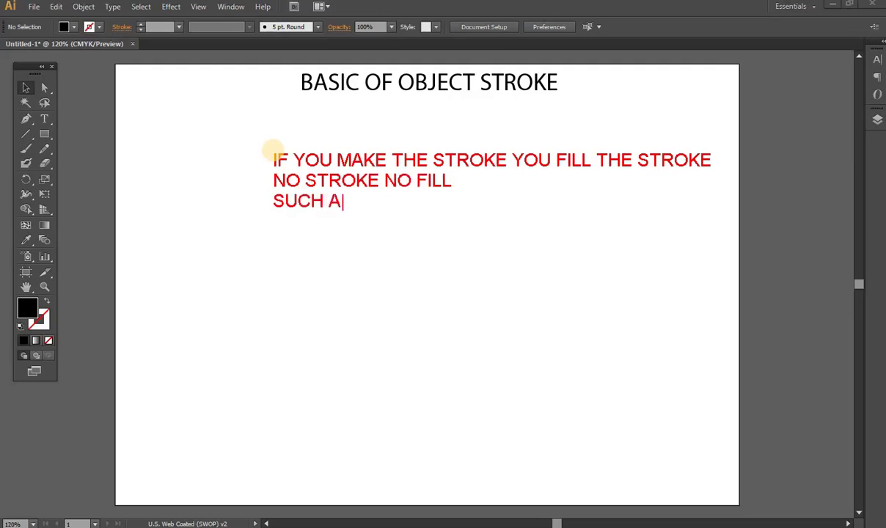
pyautogui.write('S ')
pyautogui.write('YOU MA')
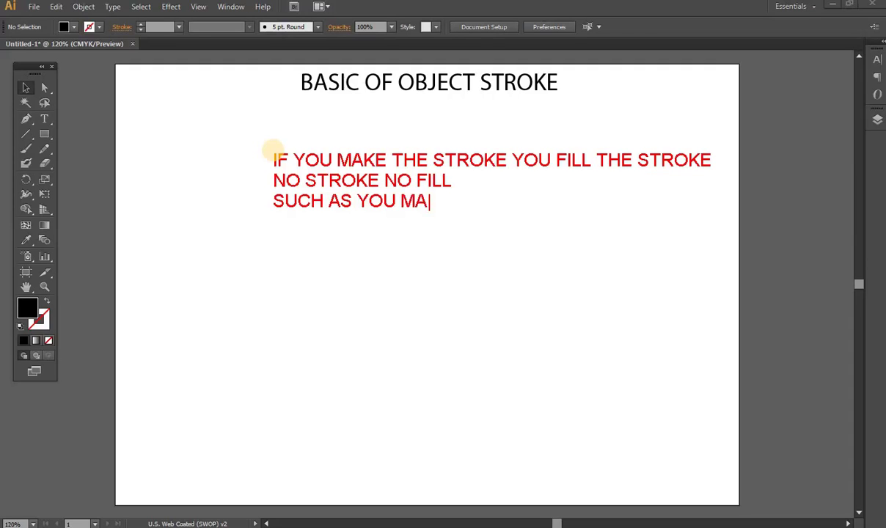
pyautogui.write('KE')
pyautogui.press('BackSpace')
pyautogui.press('BackSpace')
pyautogui.press('BackSpace')
pyautogui.press('BackSpace')
pyautogui.write('DRAW ')
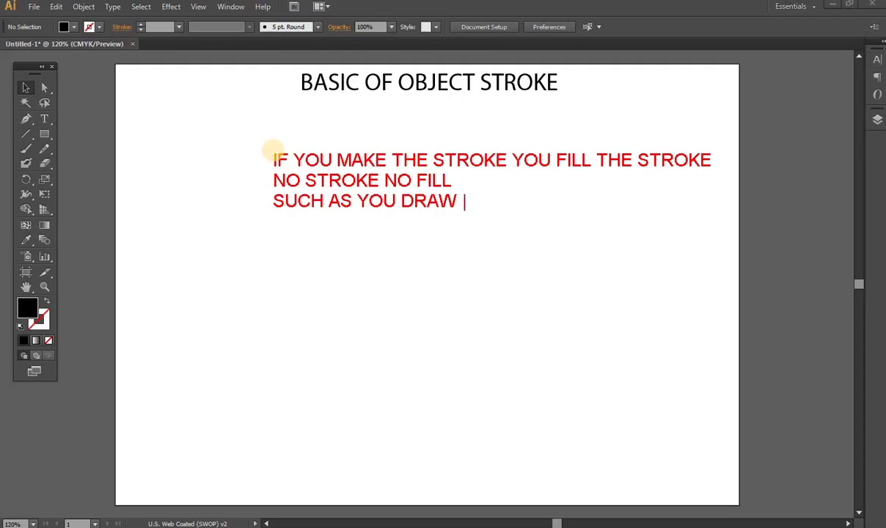
pyautogui.write('ELIPS ')
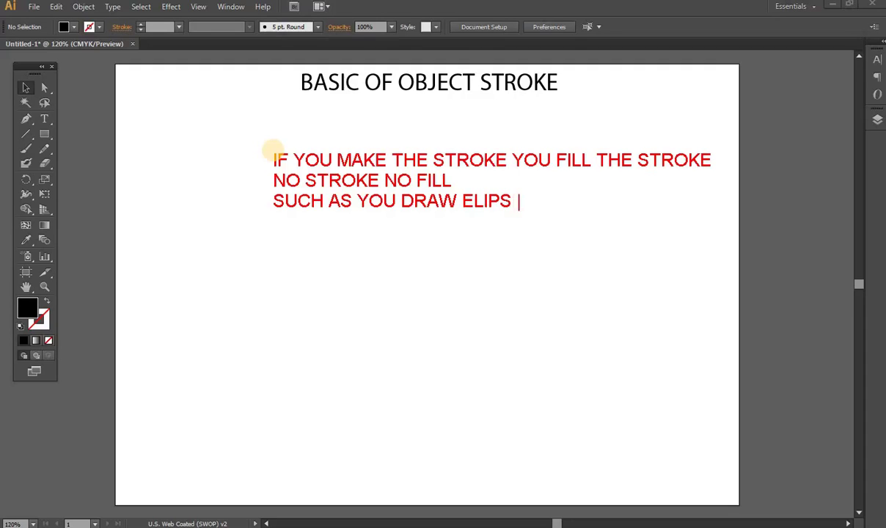
pyautogui.write('FROM ')
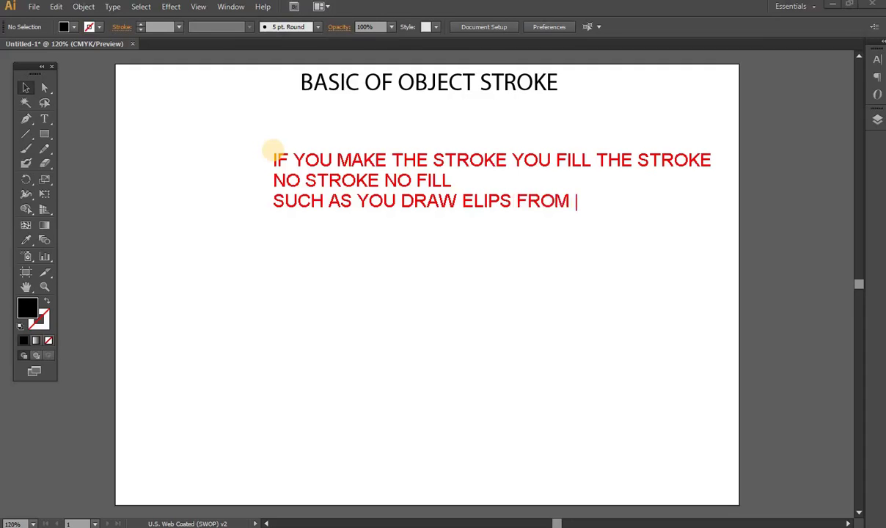
pyautogui.write('T')
pyautogui.write('OO')
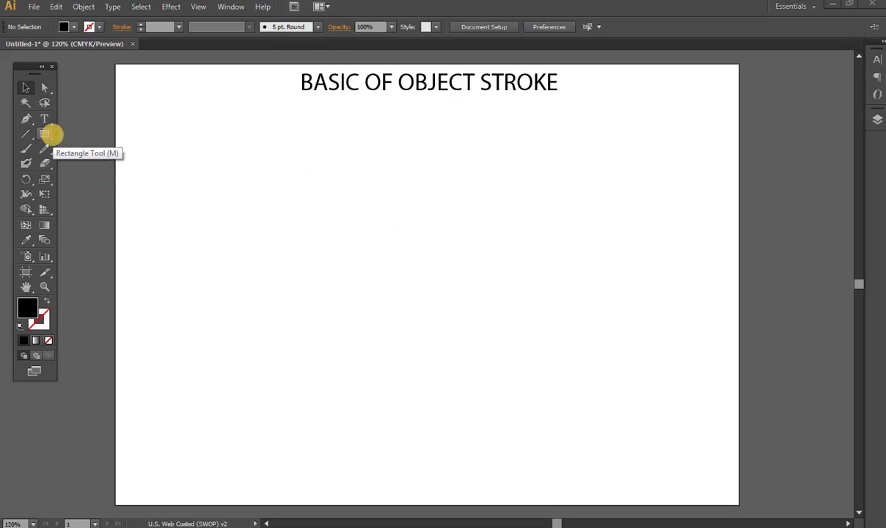
# Step: Draw a tall thin ellipse of about 5.88 × 52.622 mm with the Ellipse Tool and set its fill to none
pyautogui.click(42, 134)
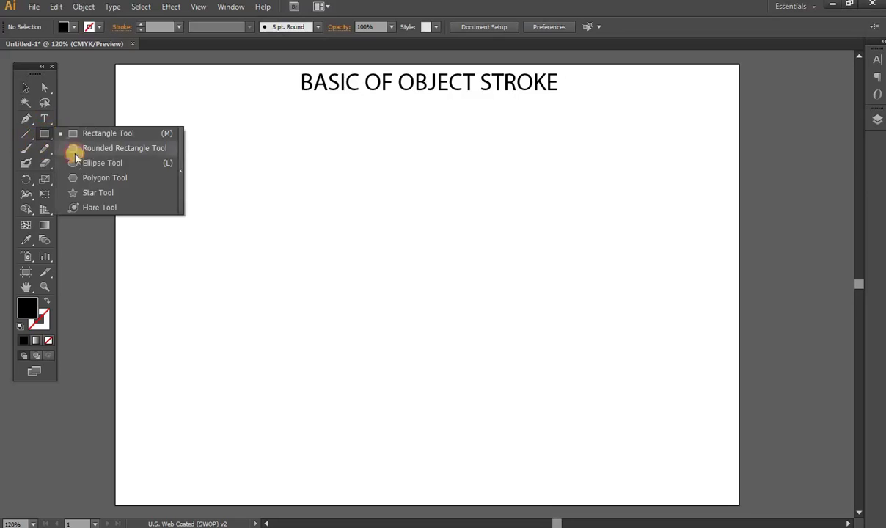
pyautogui.moveTo(46, 136); pyautogui.dragTo(71, 158)
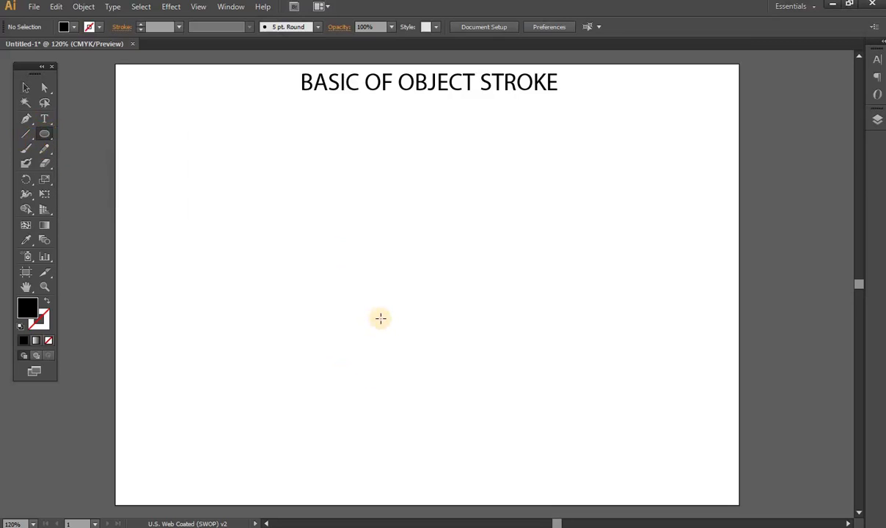
pyautogui.moveTo(382, 301); pyautogui.dragTo(394, 412)
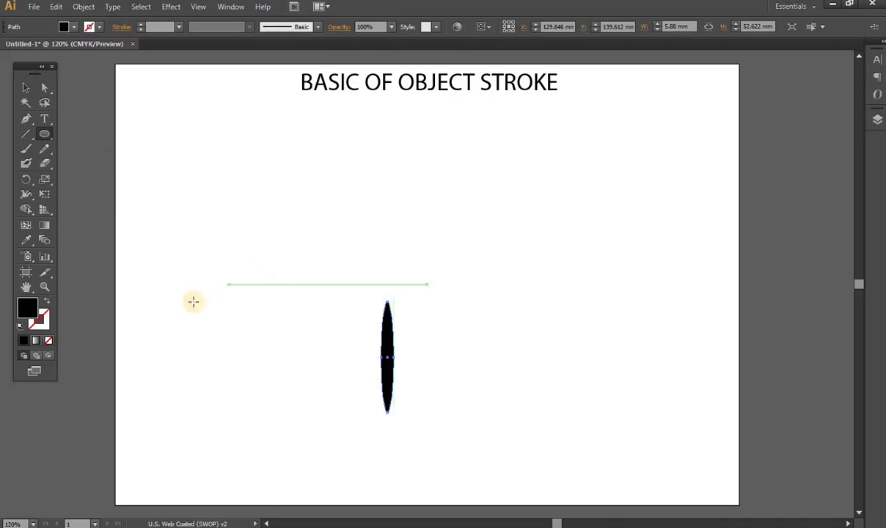
pyautogui.click(48, 340)
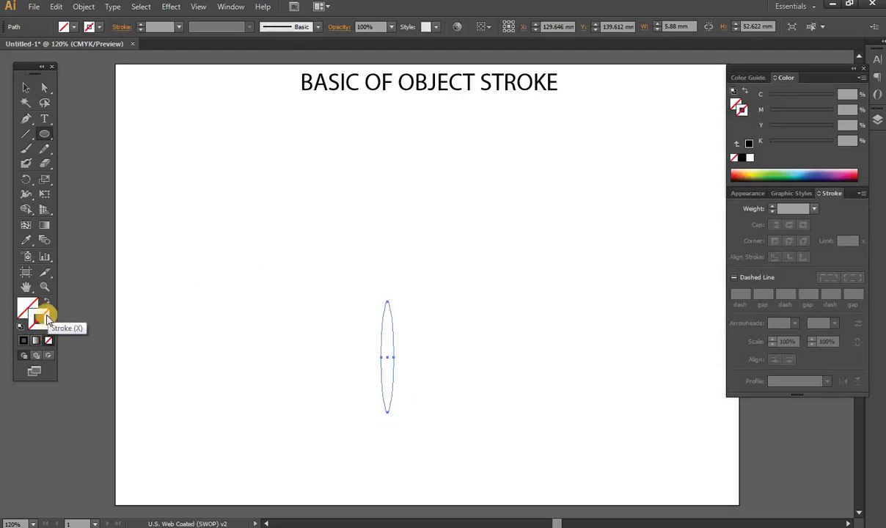
# Step: Give the unfilled ellipse a 1 pt black stroke from the control-bar stroke swatches
pyautogui.click(43, 321)
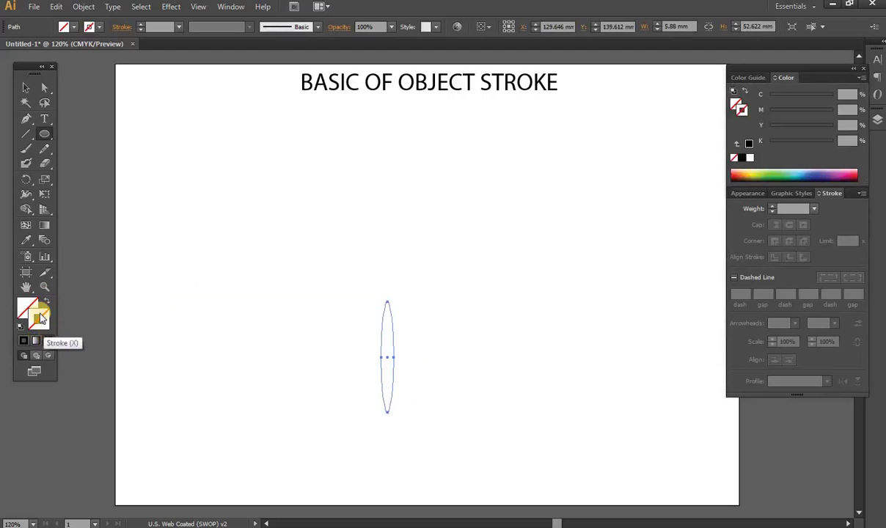
pyautogui.click(102, 28)
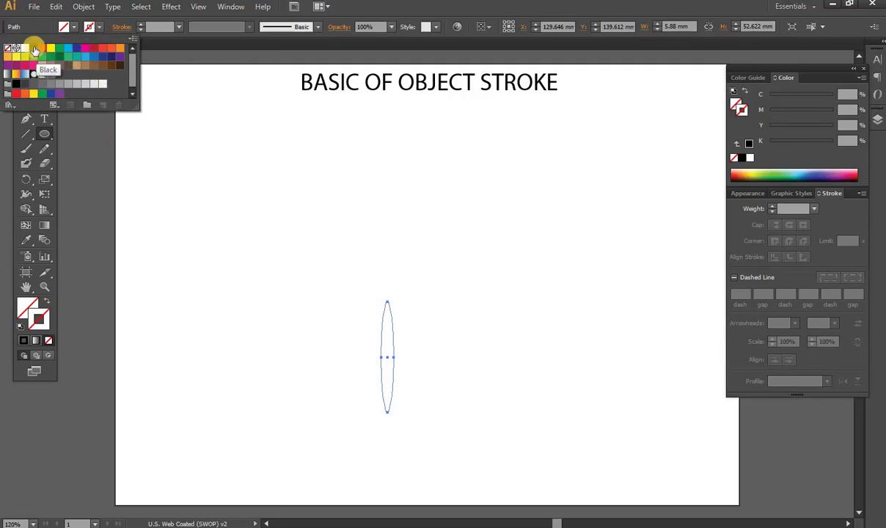
pyautogui.click(33, 49)
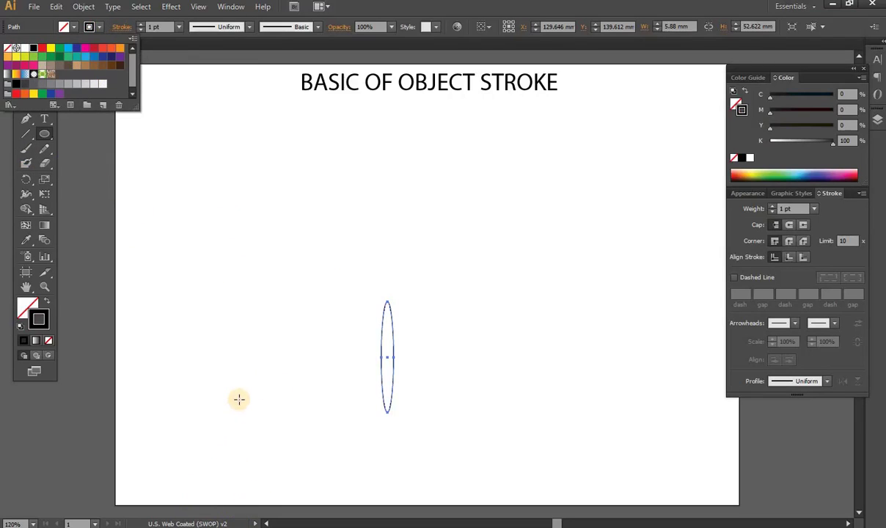
pyautogui.click(183, 278)
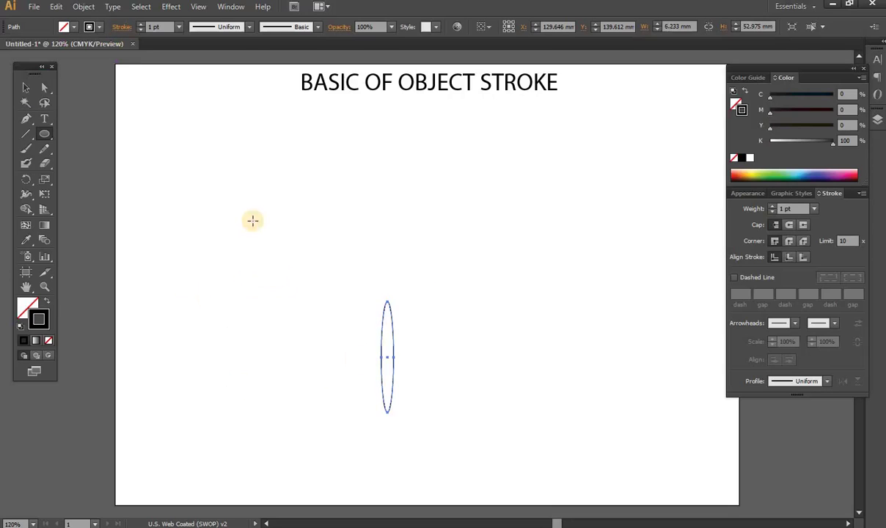
pyautogui.press('v')
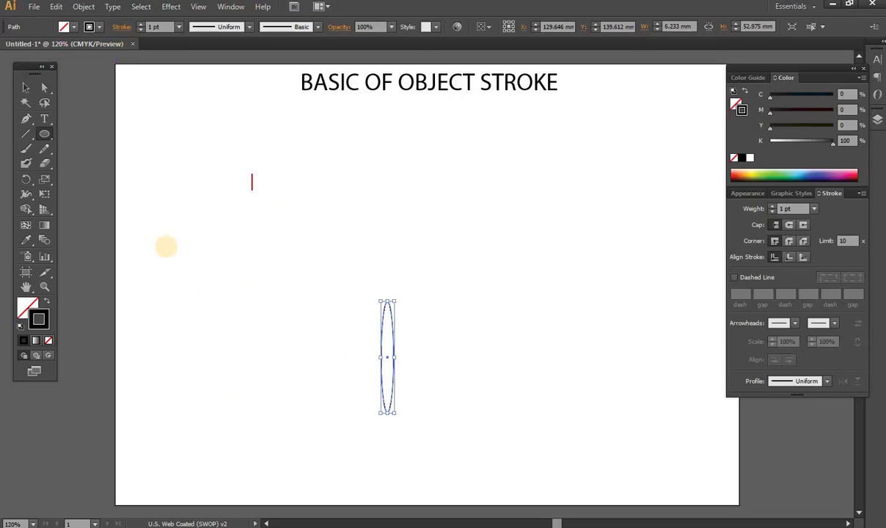
# Step: Add the red note 'CLICK ON PEN TOOL' to the artboard
pyautogui.write('CLICK ON ')
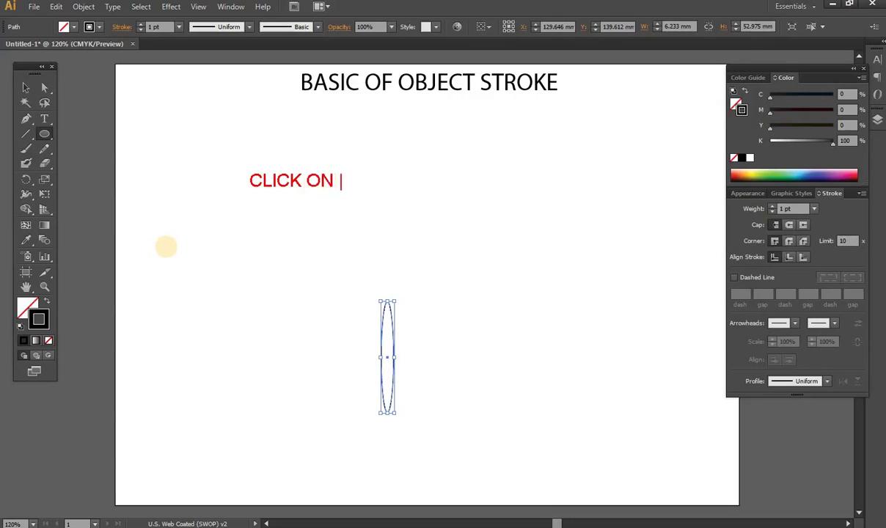
pyautogui.write('PEN ')
pyautogui.write('TOOL')
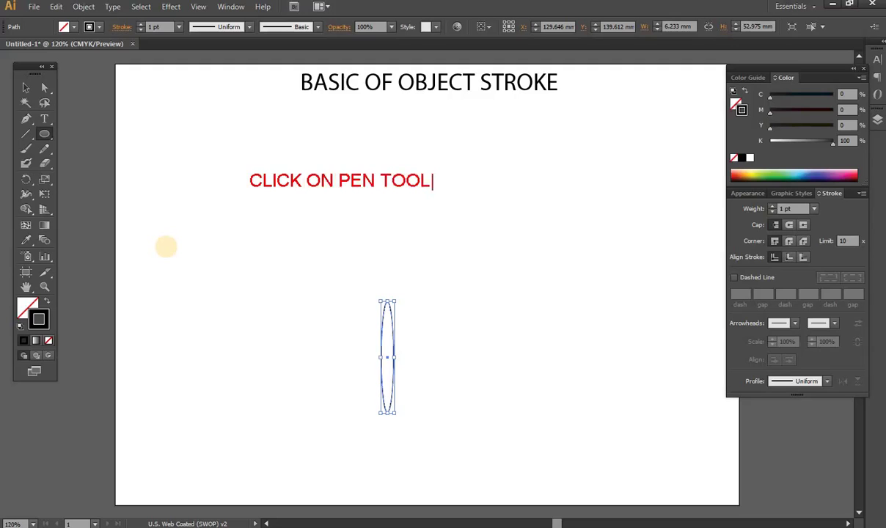
# Step: Open the Pen tool flyout to show the Convert Anchor Point Tool and circle it in red
pyautogui.click(27, 119)
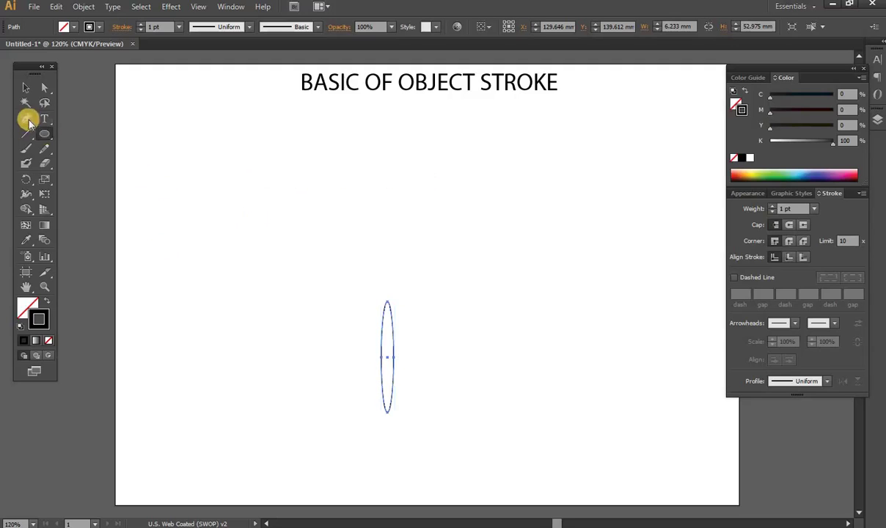
pyautogui.moveTo(27, 118); pyautogui.dragTo(110, 167)
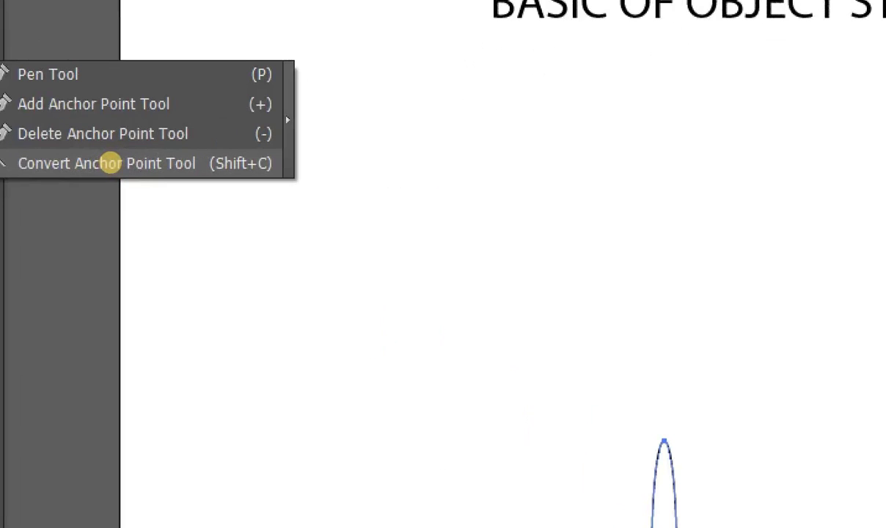
pyautogui.click(110, 162)
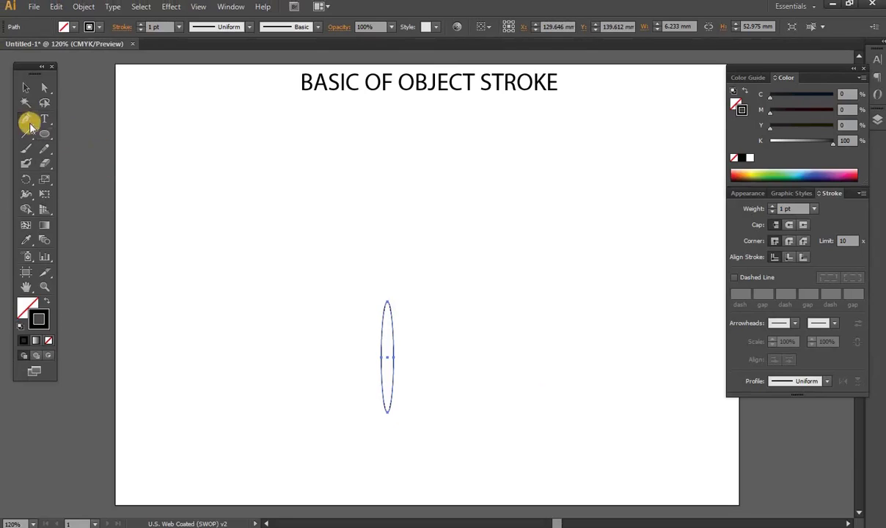
pyautogui.moveTo(27, 119); pyautogui.dragTo(123, 168)
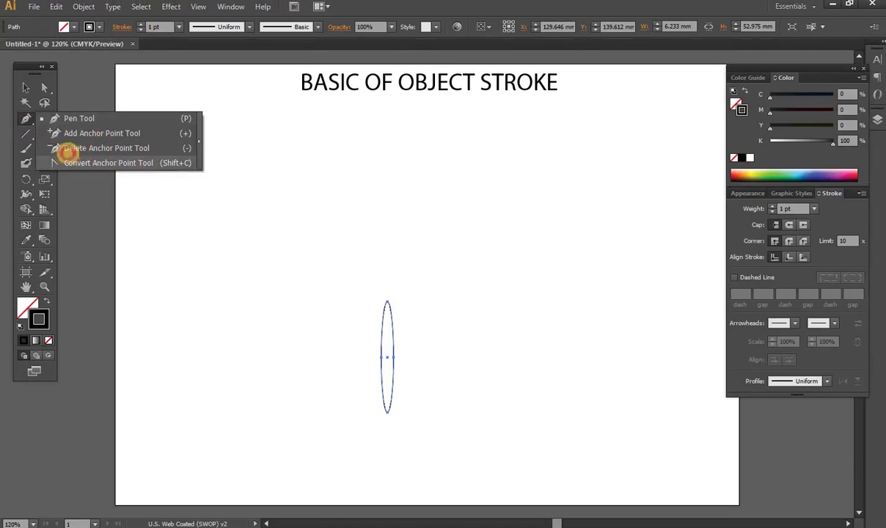
pyautogui.moveTo(46, 159)
pyautogui.mouseDown()
pyautogui.moveTo(190, 152)
pyautogui.moveTo(67, 151)
pyautogui.mouseUp()
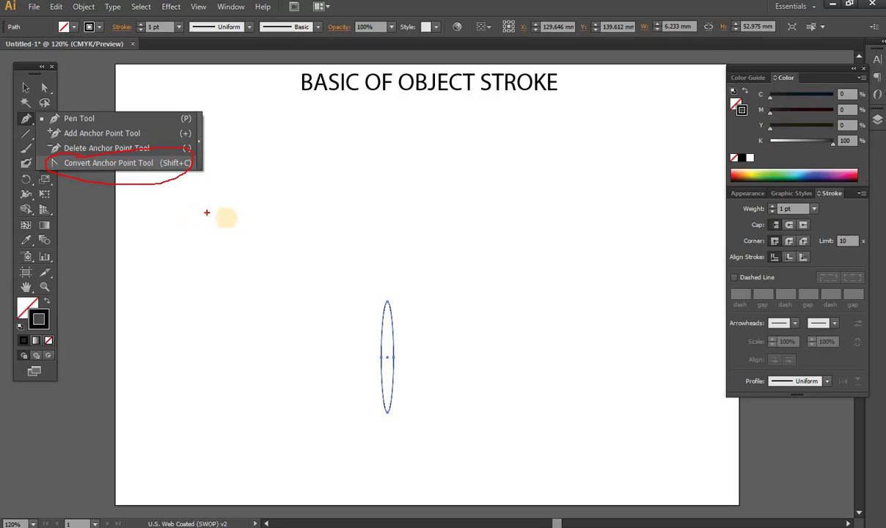
pyautogui.moveTo(203, 223); pyautogui.dragTo(200, 204)
pyautogui.write('CLI')
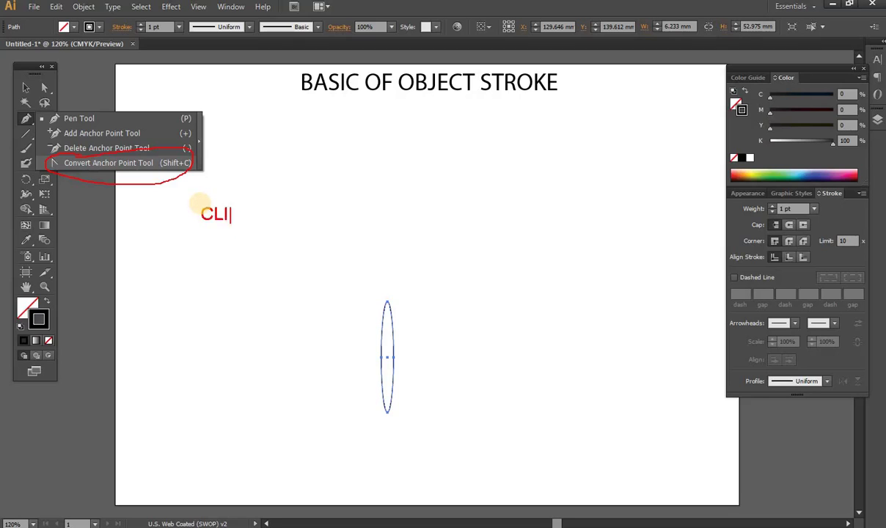
pyautogui.write('CK ')
pyautogui.write('CO')
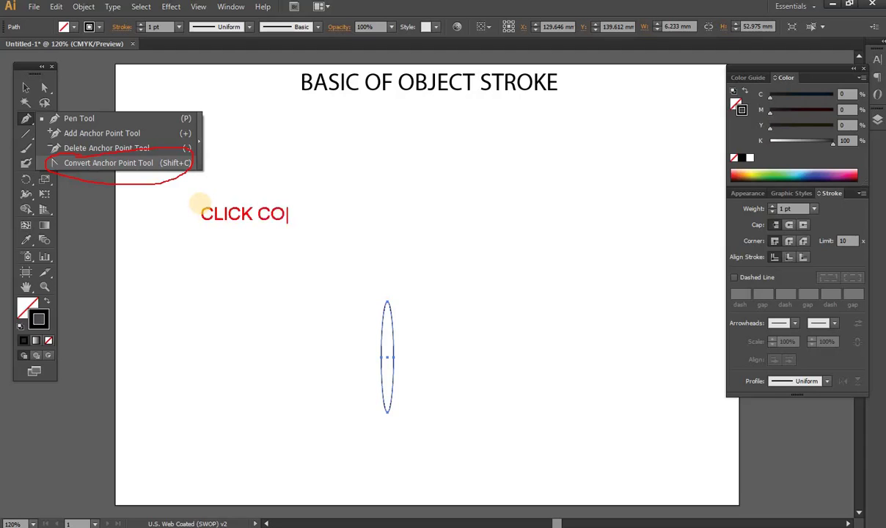
pyautogui.write('NVERT')
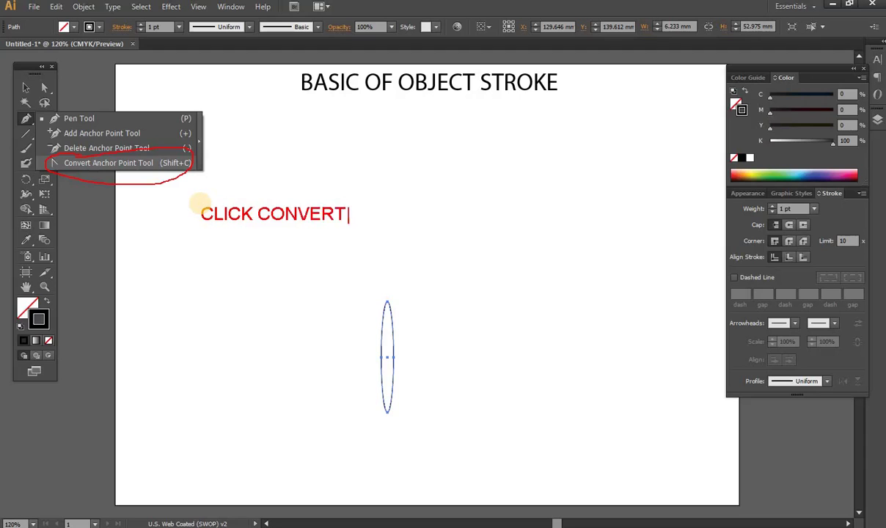
pyautogui.write(' ANCHOR POI')
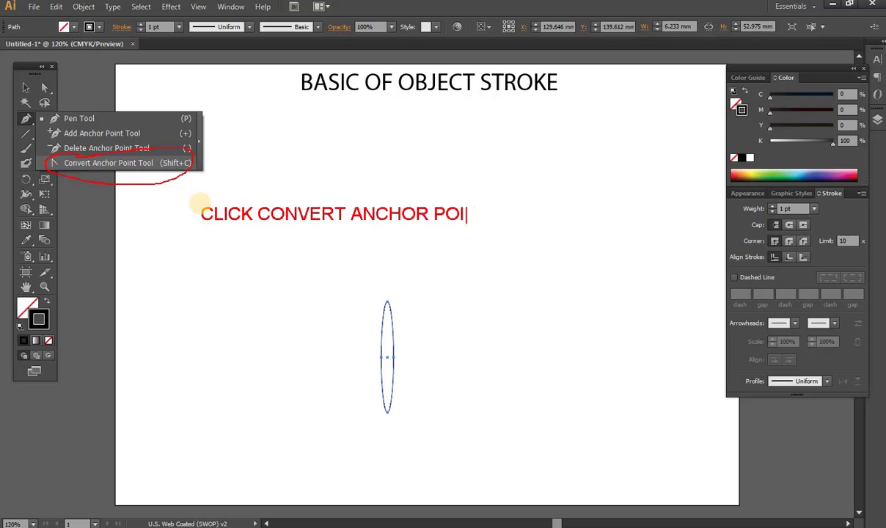
pyautogui.write('NT T')
pyautogui.write('OOL')
pyautogui.press('Return')
pyautogui.write('AND ')
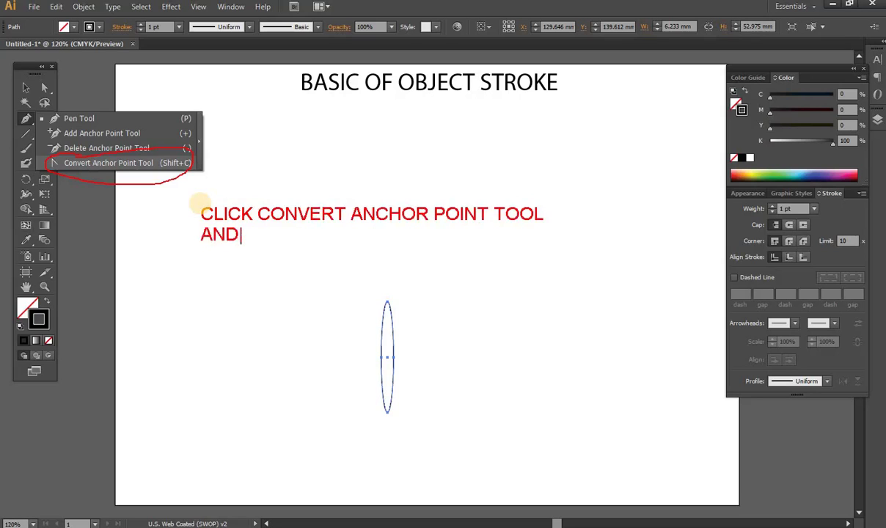
pyautogui.write('THEN ')
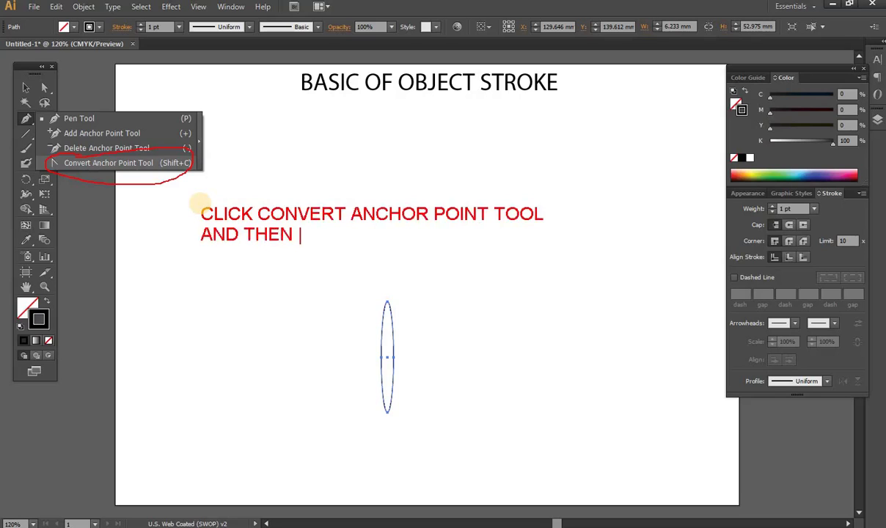
pyautogui.write('CLICK ON ')
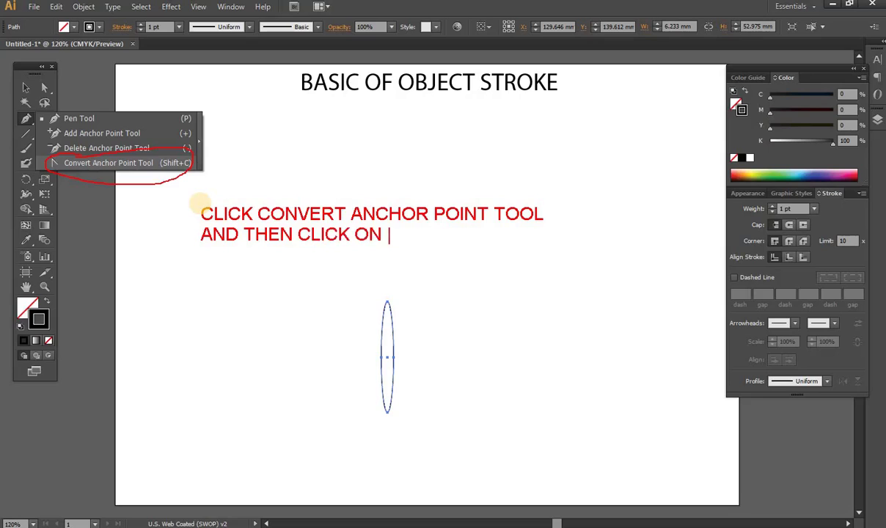
pyautogui.write('ELIPS ')
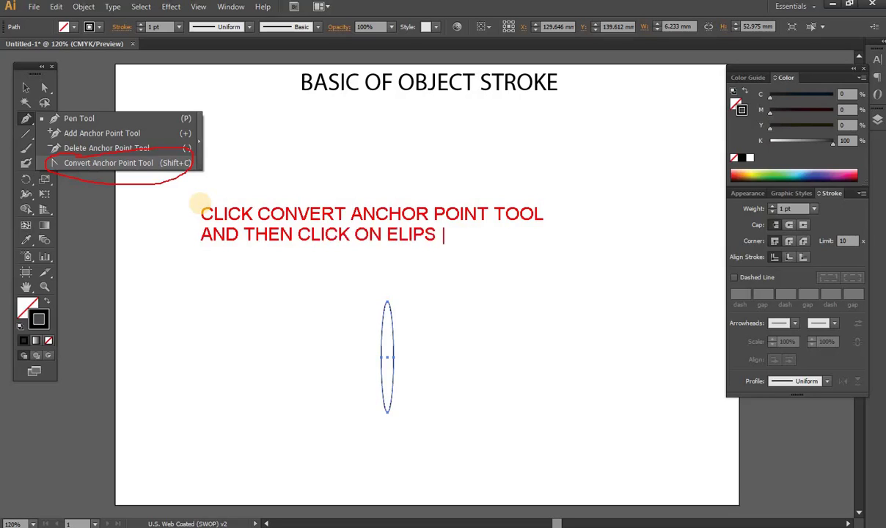
pyautogui.write('BOTTO')
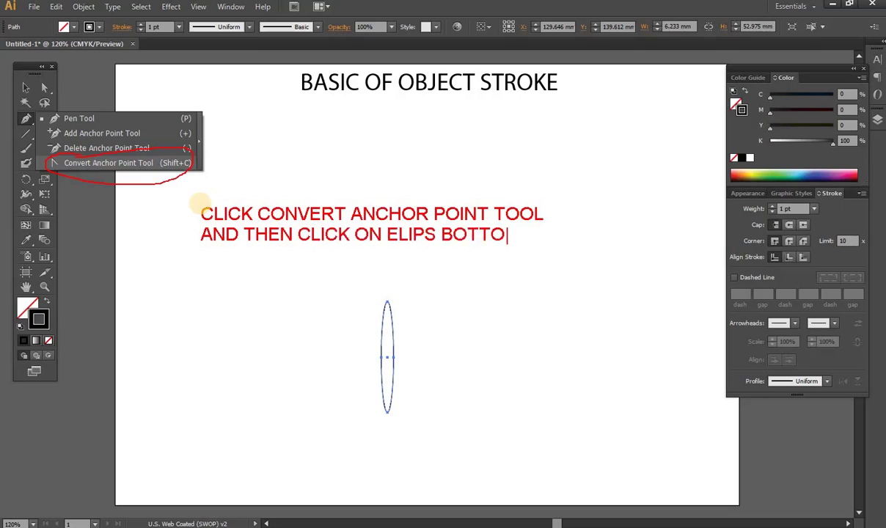
pyautogui.write('M ANCHO')
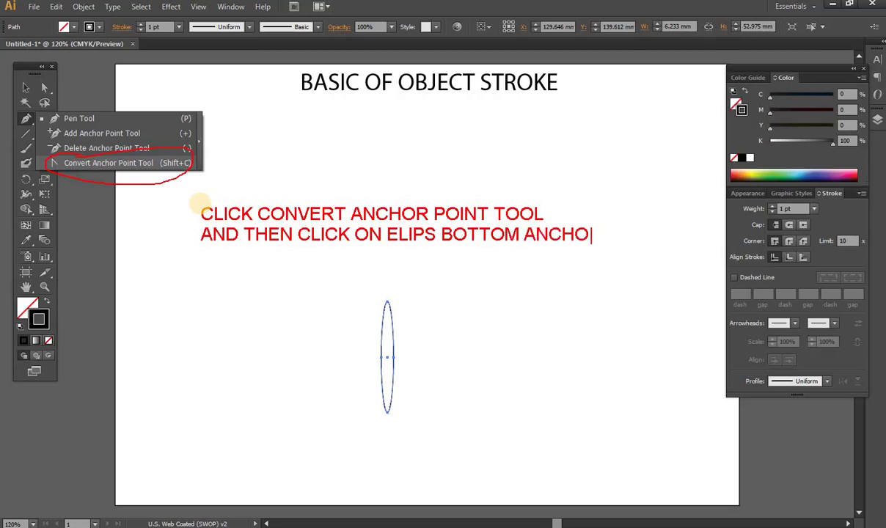
pyautogui.write('R POINT')
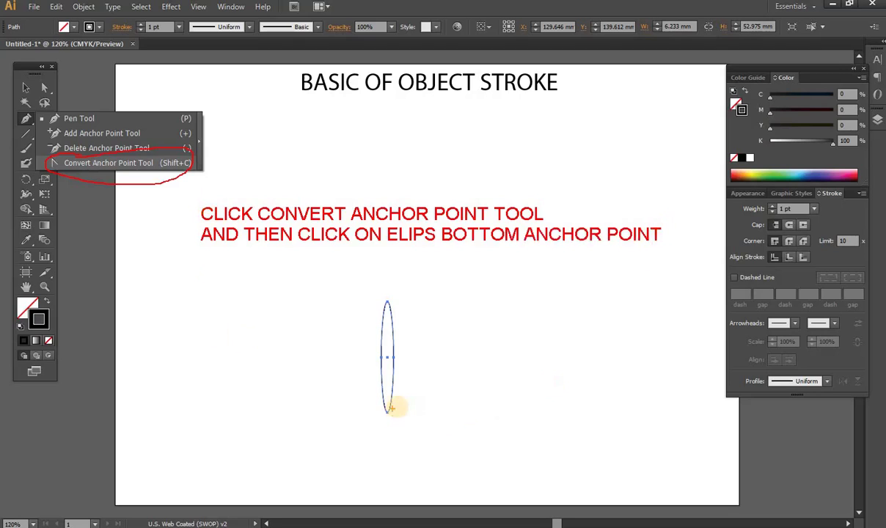
pyautogui.moveTo(381, 407)
pyautogui.mouseDown()
pyautogui.moveTo(381, 421)
pyautogui.moveTo(395, 407)
pyautogui.moveTo(389, 403)
pyautogui.moveTo(514, 296)
pyautogui.moveTo(549, 254)
pyautogui.mouseUp()
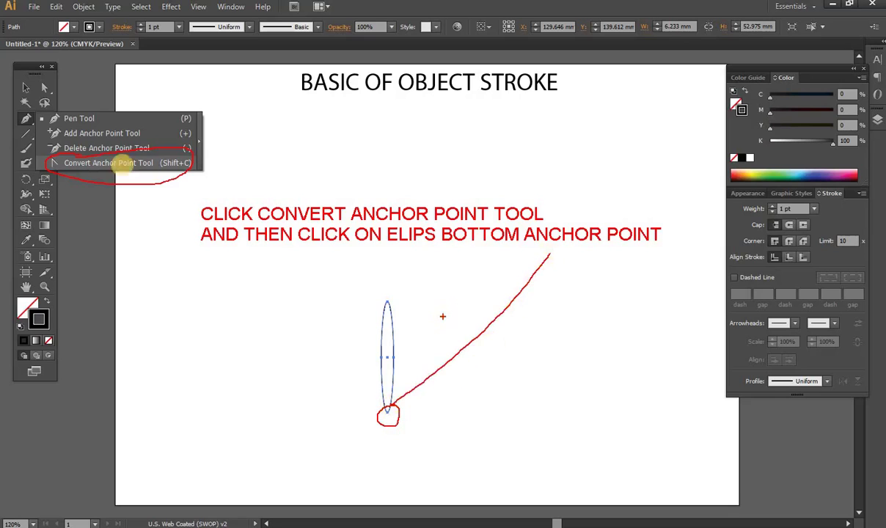
# Step: Use the Convert Anchor Point Tool to turn the ellipse's bottom anchor into a sharp corner
pyautogui.press('Escape')
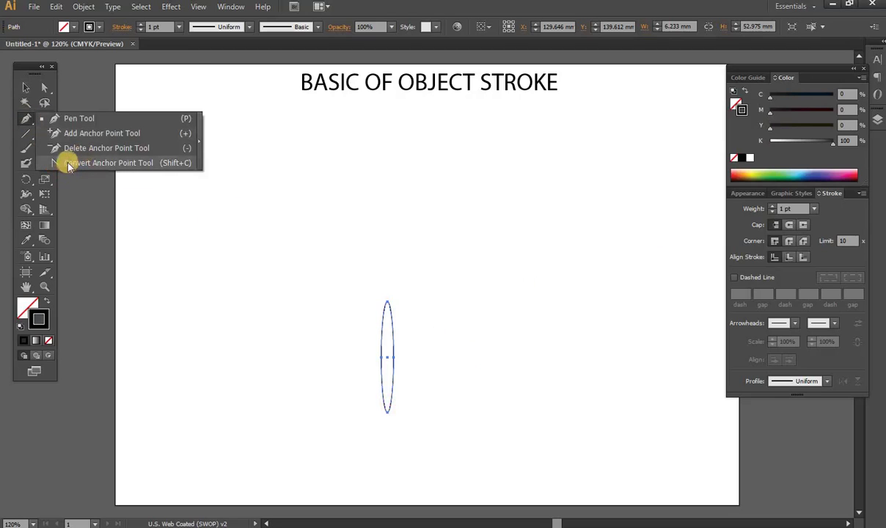
pyautogui.moveTo(25, 121); pyautogui.dragTo(67, 162)
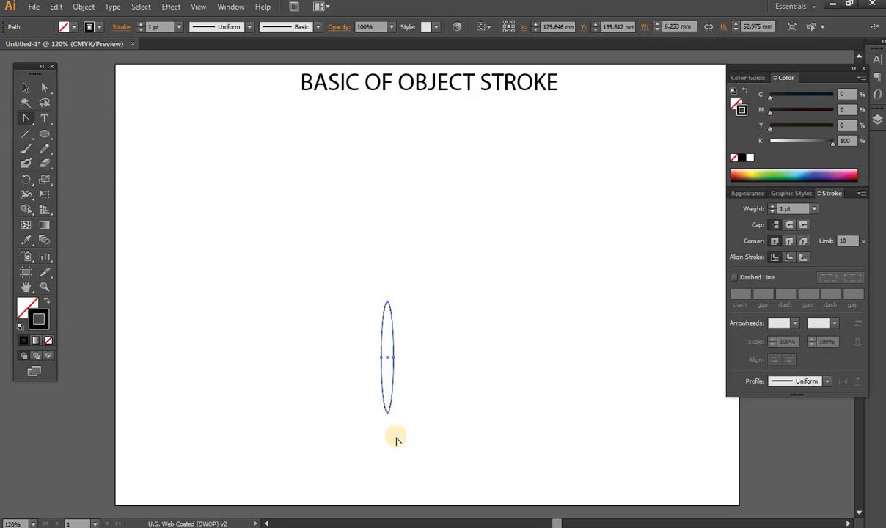
pyautogui.click(388, 413)
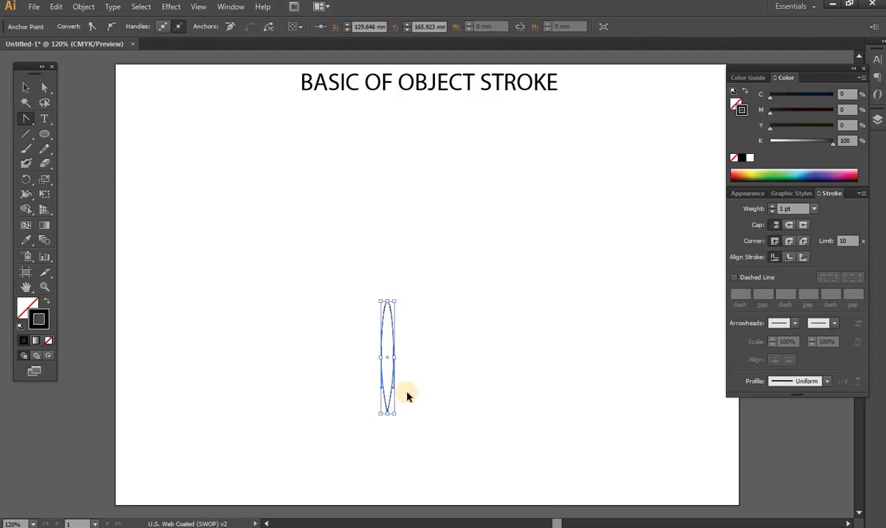
pyautogui.hotkey('ctrl', 'z')
# Step: Mark the bottom anchor and add the note 'THAT MAKE STRAIT AFTER CLICK ON ACNHOR POIN'
pyautogui.moveTo(359, 391); pyautogui.dragTo(411, 419)
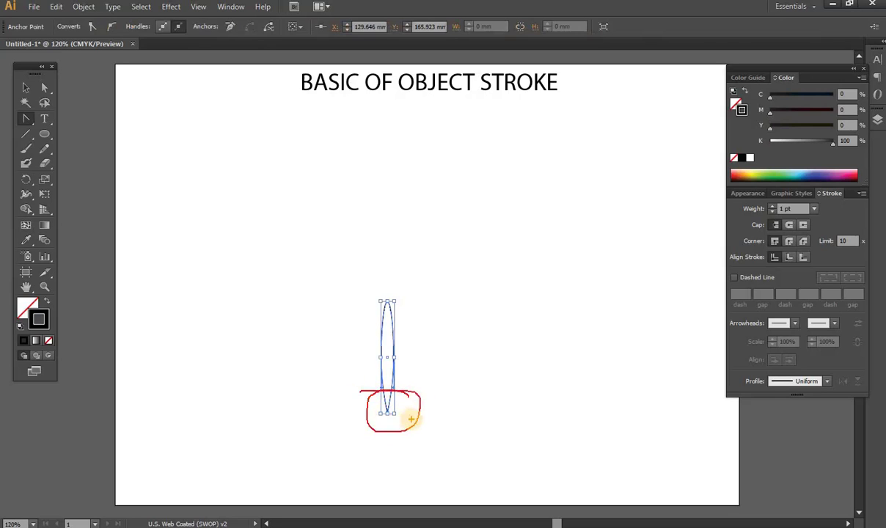
pyautogui.moveTo(456, 413); pyautogui.dragTo(456, 399)
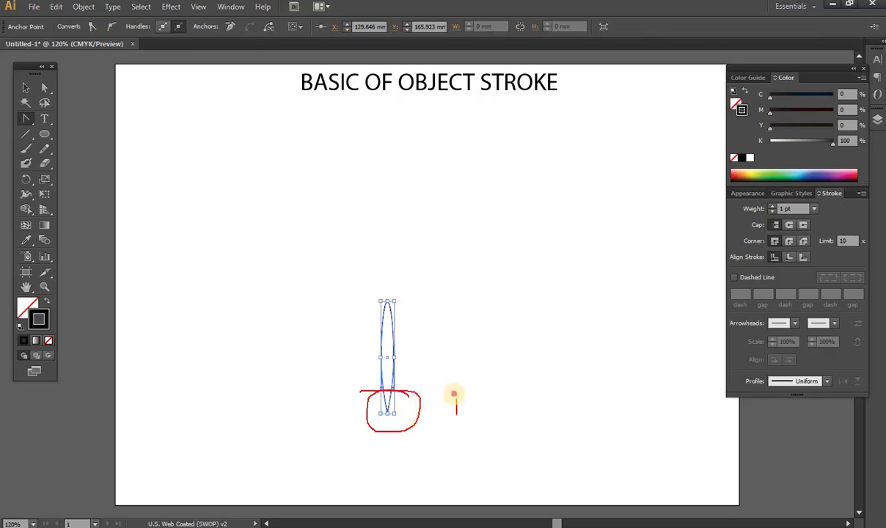
pyautogui.write('THA')
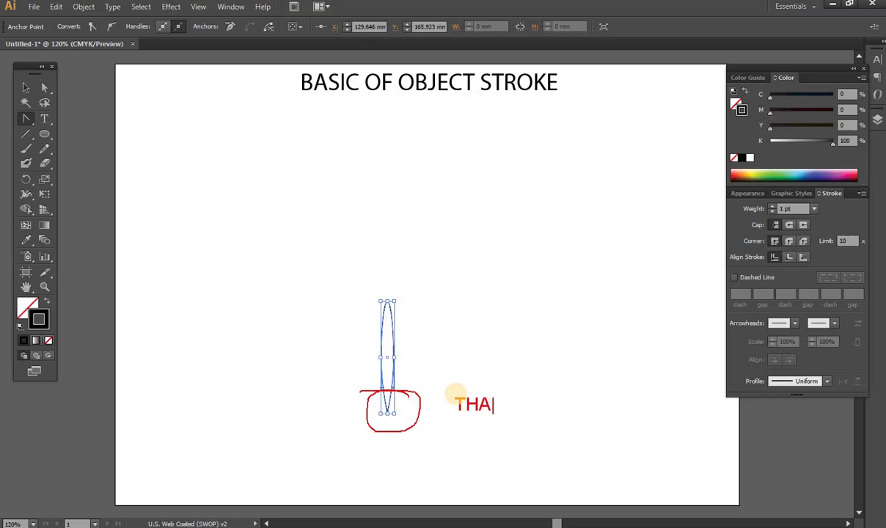
pyautogui.write('T MAKE ')
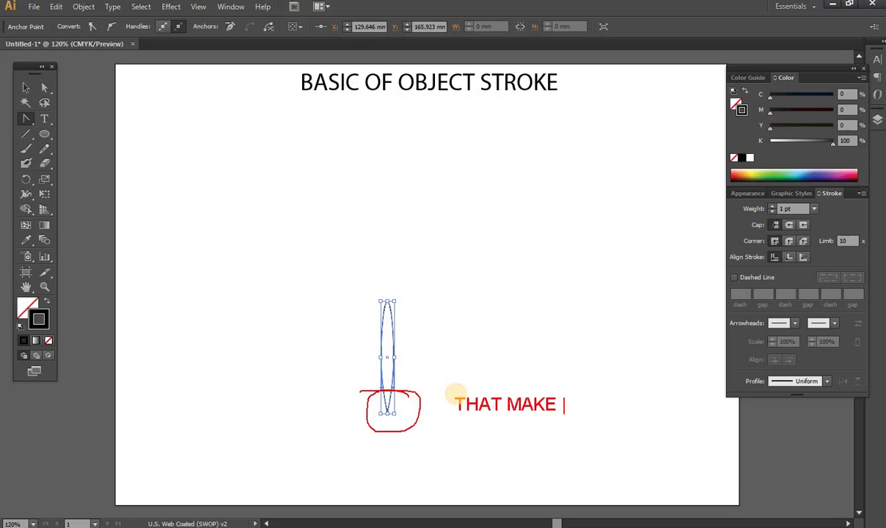
pyautogui.write('STRAIT ')
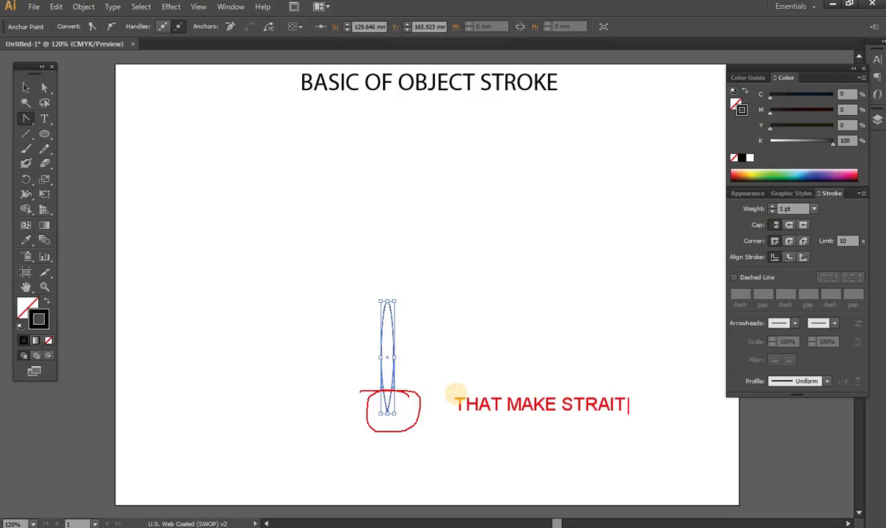
pyautogui.write('AF')
pyautogui.write('TER CLICK ')
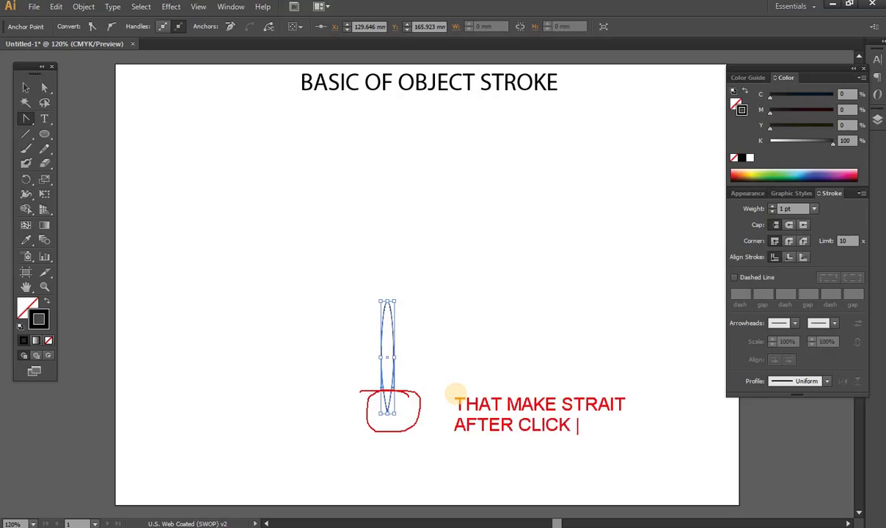
pyautogui.write('ON ACNHO')
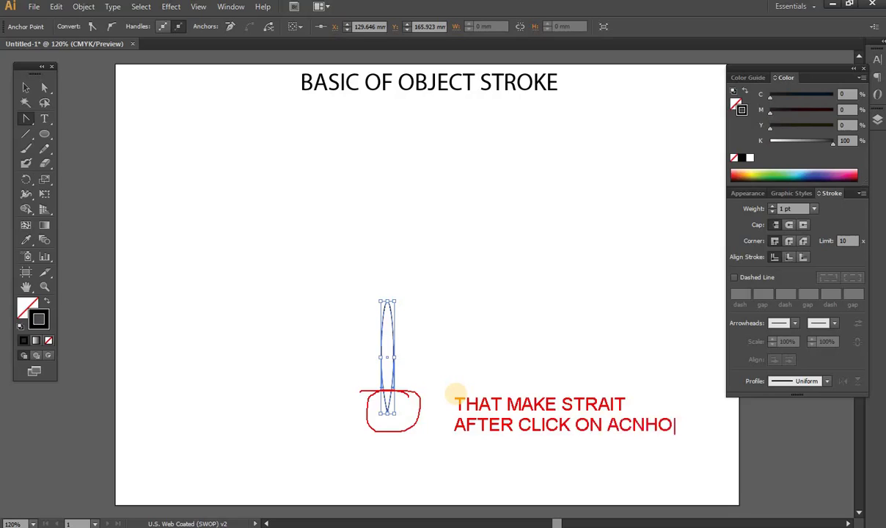
pyautogui.write('R POINT')
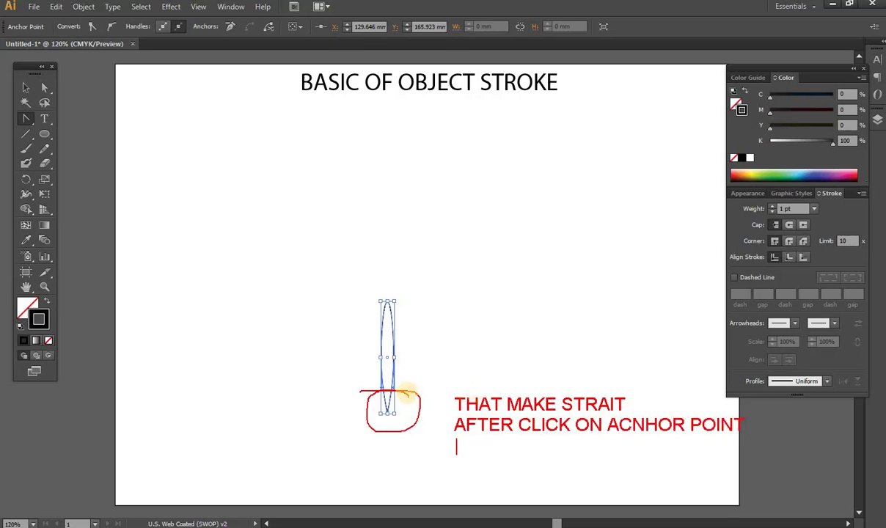
pyautogui.press('Escape')
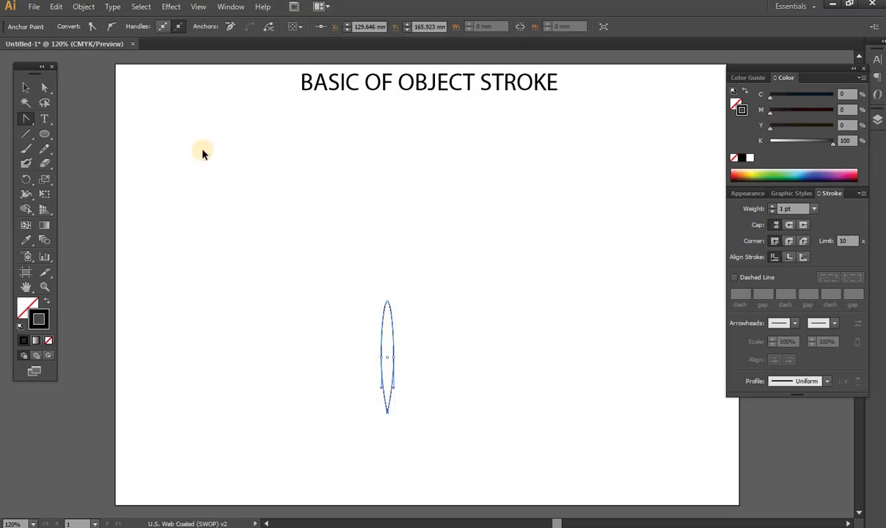
# Step: Add the note 'UP HERE AND CLICK ON DIRECT SELECTION TOO' and choose the Direct Selection tool
pyautogui.hotkey('ctrl', 'z')
pyautogui.moveTo(197, 144); pyautogui.dragTo(196, 136)
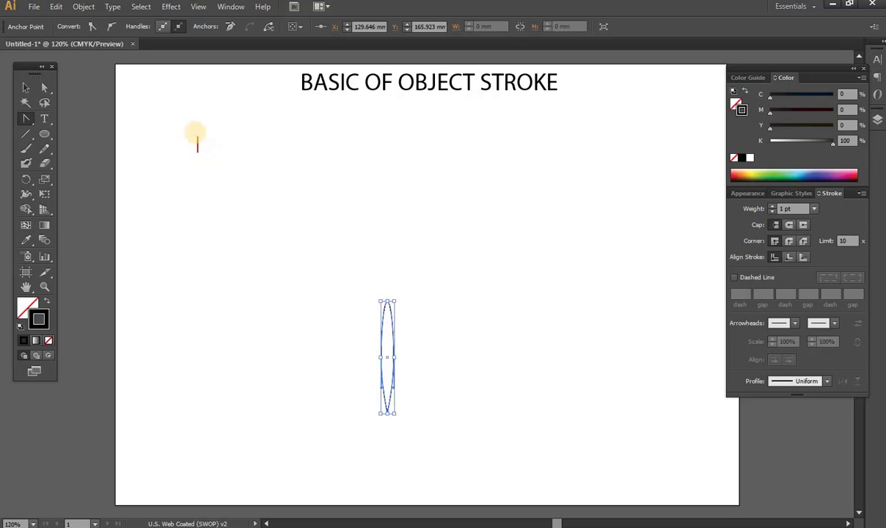
pyautogui.write('UP ')
pyautogui.write('HERE AN')
pyautogui.press('BackSpace')
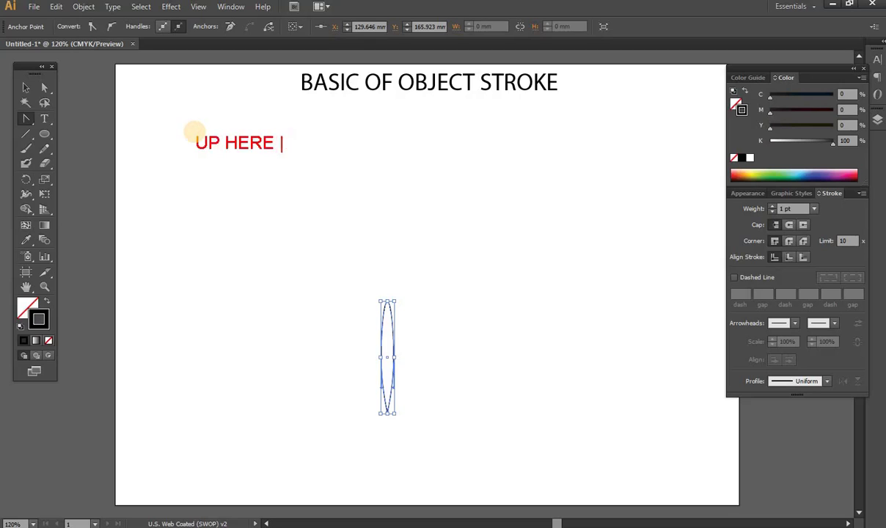
pyautogui.write('AND CLICK ON DI')
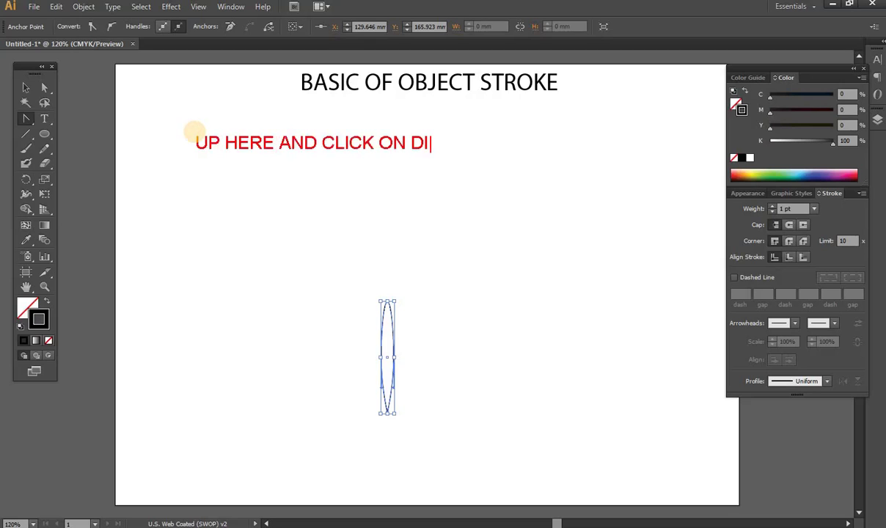
pyautogui.write('RECT ')
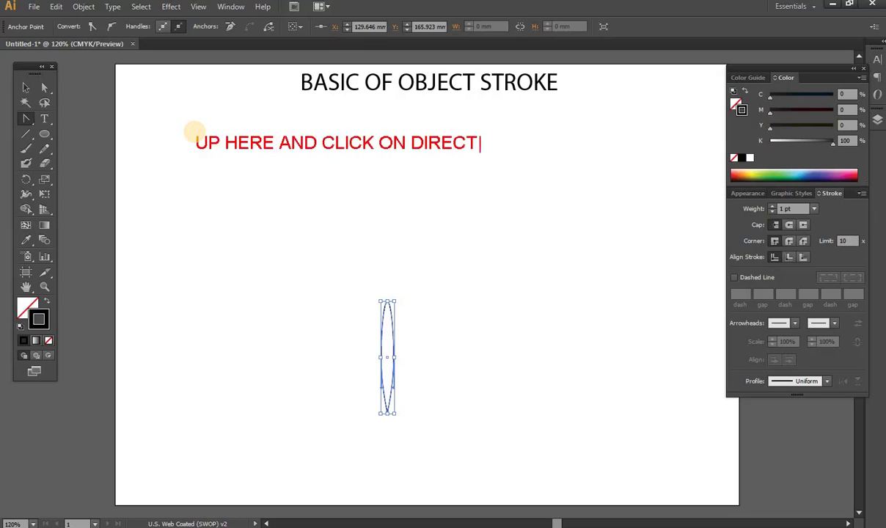
pyautogui.write('SELEC')
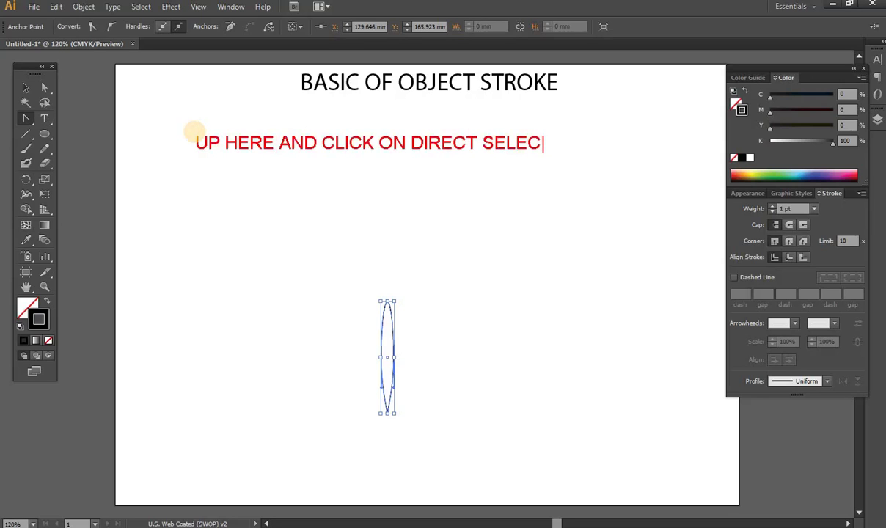
pyautogui.write('TION TOOL')
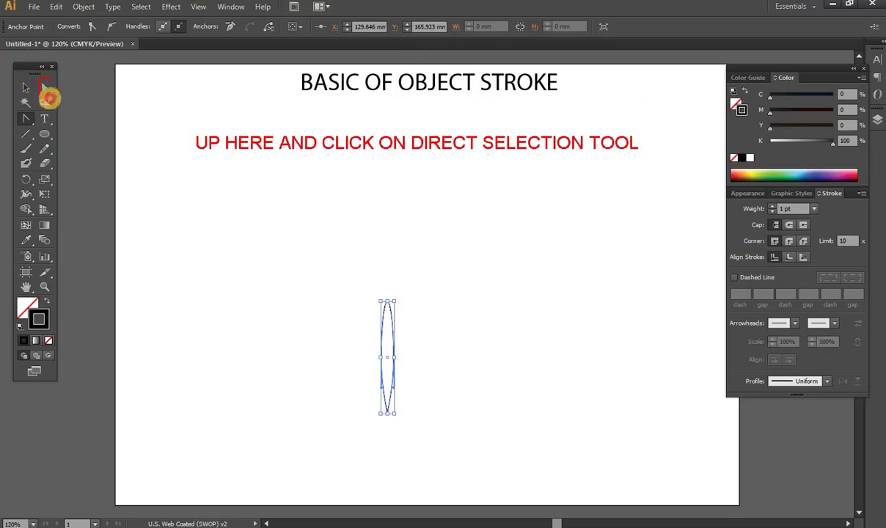
pyautogui.click(45, 88)
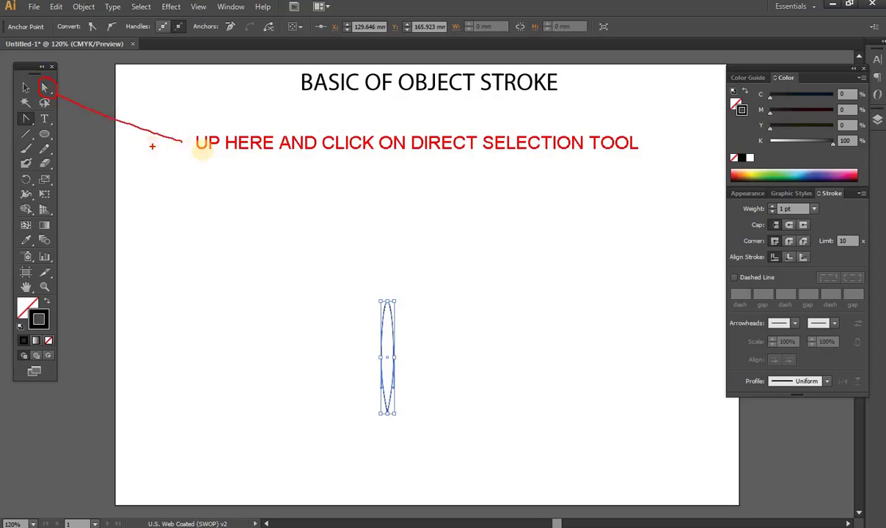
pyautogui.moveTo(47, 89); pyautogui.dragTo(96, 86)
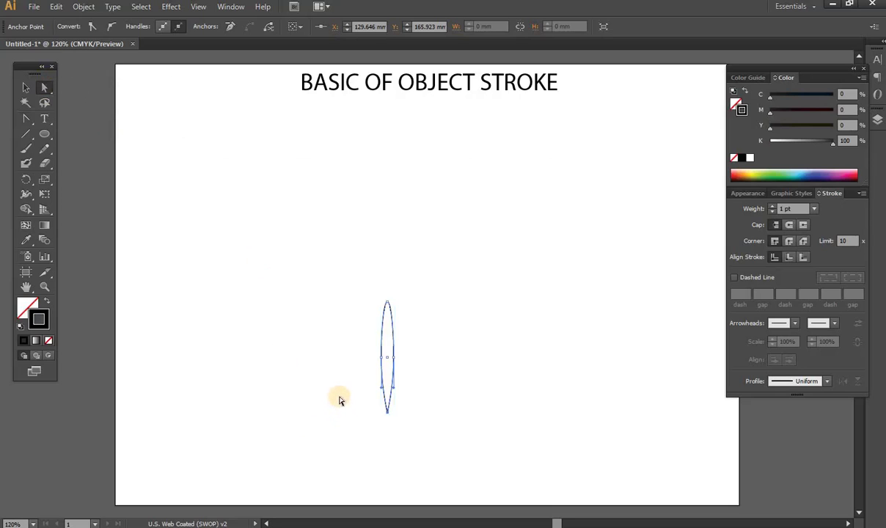
# Step: Marquee-select only the ellipse's bottom anchor, deselect, then reselect the whole ellipse
pyautogui.moveTo(339, 394); pyautogui.dragTo(416, 431)
pyautogui.click(374, 438)
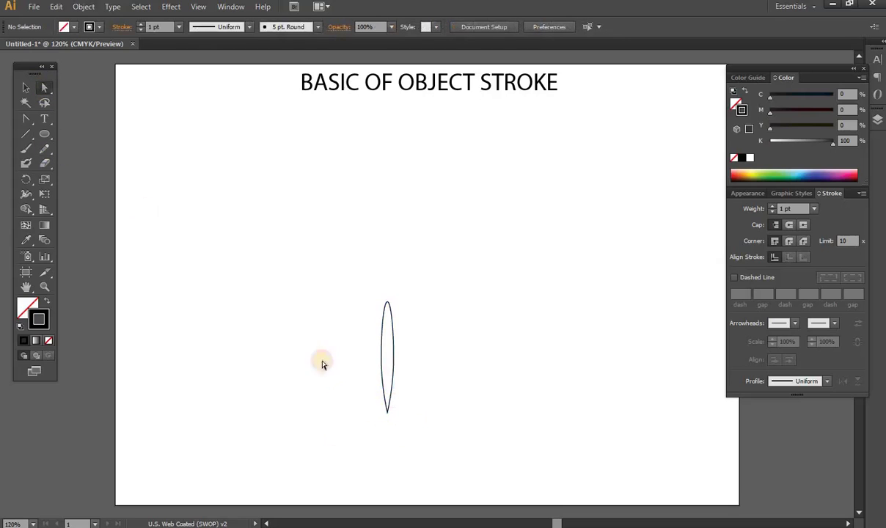
pyautogui.moveTo(349, 407); pyautogui.dragTo(412, 433)
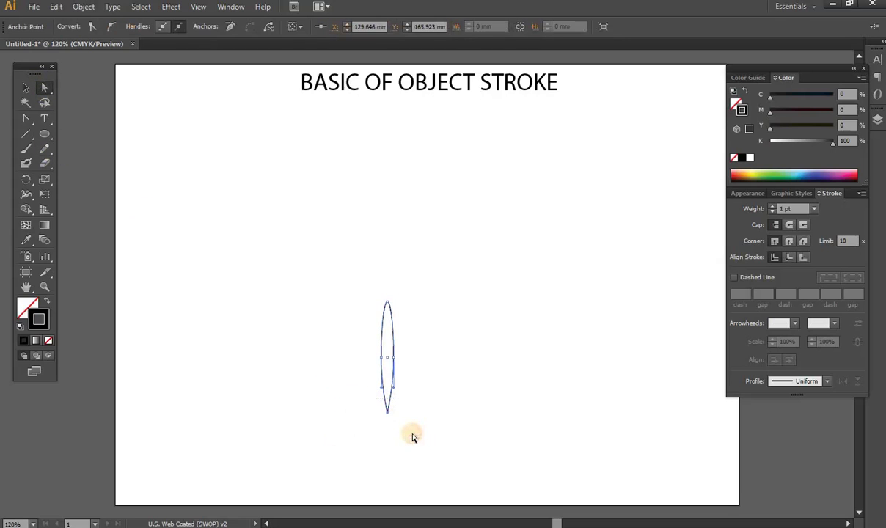
pyautogui.press('ctrl')
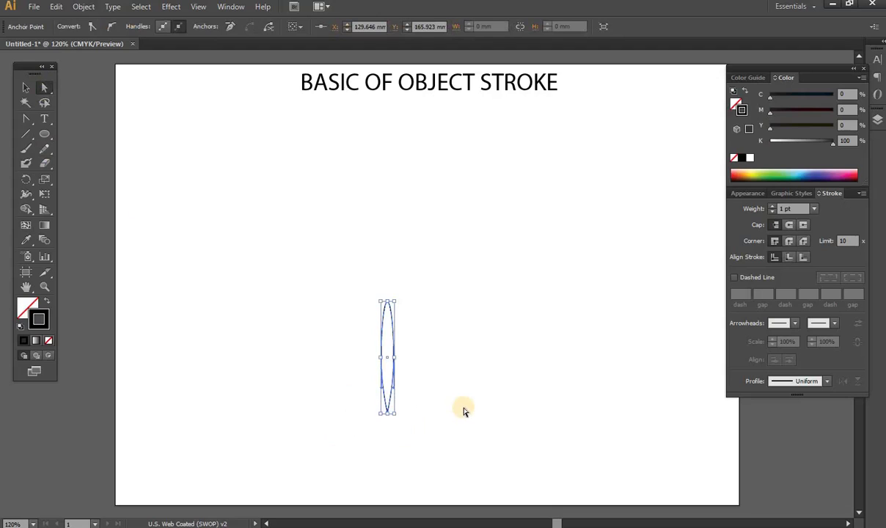
pyautogui.press('ctrl')
pyautogui.write('CLICK ')
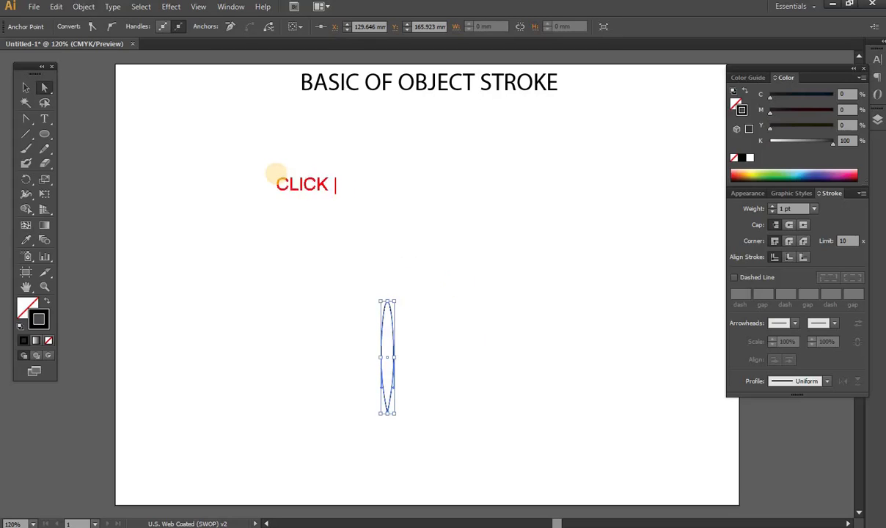
pyautogui.write('ON TOP')
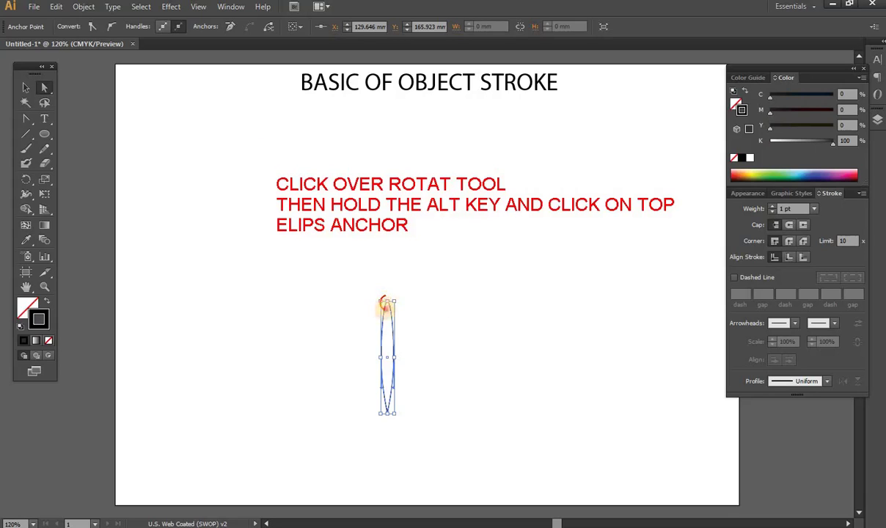
pyautogui.keyDown('alt'); pyautogui.click(389, 301); pyautogui.keyUp('alt')
pyautogui.moveTo(387, 301); pyautogui.dragTo(408, 228)
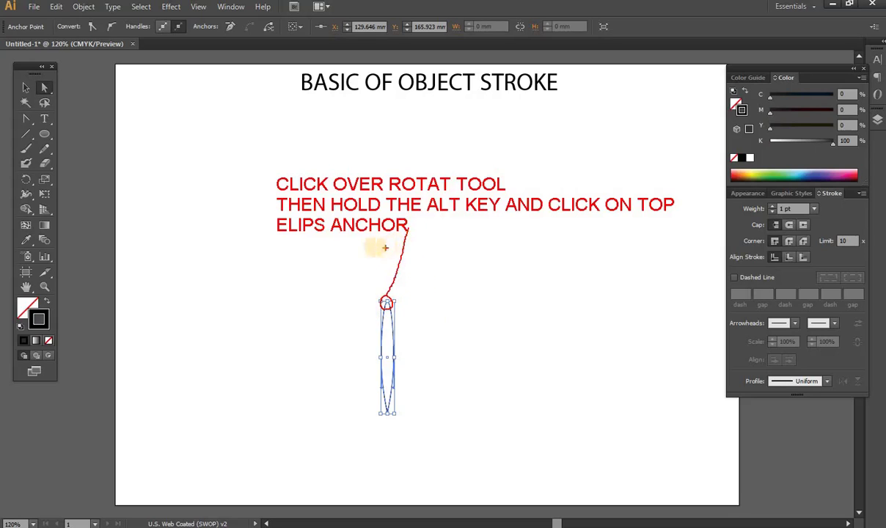
pyautogui.press('t')
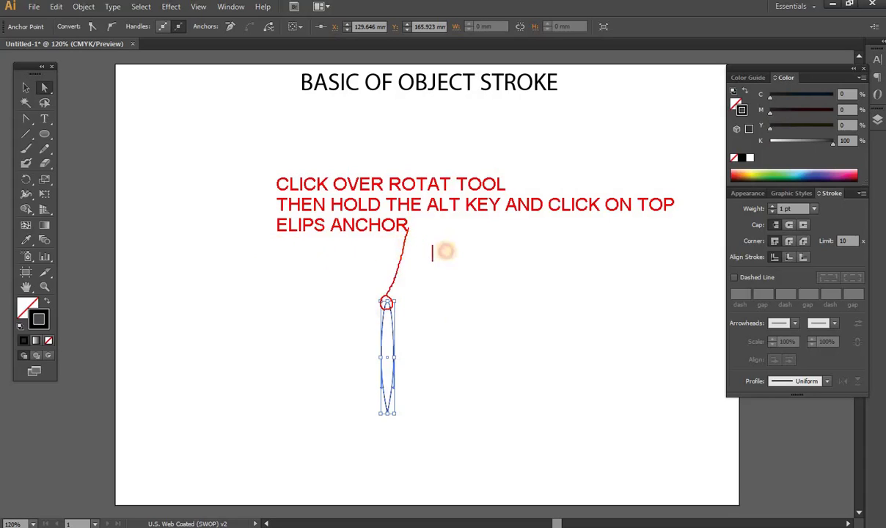
pyautogui.write('THEN Y')
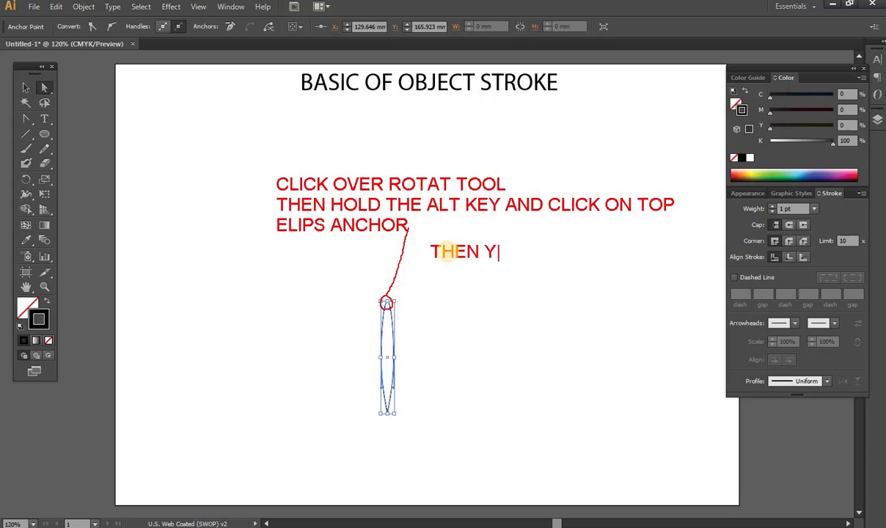
pyautogui.write('OU ')
pyautogui.write('SE')
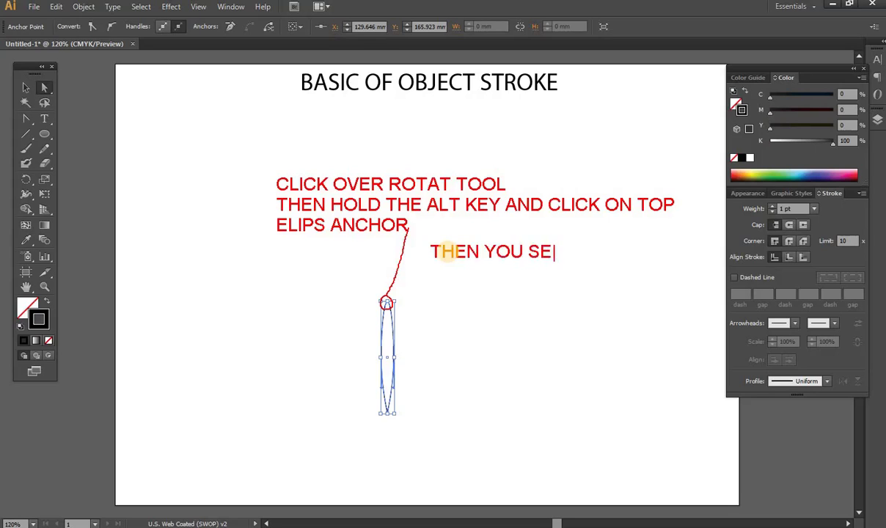
pyautogui.press('BackSpace')
pyautogui.write('AW')
pyautogui.press('Return')
pyautogui.write('A')
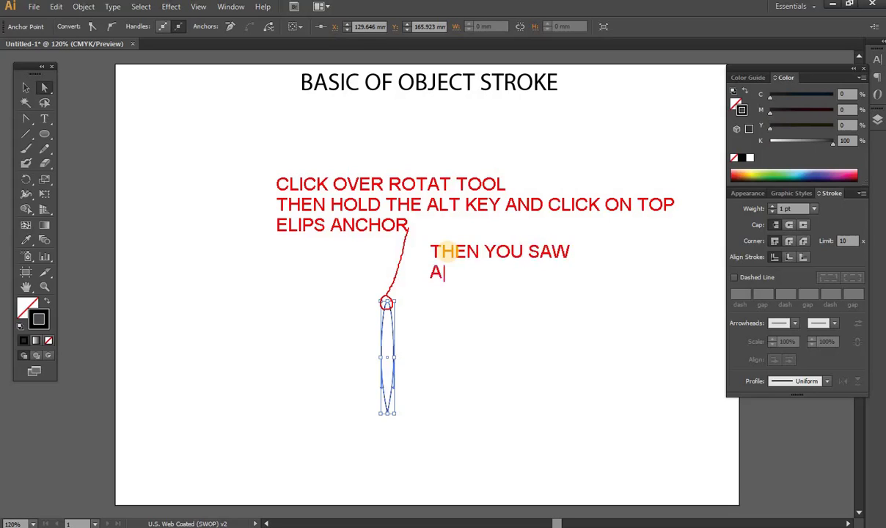
pyautogui.write('NCHOR OP')
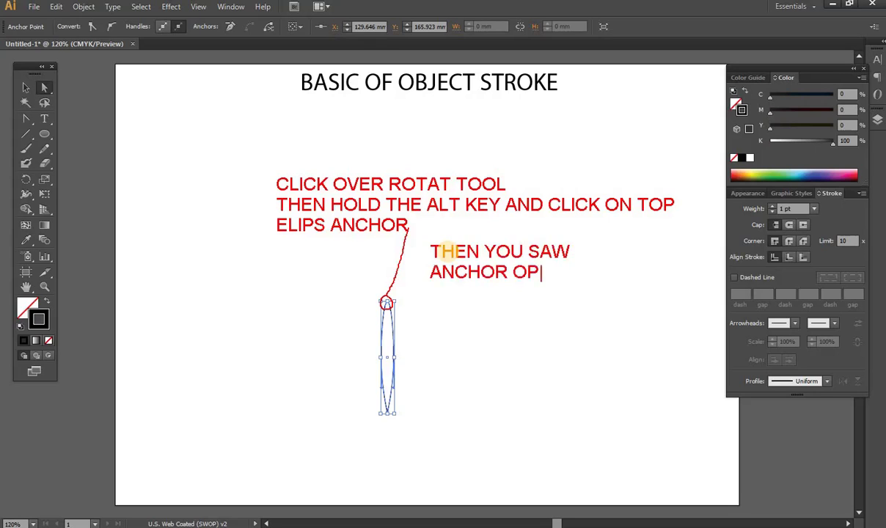
pyautogui.write('TIO')
pyautogui.press('BackSpace')
pyautogui.press('BackSpace')
pyautogui.press('BackSpace')
pyautogui.press('BackSpace')
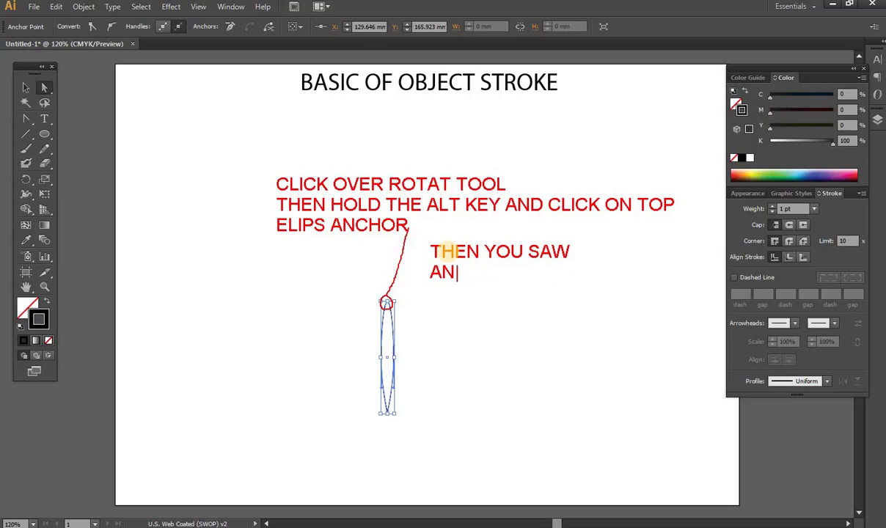
pyautogui.press('BackSpace')
pyautogui.press('BackSpace')
pyautogui.write('RO')
pyautogui.write('TATE OPT')
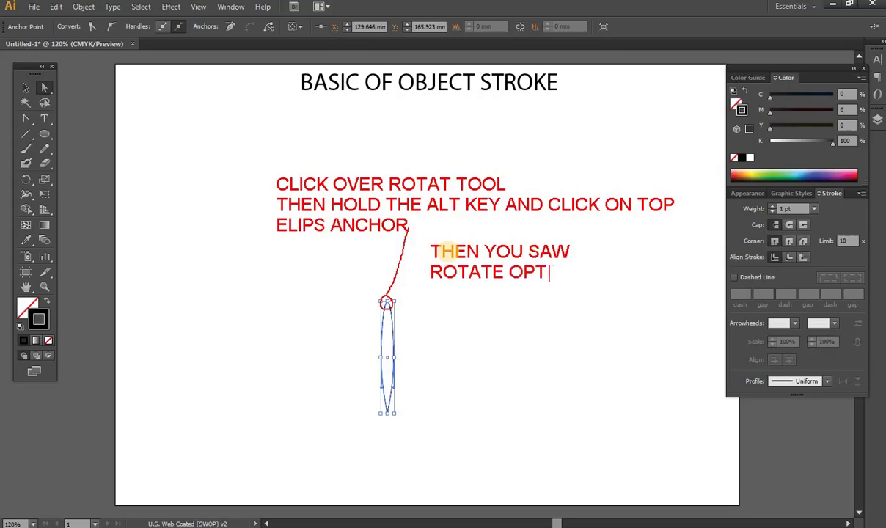
pyautogui.write('ION WIN')
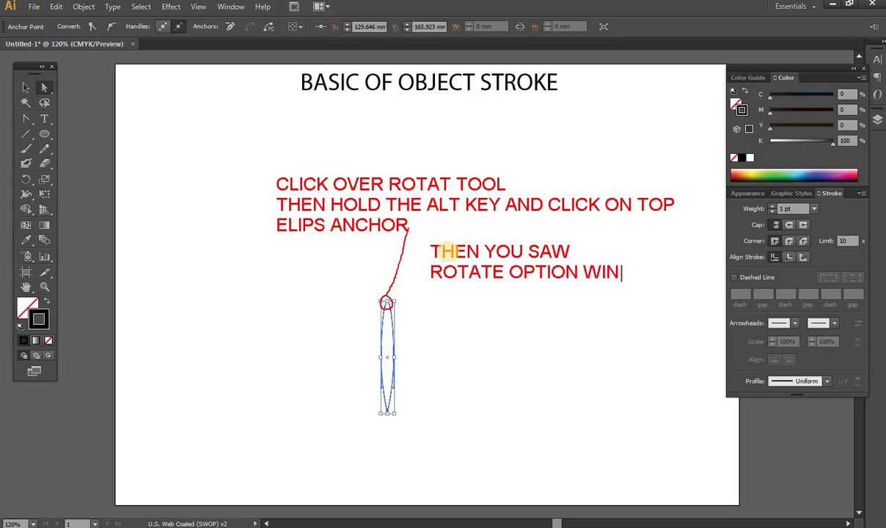
pyautogui.write('DOW')
pyautogui.press('Return')
pyautogui.write('OP')
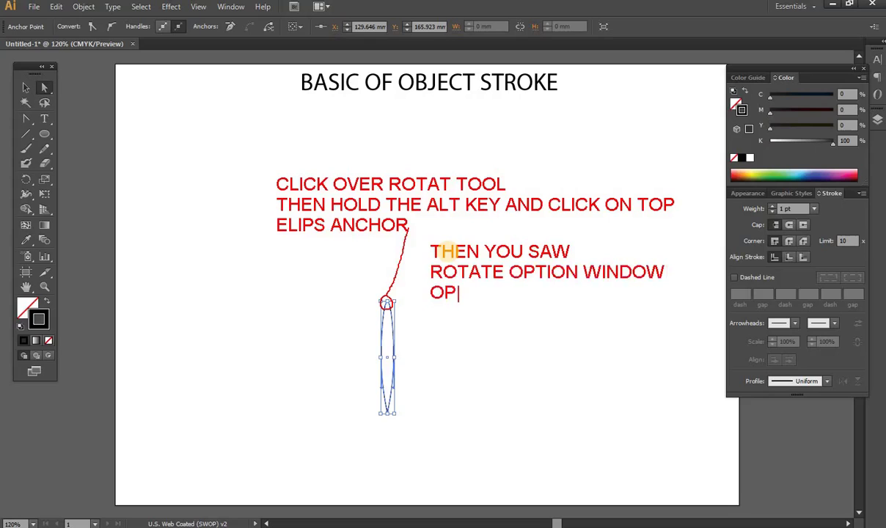
pyautogui.write('EN AL')
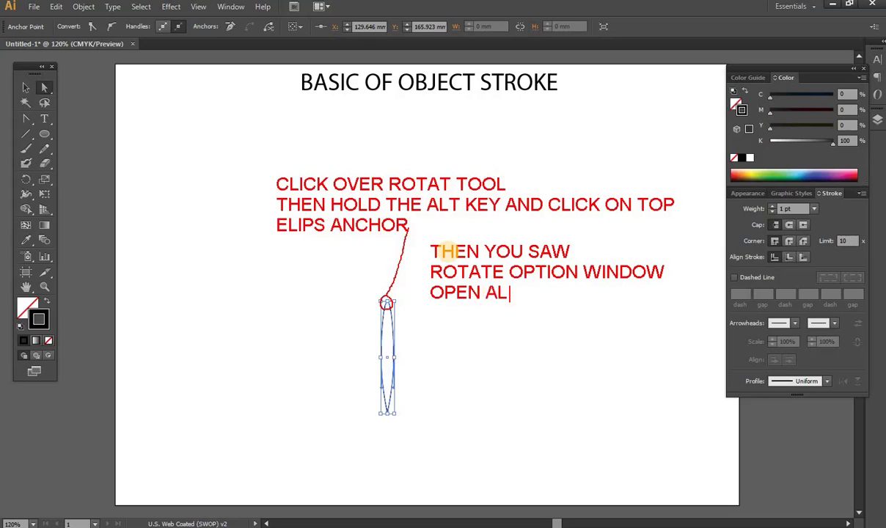
pyautogui.write('SO ')
pyautogui.write('RO')
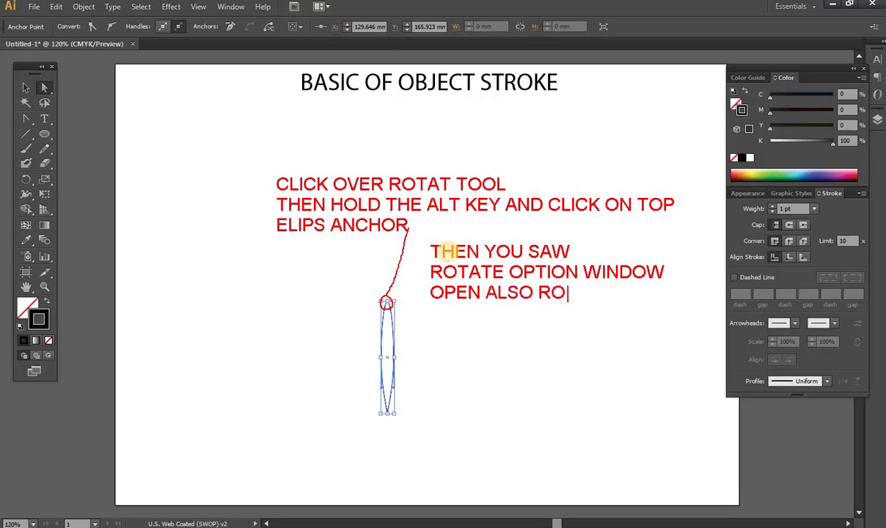
pyautogui.write('TATE')
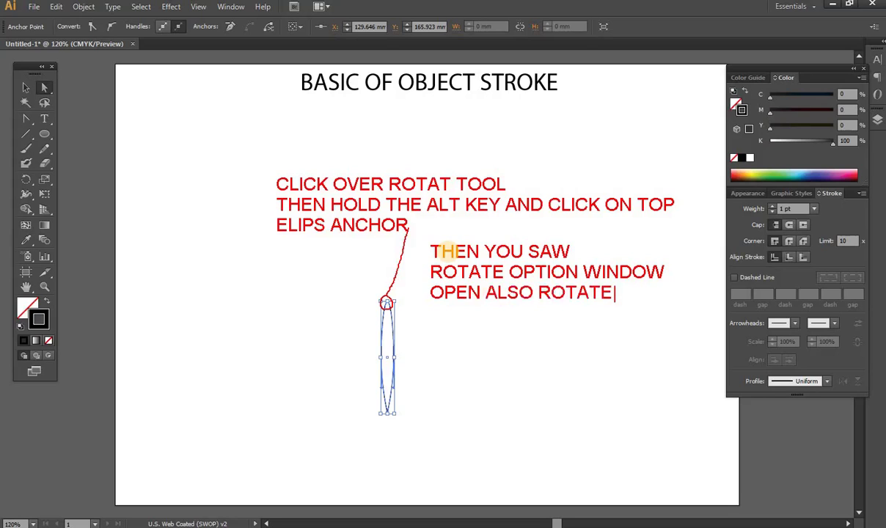
pyautogui.press('BackSpace')
pyautogui.write('P')
pyautogui.write('OINT')
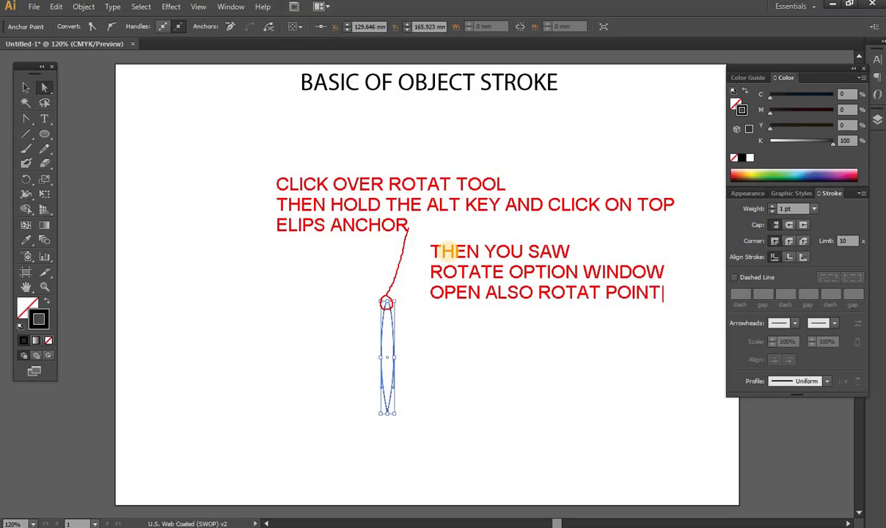
pyautogui.press('Return')
pyautogui.write('J')
pyautogui.write('UMP ON')
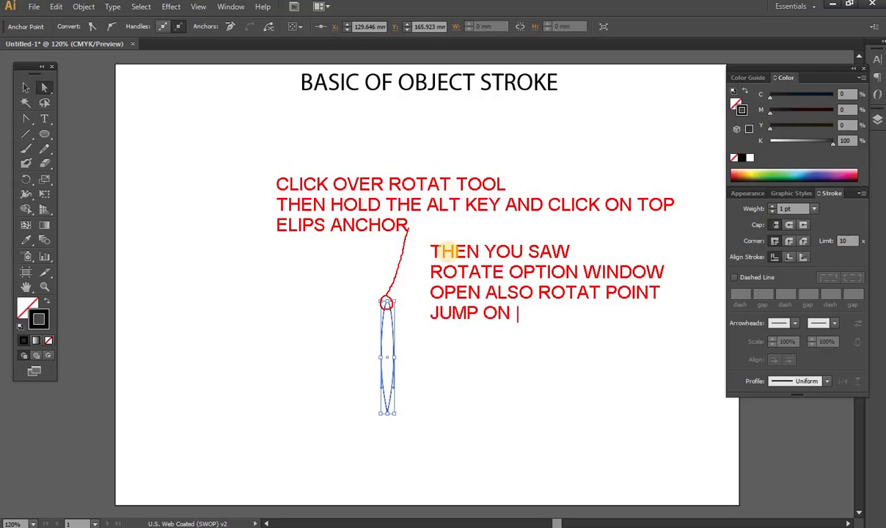
pyautogui.write(' CLICK')
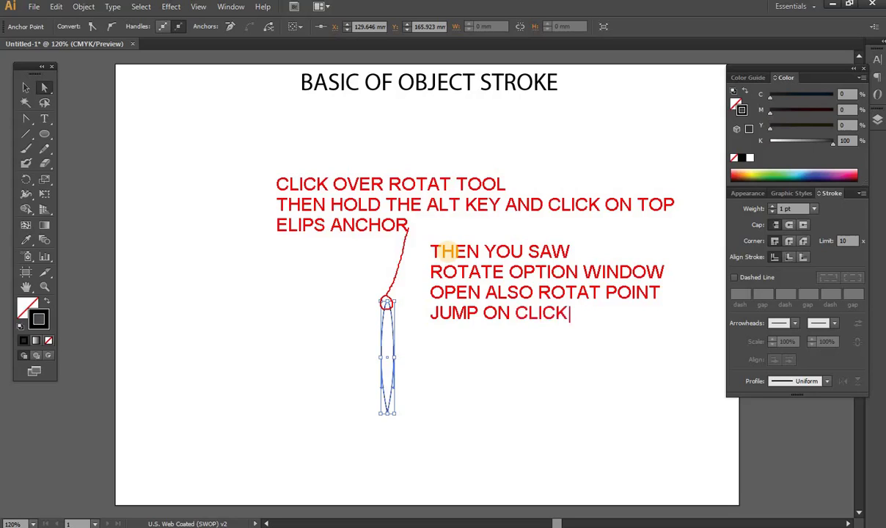
pyautogui.write(' POINT')
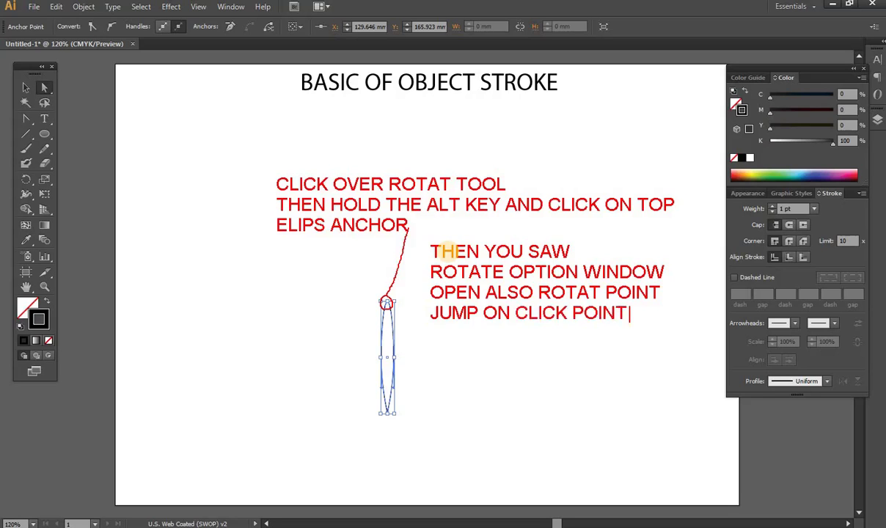
pyautogui.press('Escape')
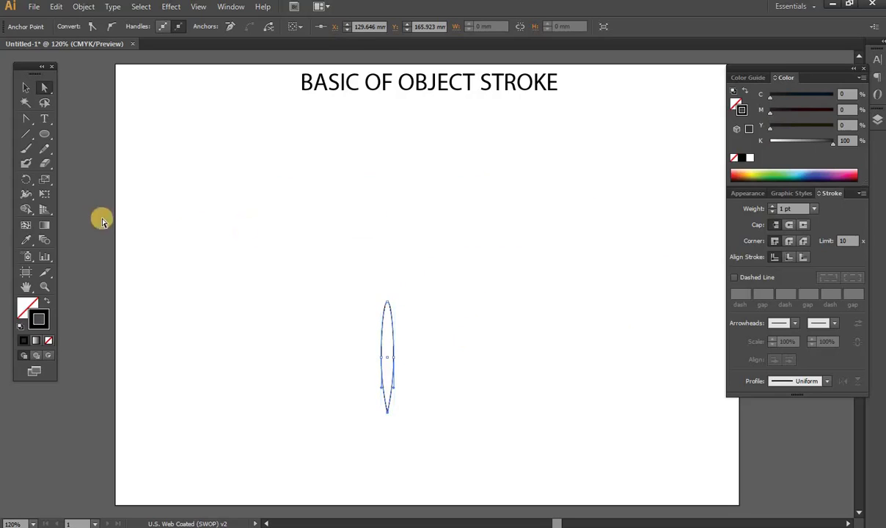
# Step: With the Rotate tool, set the origin on the ellipse's top anchor, opening Rotate options at 0°
pyautogui.click(25, 179)
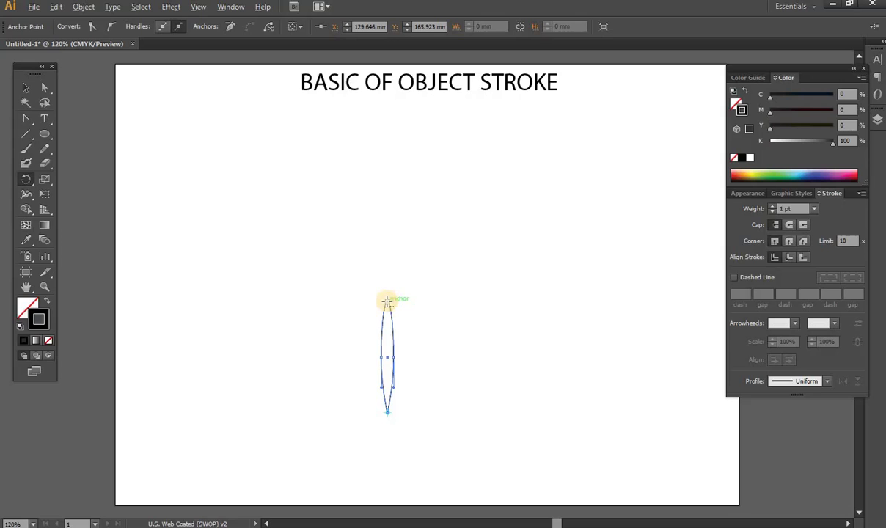
pyautogui.keyDown('alt'); pyautogui.click(386, 301); pyautogui.keyUp('alt')
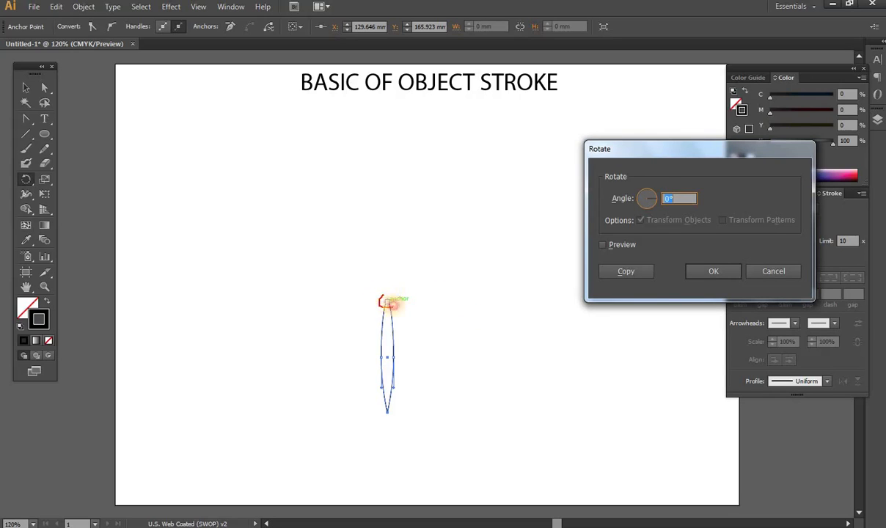
pyautogui.moveTo(378, 295); pyautogui.dragTo(401, 236)
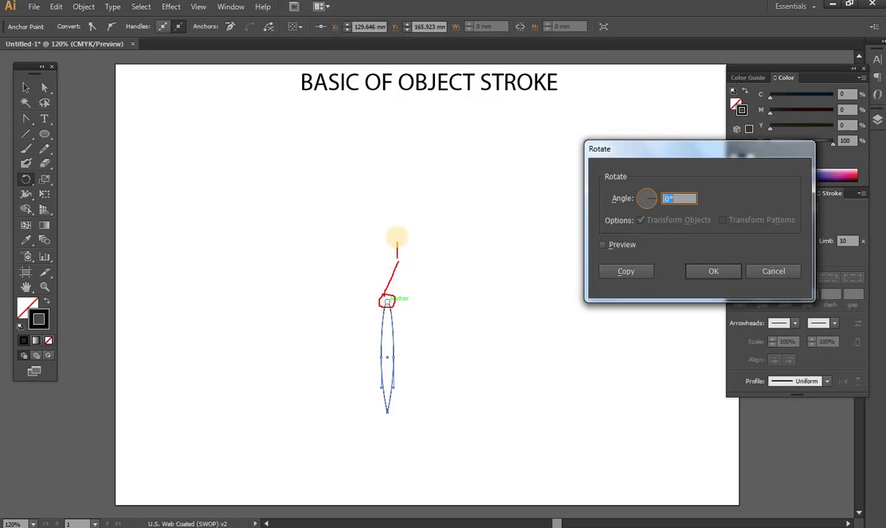
pyautogui.write('THIS')
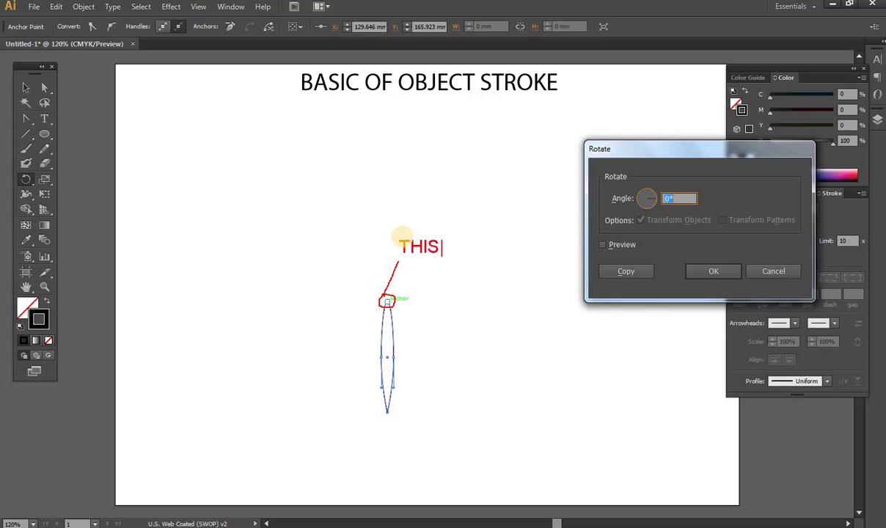
pyautogui.write(' IS ANCHOR ')
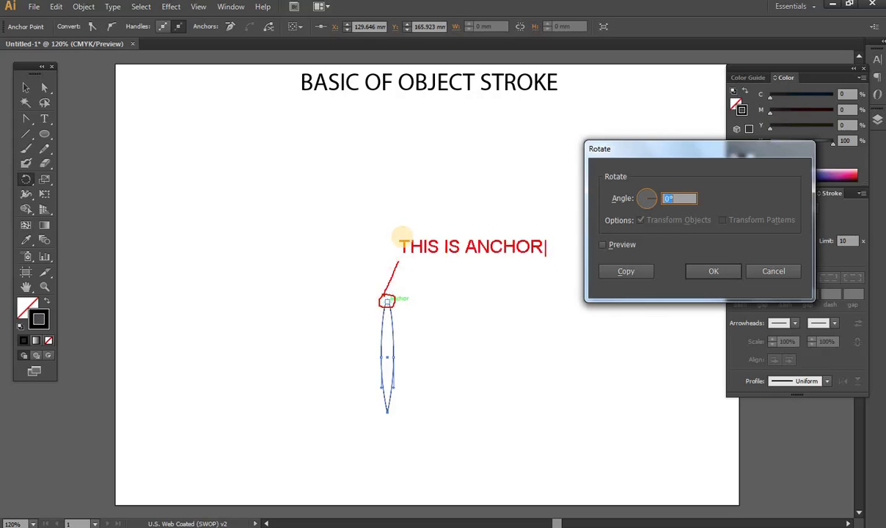
pyautogui.write('ROTA')
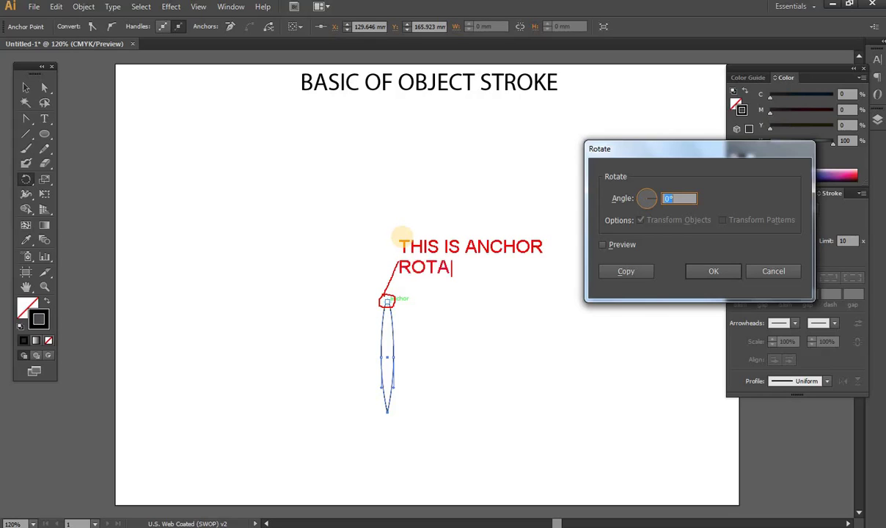
pyautogui.write('TION POIN')
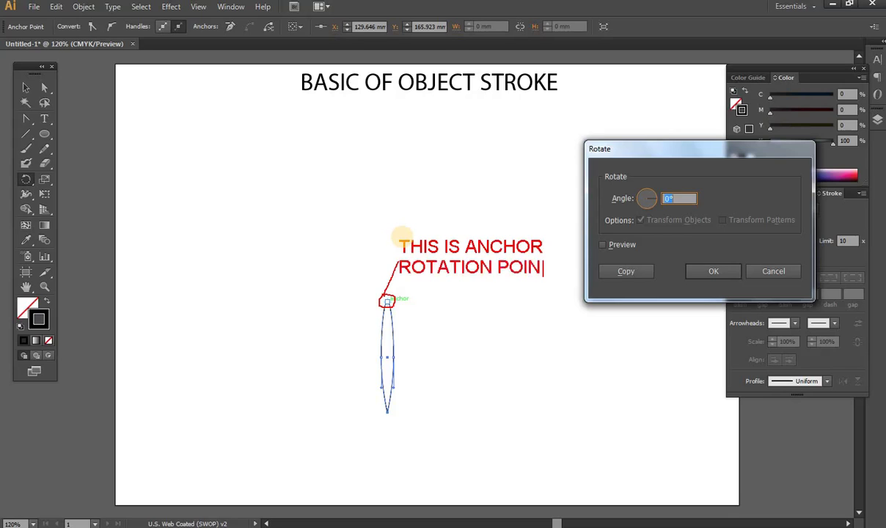
pyautogui.write('T')
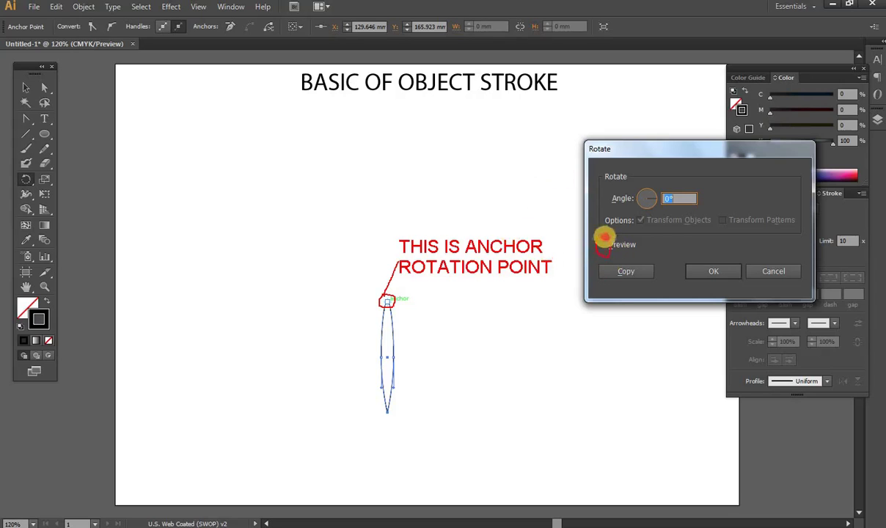
pyautogui.click(598, 242)
pyautogui.moveTo(599, 253); pyautogui.dragTo(546, 362)
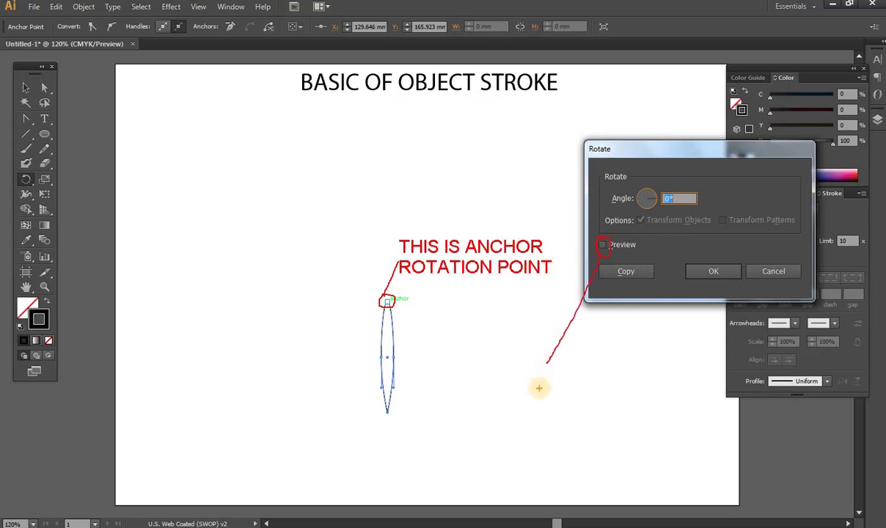
pyautogui.write('t')
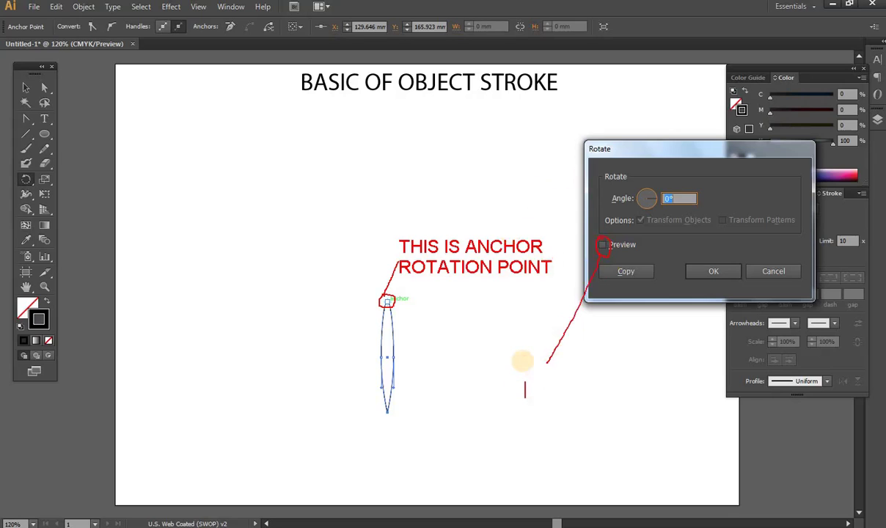
pyautogui.write('MAKE PRE')
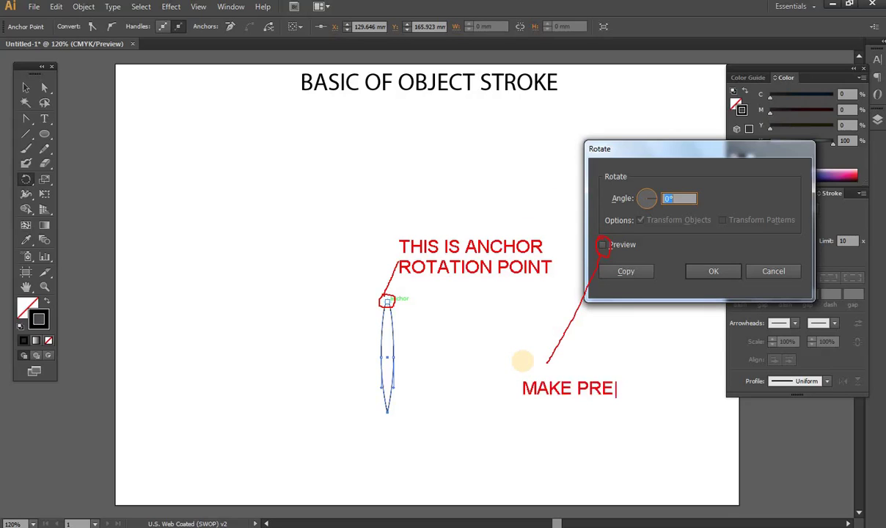
pyautogui.write('VIO')
pyautogui.press('BackSpace')
pyautogui.press('BackSpace')
pyautogui.write('VIEW ON')
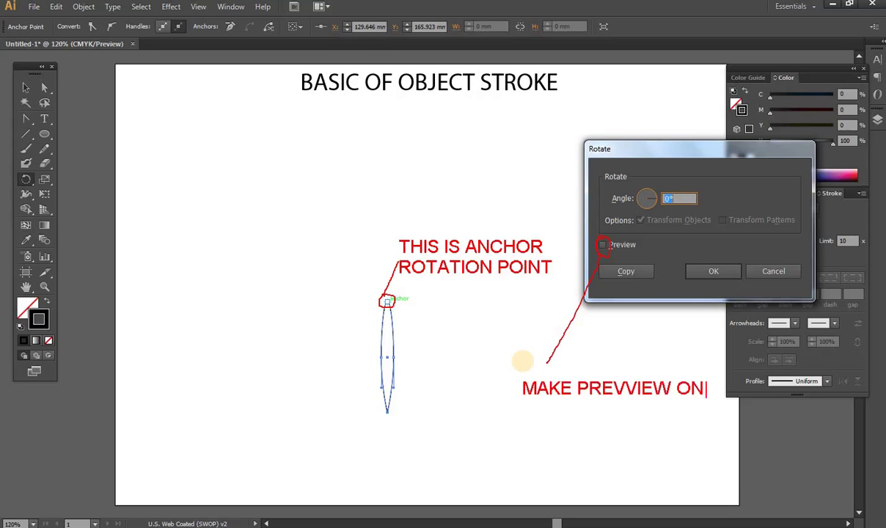
pyautogui.press('BackSpace')
pyautogui.press('BackSpace')
pyautogui.press('BackSpace')
pyautogui.press('BackSpace')
pyautogui.press('BackSpace')
pyautogui.press('BackSpace')
pyautogui.press('BackSpace')
pyautogui.write('IO')
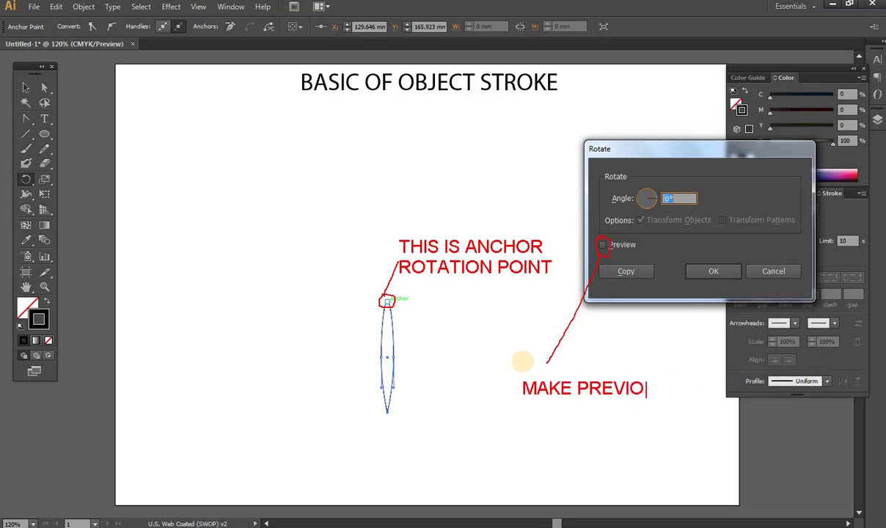
pyautogui.press('BackSpace')
pyautogui.write('E')
pyautogui.write('W ')
pyautogui.write('ON')
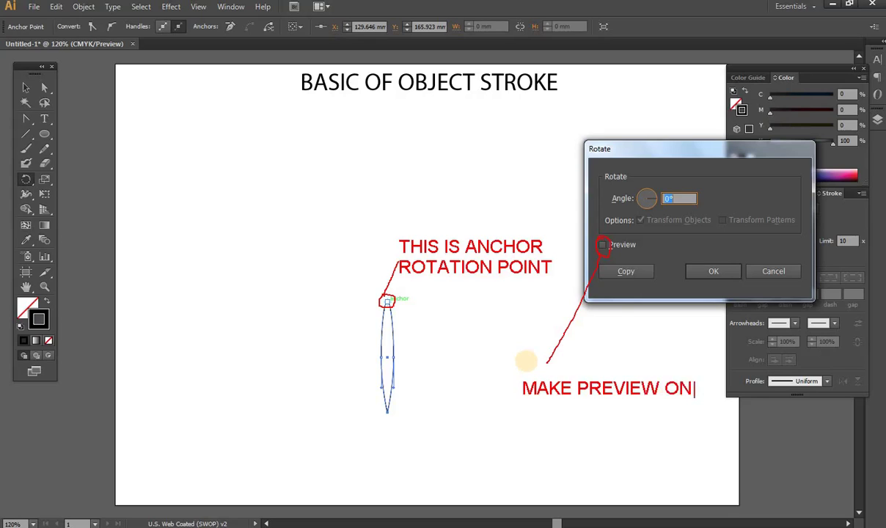
# Step: Enable Preview in the Rotate dialog and mark the 0° angle field in red
pyautogui.click(603, 245)
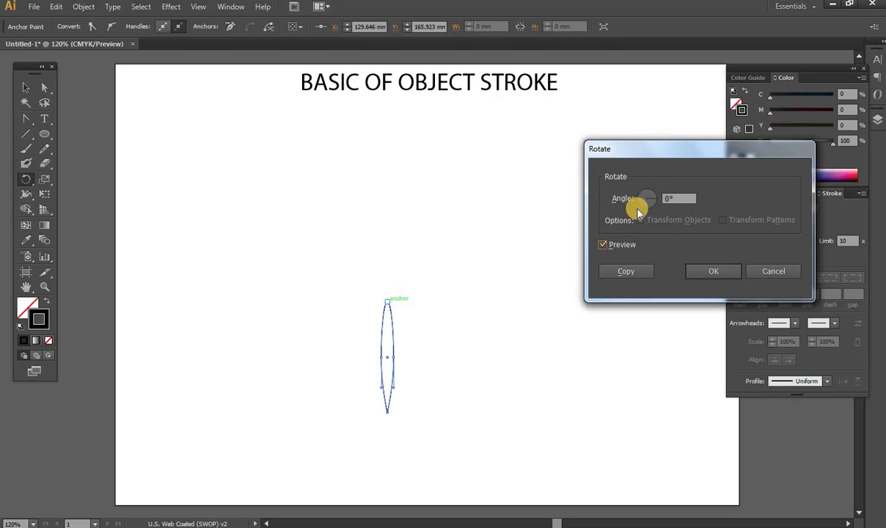
pyautogui.click(649, 184)
pyautogui.moveTo(649, 183)
pyautogui.mouseDown()
pyautogui.moveTo(594, 195)
pyautogui.moveTo(668, 211)
pyautogui.moveTo(693, 190)
pyautogui.moveTo(643, 182)
pyautogui.moveTo(483, 190)
pyautogui.mouseUp()
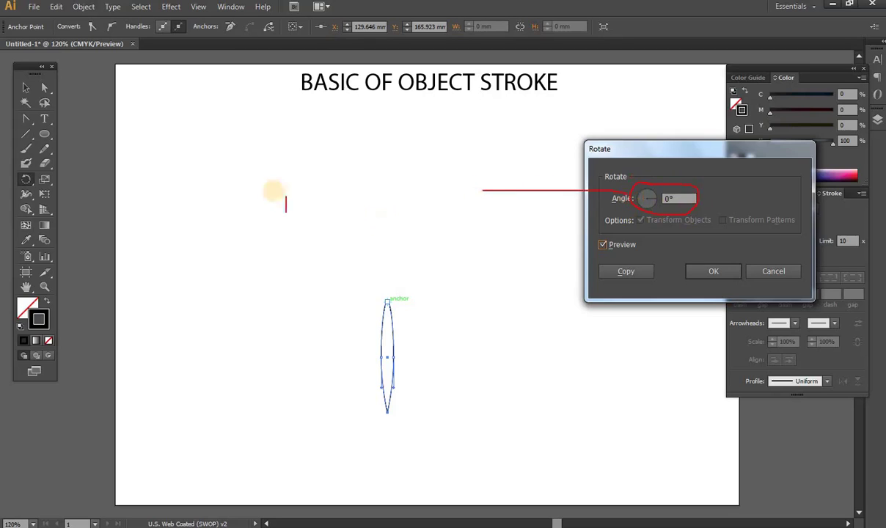
pyautogui.moveTo(274, 178); pyautogui.dragTo(279, 192)
pyautogui.write('OU ')
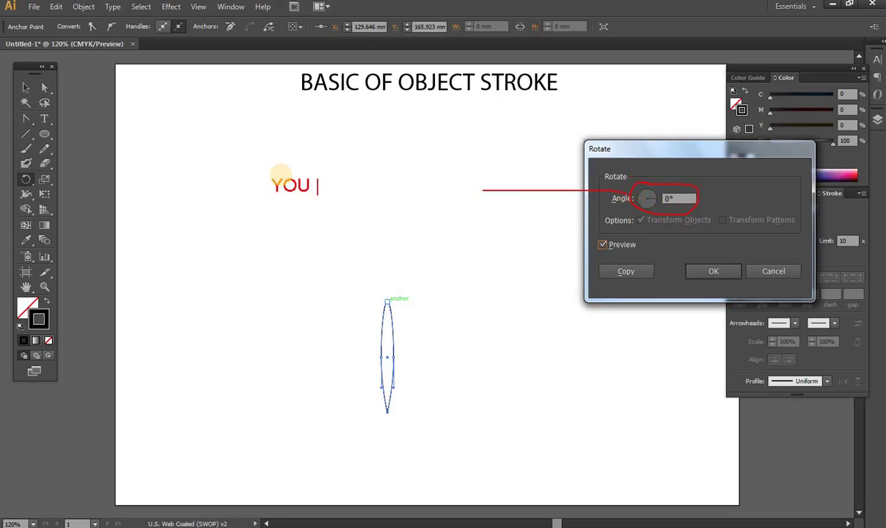
pyautogui.write('ALSO ENT')
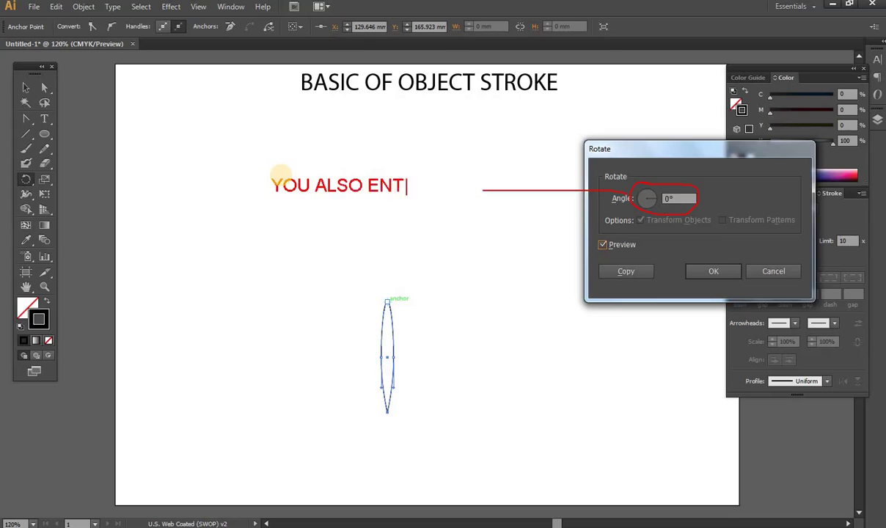
pyautogui.write('ER')
pyautogui.press('Return')
pyautogui.write('1 ')
pyautogui.write('TO ')
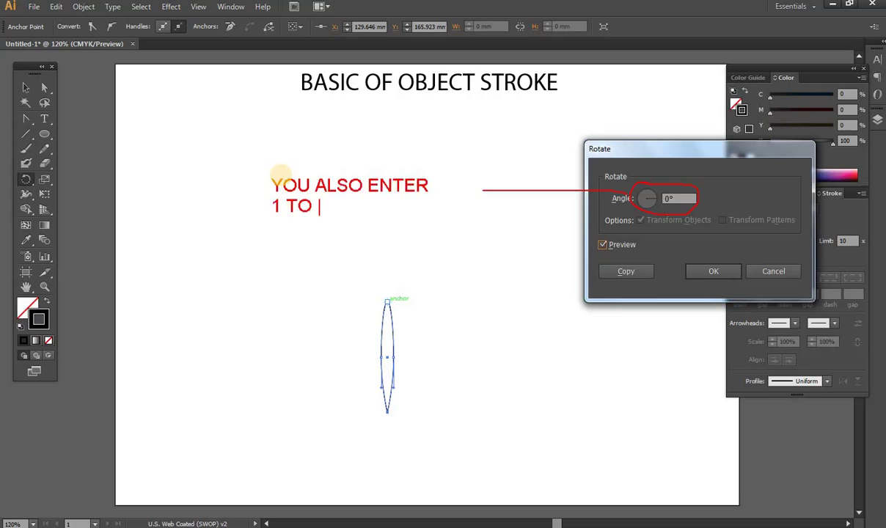
pyautogui.write('36')
pyautogui.write('0 RAD')
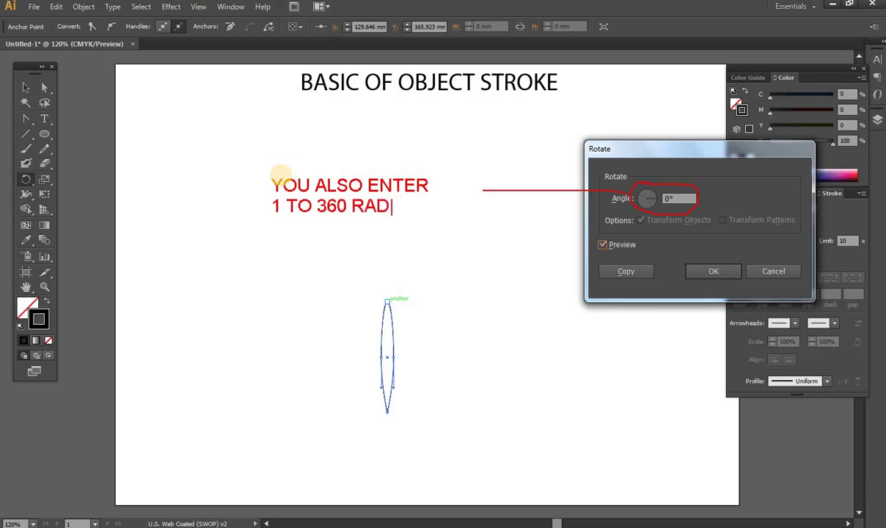
pyautogui.write('IU')
pyautogui.write('S')
pyautogui.press('Return')
pyautogui.write('BUT ')
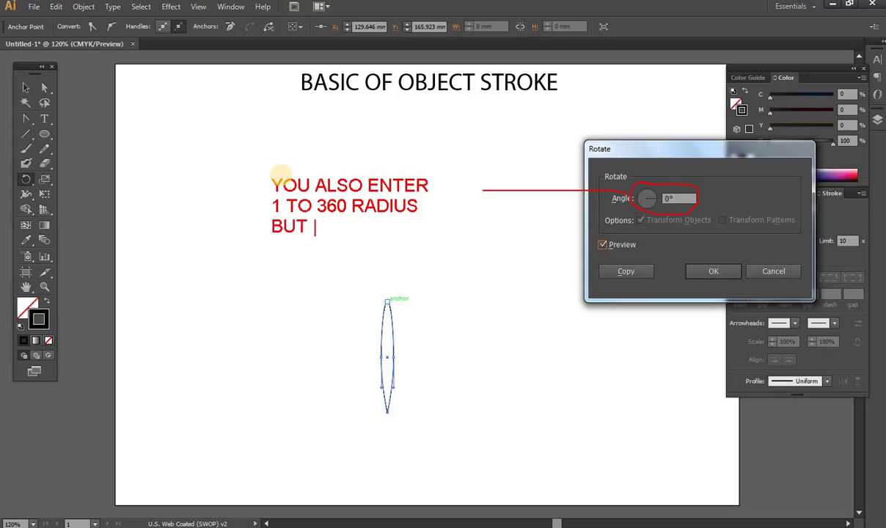
pyautogui.write('THIS TIME')
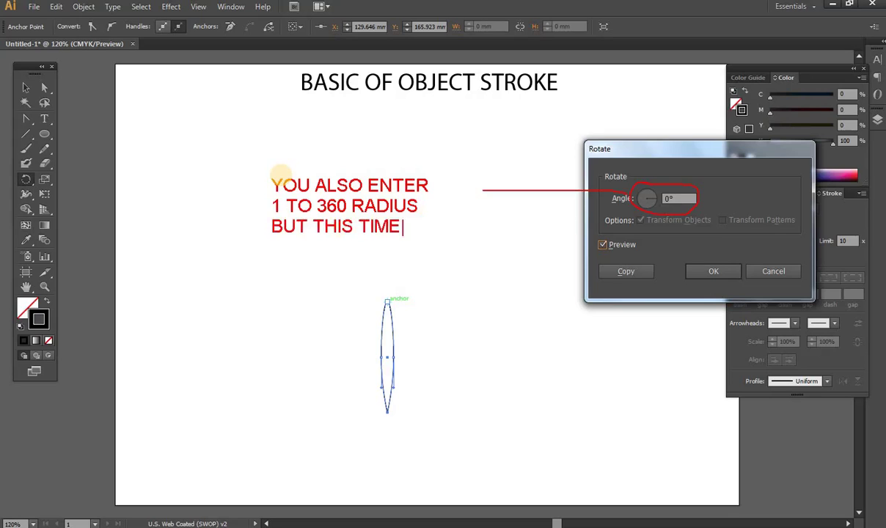
pyautogui.write(' YOU AN')
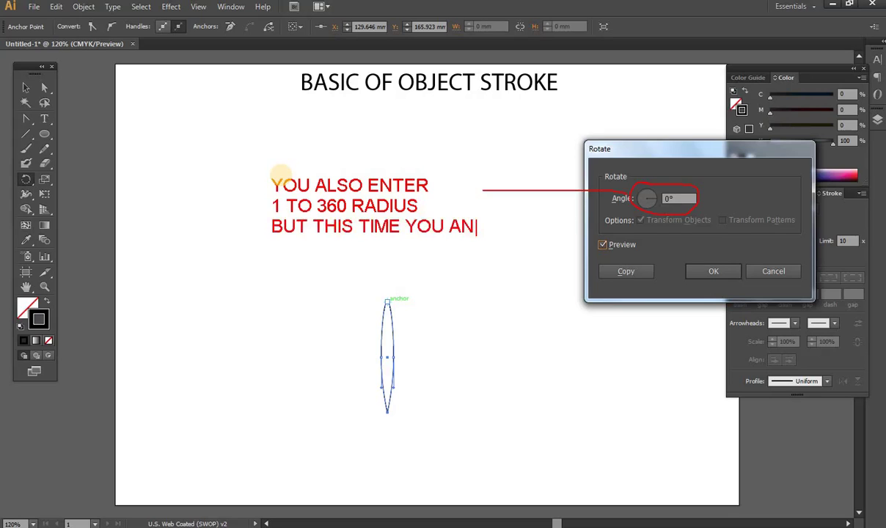
pyautogui.press('BackSpace')
pyautogui.press('BackSpace')
pyautogui.write('ENTER')
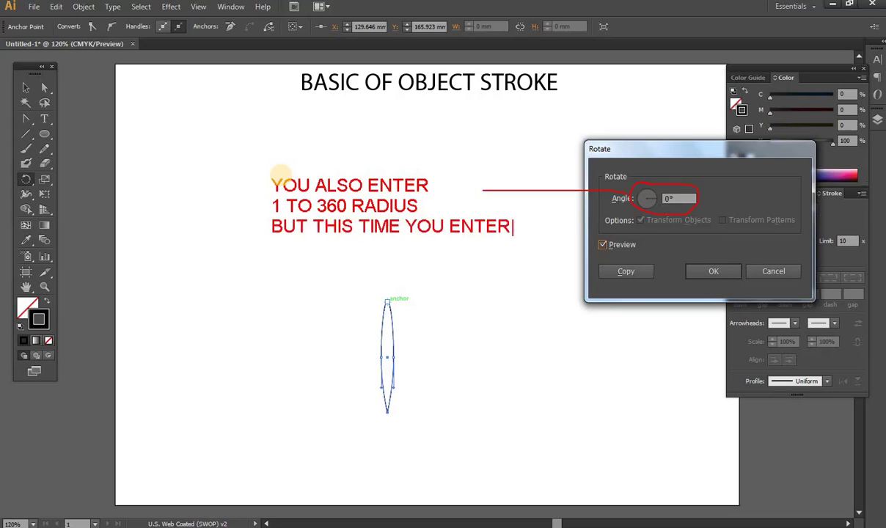
pyautogui.press('Return')
pyautogui.write('1')
pyautogui.write('5')
pyautogui.write(' AND ')
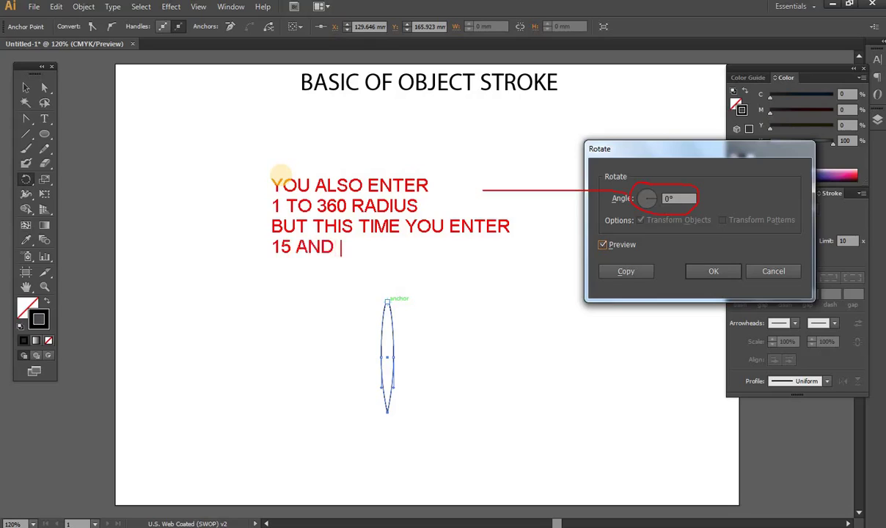
pyautogui.write('C')
pyautogui.write('LIK')
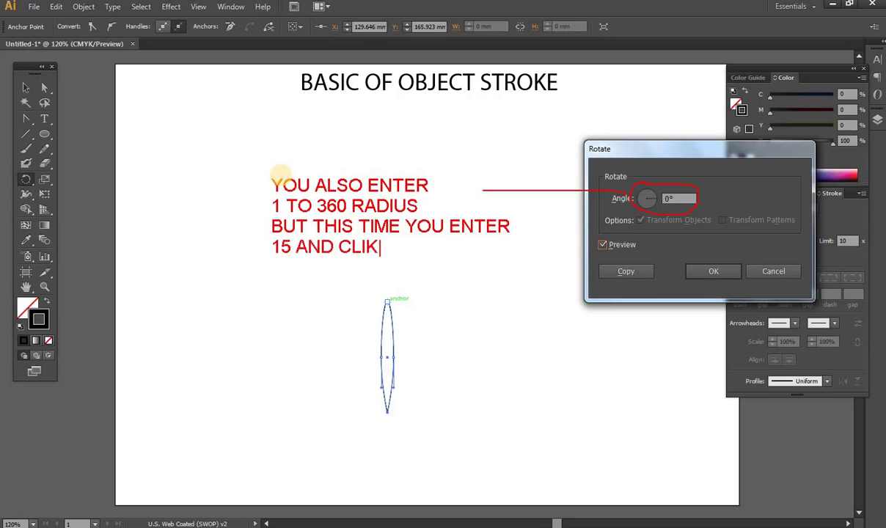
pyautogui.press('BackSpace')
pyautogui.press('BackSpace')
pyautogui.write('ICK ON COPY')
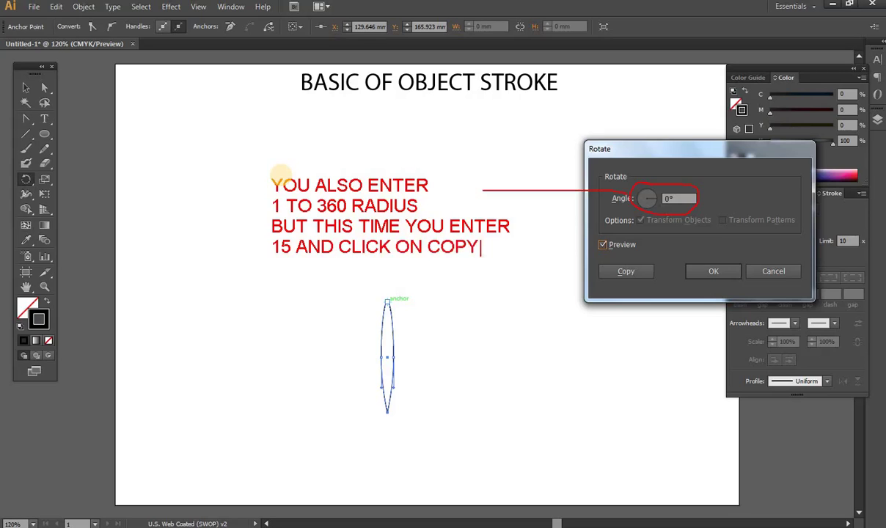
pyautogui.press('Return')
pyautogui.write('AND ')
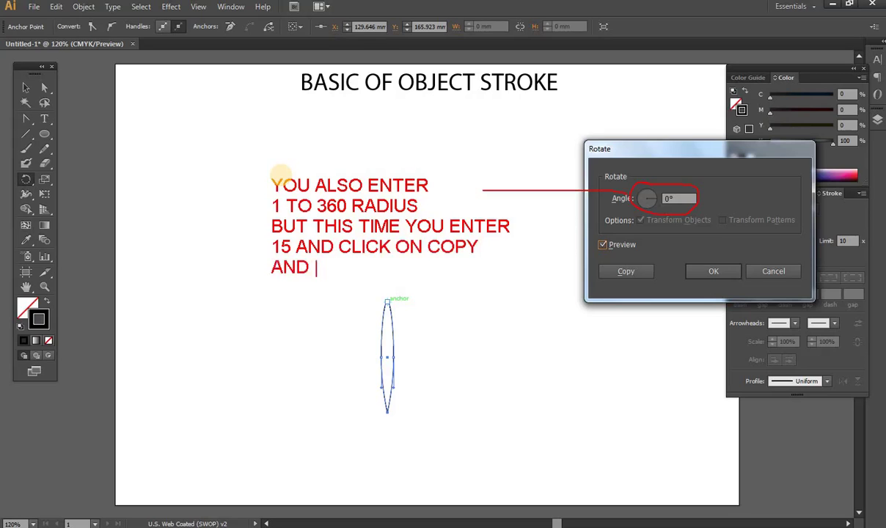
pyautogui.write('THE O')
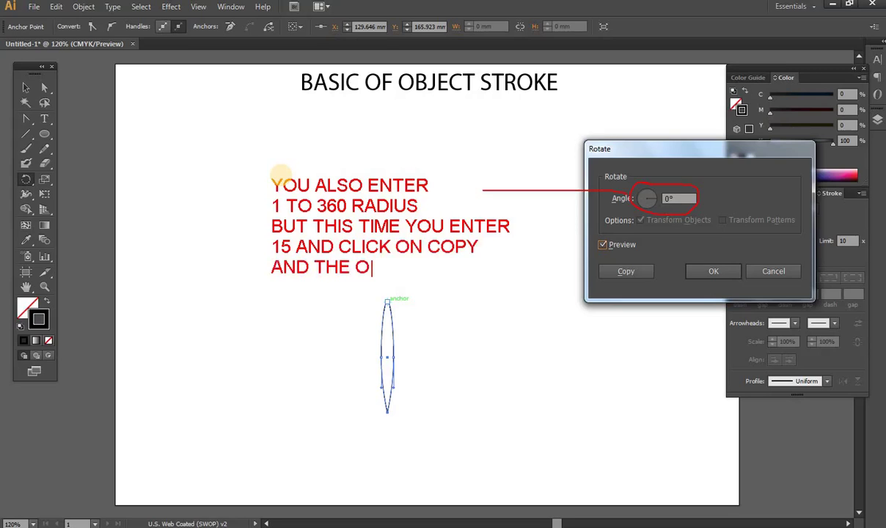
pyautogui.write('K')
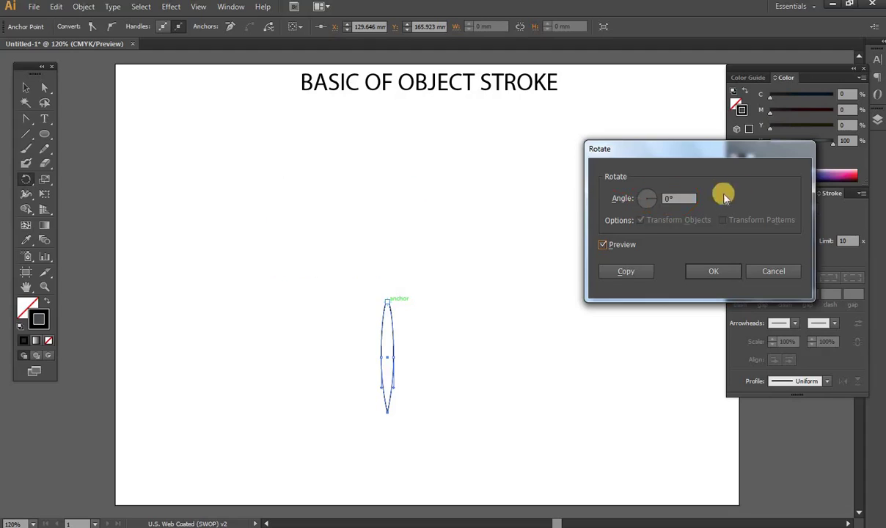
# Step: Change the rotation angle from 0° to 15 and create a rotated copy of the ellipse
pyautogui.doubleClick(680, 198)
pyautogui.moveTo(681, 198); pyautogui.dragTo(658, 199)
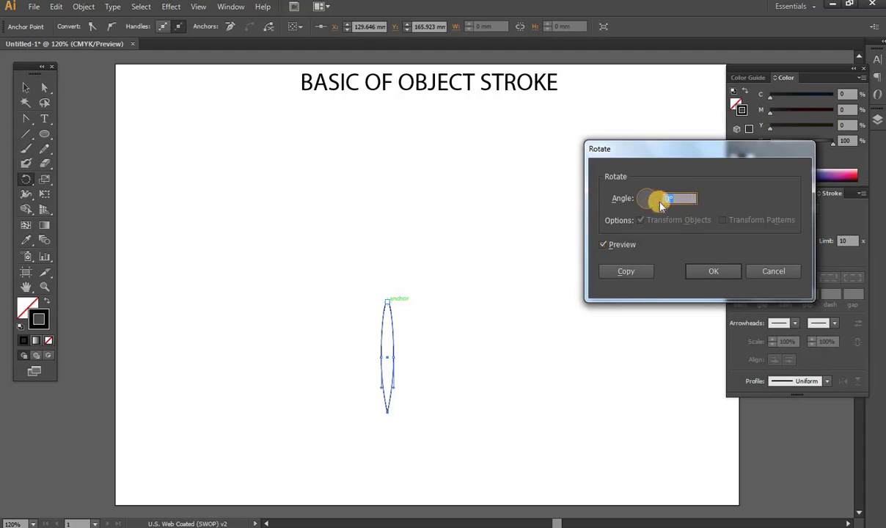
pyautogui.write('15')
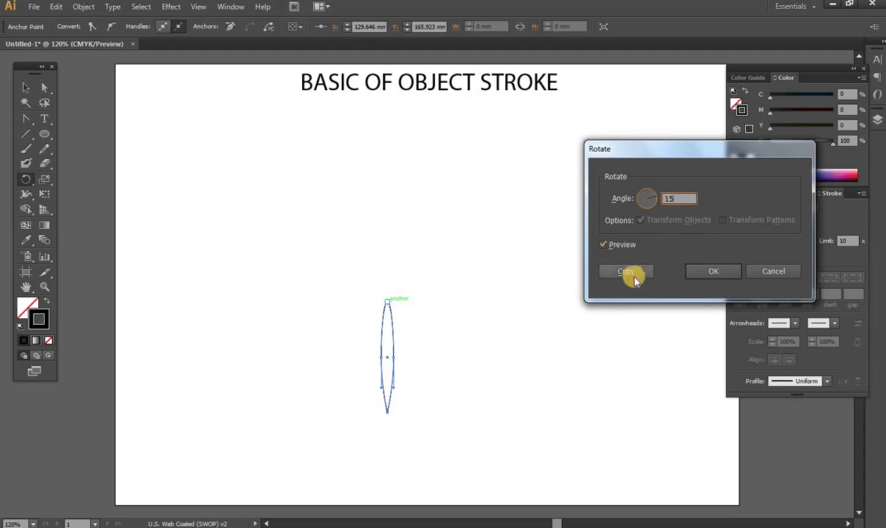
pyautogui.click(629, 271)
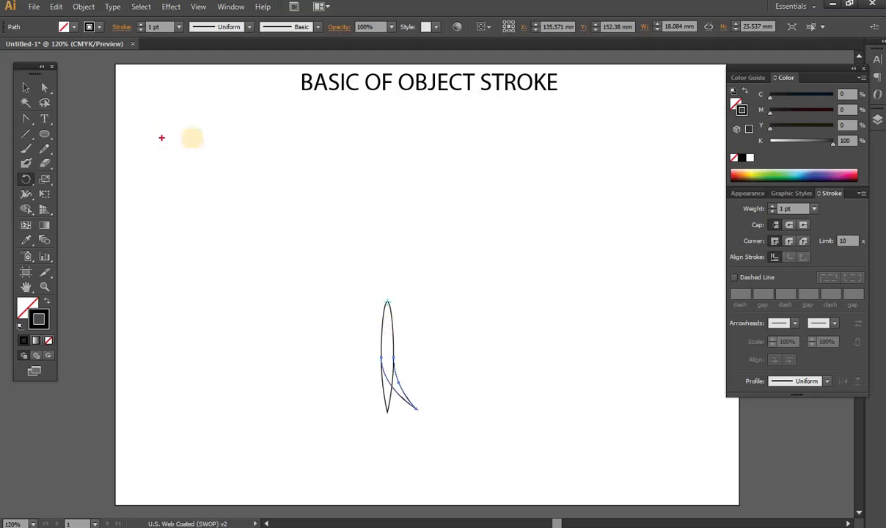
pyautogui.click(218, 176)
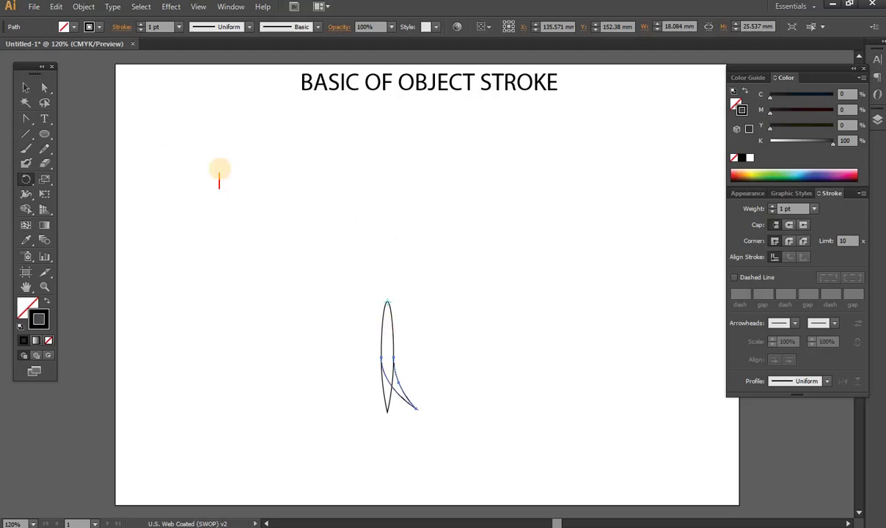
pyautogui.write('AT THIS ')
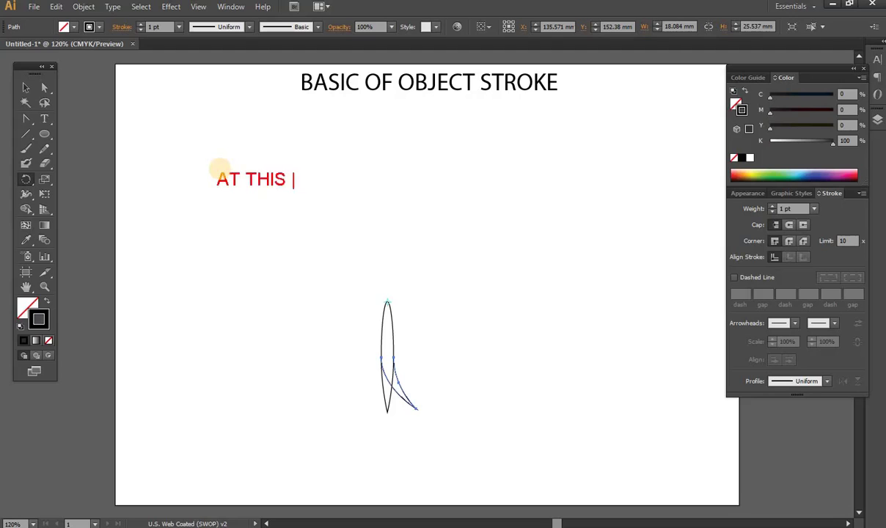
pyautogui.write('TIME ')
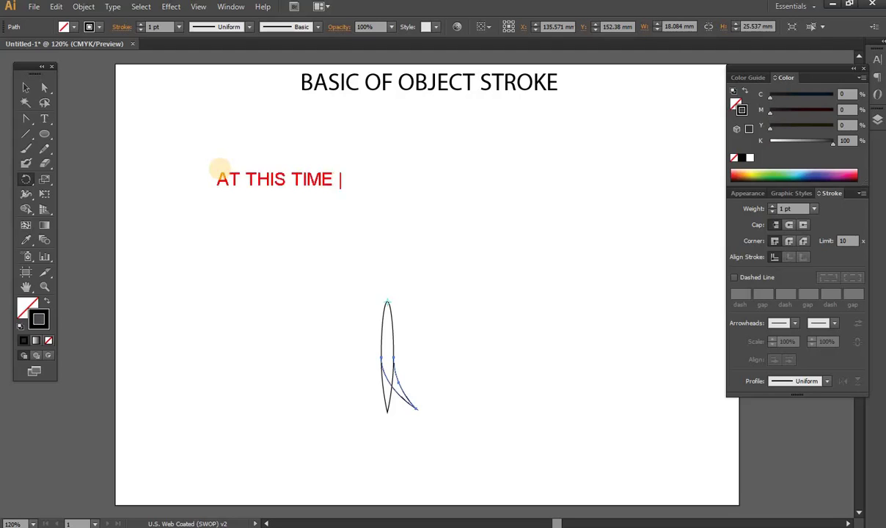
pyautogui.write('DONT C')
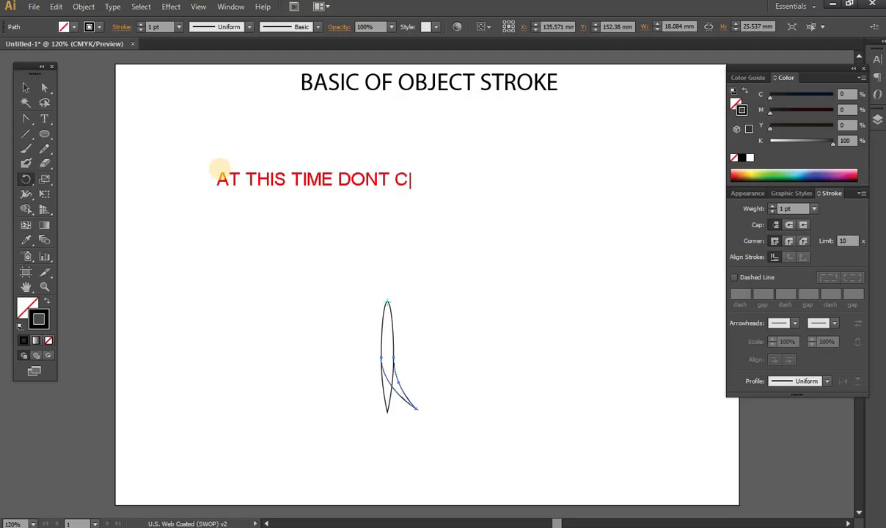
pyautogui.write('LICK ANY ')
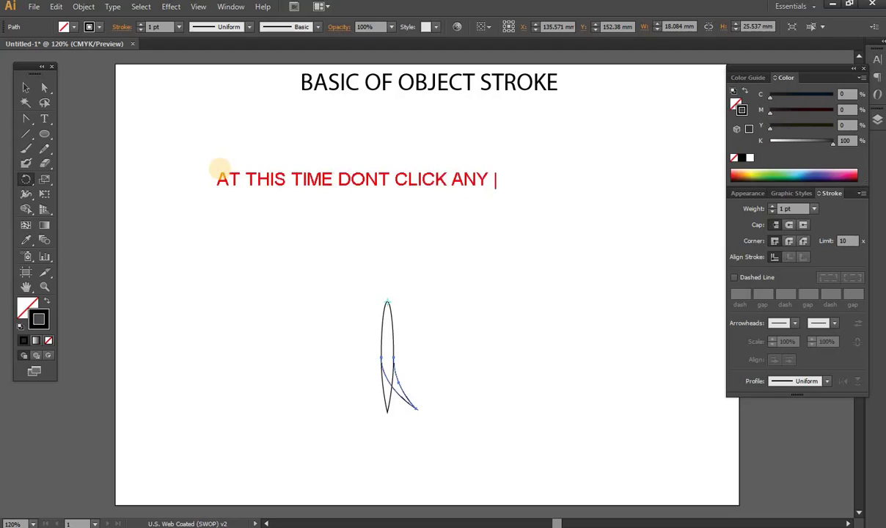
pyautogui.write('OTHER ')
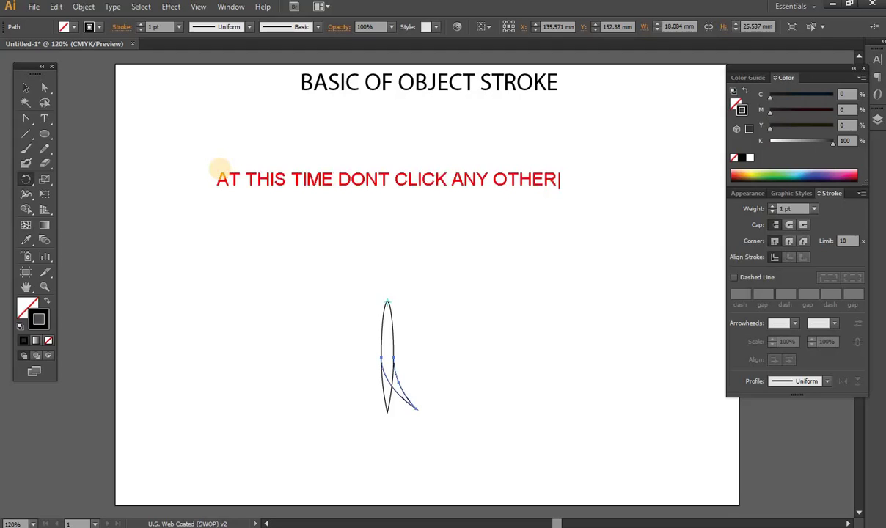
pyautogui.write('PLACE')
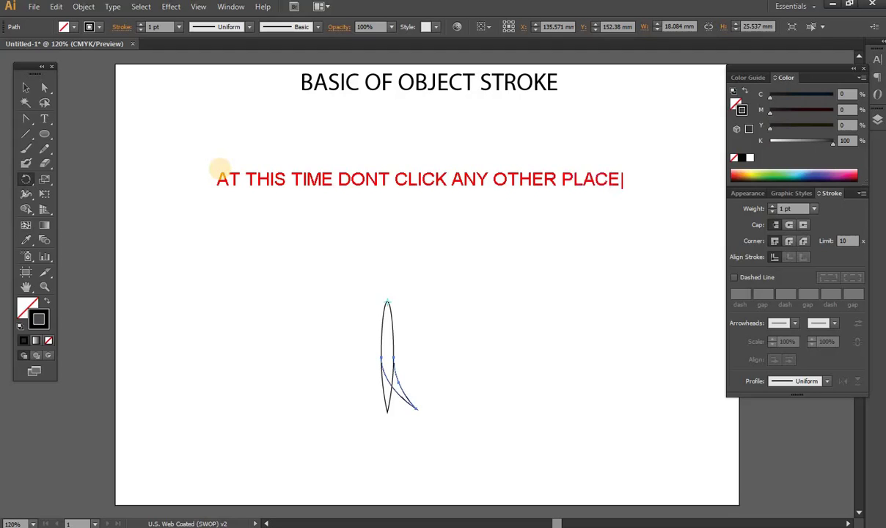
pyautogui.press('Return')
pyautogui.write('HOLD ')
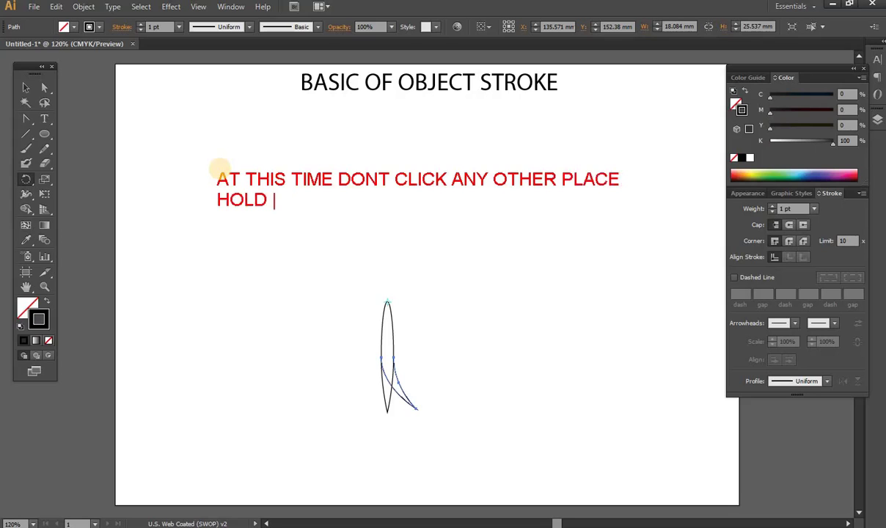
pyautogui.write('CT')
pyautogui.write('RL')
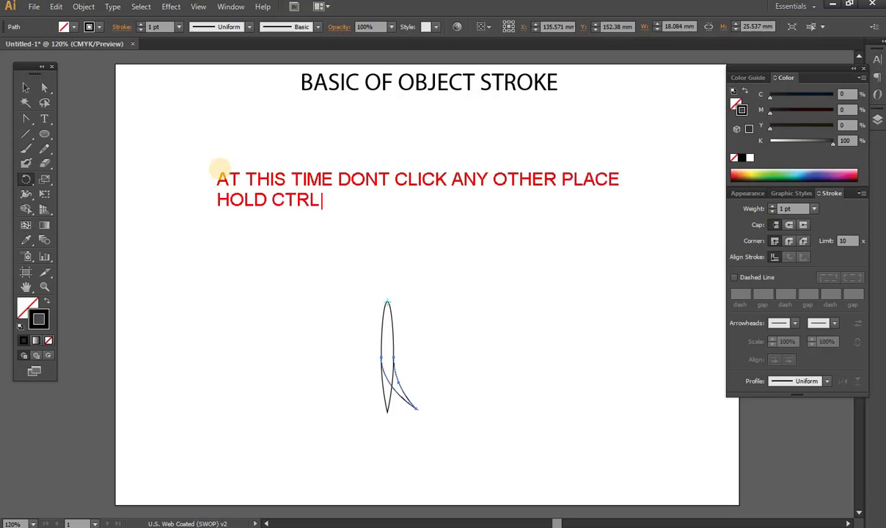
pyautogui.write('+D')
pyautogui.press('BackSpace')
pyautogui.press('BackSpace')
pyautogui.write('KEY AND PRE')
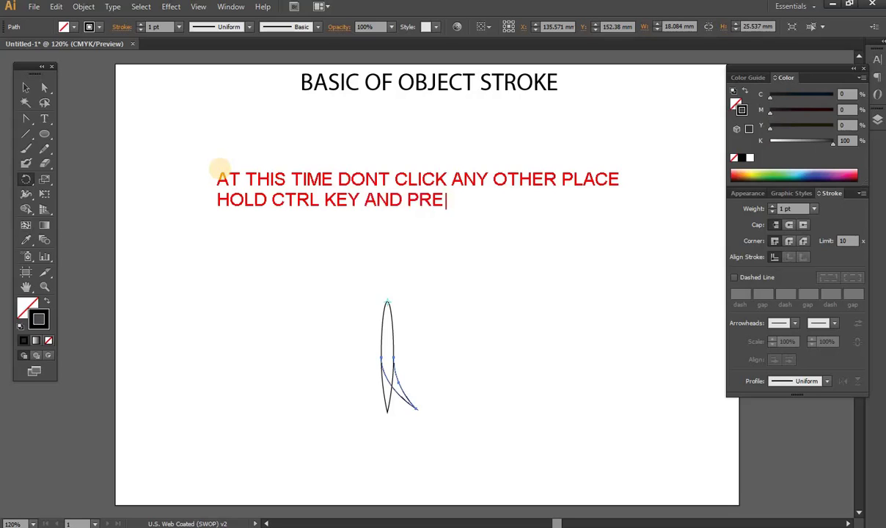
pyautogui.write('SS D')
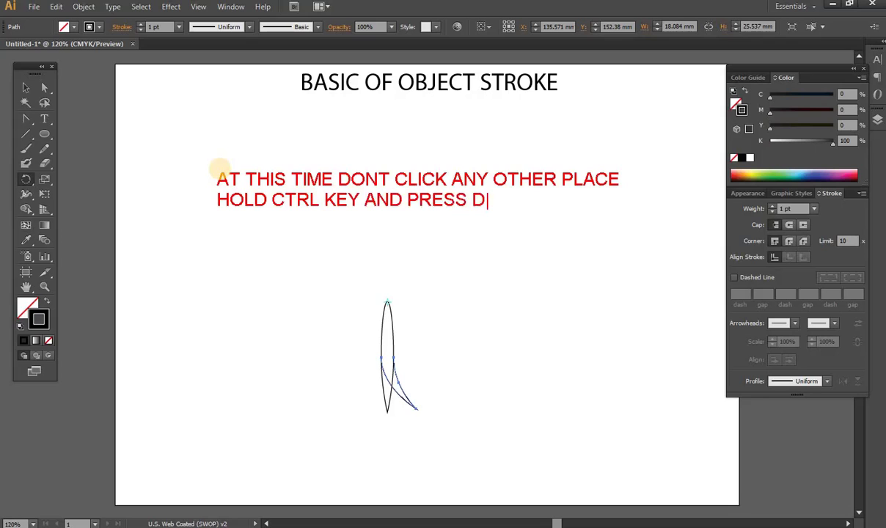
pyautogui.write(' FO')
pyautogui.write('R REPEA')
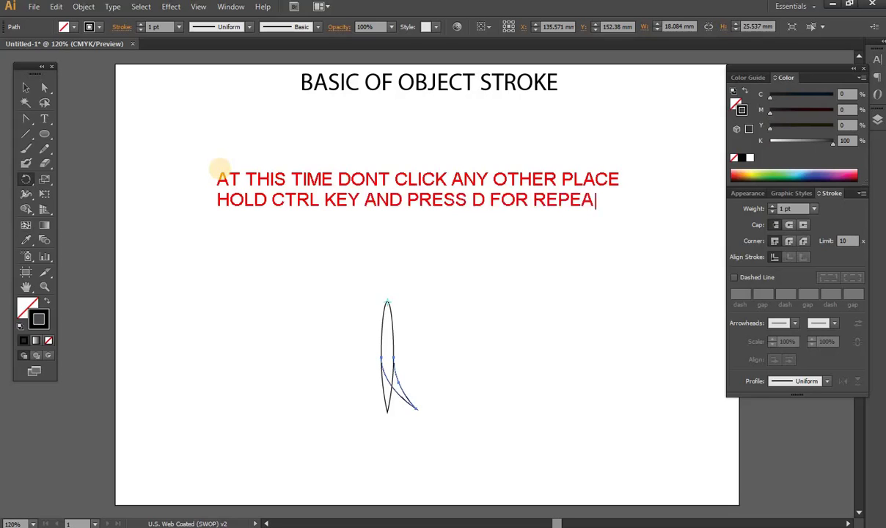
pyautogui.write('T')
pyautogui.press('Return')
pyautogui.write('THE A')
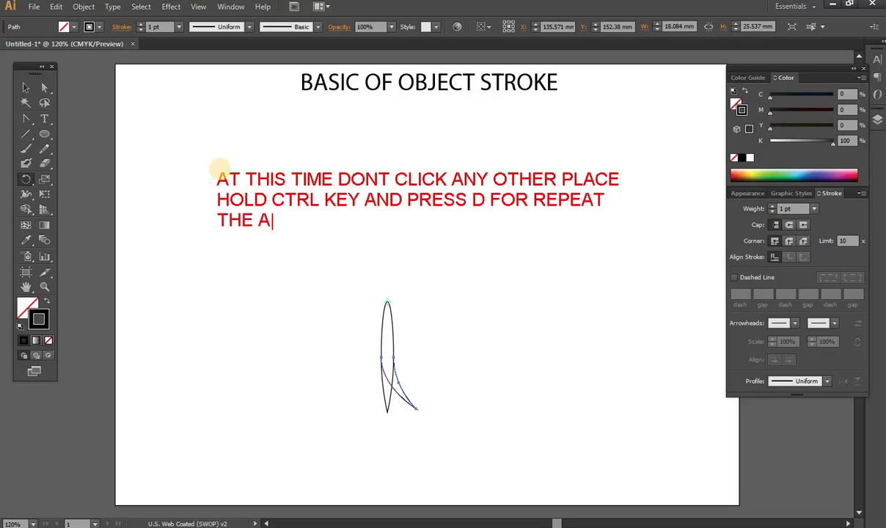
pyautogui.write('CTION')
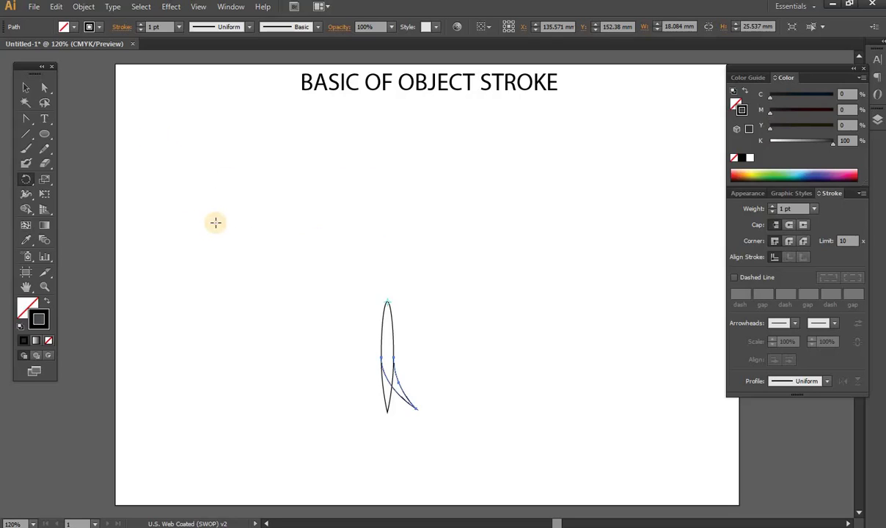
# Step: Repeat the 15° rotated stroke copy five more times until a full ring forms
pyautogui.hotkey('ctrl', 'd')
pyautogui.hotkey('ctrl', 'd')
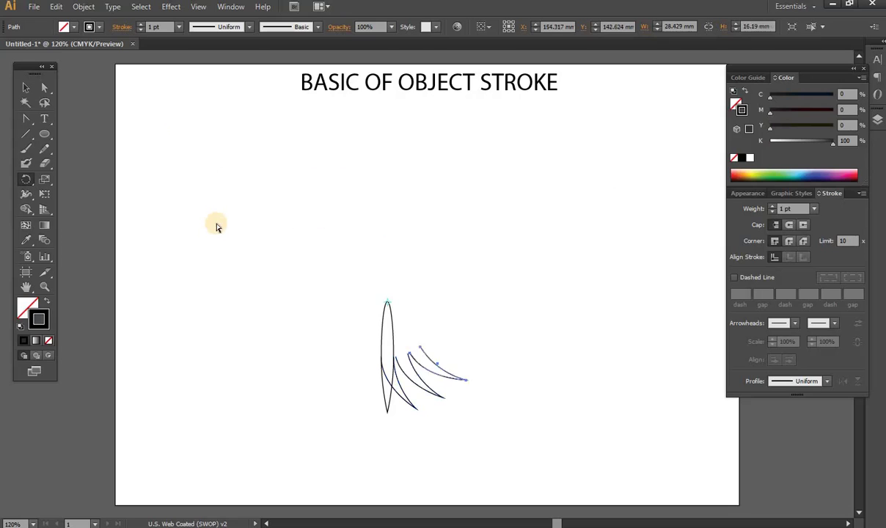
pyautogui.hotkey('ctrl', 'd')
pyautogui.hotkey('ctrl', 'd')
pyautogui.hotkey('ctrl', 'd')
pyautogui.hotkey('ctrl', 'd')
pyautogui.hotkey('ctrl', 'd')
pyautogui.hotkey('ctrl', 'd')
pyautogui.hotkey('ctrl', 'd')
pyautogui.hotkey('ctrl', 'd')
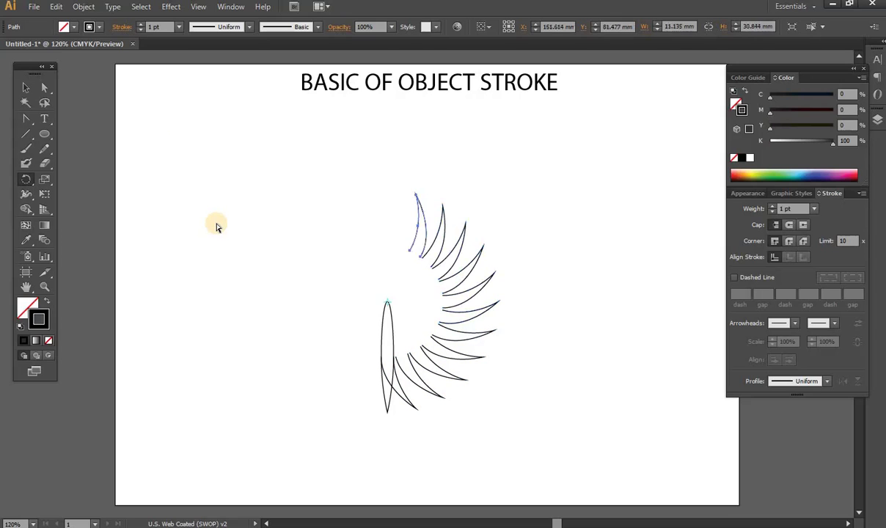
pyautogui.hotkey('ctrl', 'd')
pyautogui.hotkey('ctrl', 'd')
pyautogui.hotkey('ctrl', 'd')
pyautogui.hotkey('ctrl', 'd')
pyautogui.hotkey('ctrl', 'd')
pyautogui.hotkey('ctrl', 'd')
pyautogui.hotkey('ctrl', 'd')
pyautogui.hotkey('ctrl', 'd')
pyautogui.hotkey('ctrl', 'd')
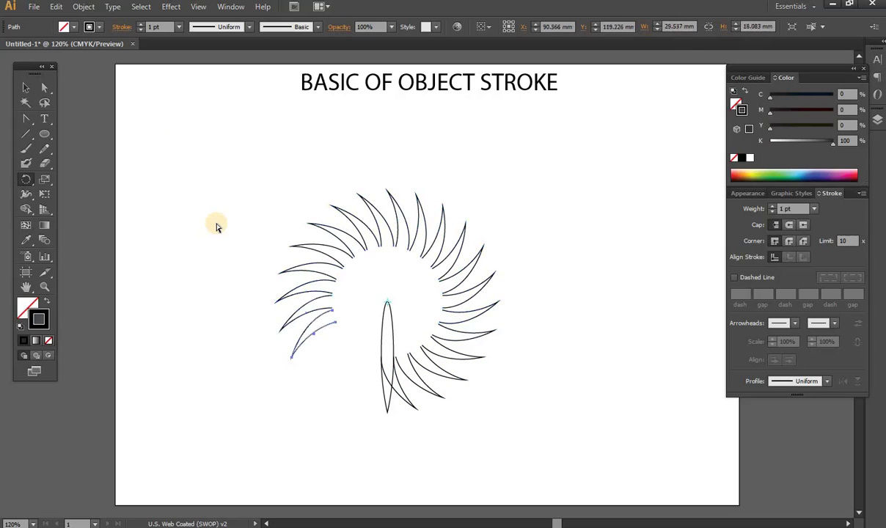
pyautogui.hotkey('ctrl', 'd')
pyautogui.hotkey('ctrl', 'd')
pyautogui.hotkey('ctrl', 'd')
pyautogui.hotkey('ctrl', 'd')
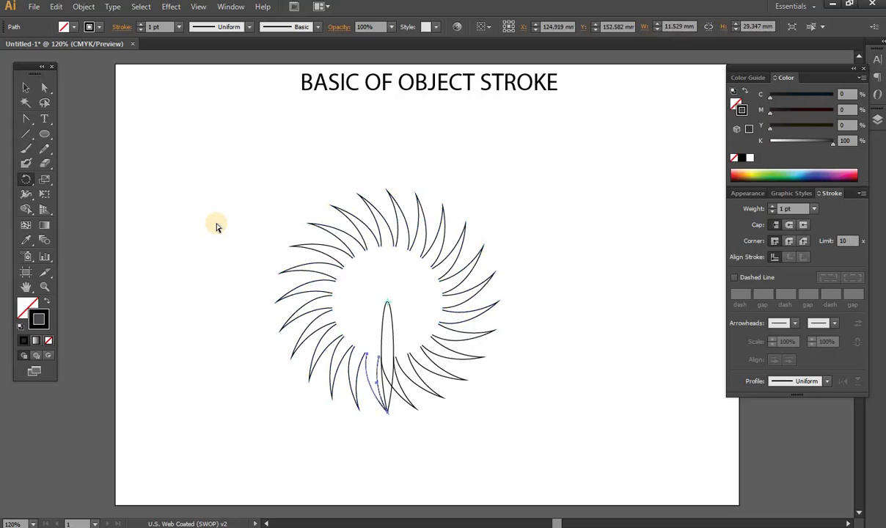
pyautogui.hotkey('ctrl', 'd')
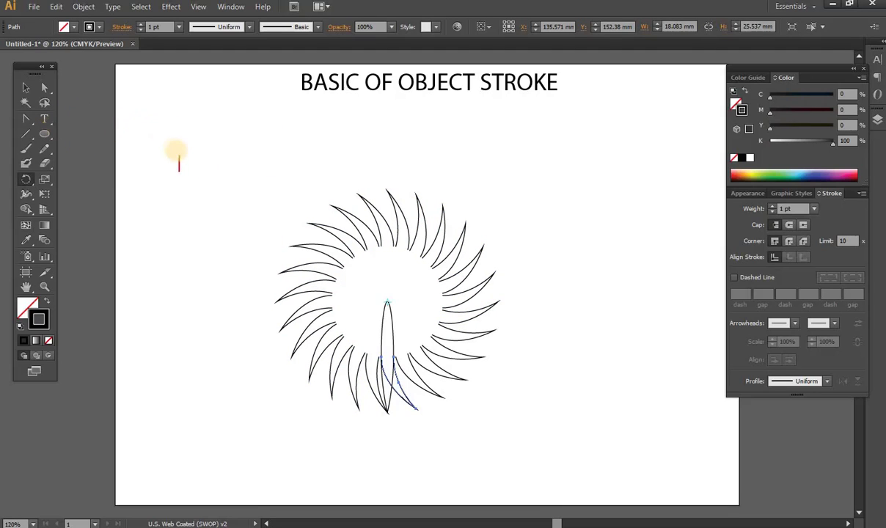
# Step: Add a 'DELETE INITIAL ELIPS' note, then select and delete the original tall ellipse
pyautogui.write('D')
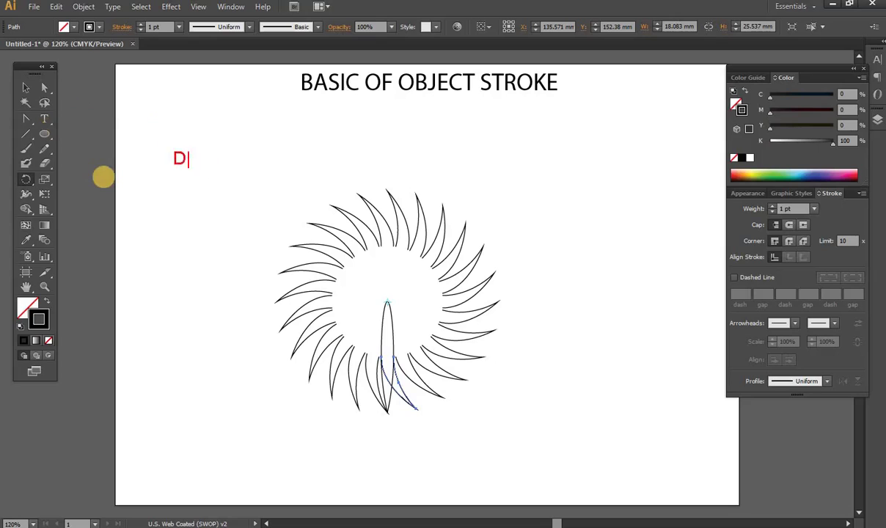
pyautogui.write('ELETE ')
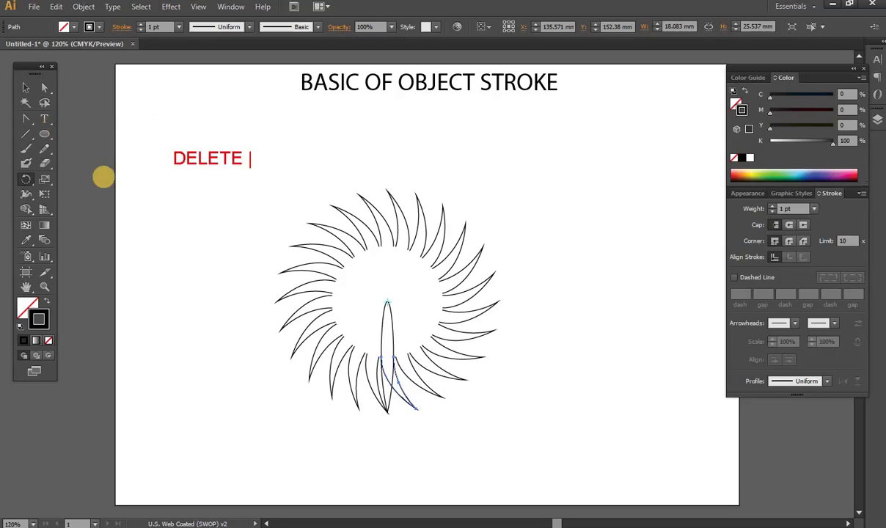
pyautogui.write('INITIAL')
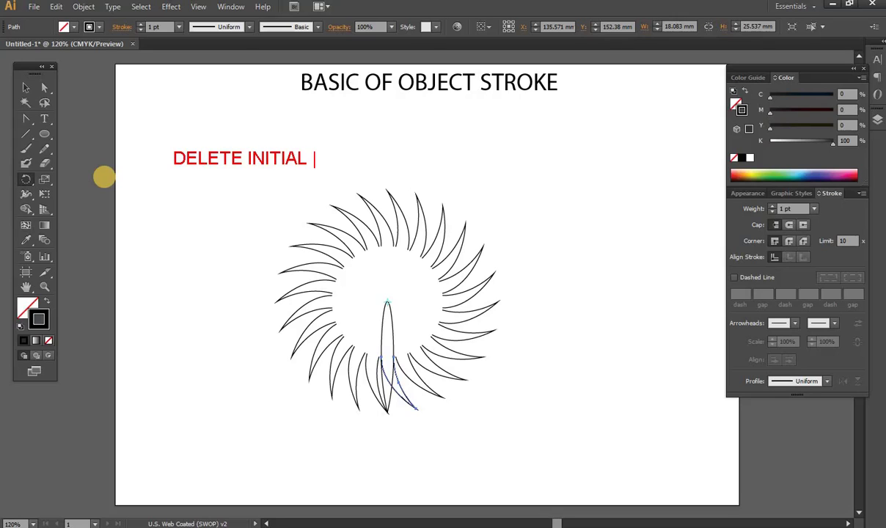
pyautogui.write(' ELIP')
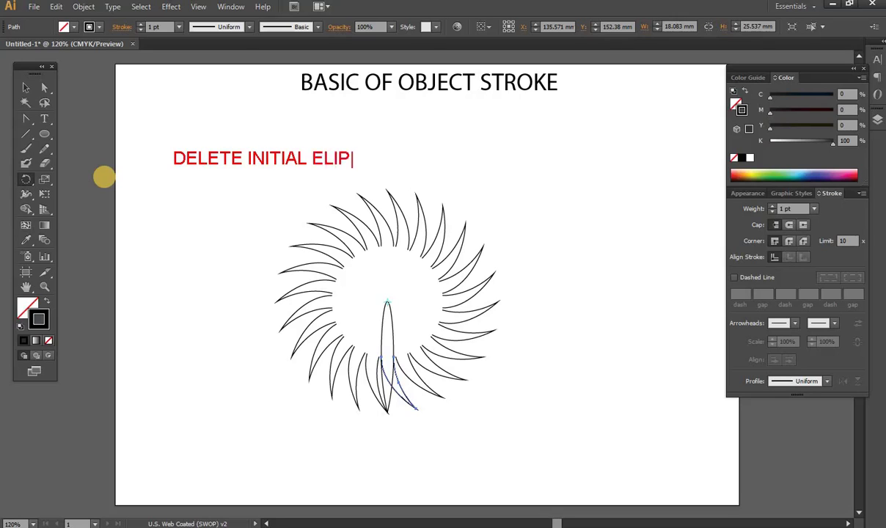
pyautogui.write('S')
pyautogui.press('Escape')
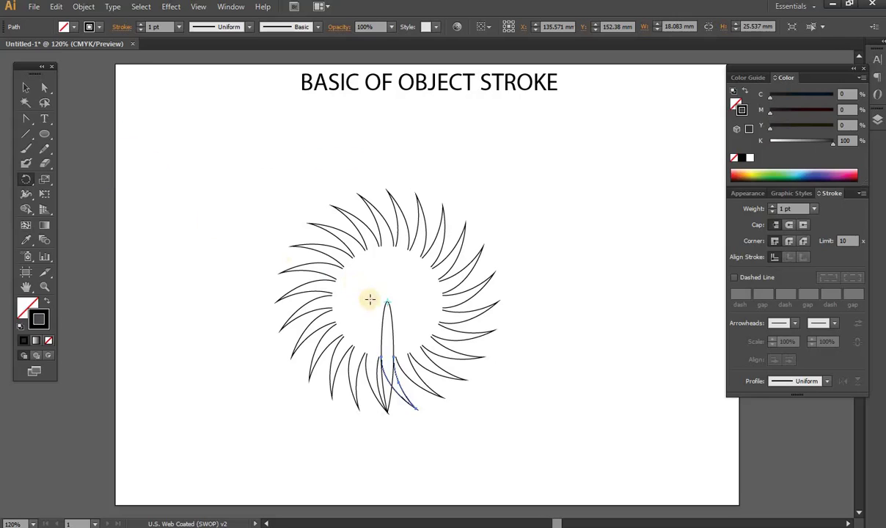
pyautogui.click(26, 86)
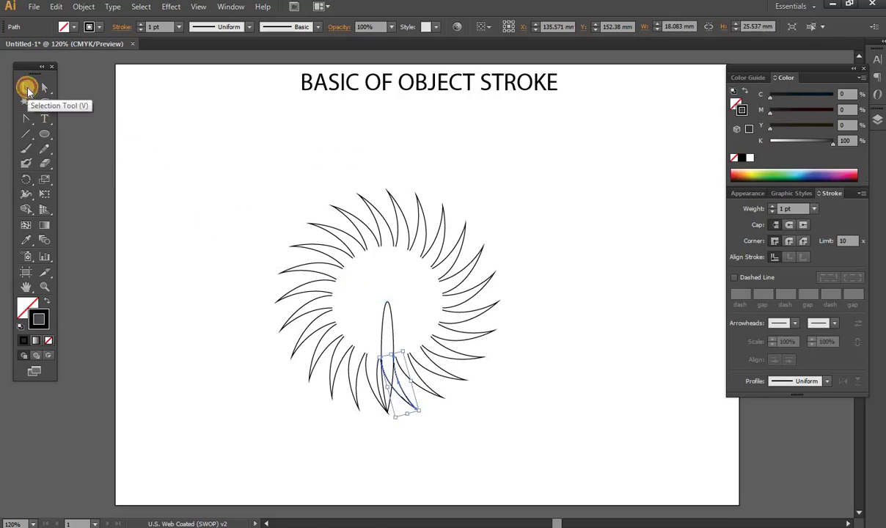
pyautogui.click(393, 309)
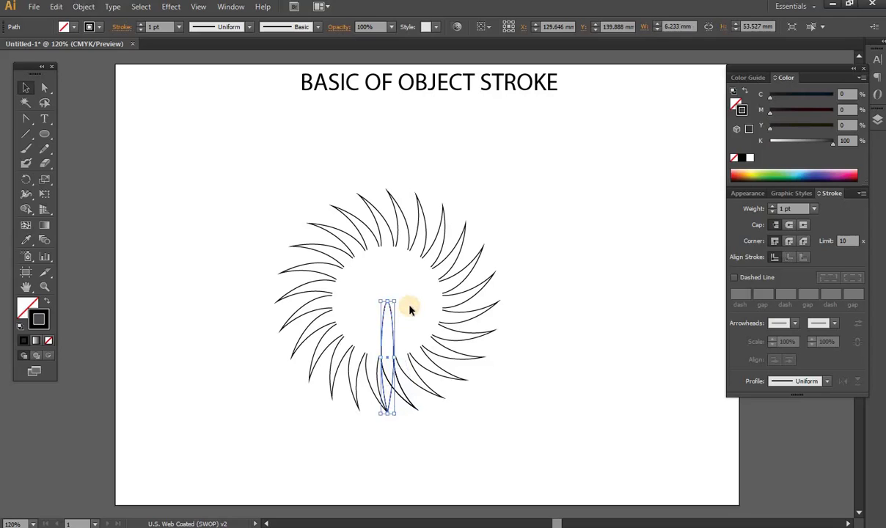
pyautogui.press('Delete')
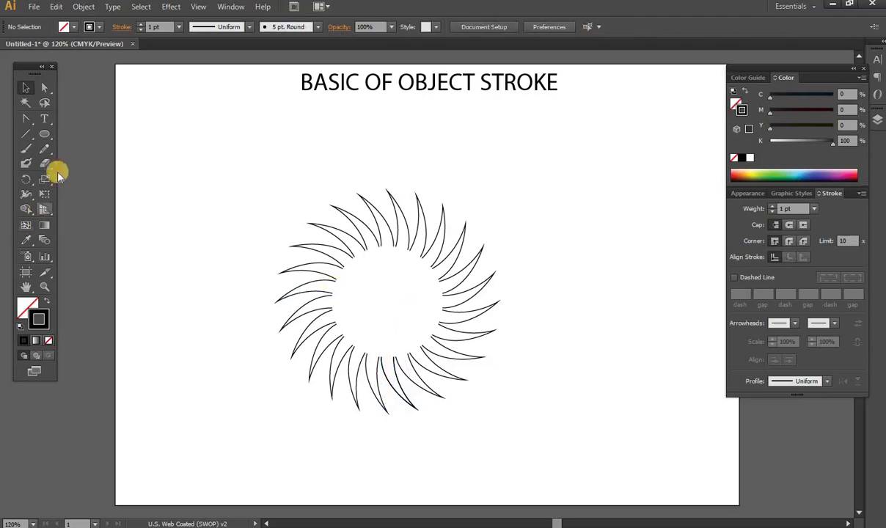
# Step: Switch to the Ellipse Tool with no fill and a 1 pt black outline
pyautogui.click(157, 156)
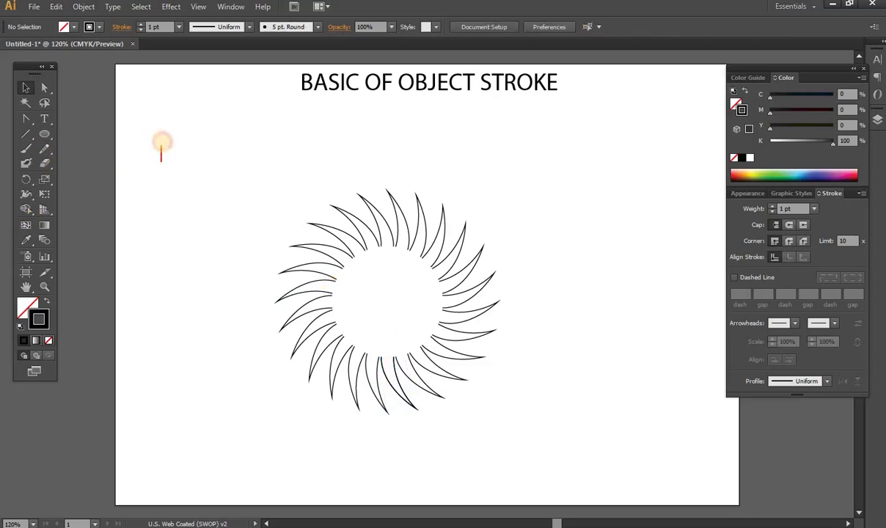
pyautogui.write('CL')
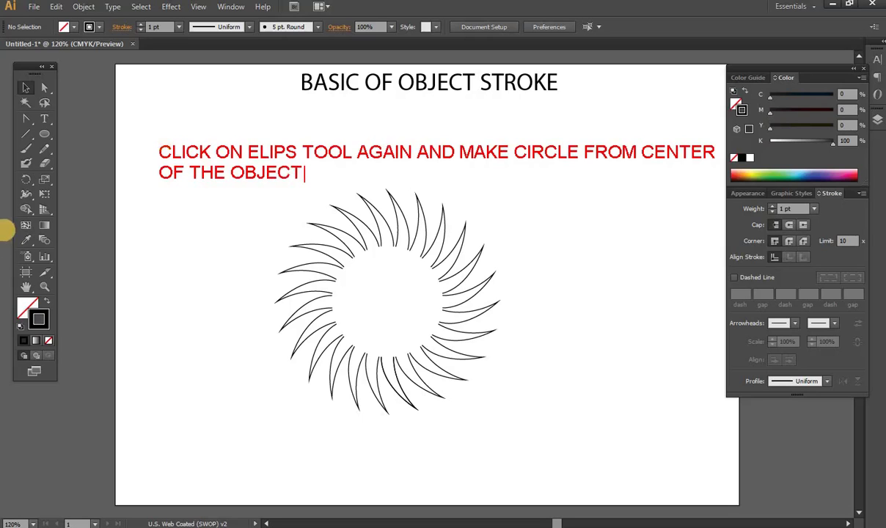
pyautogui.click(45, 135)
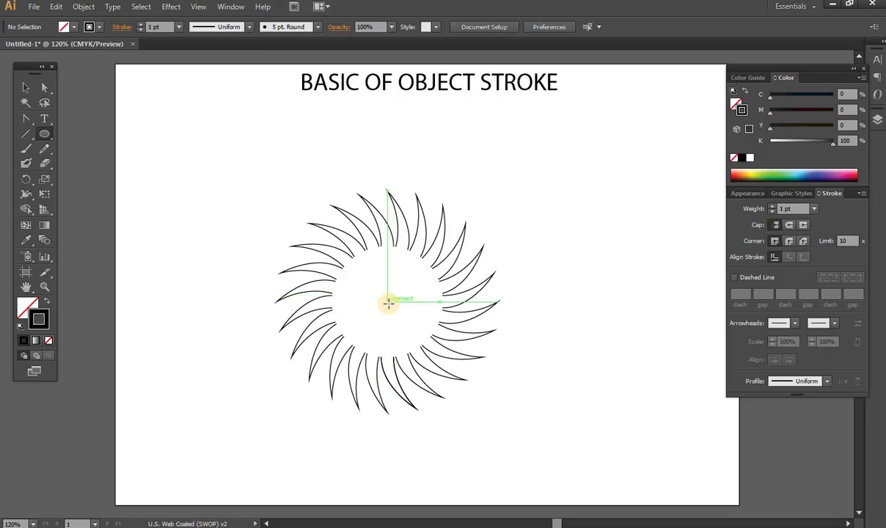
pyautogui.moveTo(389, 302); pyautogui.dragTo(438, 359)
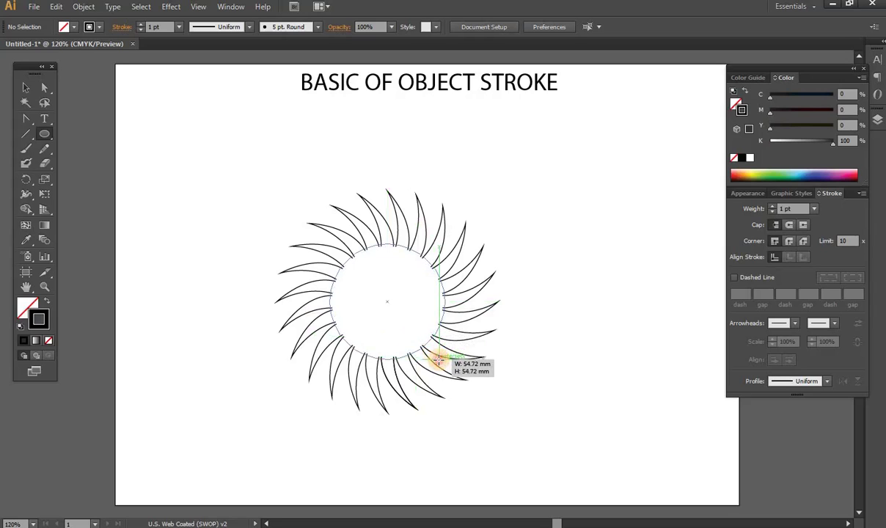
pyautogui.moveTo(439, 359); pyautogui.dragTo(440, 360)
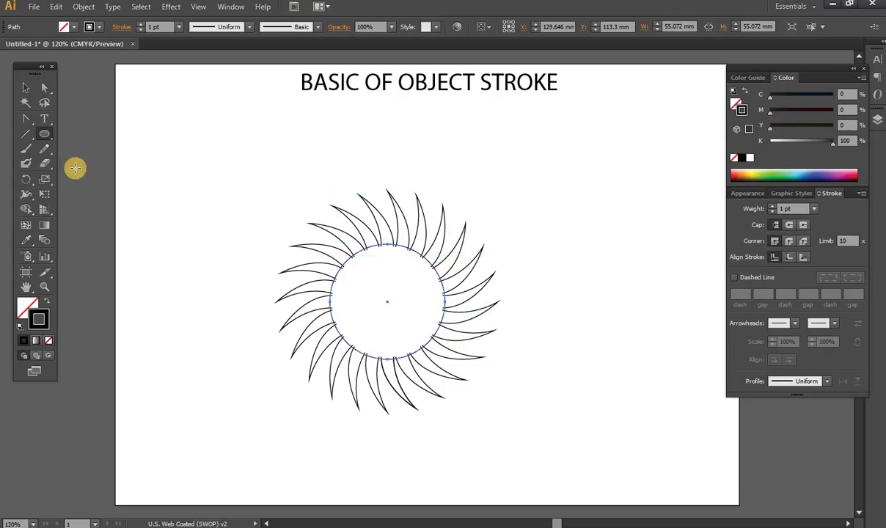
pyautogui.press('ctrl')
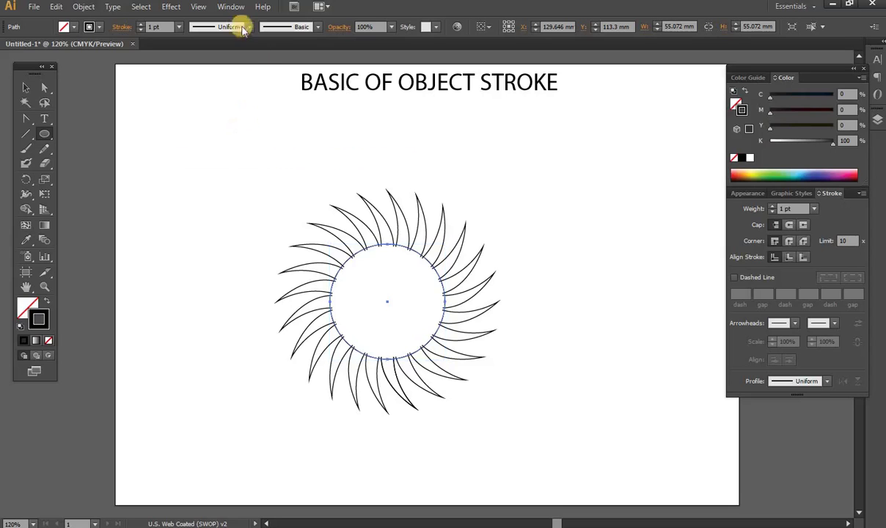
# Step: Open the Window menu and mark the Pathfinder entry in red
pyautogui.click(231, 6)
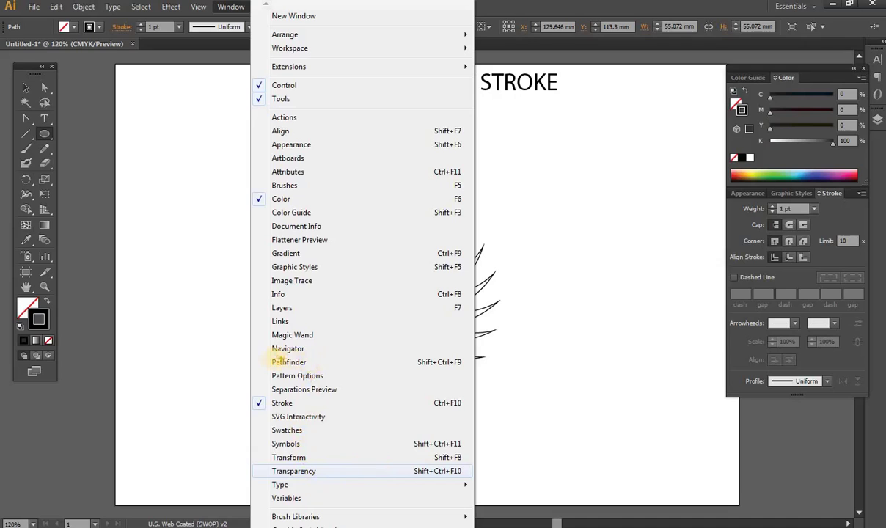
pyautogui.moveTo(269, 358)
pyautogui.mouseDown()
pyautogui.moveTo(473, 366)
pyautogui.moveTo(263, 362)
pyautogui.mouseUp()
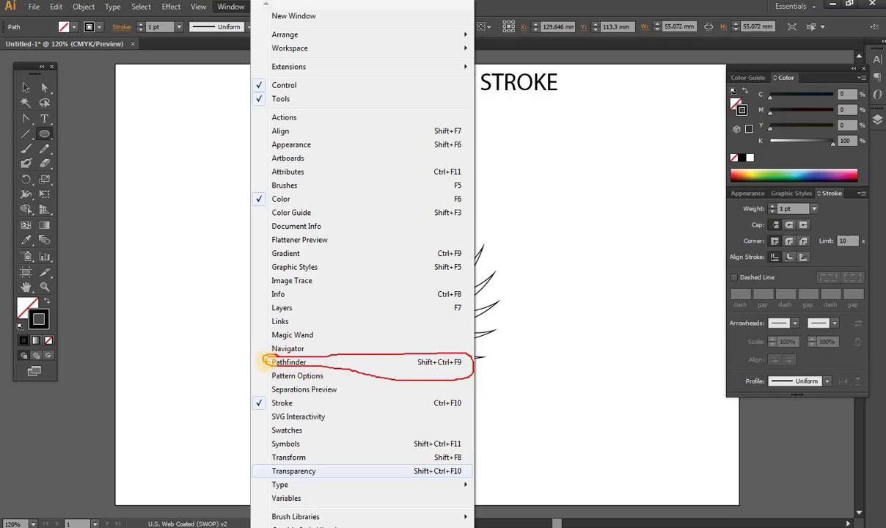
pyautogui.moveTo(473, 372); pyautogui.dragTo(524, 371)
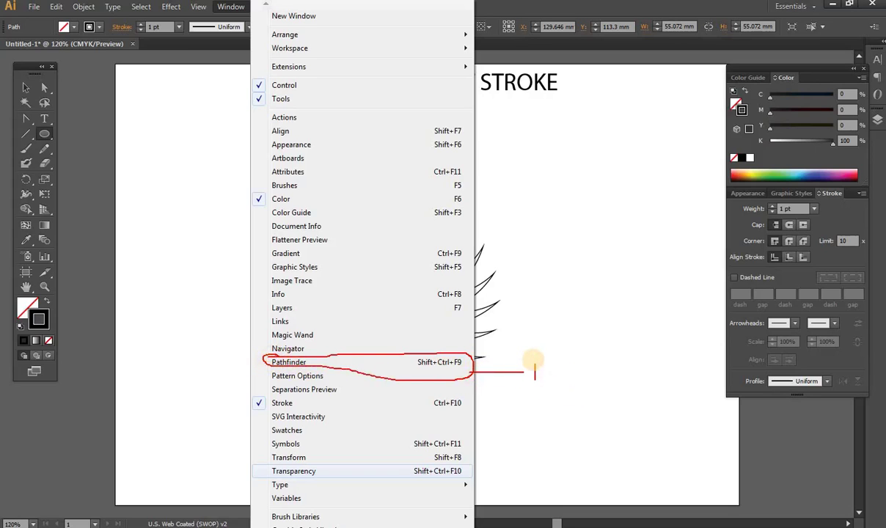
# Step: Type a red note 'CLICK ON PATH FINDE' giving its Shift+ shortcut
pyautogui.write('CLICK ON PA')
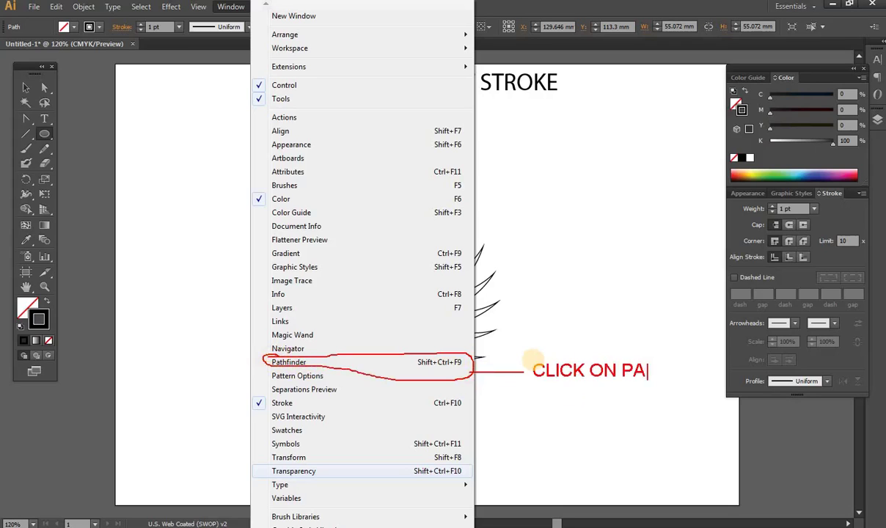
pyautogui.write('TH FINDER')
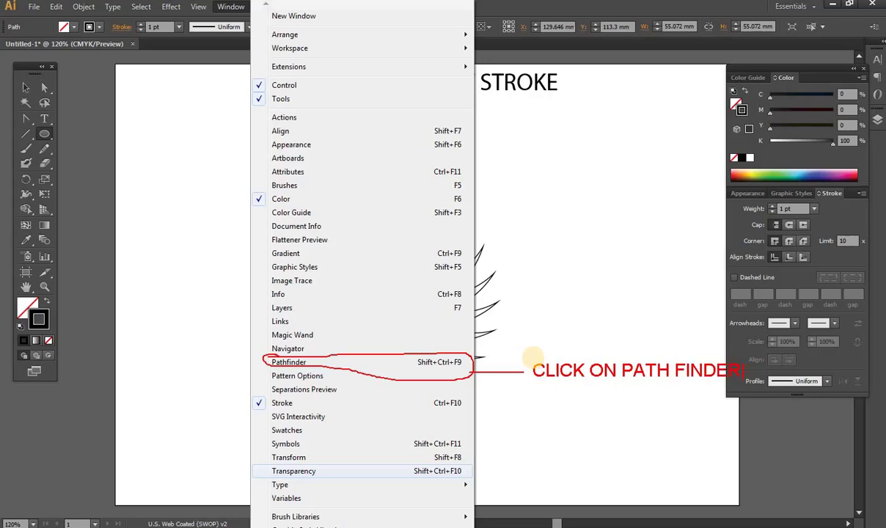
pyautogui.press('Return')
pyautogui.write('SHORT ')
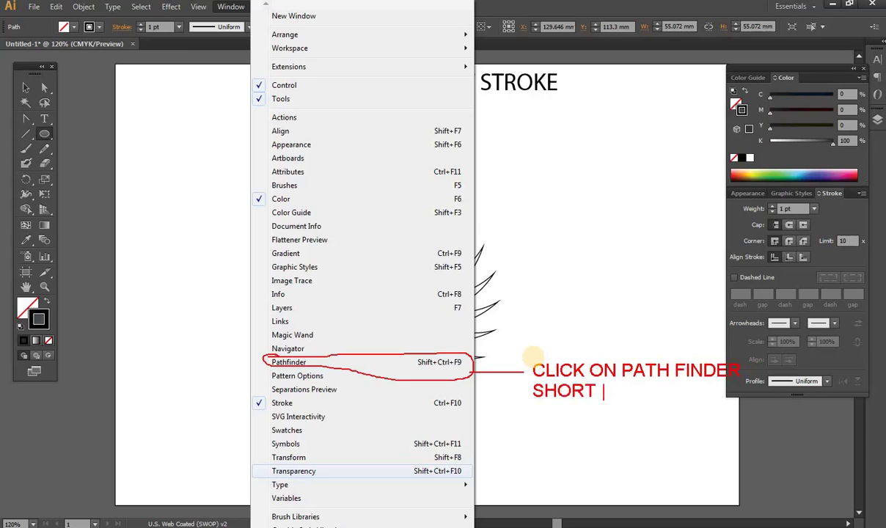
pyautogui.write('CUT IS ')
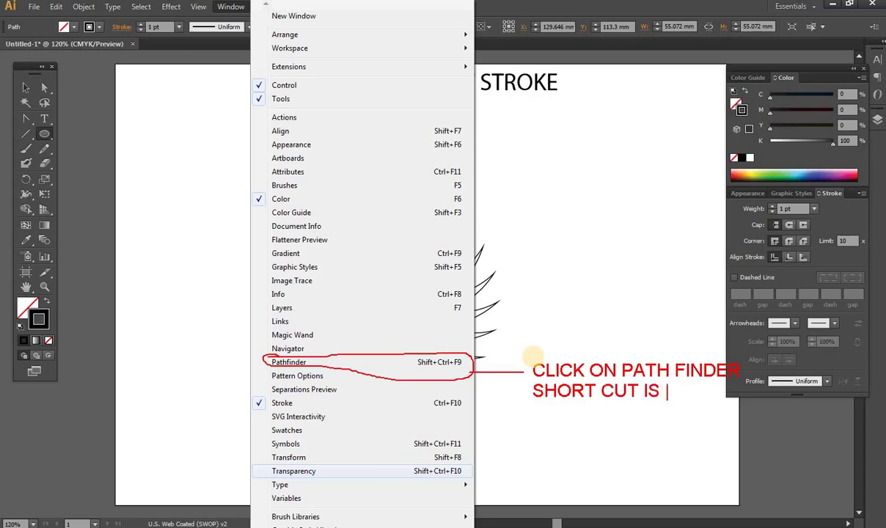
pyautogui.write('C')
pyautogui.press('BackSpace')
pyautogui.write('SHIF')
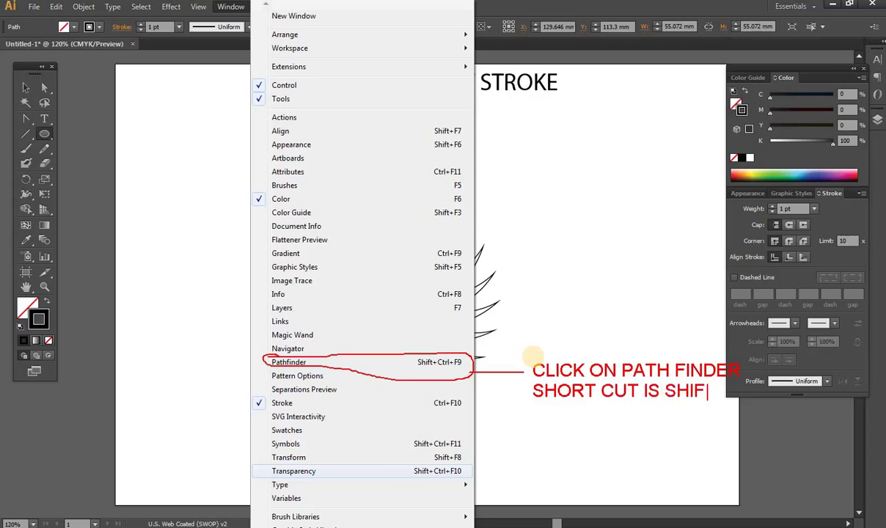
pyautogui.write('T+CTRL+F9')
# Step: Show the Pathfinder panel via Window and drag it to the upper right
pyautogui.click(290, 362)
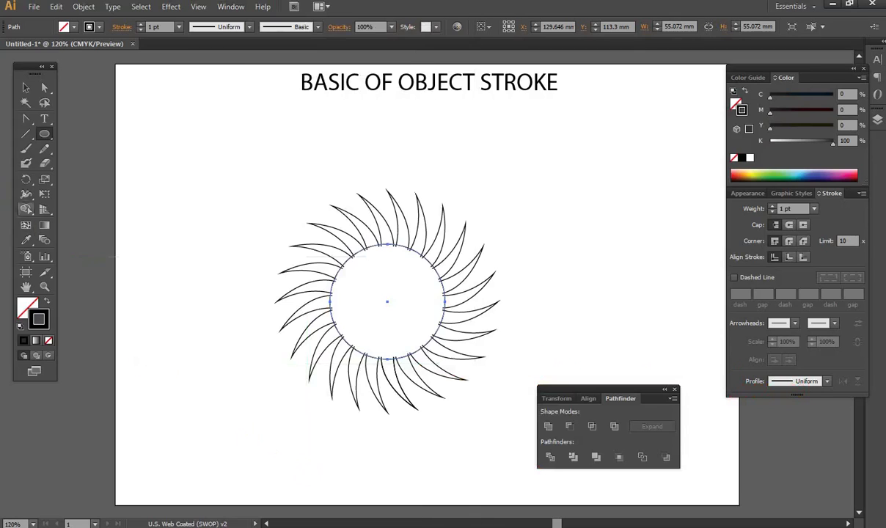
pyautogui.click(227, 7)
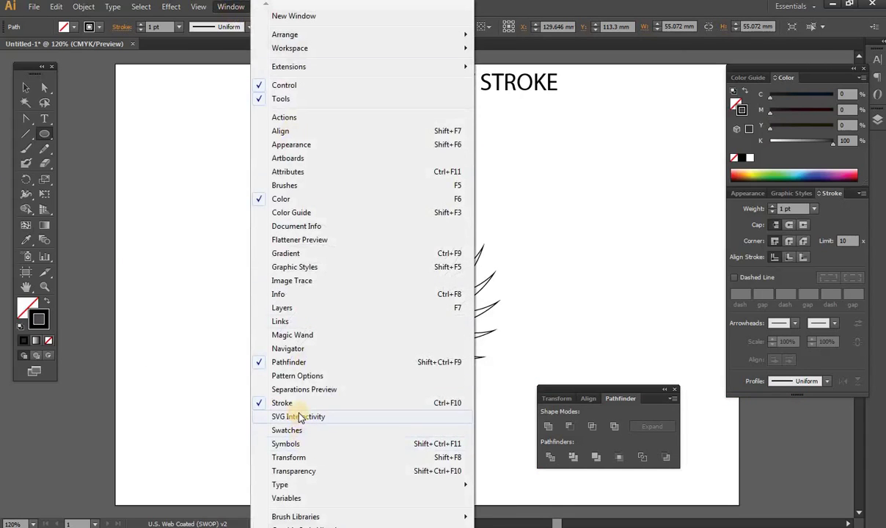
pyautogui.click(295, 365)
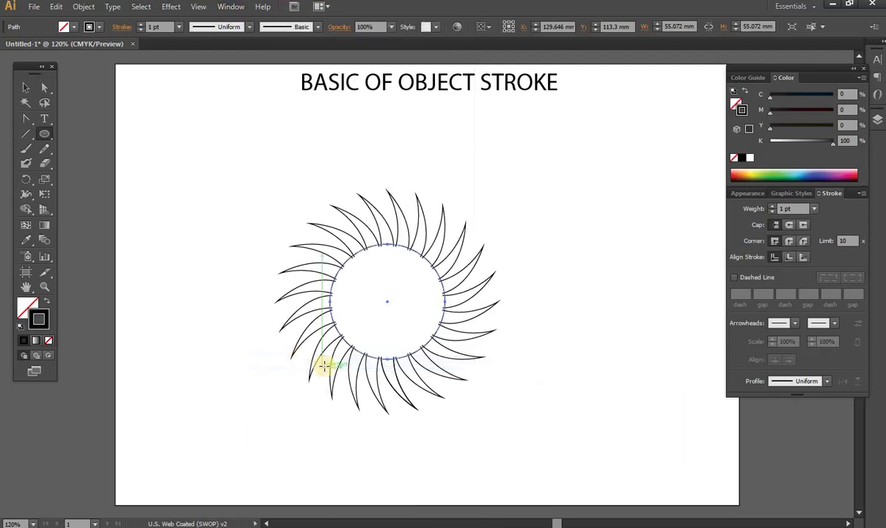
pyautogui.click(235, 9)
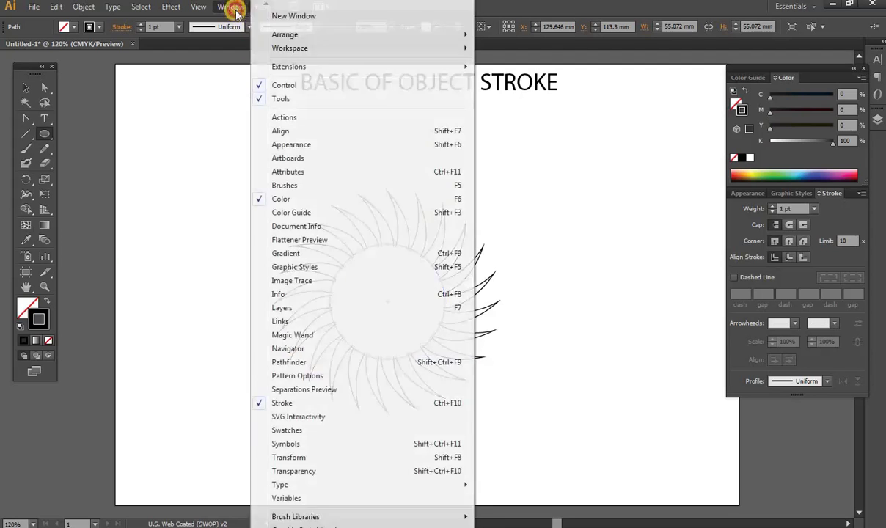
pyautogui.click(290, 361)
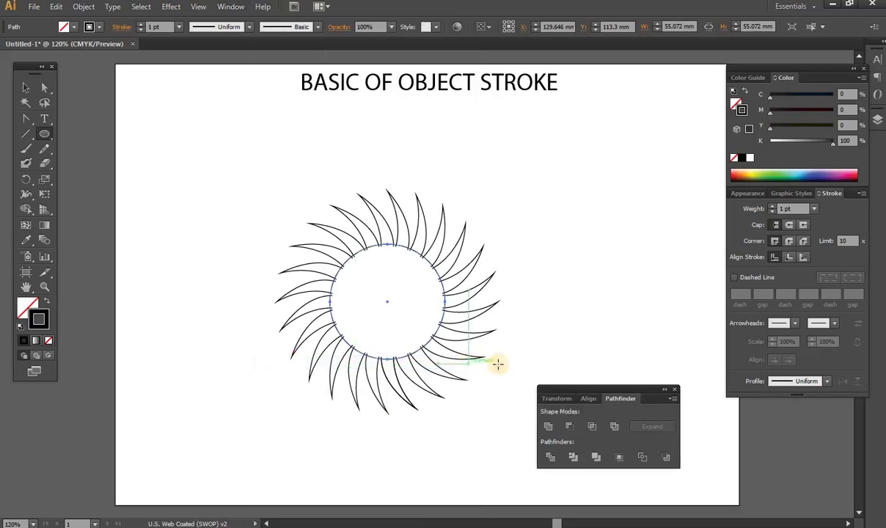
pyautogui.moveTo(561, 391); pyautogui.dragTo(598, 117)
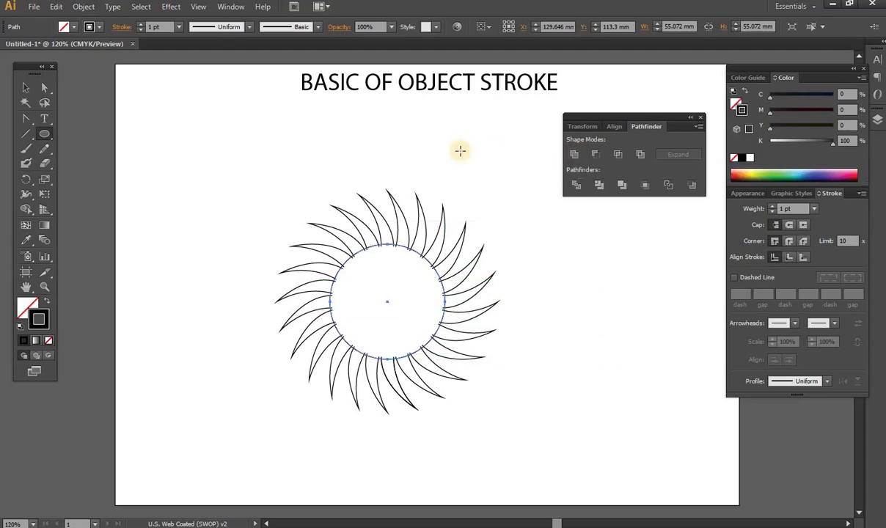
# Step: Select the inner circle and start a red 'SLEC' note
pyautogui.click(577, 158)
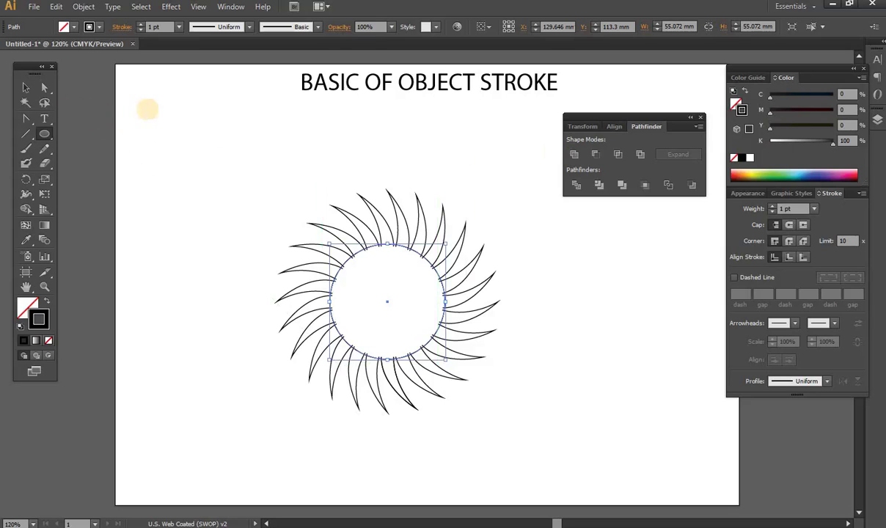
pyautogui.moveTo(143, 130); pyautogui.dragTo(145, 146)
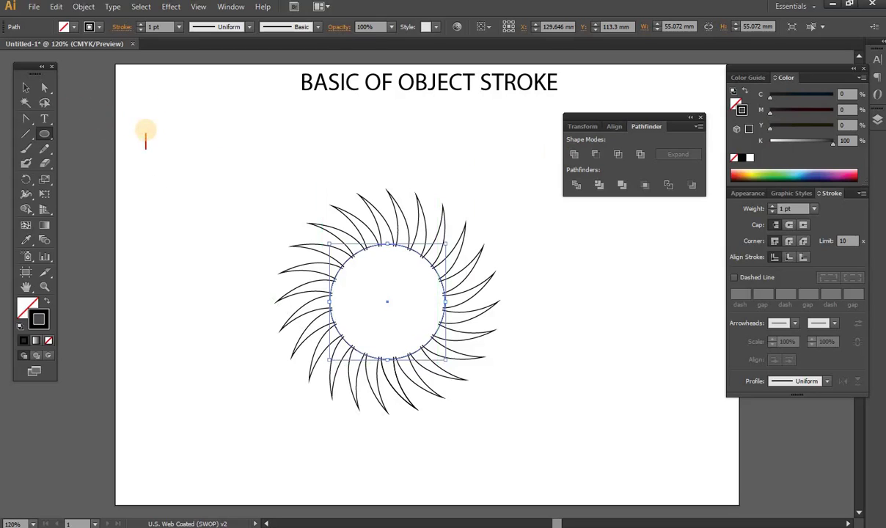
pyautogui.write('SLEC')
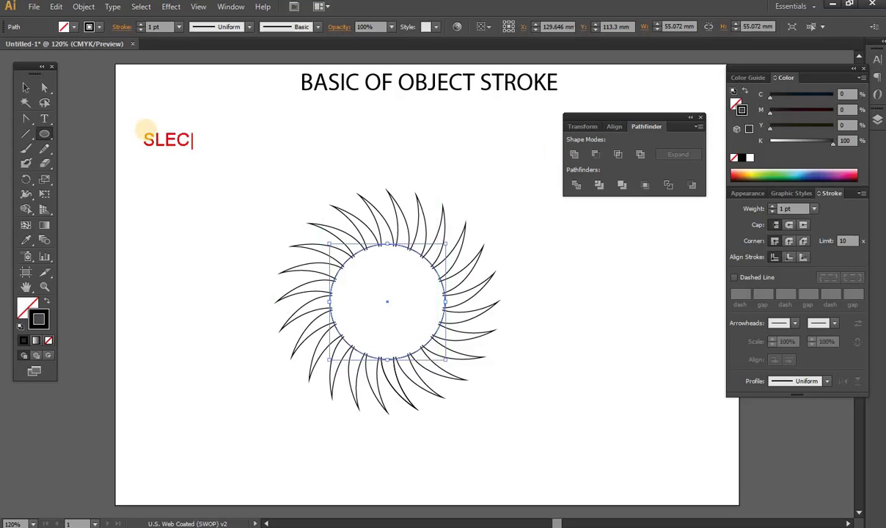
pyautogui.press('BackSpace')
pyautogui.press('BackSpace')
pyautogui.press('BackSpace')
pyautogui.write('ELEC')
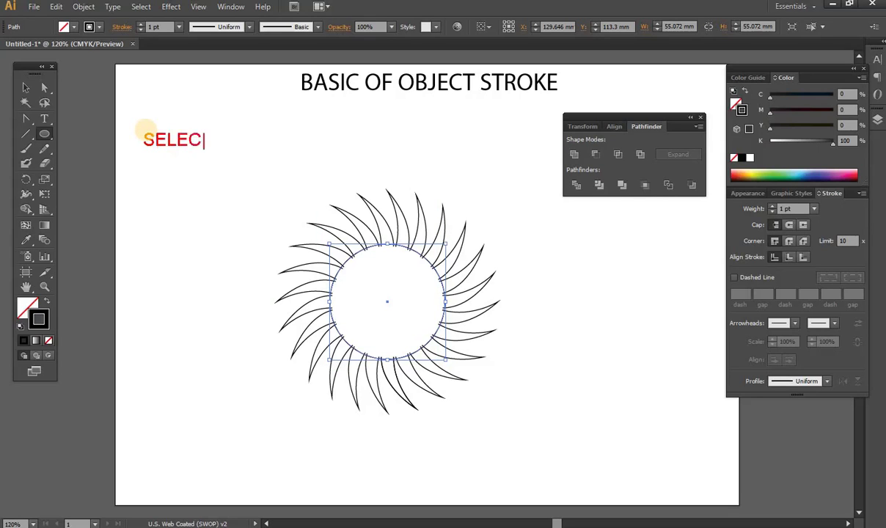
pyautogui.write('T THE OBJE')
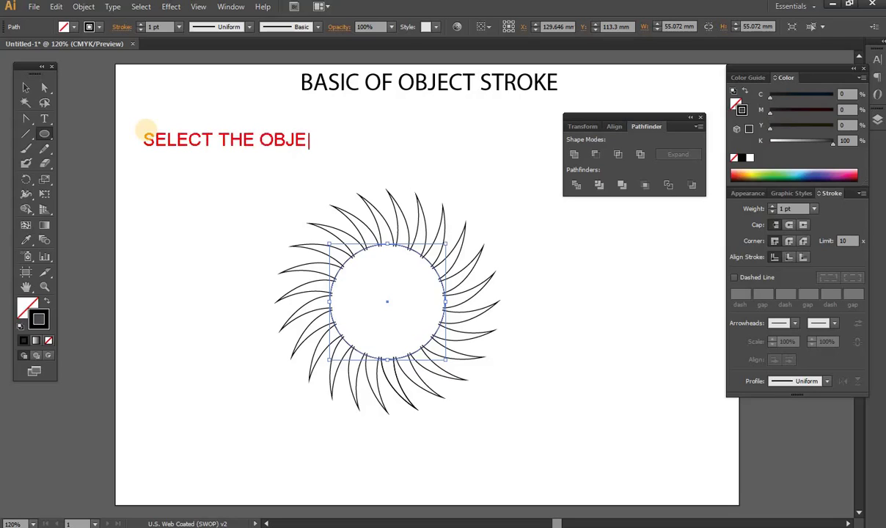
pyautogui.write('CT')
pyautogui.write('AND CLICK ')
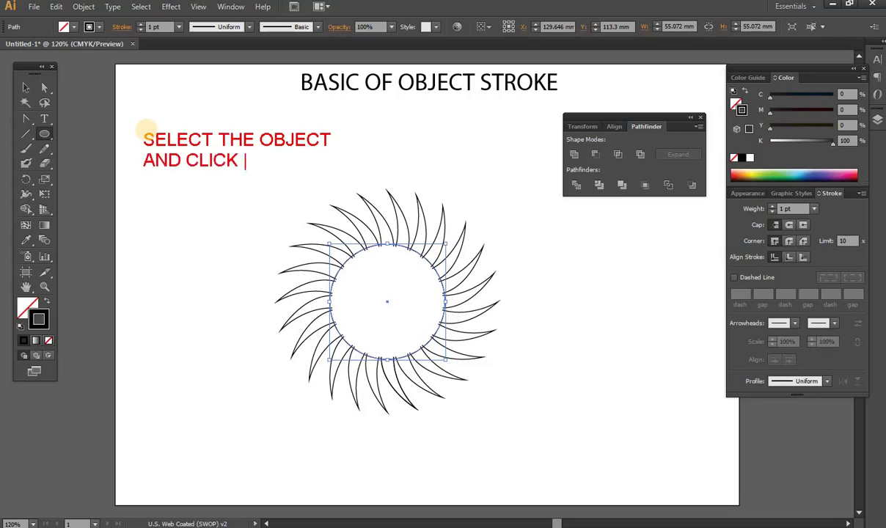
pyautogui.write('ON')
pyautogui.write('UNIT')
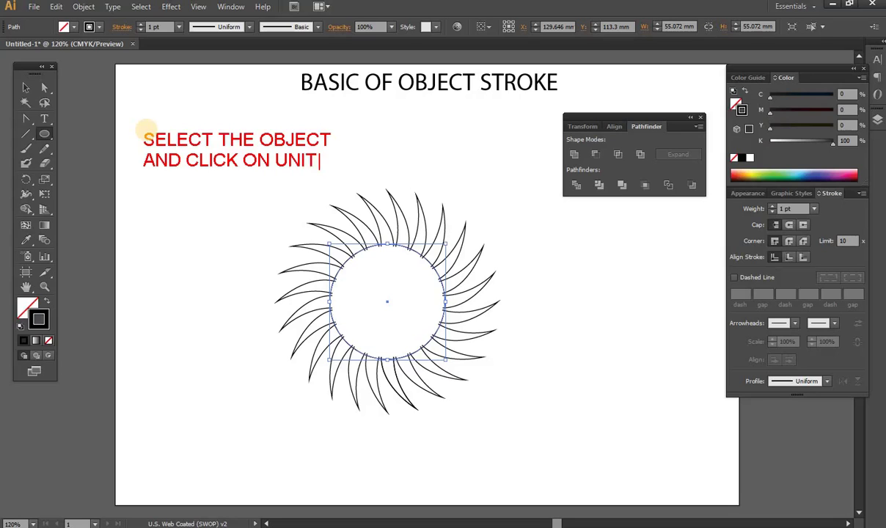
pyautogui.write(' MAKE')
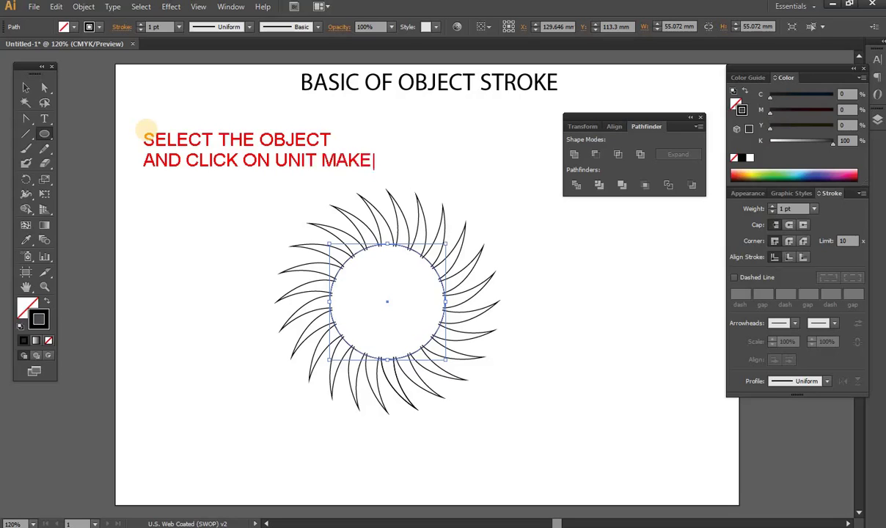
pyautogui.press('Return')
pyautogui.write('THE ON')
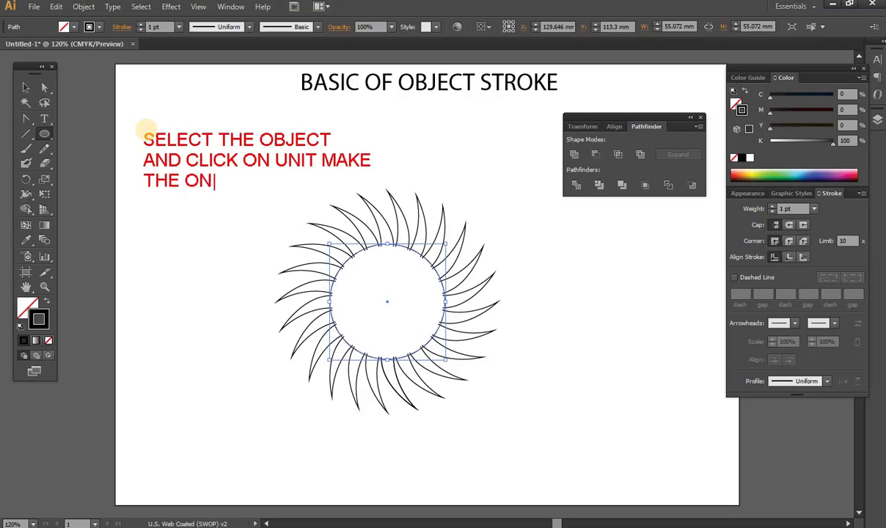
pyautogui.write(' O')
pyautogui.write('BJECT')
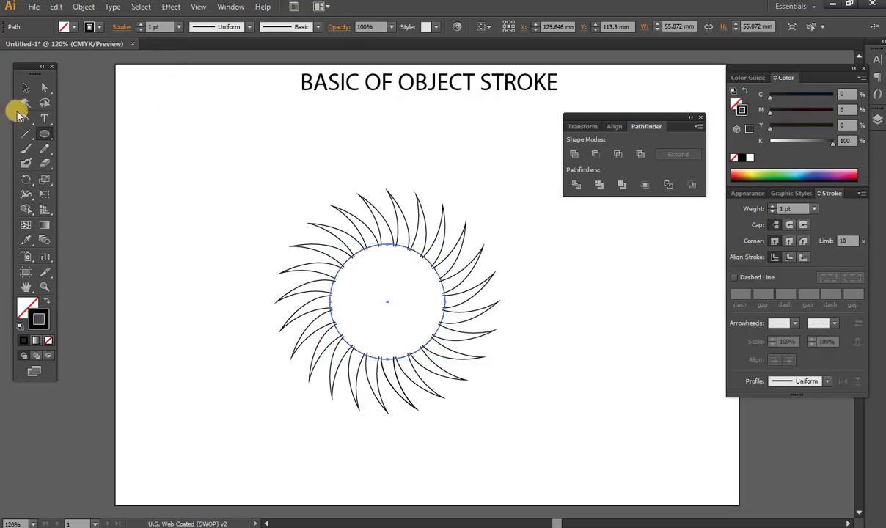
# Step: Marquee-select the circle and all rays, apply Pathfinder Unite, then deselect
pyautogui.click(25, 88)
pyautogui.moveTo(185, 150)
pyautogui.mouseDown()
pyautogui.moveTo(533, 345)
pyautogui.moveTo(514, 446)
pyautogui.mouseUp()
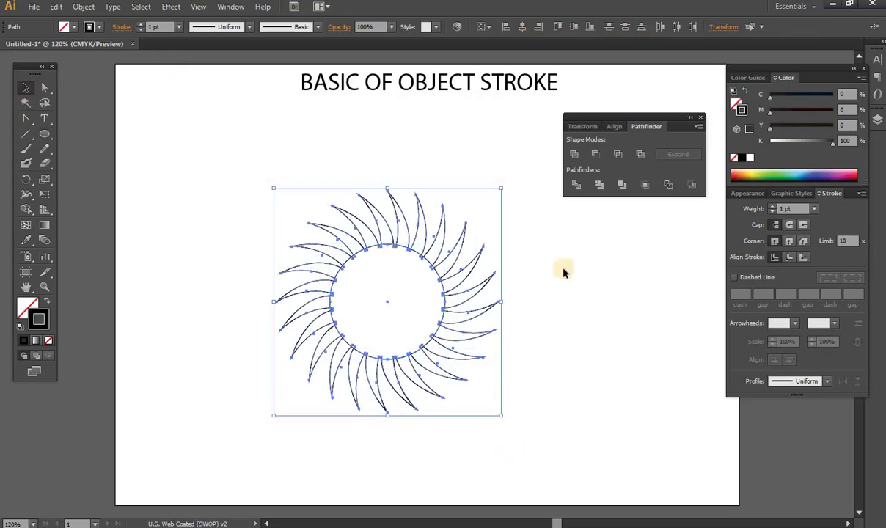
pyautogui.click(574, 156)
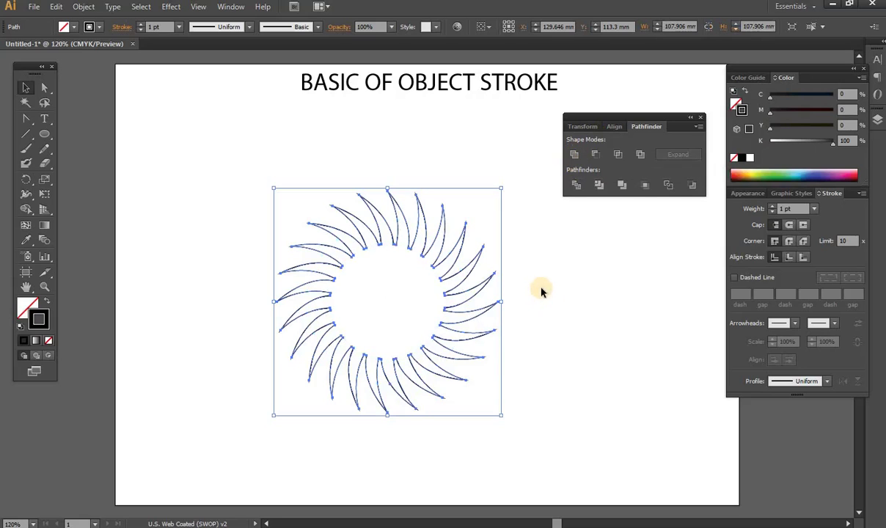
pyautogui.click(513, 279)
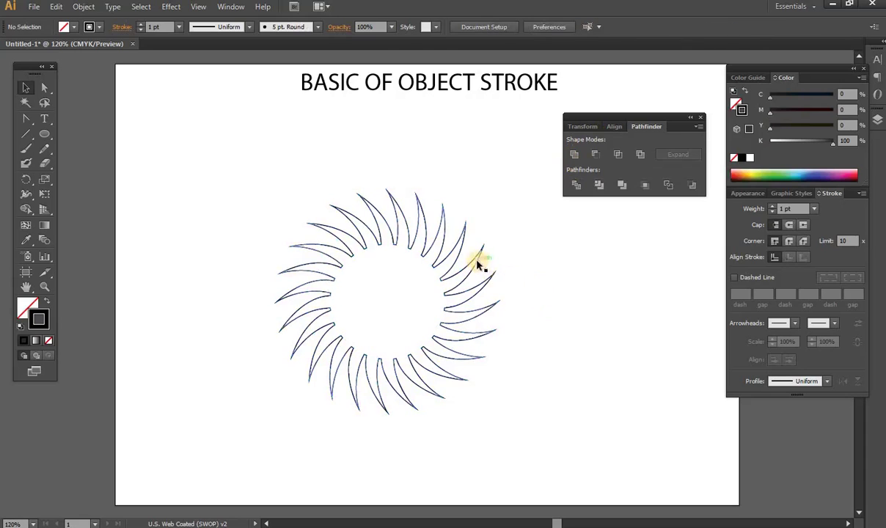
pyautogui.click(478, 266)
pyautogui.click(585, 277)
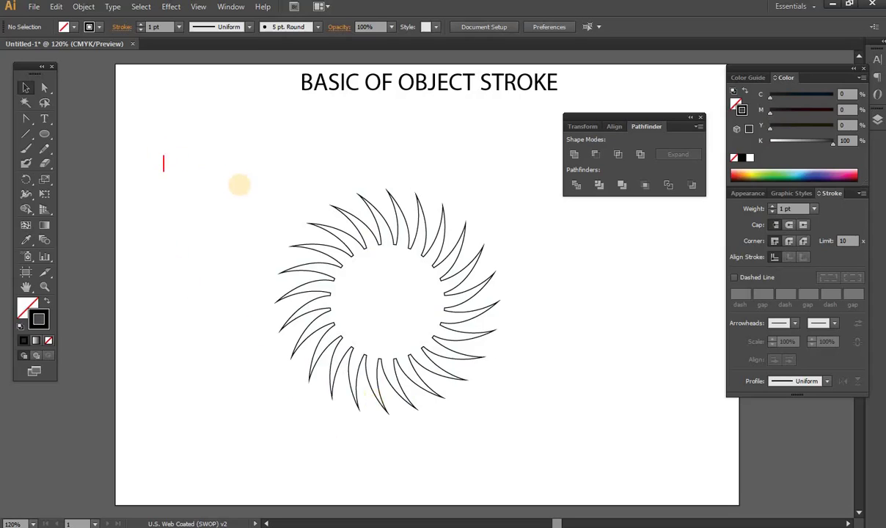
pyautogui.write('THIS ')
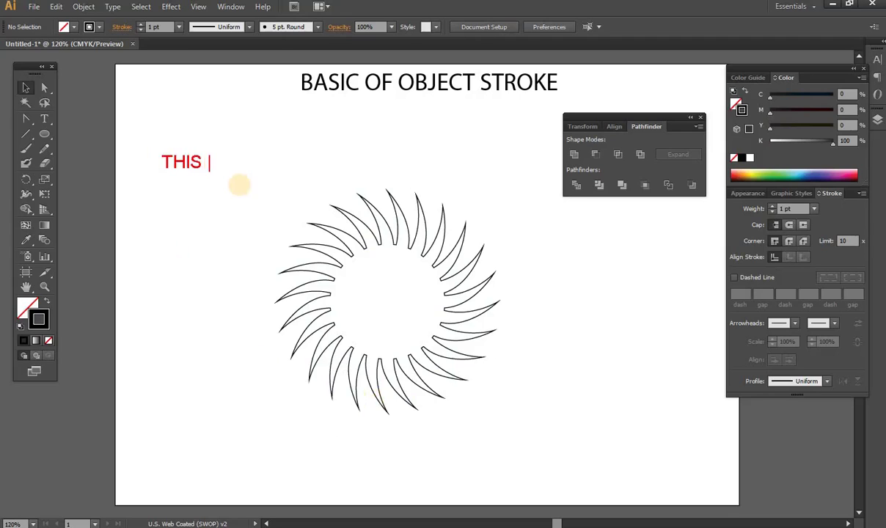
pyautogui.write('IS ')
pyautogui.write('THE FINAL ')
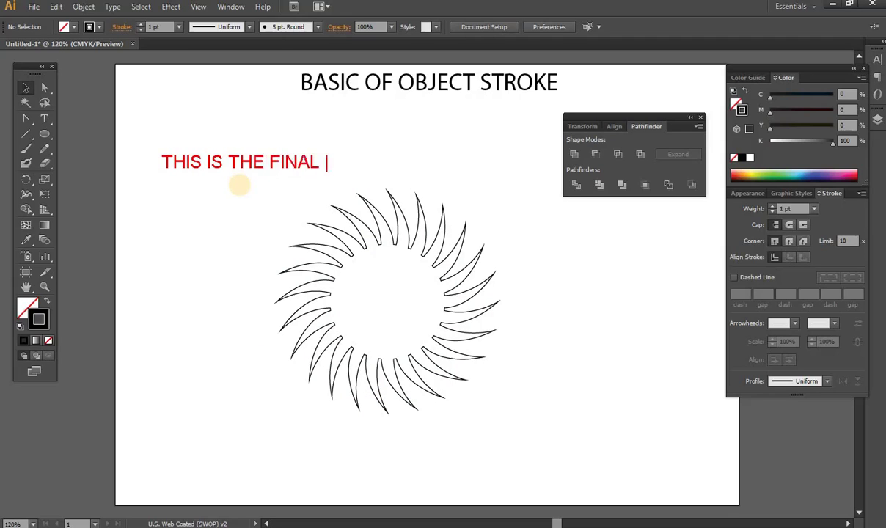
pyautogui.write('SHAPE O')
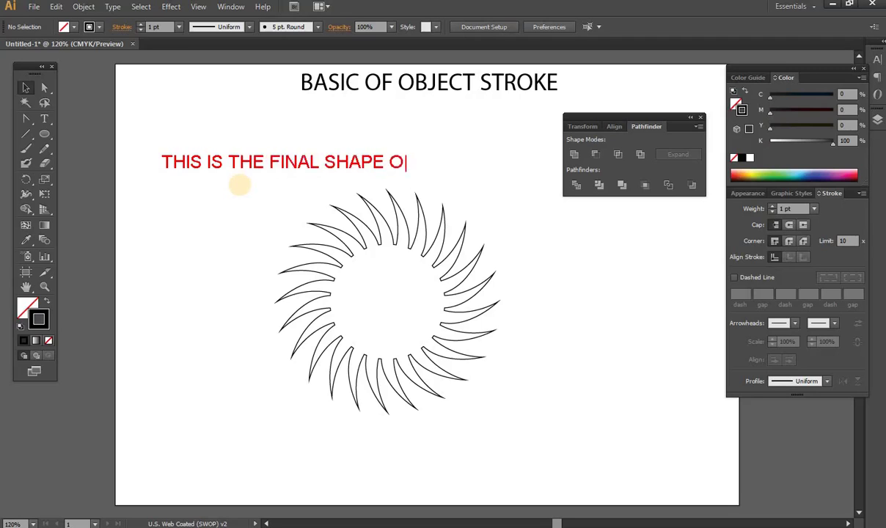
pyautogui.write('F SUN')
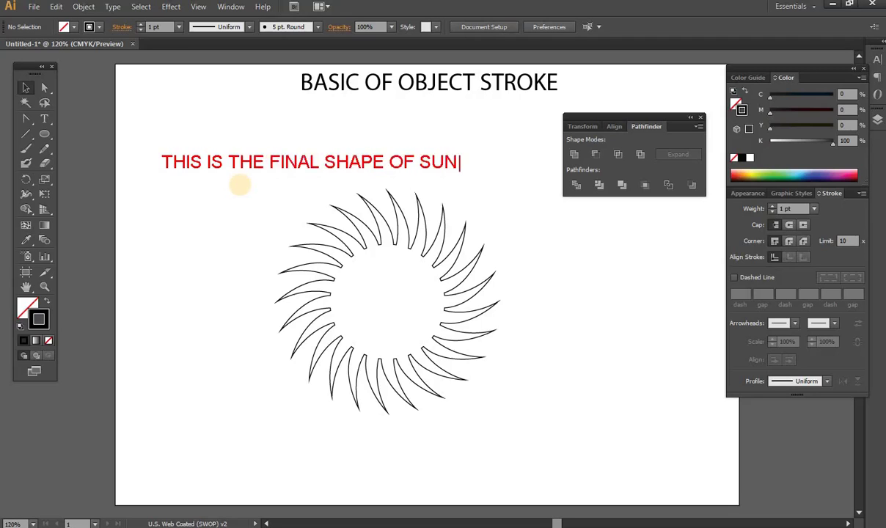
pyautogui.press('Return')
pyautogui.write('OR ')
pyautogui.write('NIN')
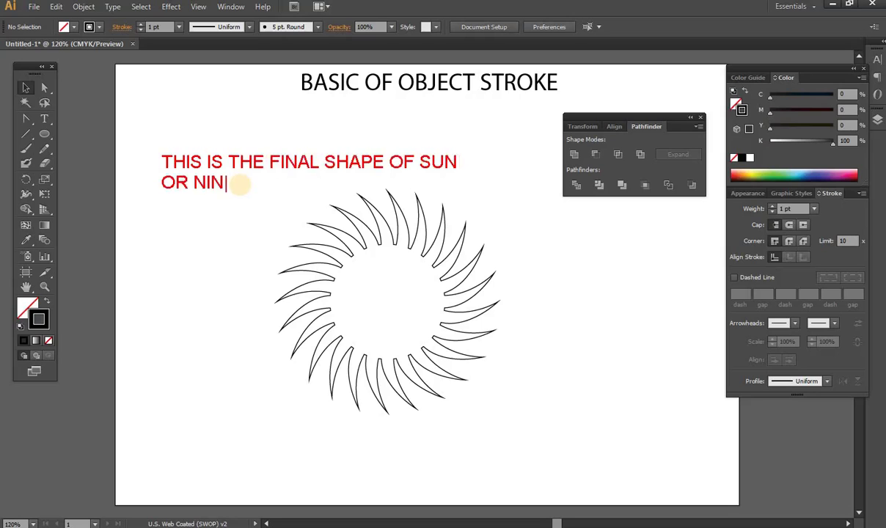
pyautogui.press('BackSpace')
pyautogui.press('BackSpace')
pyautogui.press('BackSpace')
pyautogui.write('NINJA')
pyautogui.write('TOOL')
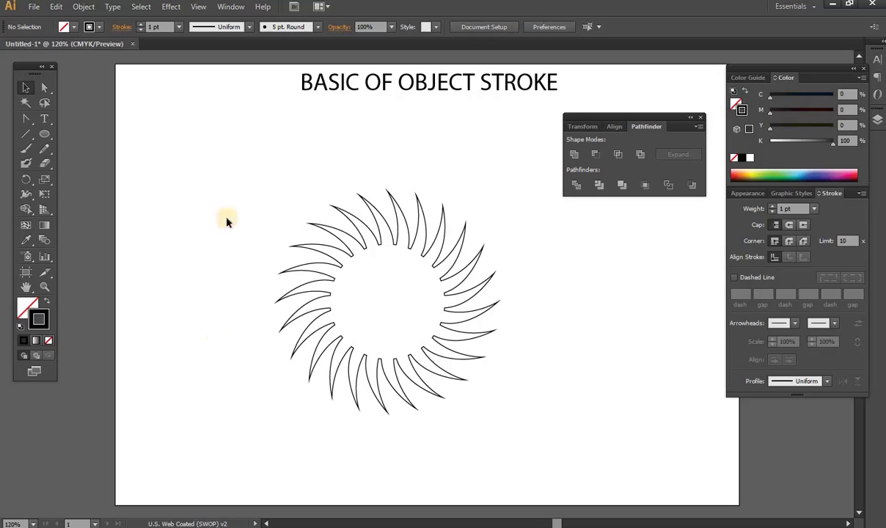
# Step: Add a 'FILL THE OBJECT BY YELLOW COLOR' note and select the whole sun outline
pyautogui.moveTo(383, 249); pyautogui.dragTo(423, 257)
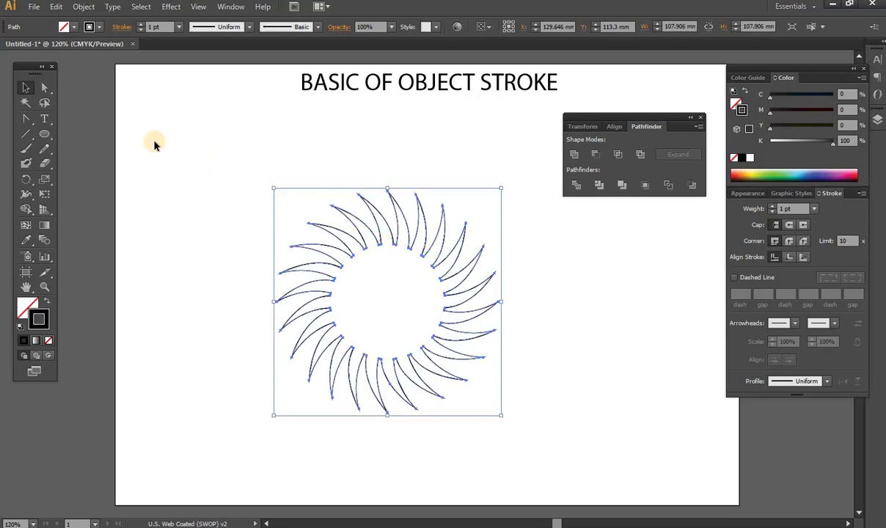
pyautogui.hotkey('ctrl', 'shift', 'b')
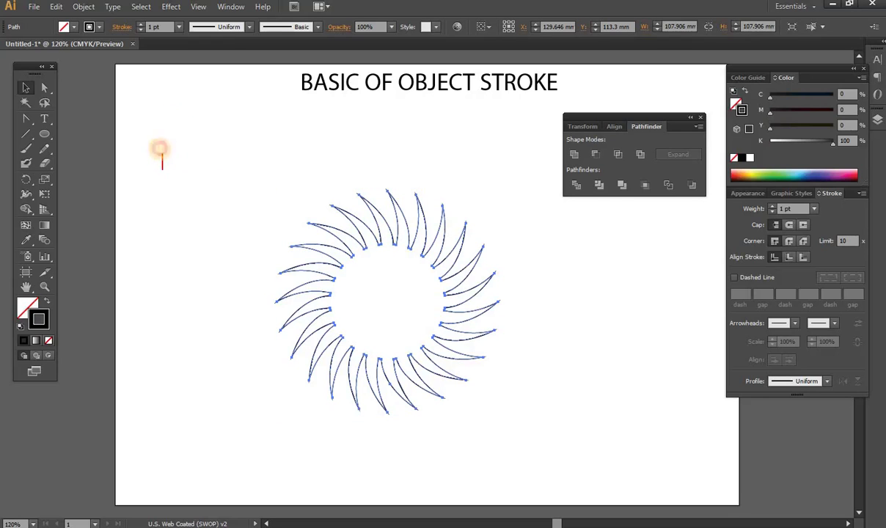
pyautogui.write('FILL ')
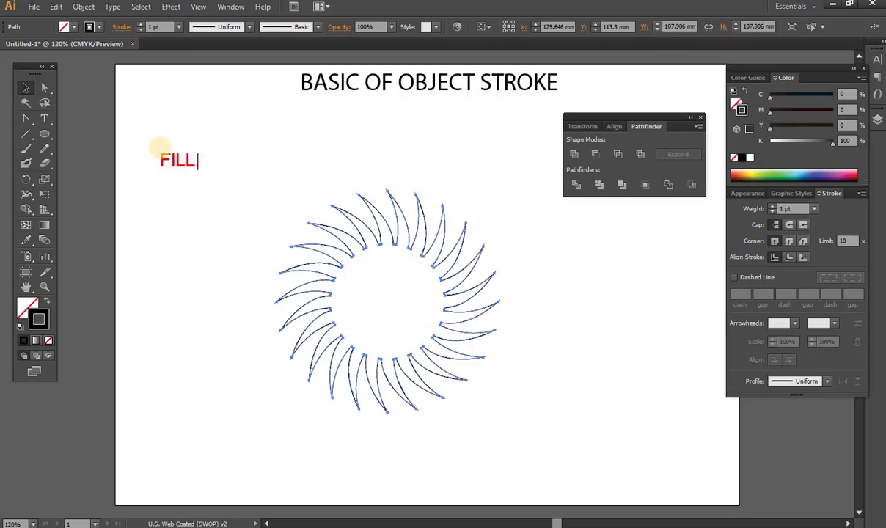
pyautogui.write('THE O')
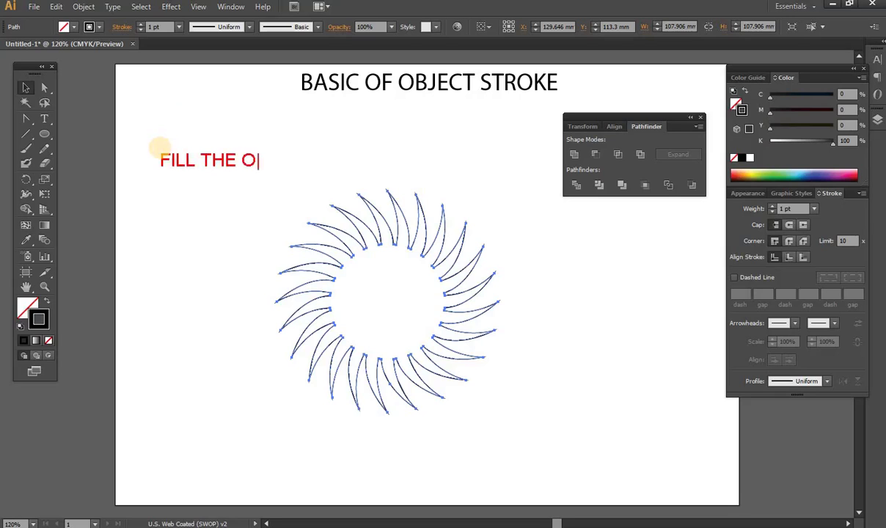
pyautogui.write('BJECT')
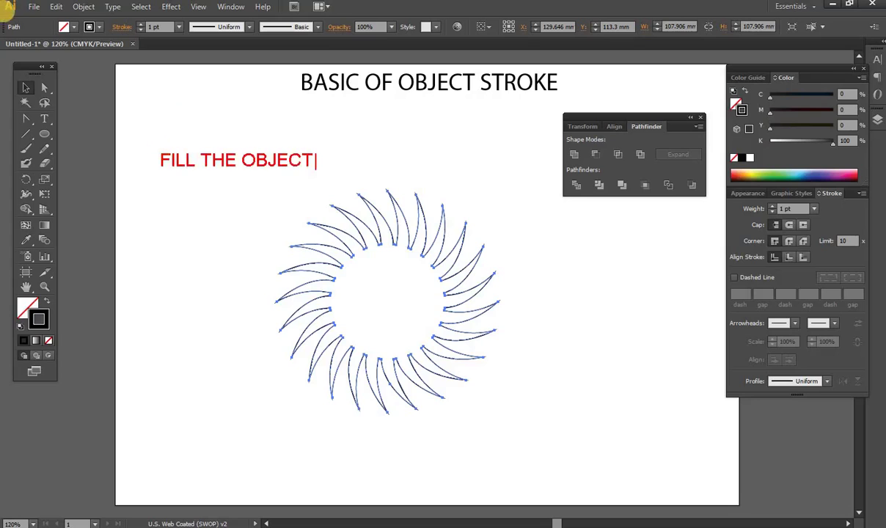
pyautogui.write(' BY ')
pyautogui.write('YELLOW COLO')
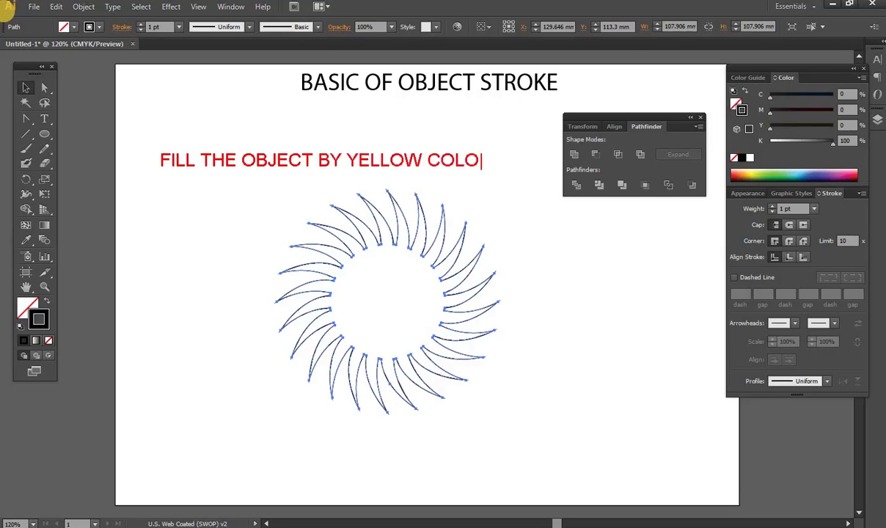
pyautogui.write('R')
pyautogui.press('Return')
pyautogui.hotkey('ctrl', 'a')
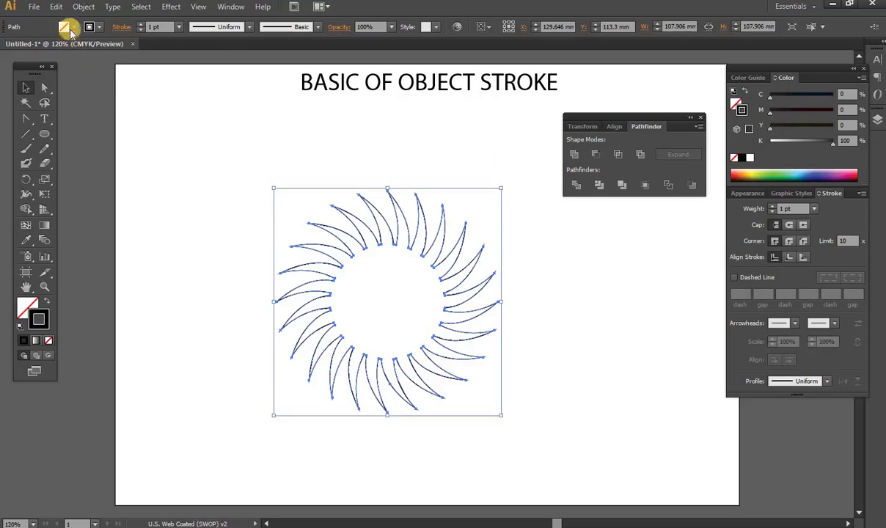
# Step: Fill the united sun with yellow from the Control bar swatch, then deselect
pyautogui.click(71, 27)
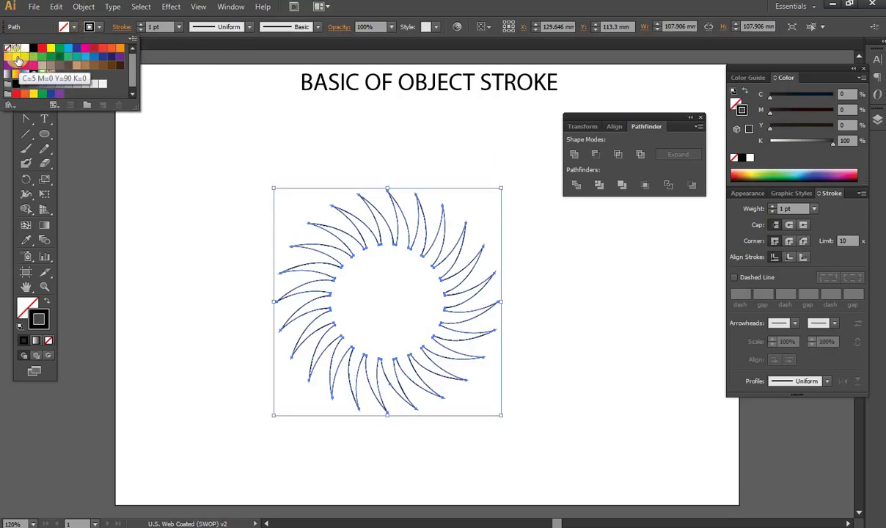
pyautogui.click(17, 57)
pyautogui.click(214, 124)
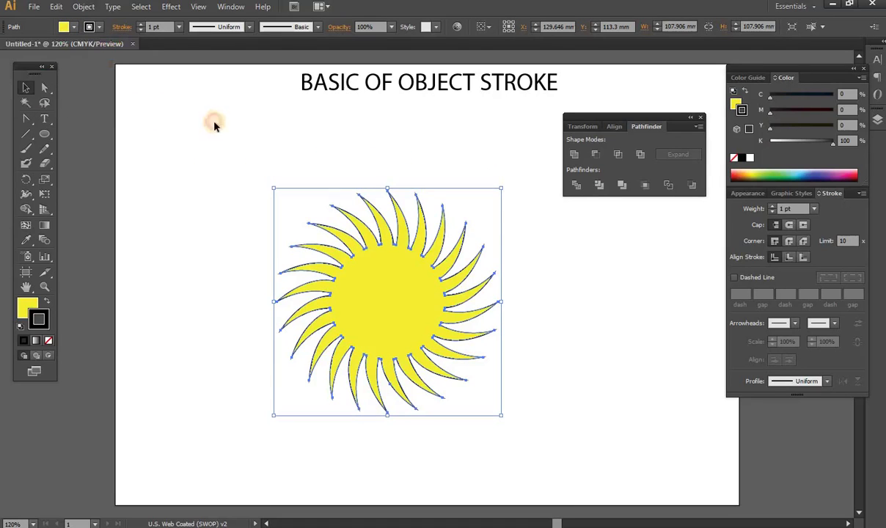
pyautogui.click(308, 150)
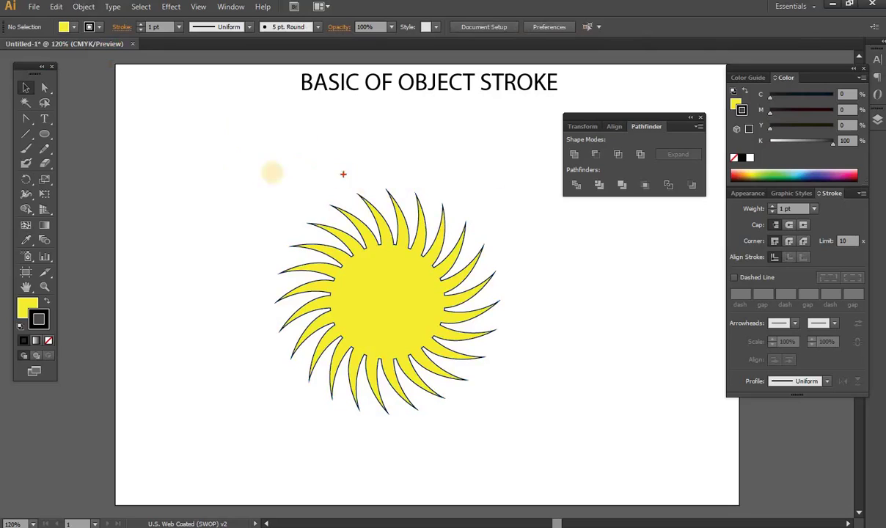
pyautogui.click(160, 176)
pyautogui.click(154, 151)
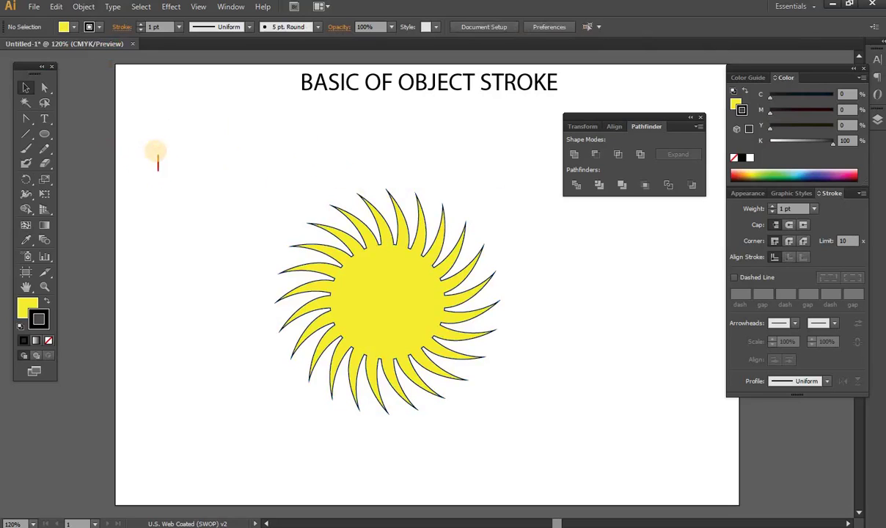
pyautogui.write('CLICK ON Z')
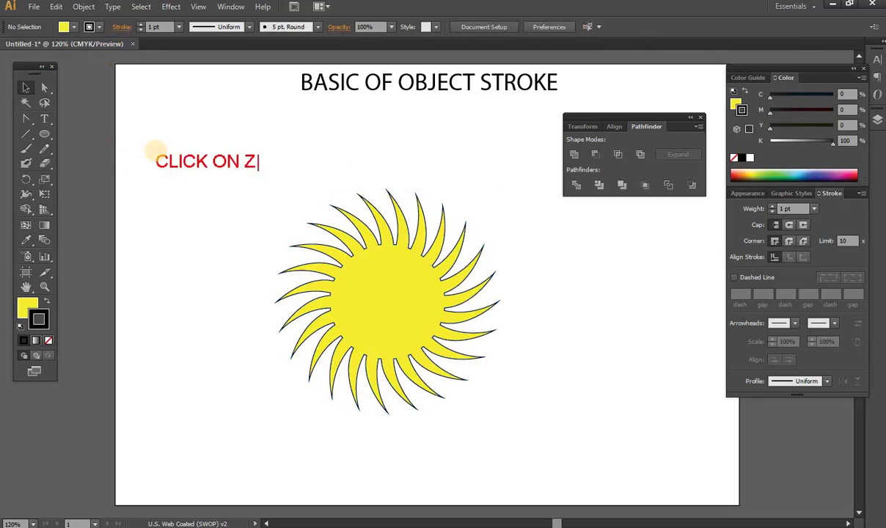
pyautogui.write('OOM TOOL ')
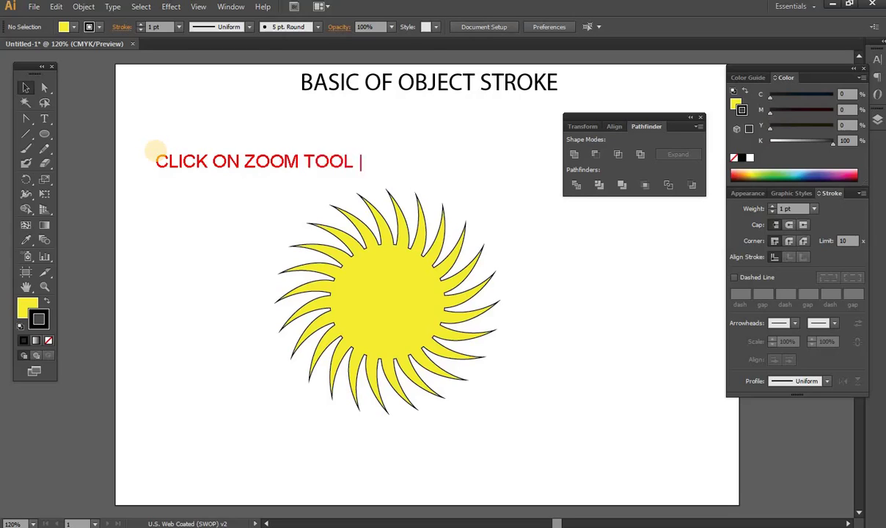
pyautogui.write('AND')
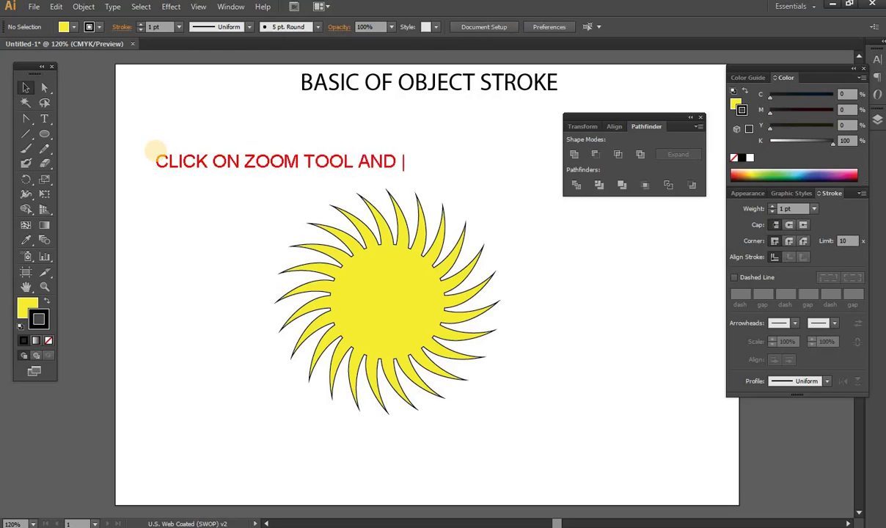
pyautogui.write(' MAKE Z')
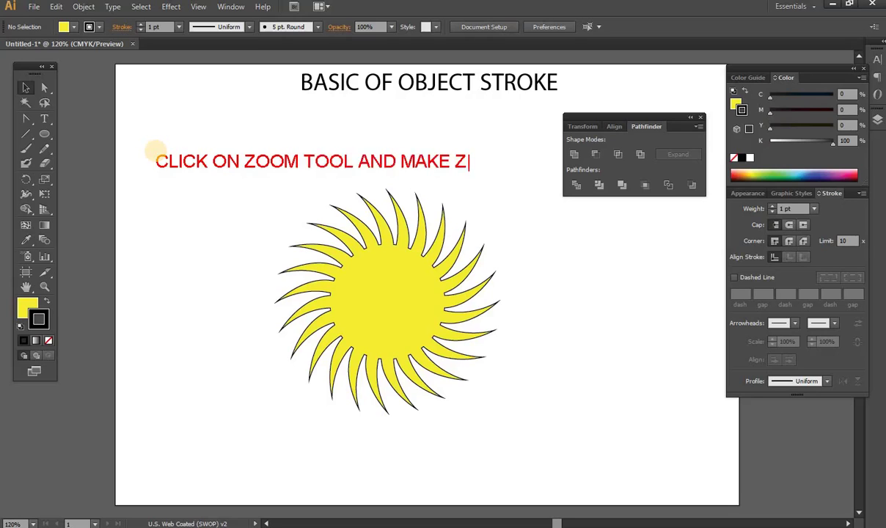
pyautogui.write('OOM')
pyautogui.press('Return')
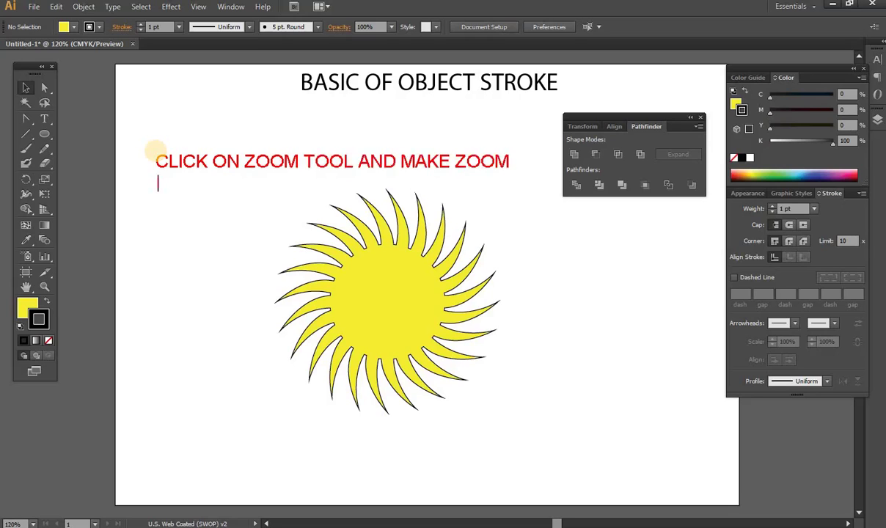
pyautogui.write('THE SPECIFIC ')
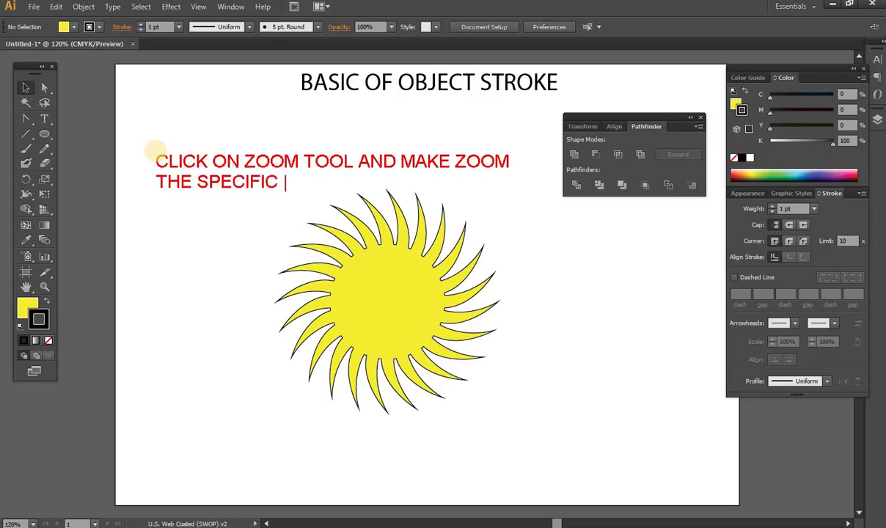
pyautogui.write('AREA')
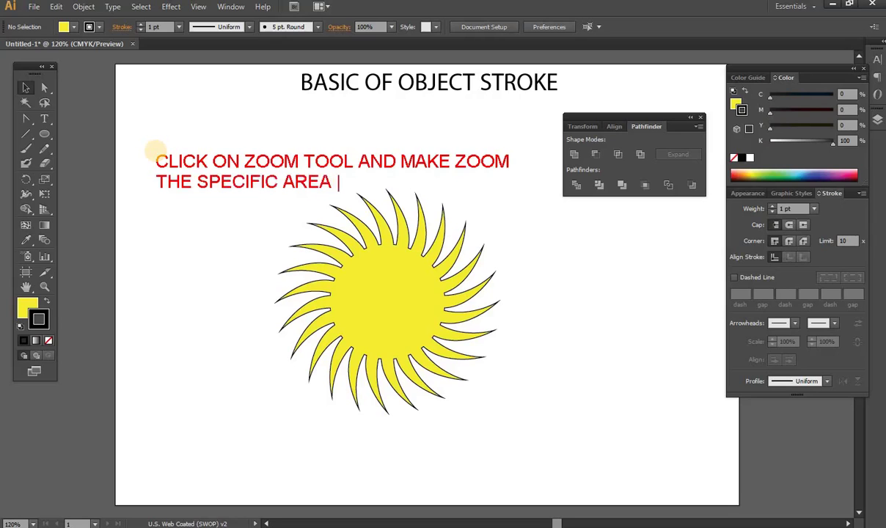
pyautogui.write(' OF THE OBJE')
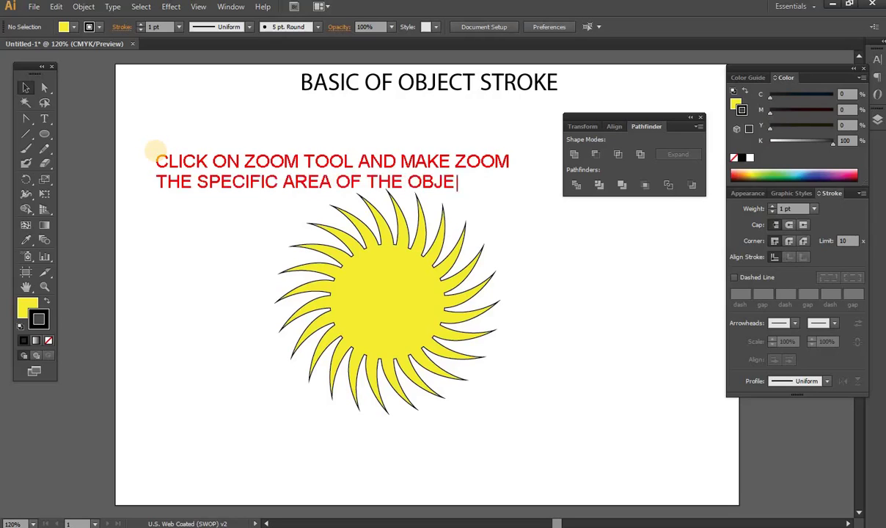
pyautogui.write('CT')
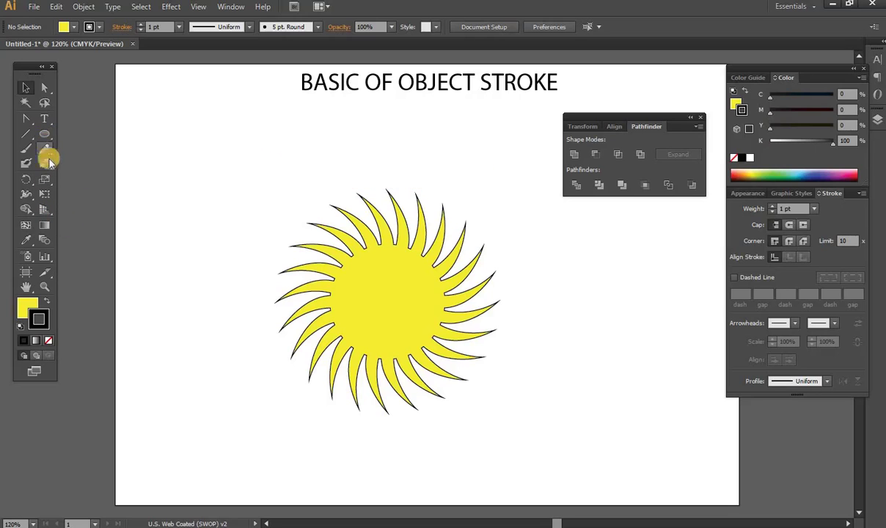
# Step: Zoom to 491.03% on the sun's upper-right rays with the Zoom tool
pyautogui.click(45, 287)
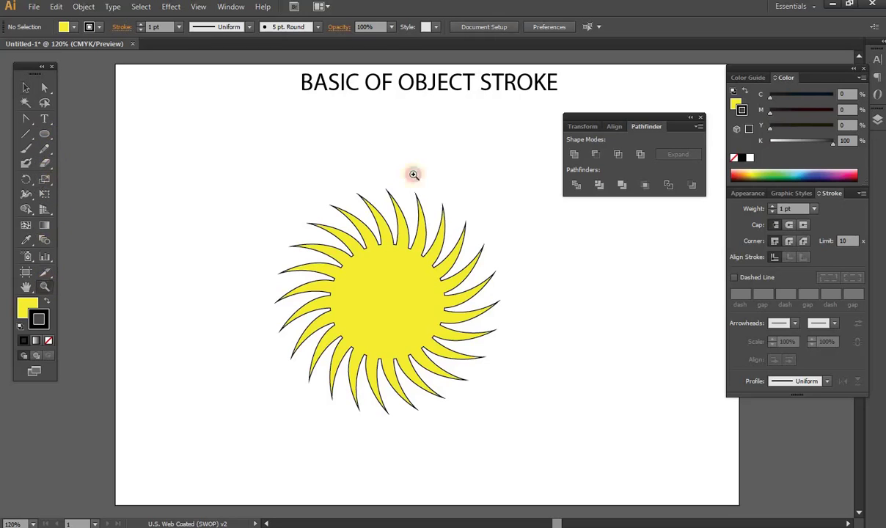
pyautogui.moveTo(396, 189); pyautogui.dragTo(510, 301)
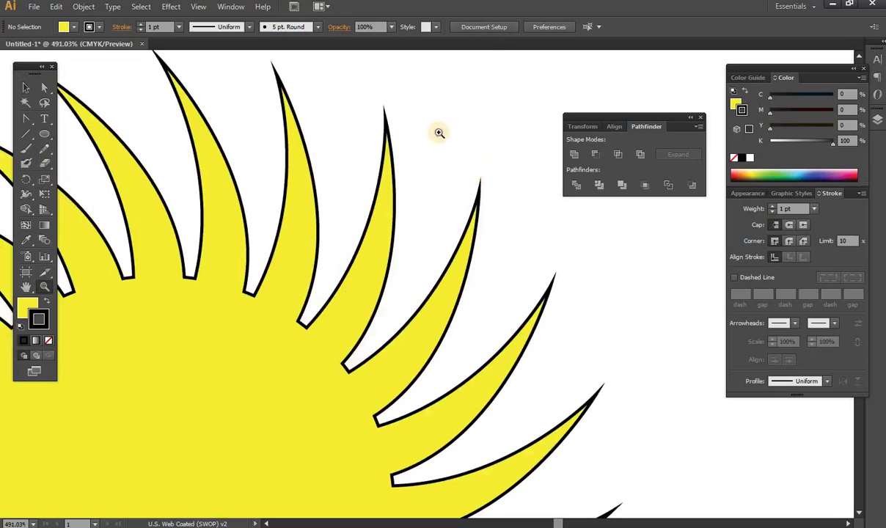
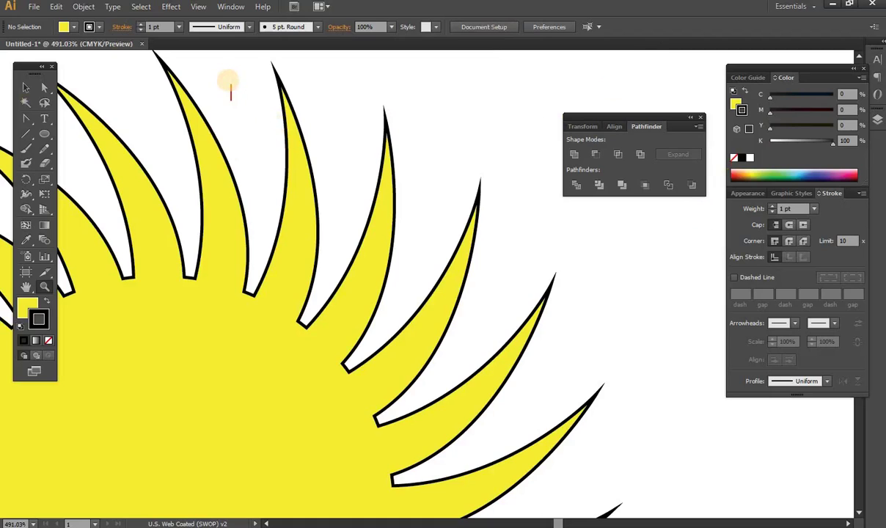
# Step: Type the red note lines 'CLICK ON WINDOW MENUE' and 'AND CLICK ON STROKE TOOL'
pyautogui.write('COl')
pyautogui.press('BackSpace')
pyautogui.press('BackSpace')
pyautogui.press('BackSpace')
pyautogui.write('CLICK ON WIND')
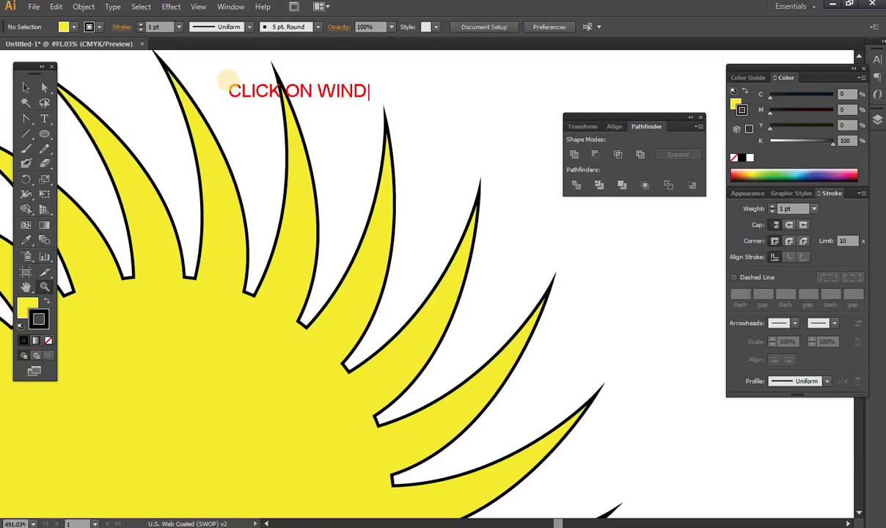
pyautogui.write('OW MENUE')
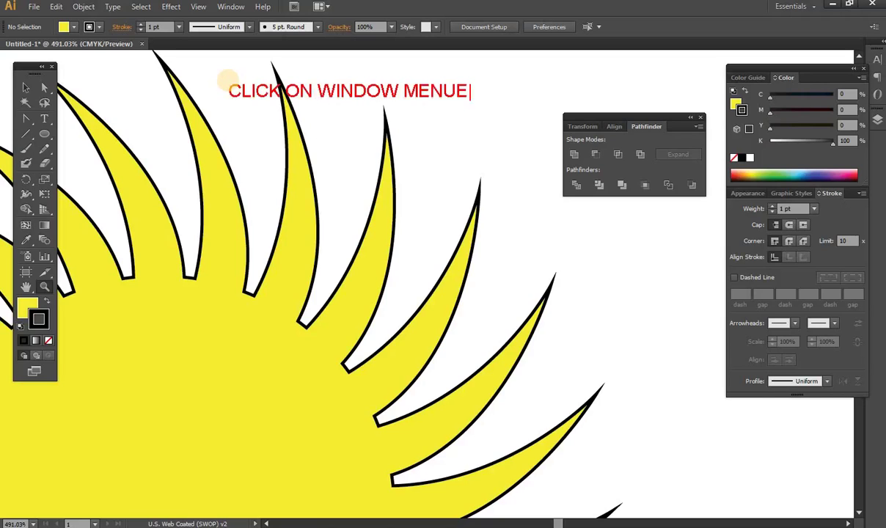
pyautogui.press('Return')
pyautogui.write('AND ')
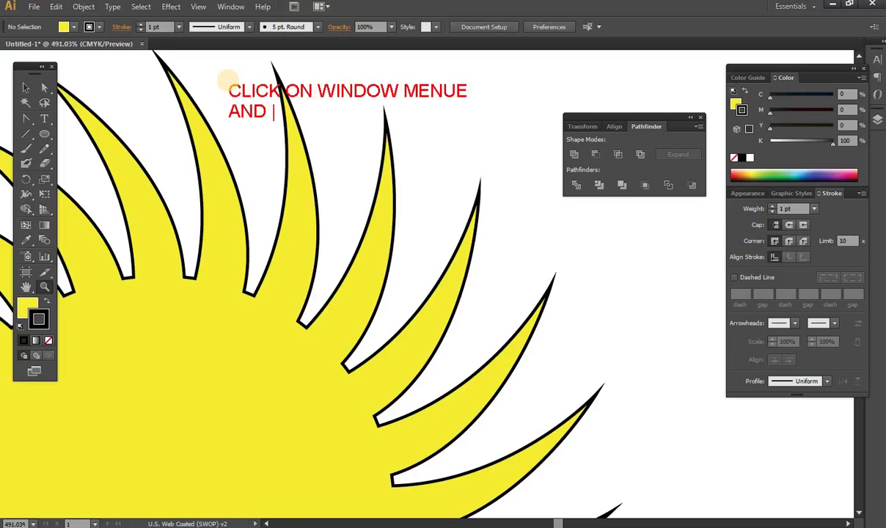
pyautogui.write('CLICK ON ')
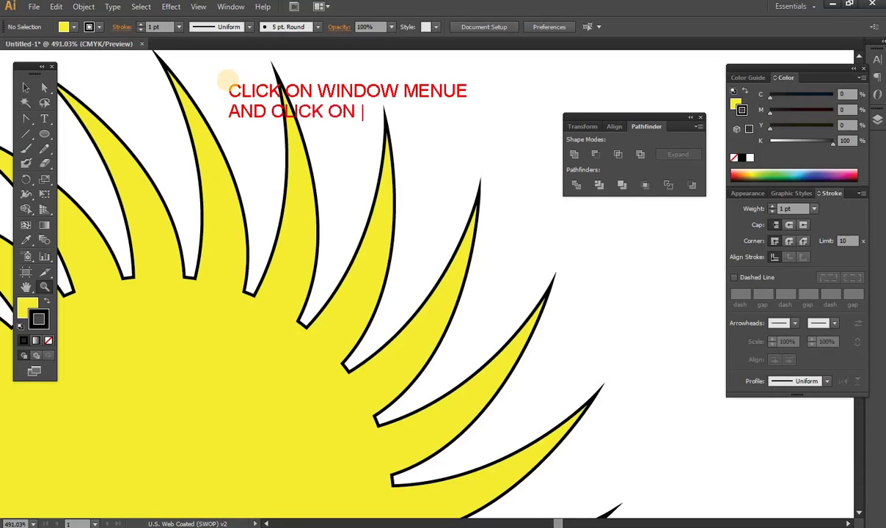
pyautogui.write('STR')
pyautogui.write('OK')
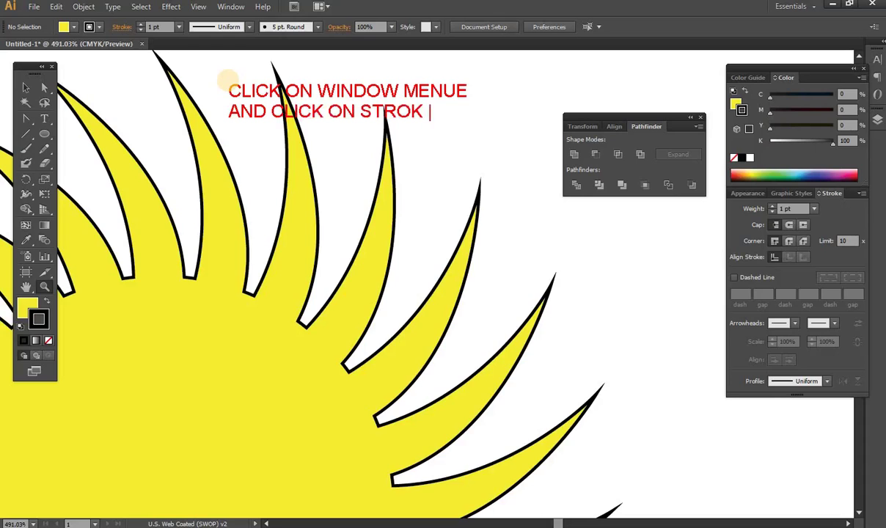
pyautogui.press('BackSpace')
pyautogui.write('E TOO')
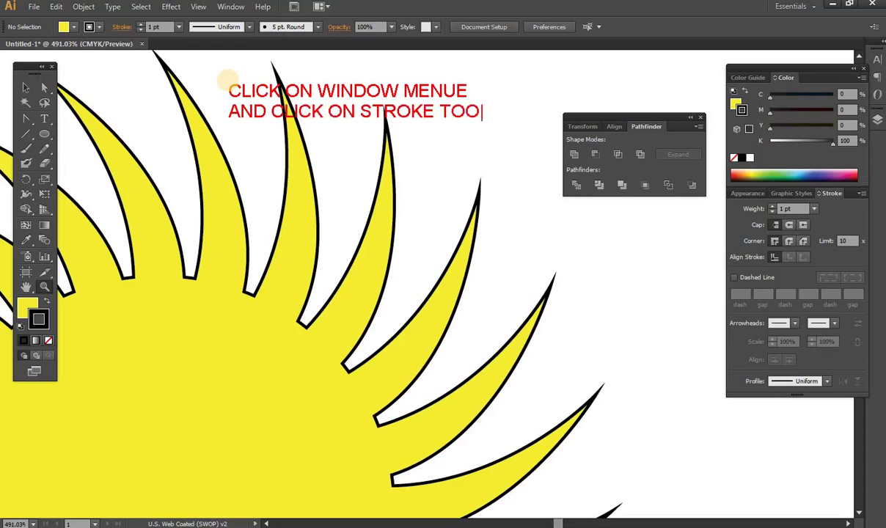
pyautogui.write('L')
# Step: Add the lines 'OTHER WISE CLICK ON', 'REGULAR SELECTION TOOL' and 'AND DRAGE STROKE TOOL'
pyautogui.press('Return')
pyautogui.write('O')
pyautogui.write('THER WIS')
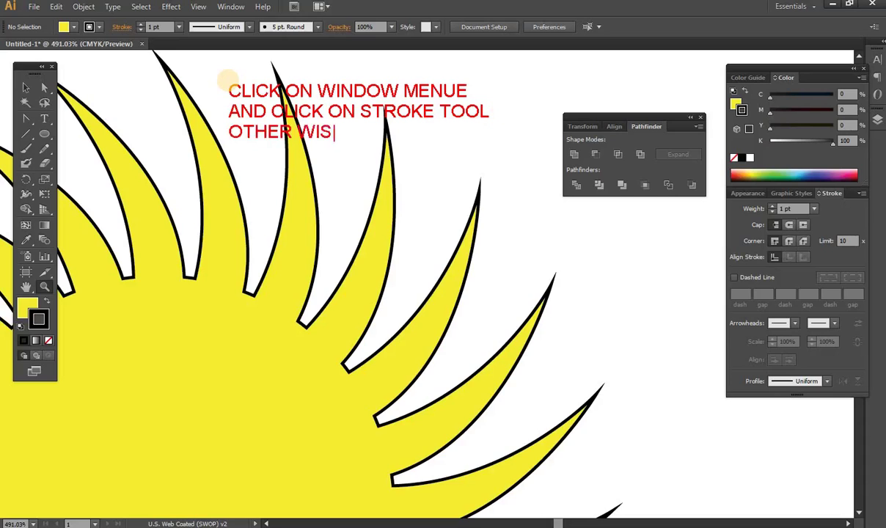
pyautogui.write('E ')
pyautogui.write('CLICK ON')
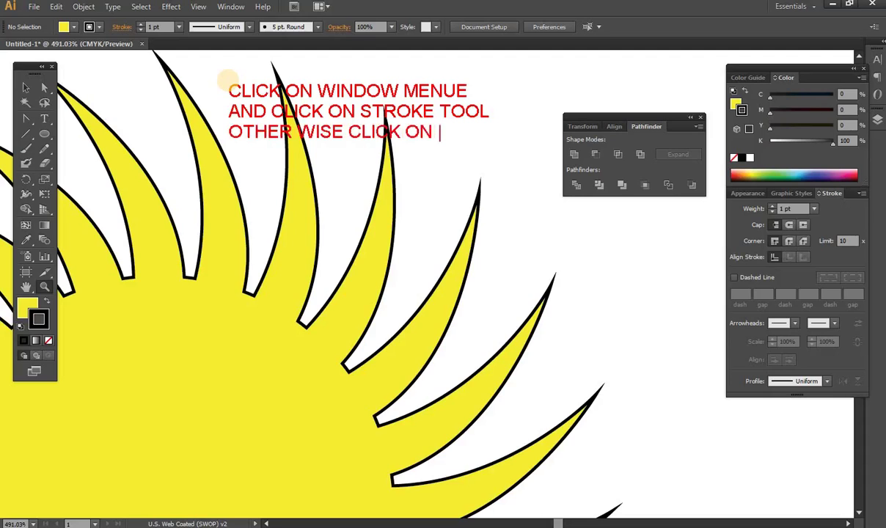
pyautogui.press('Return')
pyautogui.write('REGUL')
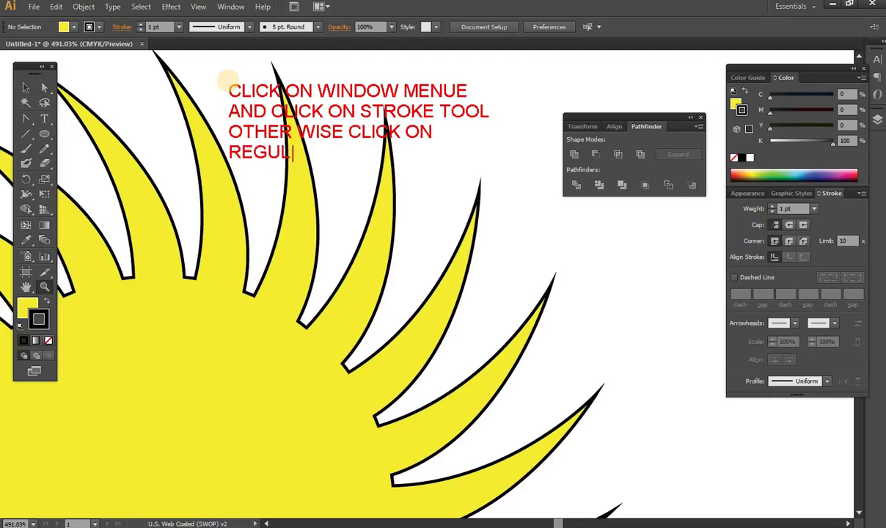
pyautogui.write('AR SEL')
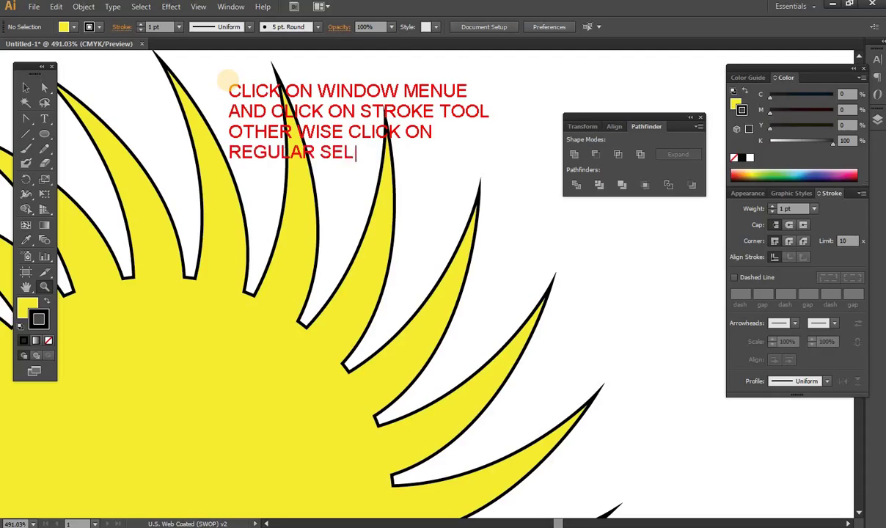
pyautogui.write('ECTION ')
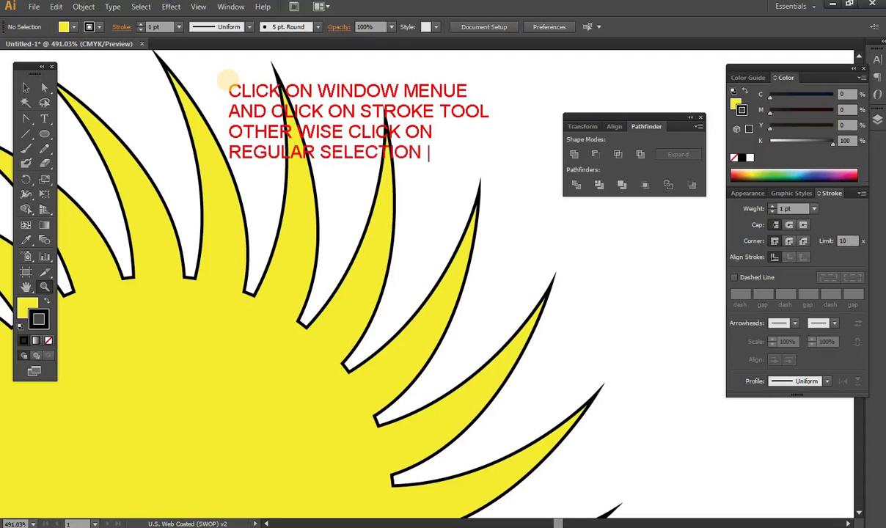
pyautogui.write('TOOL')
pyautogui.press('Return')
pyautogui.write('A')
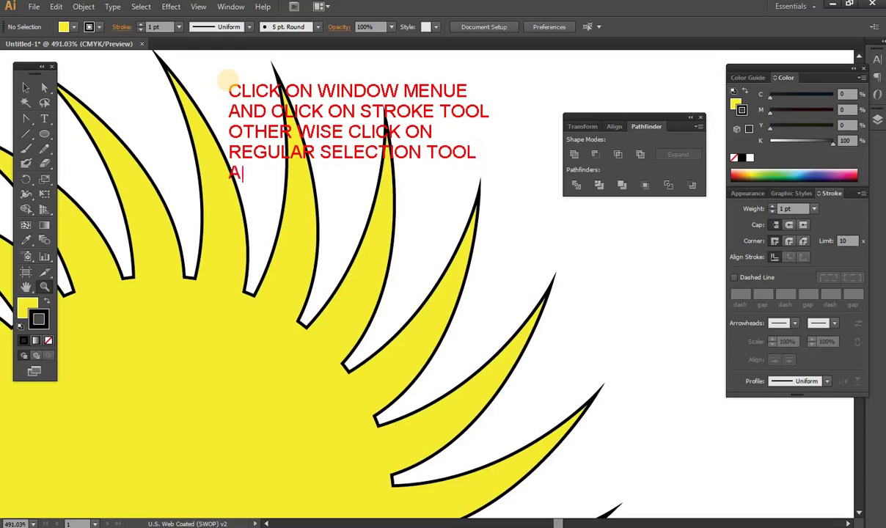
pyautogui.write('ND DRA')
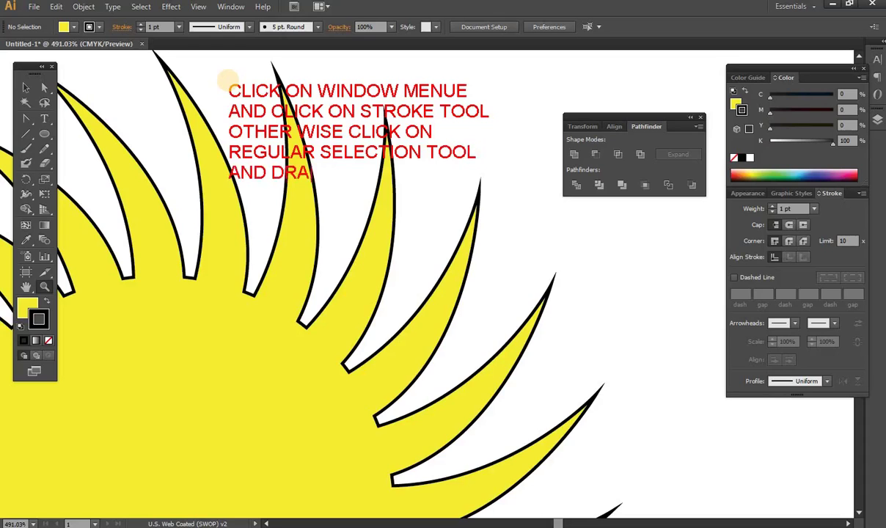
pyautogui.write('GE')
pyautogui.write(' STROKE ')
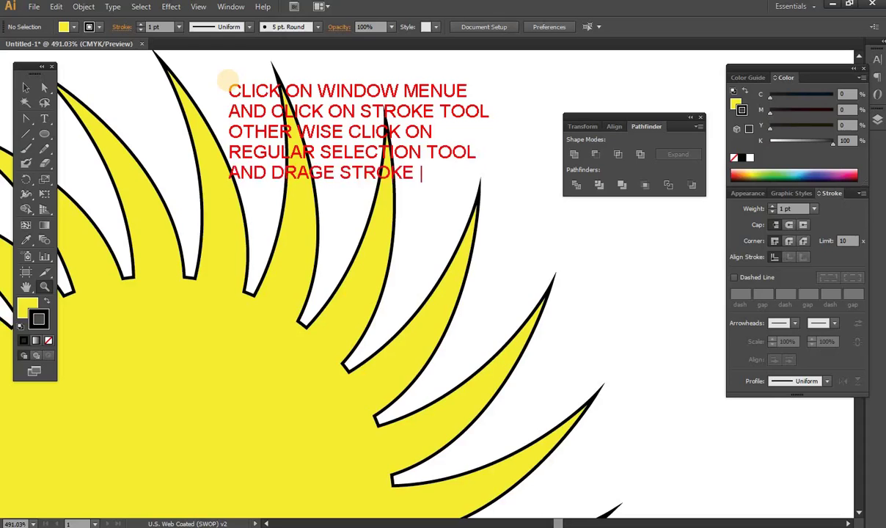
pyautogui.write('TOOL')
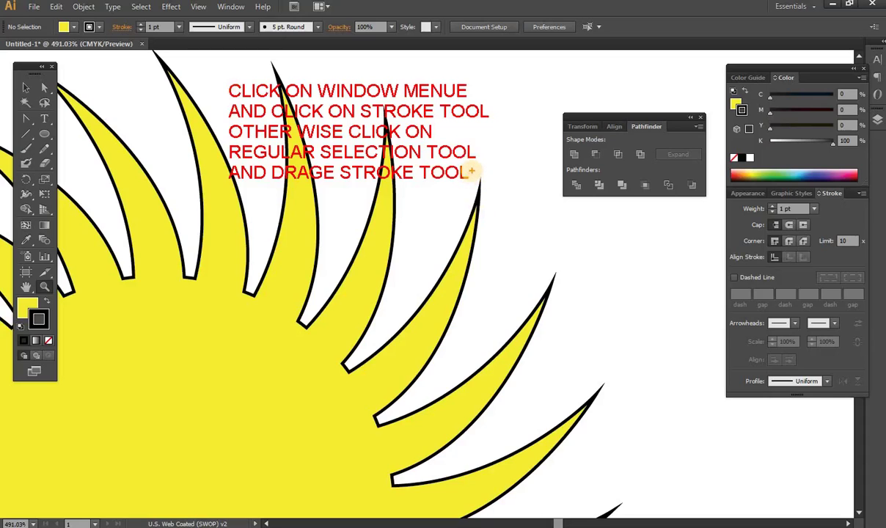
# Step: Draw two red pointer lines to the stroke settings, circle Window > Stroke, and hide the Stroke panel
pyautogui.moveTo(467, 171); pyautogui.dragTo(805, 195)
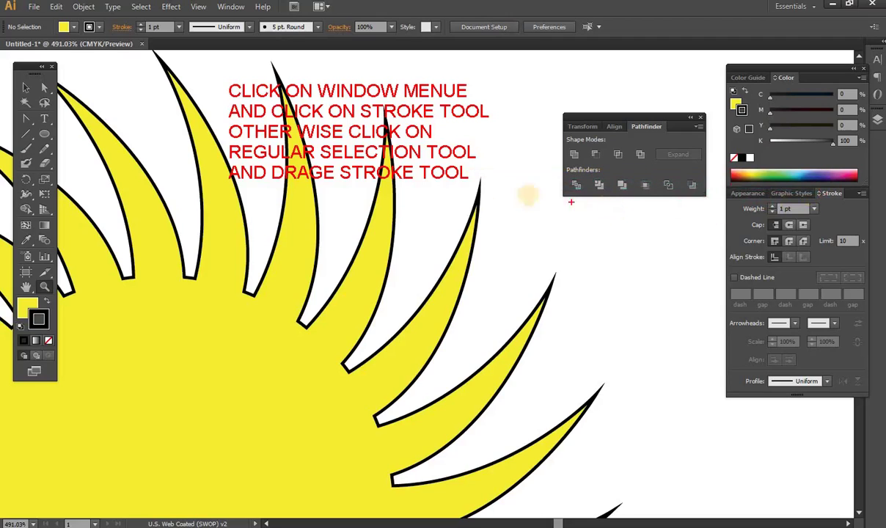
pyautogui.moveTo(455, 172)
pyautogui.mouseDown()
pyautogui.moveTo(730, 209)
pyautogui.moveTo(846, 191)
pyautogui.moveTo(832, 197)
pyautogui.moveTo(816, 188)
pyautogui.mouseUp()
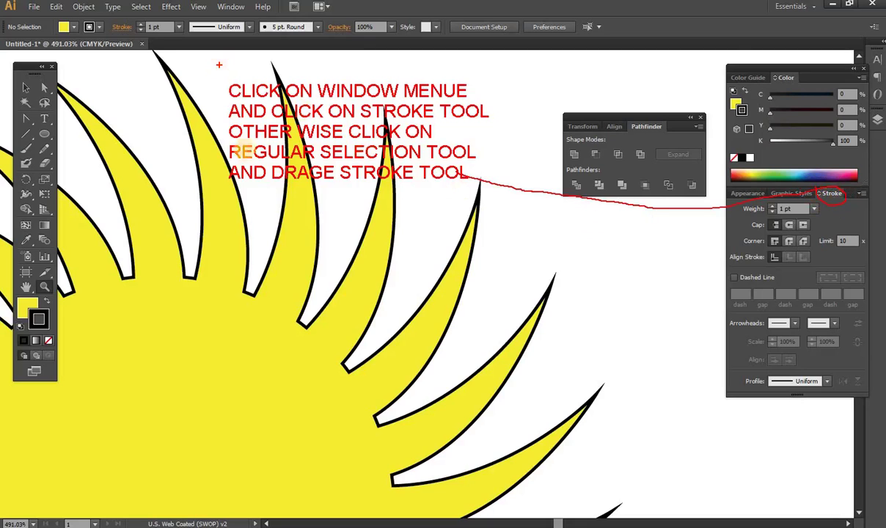
pyautogui.click(232, 7)
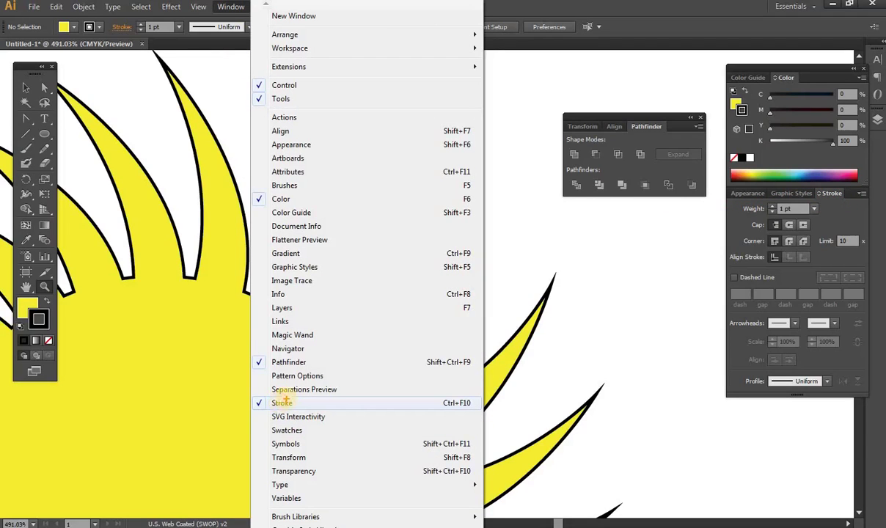
pyautogui.moveTo(290, 397); pyautogui.dragTo(293, 399)
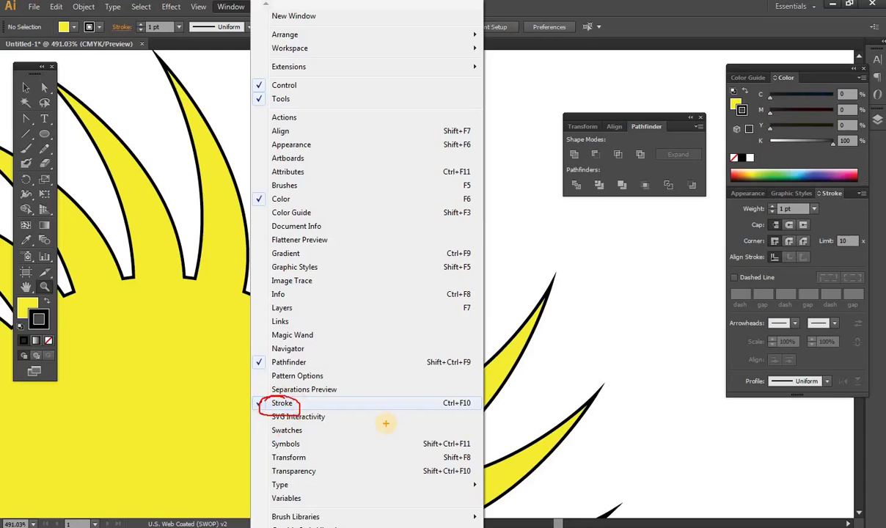
pyautogui.click(280, 403)
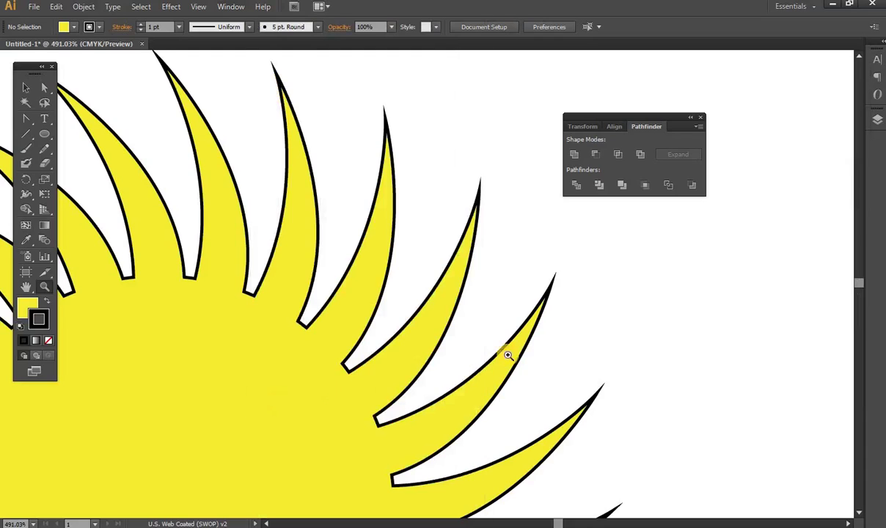
# Step: Bring the Stroke panel back from the Window menu
pyautogui.click(878, 119)
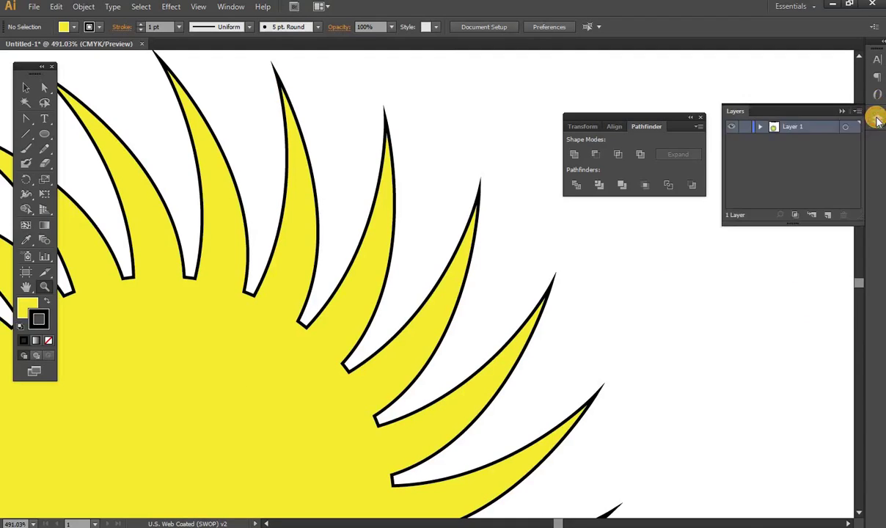
pyautogui.click(875, 60)
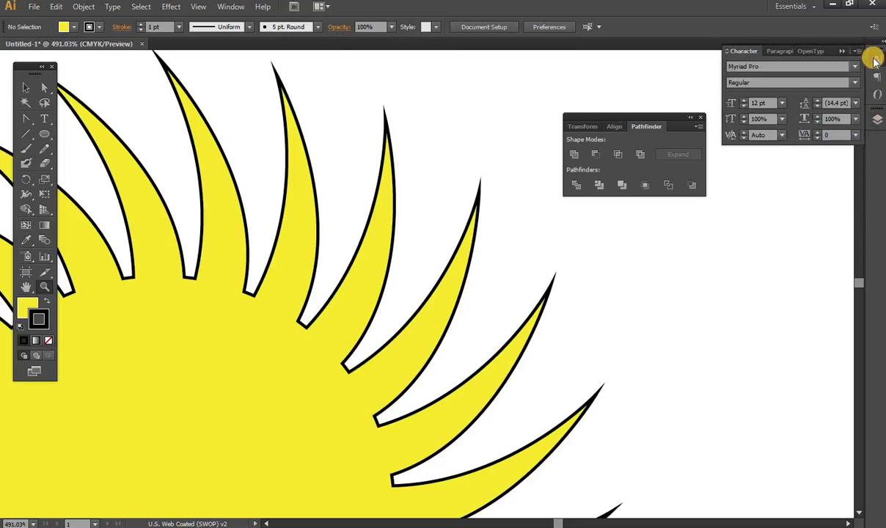
pyautogui.click(236, 6)
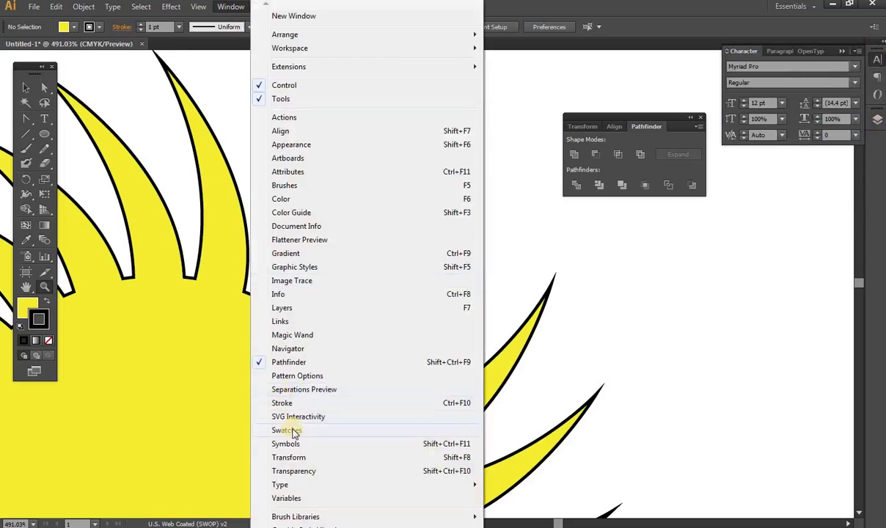
pyautogui.click(281, 404)
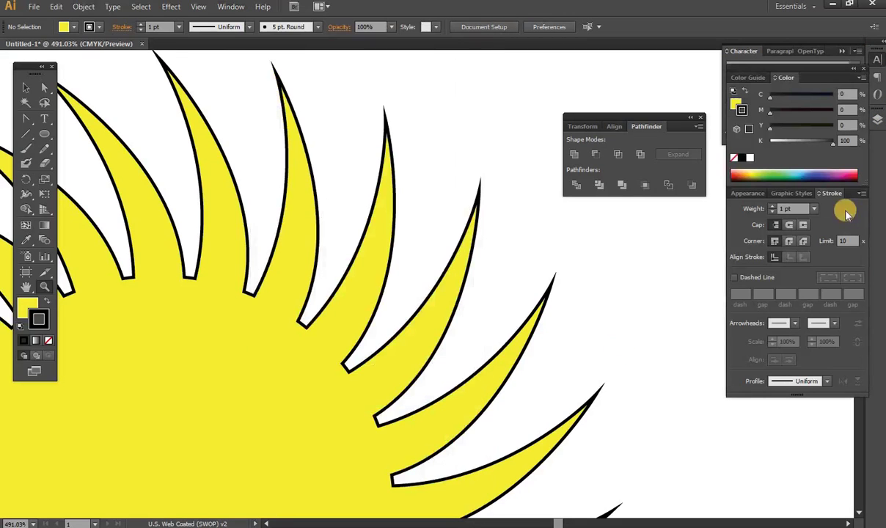
# Step: Float the Stroke panel beside the colour settings and close the Transform/Align/Pathfinder group
pyautogui.moveTo(832, 195); pyautogui.dragTo(600, 228)
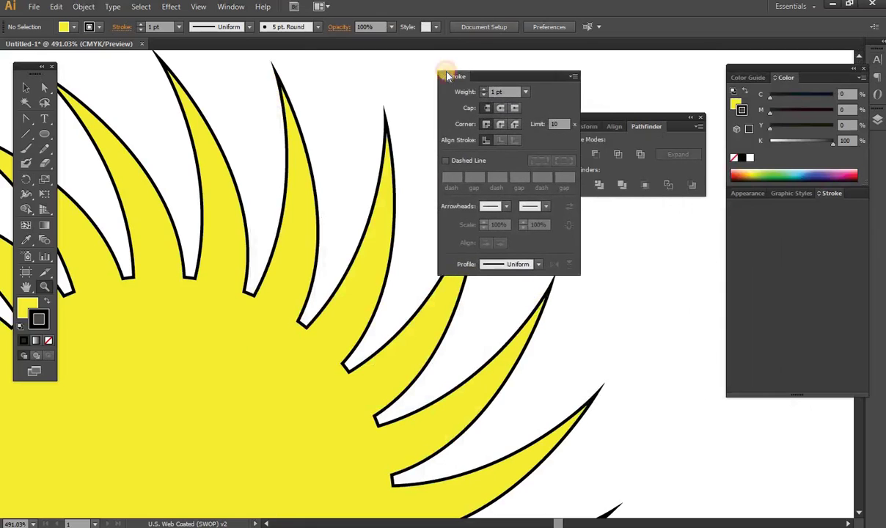
pyautogui.moveTo(599, 227); pyautogui.dragTo(434, 72)
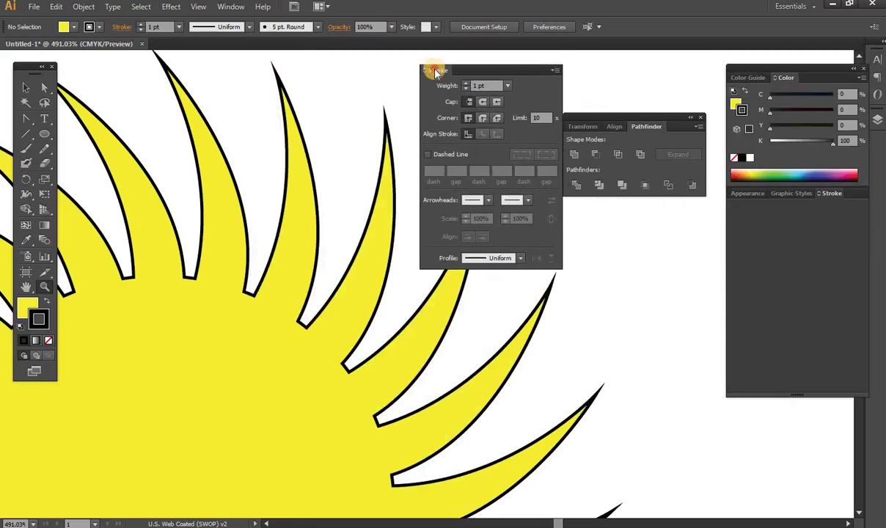
pyautogui.click(699, 118)
pyautogui.moveTo(497, 66); pyautogui.dragTo(669, 71)
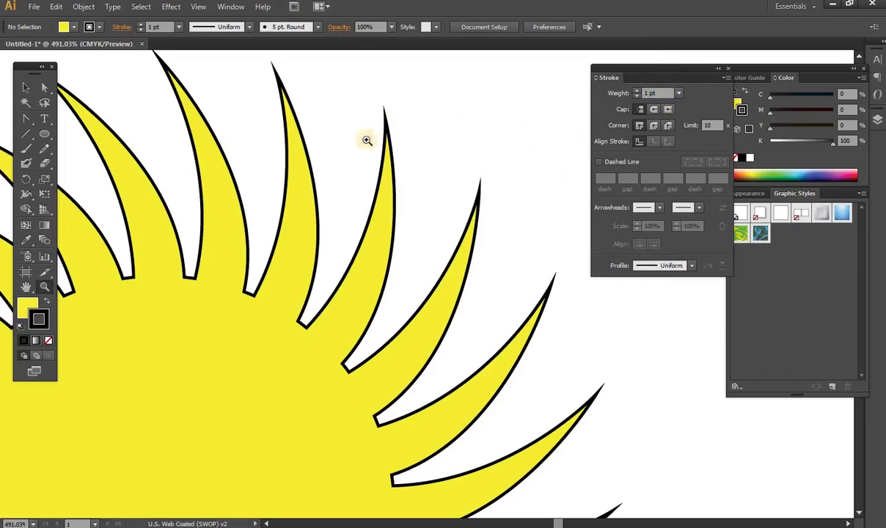
# Step: Select the sunburst, preview Round Join corners, then return to Miter Join
pyautogui.click(26, 87)
pyautogui.click(388, 166)
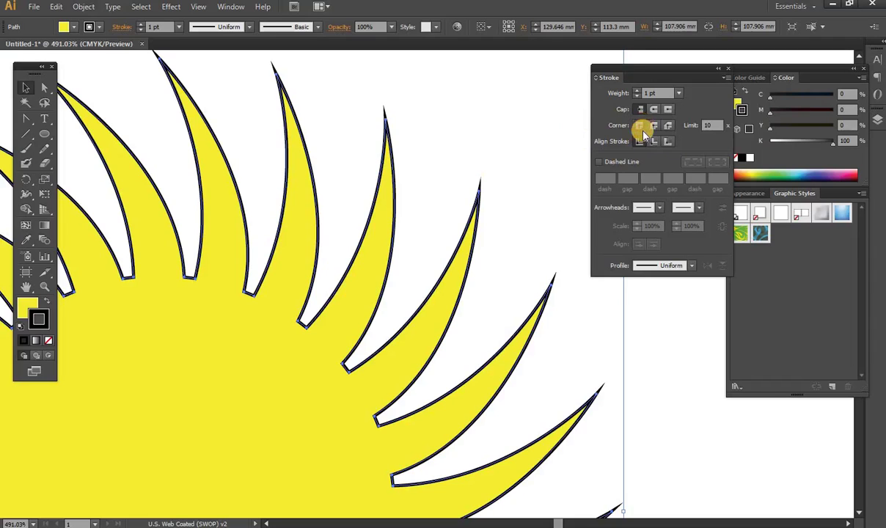
pyautogui.click(654, 126)
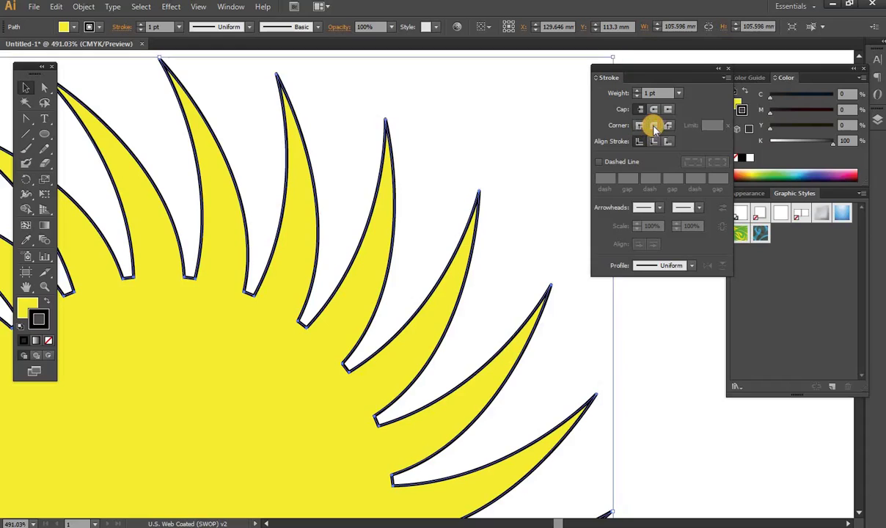
pyautogui.click(639, 126)
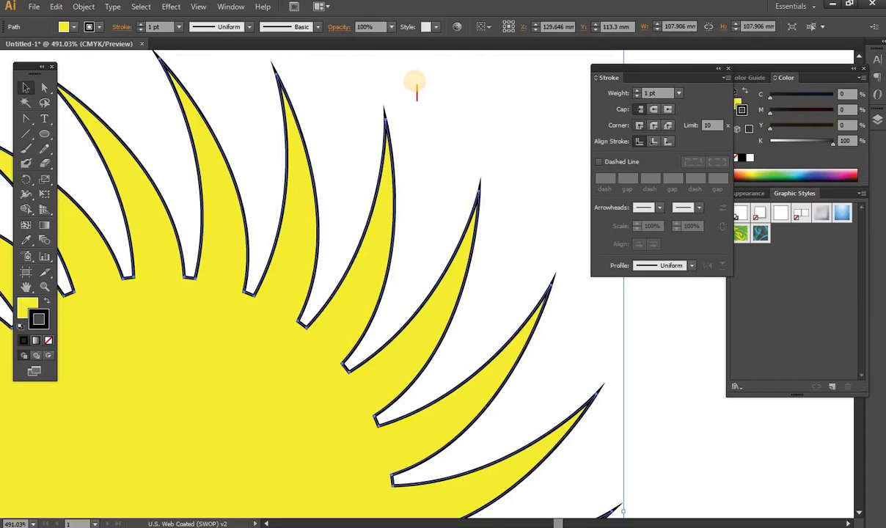
# Step: Type the two-line red note 'YOU CAN SEE' / 'CHANGING OF CAPS'
pyautogui.write('YOU SEE')
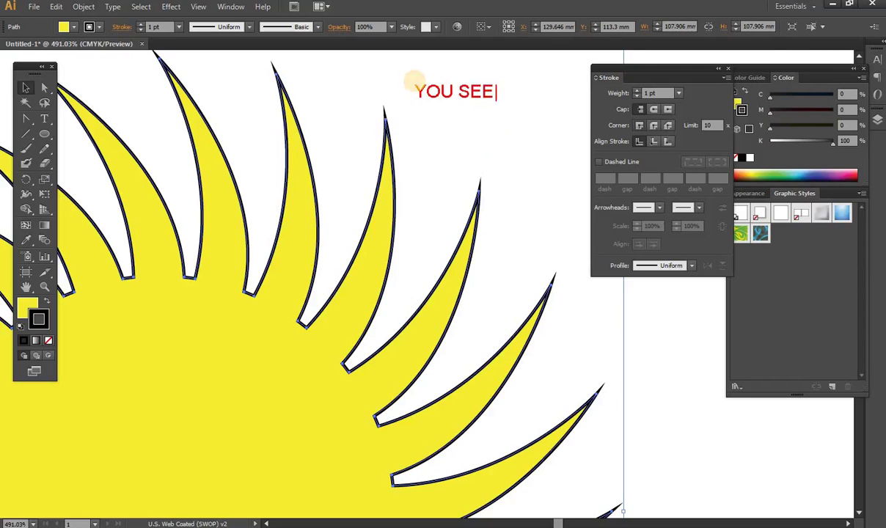
pyautogui.press('BackSpace')
pyautogui.press('BackSpace')
pyautogui.press('BackSpace')
pyautogui.write('CAN S')
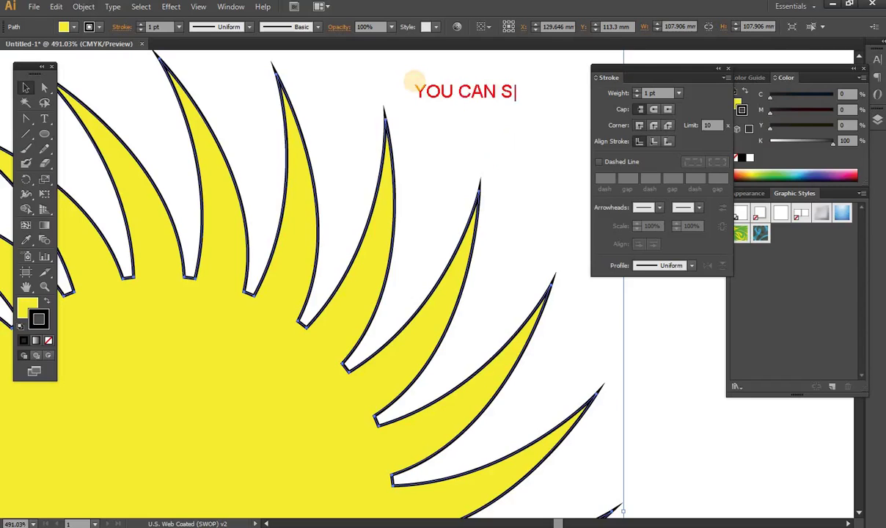
pyautogui.write('EE')
pyautogui.press('Return')
pyautogui.write('CHANGE')
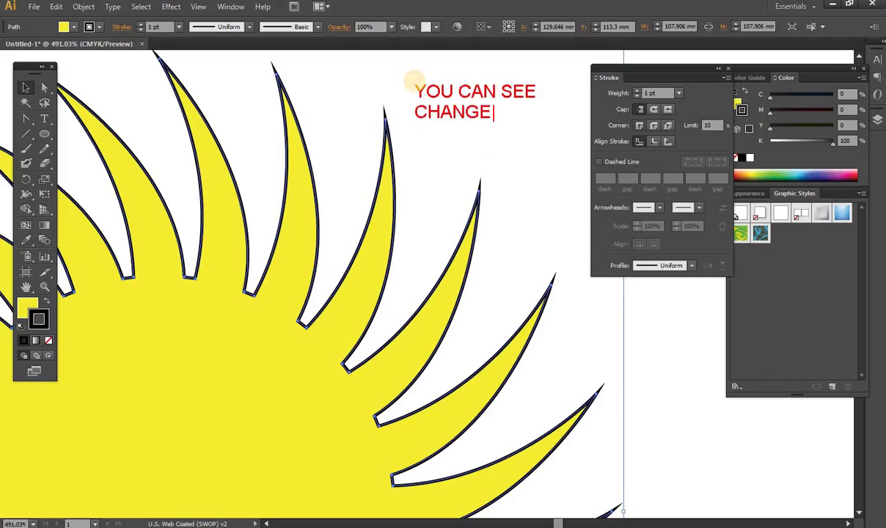
pyautogui.press('BackSpace')
pyautogui.write('ING OF ')
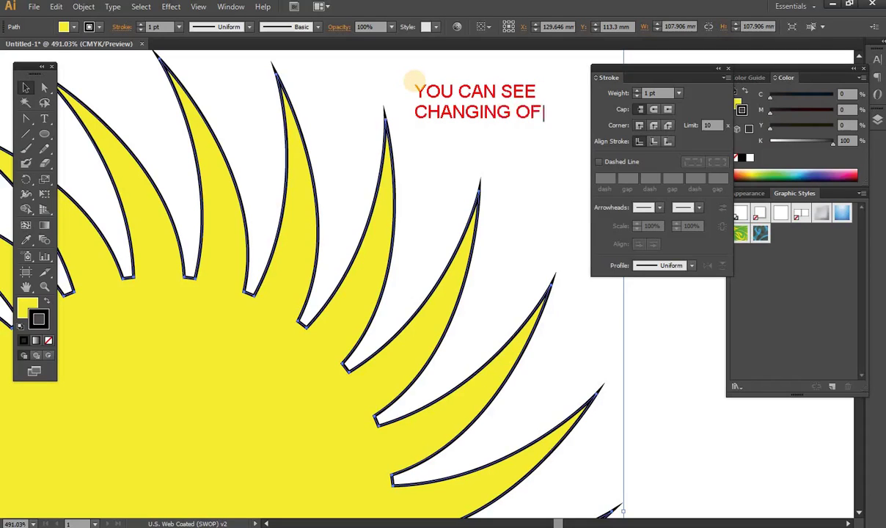
pyautogui.write('CAPS')
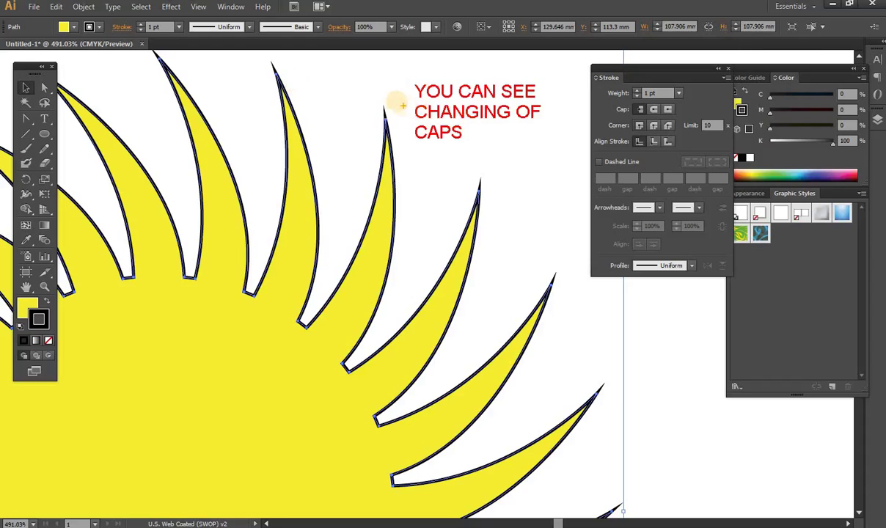
# Step: Circle four of the sunburst's spike tips in red
pyautogui.moveTo(387, 94); pyautogui.dragTo(389, 92)
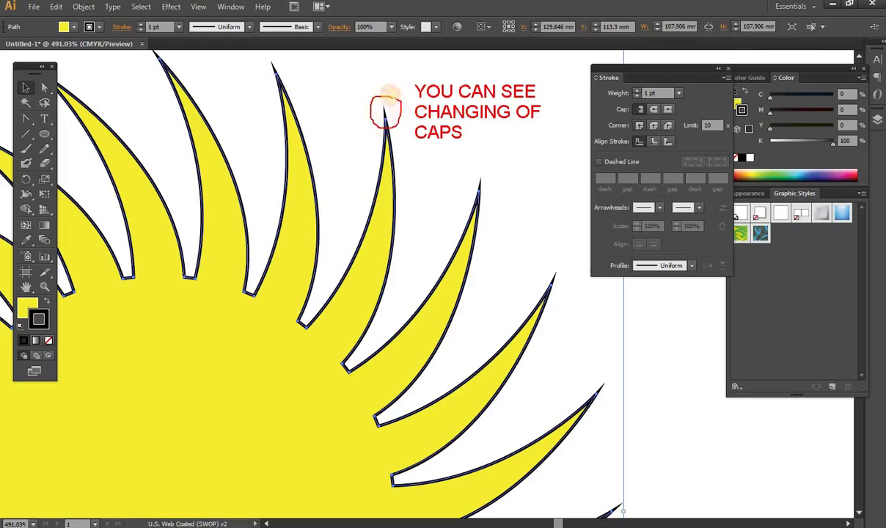
pyautogui.moveTo(471, 179); pyautogui.dragTo(473, 164)
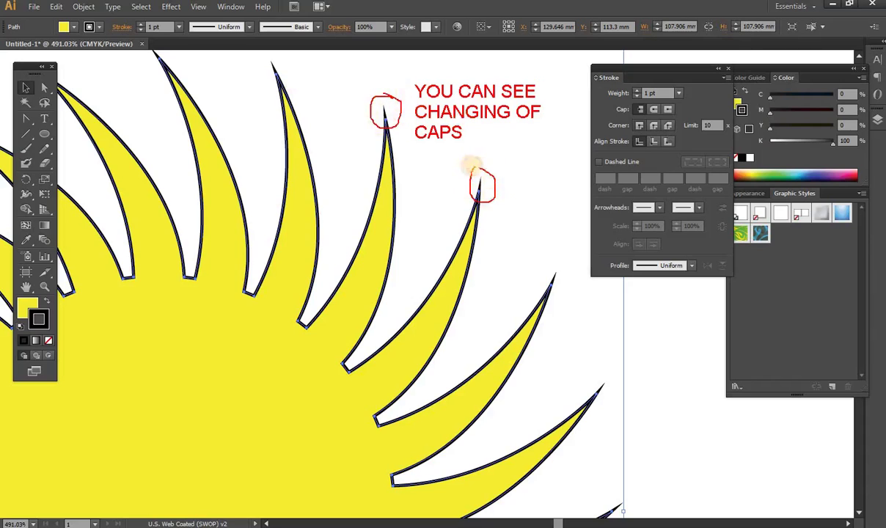
pyautogui.moveTo(544, 266); pyautogui.dragTo(548, 263)
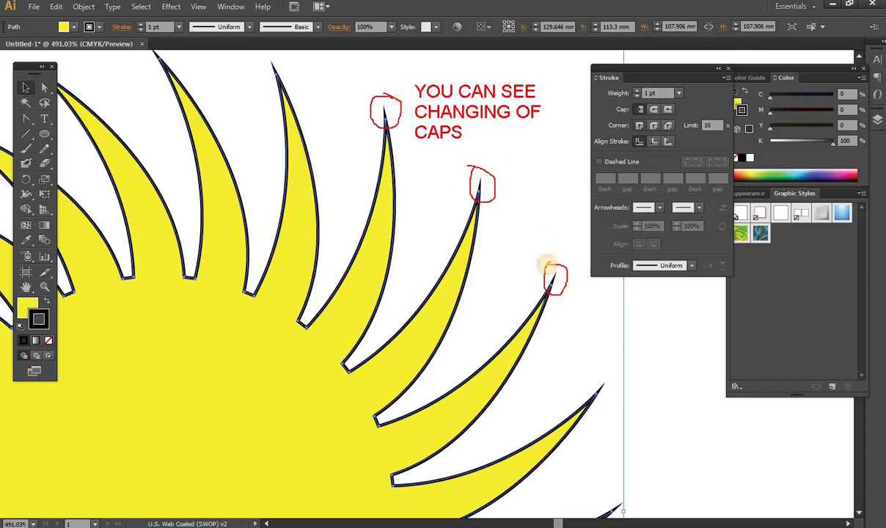
pyautogui.moveTo(273, 47)
pyautogui.mouseDown()
pyautogui.moveTo(279, 89)
pyautogui.moveTo(268, 50)
pyautogui.mouseUp()
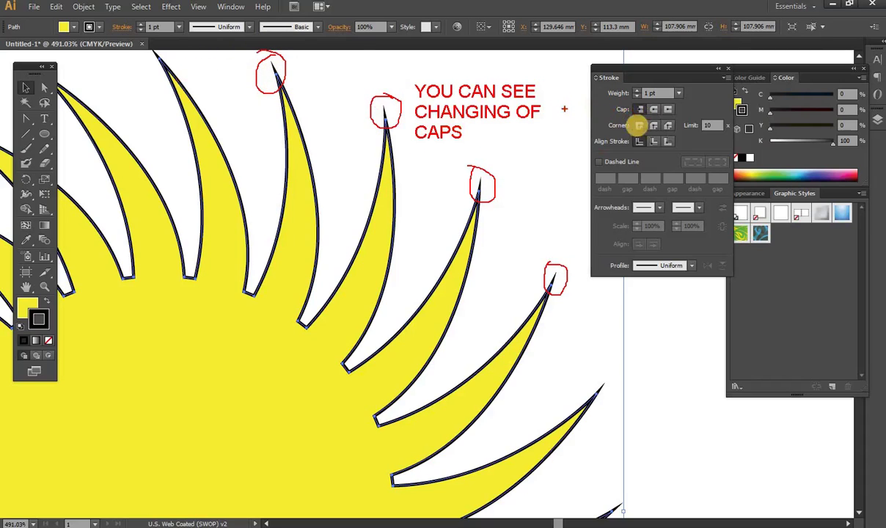
# Step: Set the spike corners to Round Join, labelling a rounded tip 'ROUND SHAPE' in red
pyautogui.press('Escape')
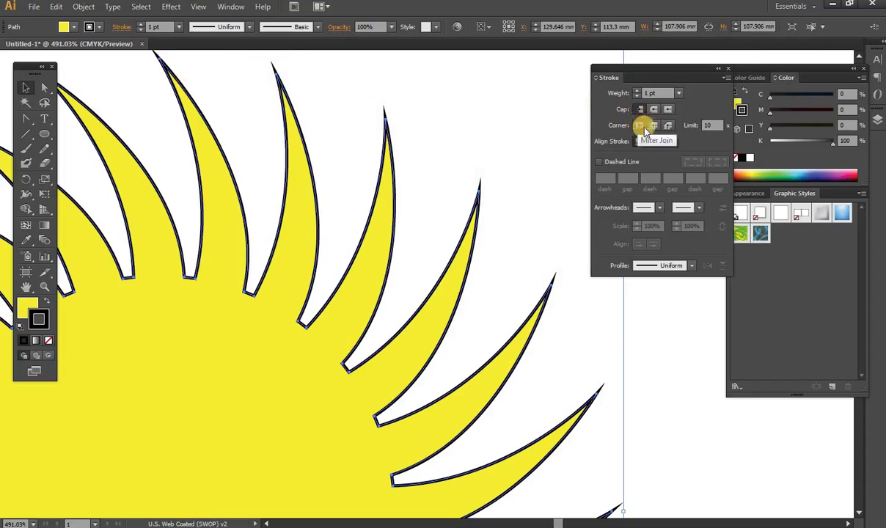
pyautogui.click(655, 127)
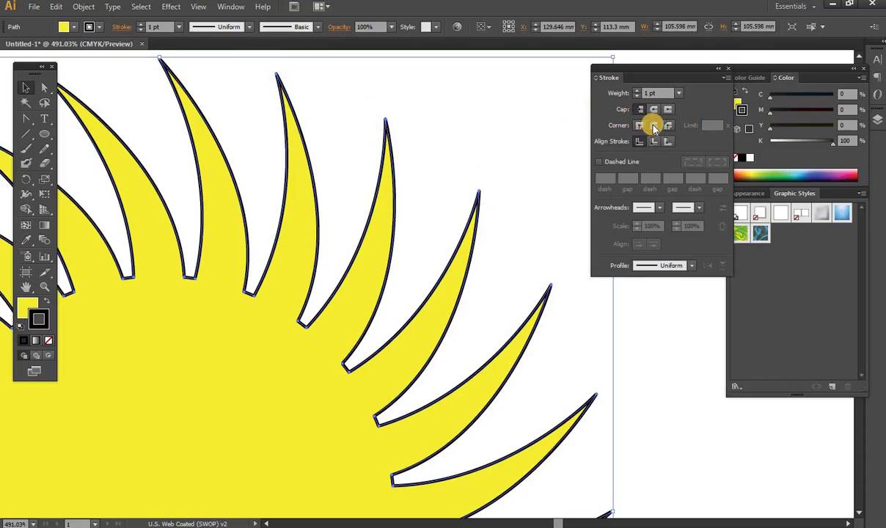
pyautogui.moveTo(394, 105)
pyautogui.mouseDown()
pyautogui.moveTo(370, 125)
pyautogui.moveTo(389, 117)
pyautogui.mouseUp()
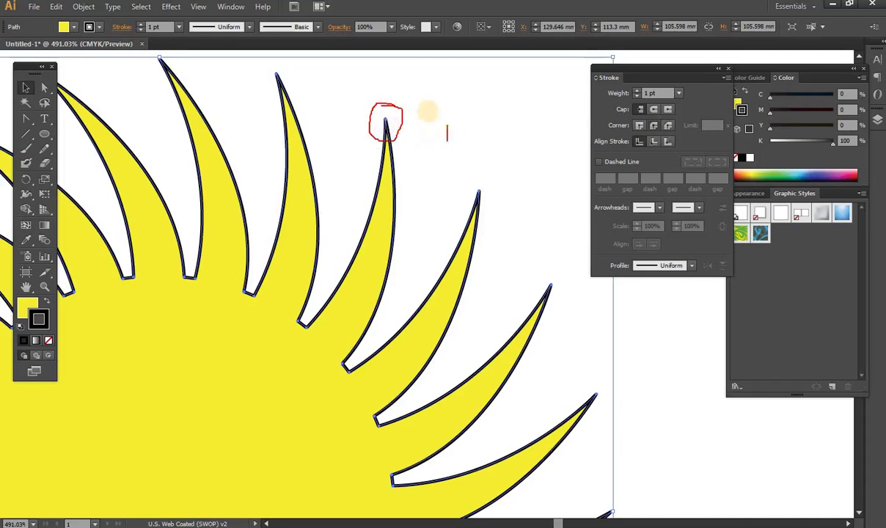
pyautogui.write('ROU')
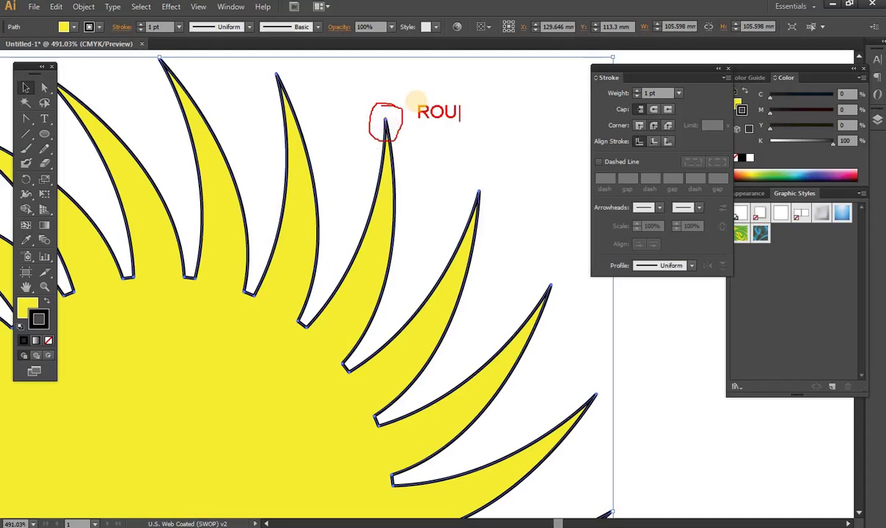
pyautogui.write('ND SHAPE')
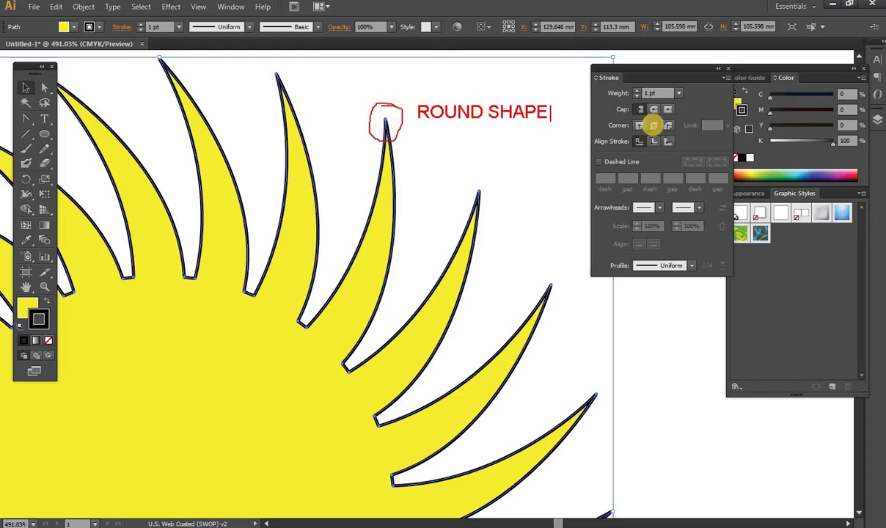
pyautogui.press('Escape')
pyautogui.click(653, 126)
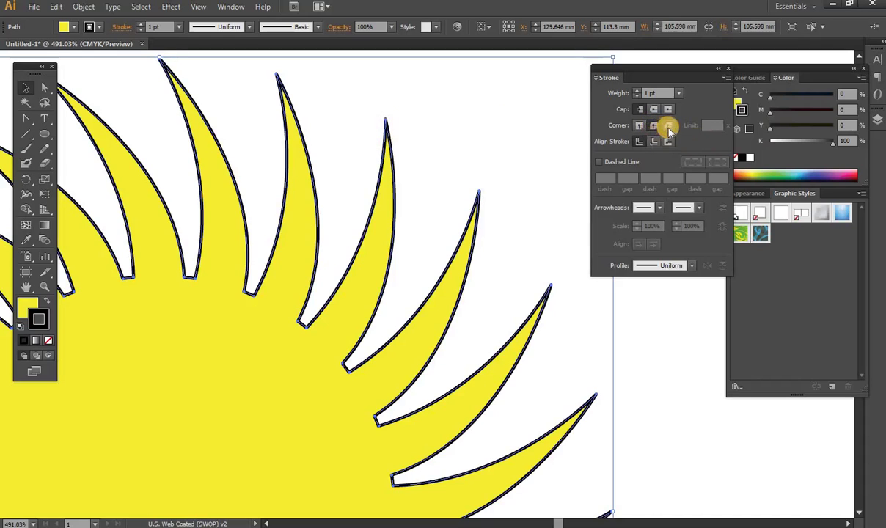
# Step: Apply Bevel Join to the spikes and note 'AFTER CLICK ON BEVEL LITTLE BIT CHANGE … CAPS IN BEVEL' in red
pyautogui.click(668, 126)
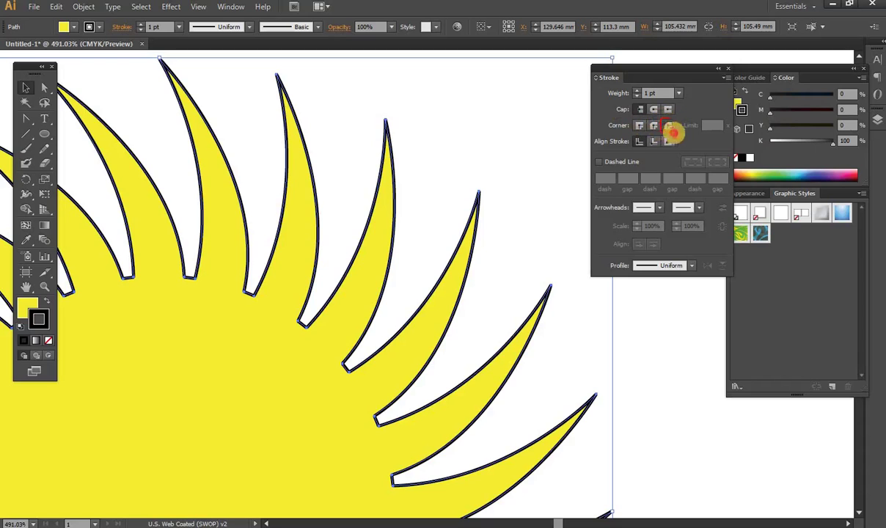
pyautogui.click(668, 125)
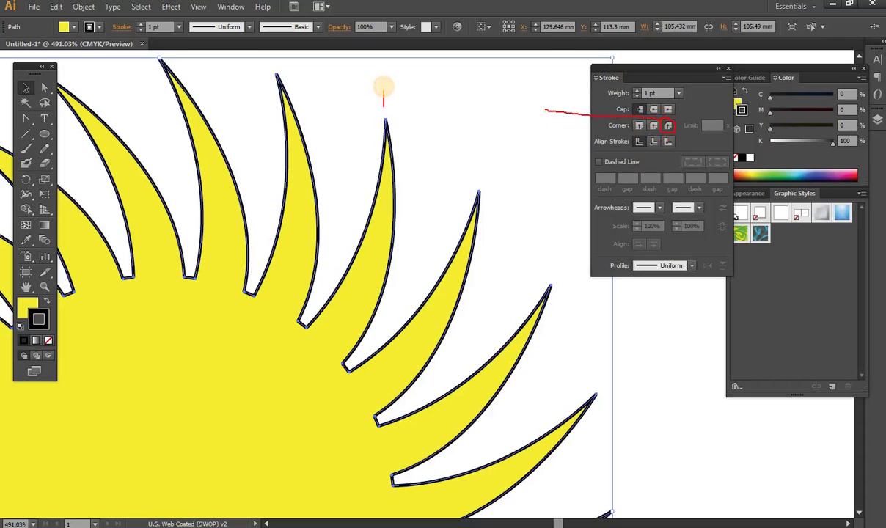
pyautogui.write('LITT')
pyautogui.press('BackSpace')
pyautogui.press('BackSpace')
pyautogui.press('BackSpace')
pyautogui.write('AFTE')
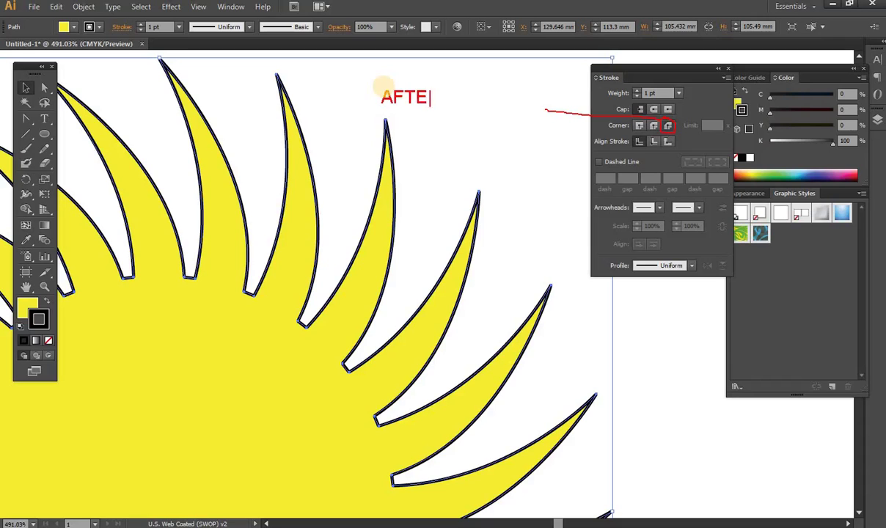
pyautogui.write('R CLIC')
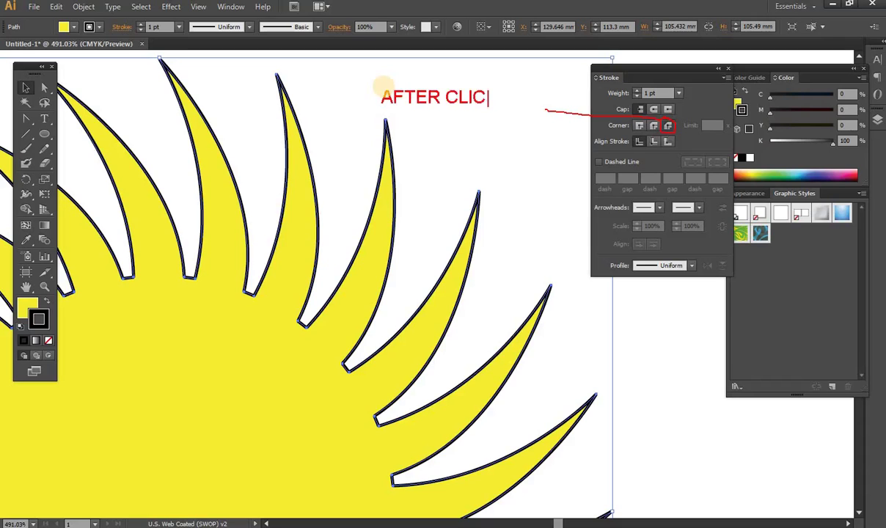
pyautogui.write('K ON ')
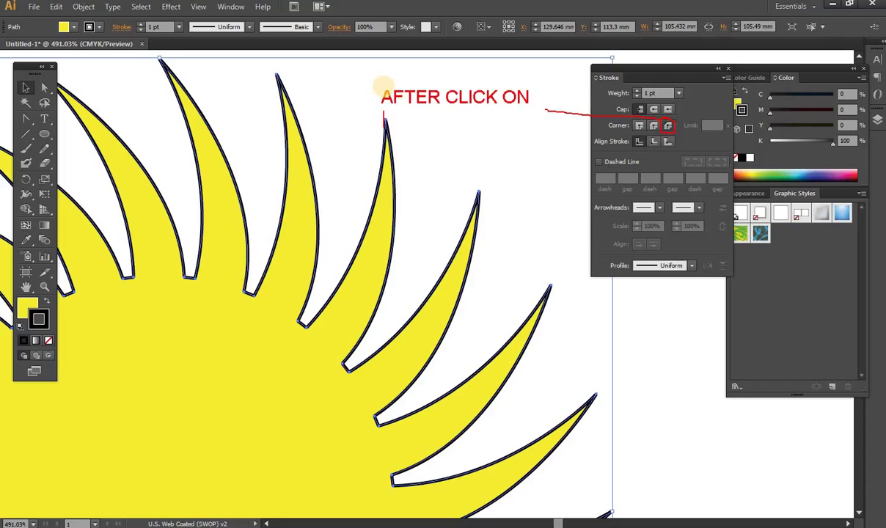
pyautogui.write('BEVEL ')
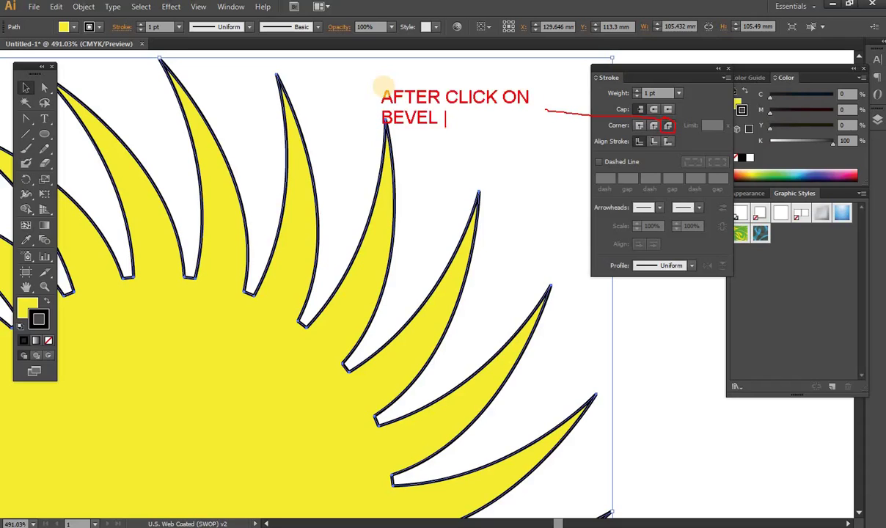
pyautogui.write('LITTLE')
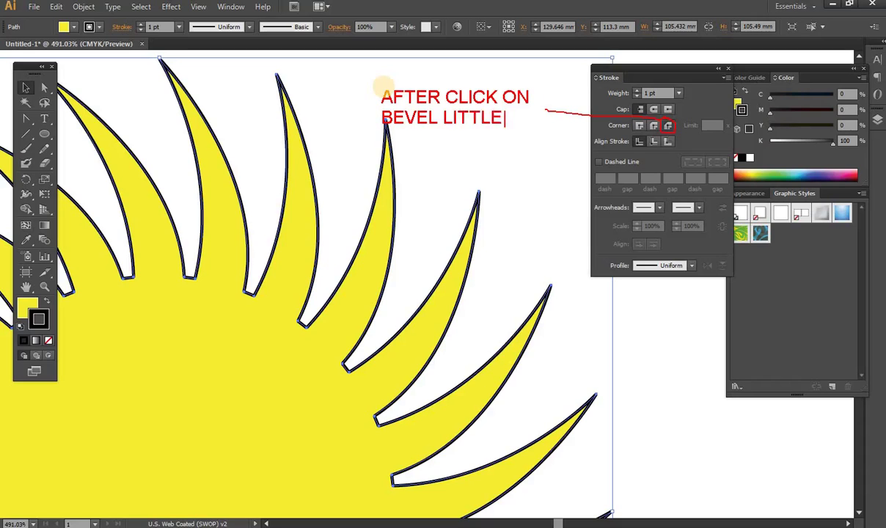
pyautogui.write(' BIT')
pyautogui.write('CHANG')
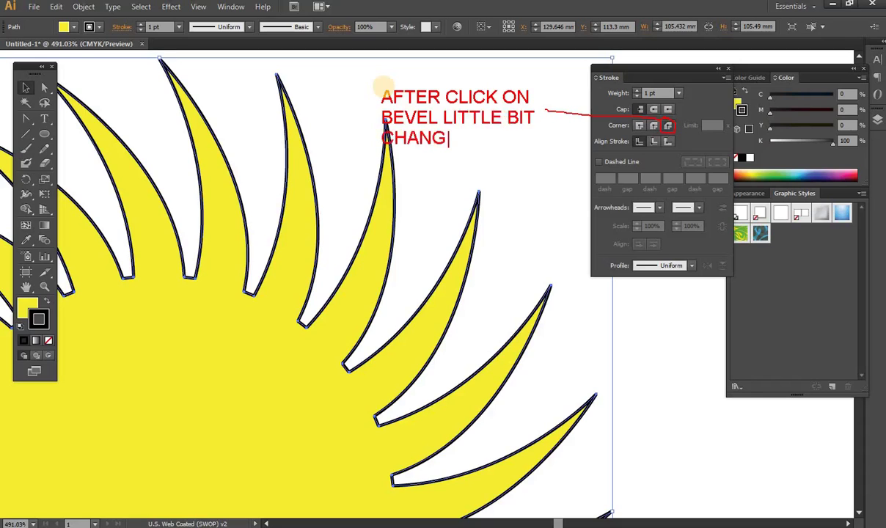
pyautogui.write('E IN')
pyautogui.press('BackSpace')
pyautogui.press('BackSpace')
pyautogui.press('BackSpace')
pyautogui.press('BackSpace')
pyautogui.press('BackSpace')
pyautogui.press('BackSpace')
pyautogui.press('BackSpace')
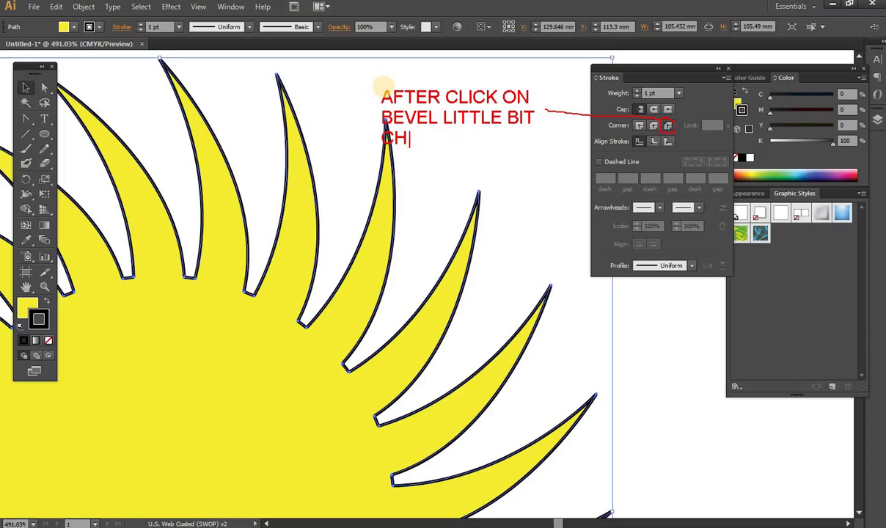
pyautogui.press('BackSpace')
pyautogui.press('BackSpace')
pyautogui.press('BackSpace')
pyautogui.write('T CHANGE')
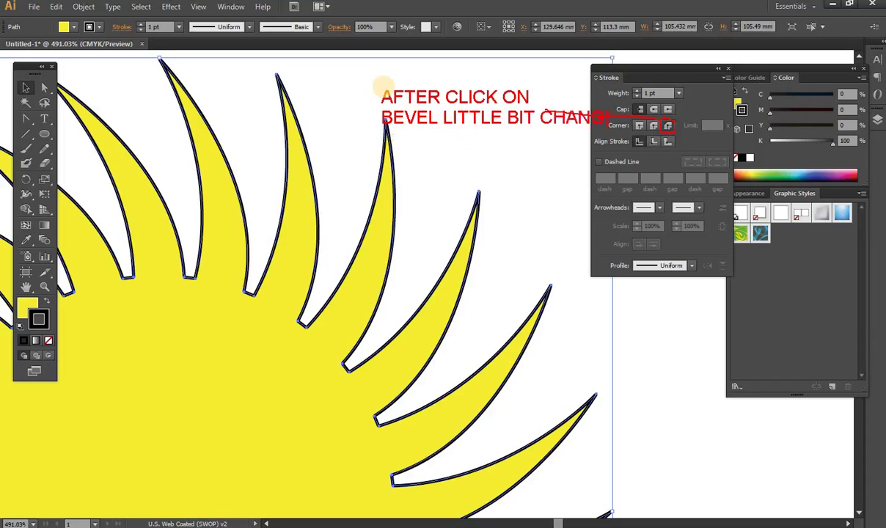
pyautogui.write(' IN')
pyautogui.press('BackSpace')
pyautogui.press('BackSpace')
pyautogui.write('CA')
pyautogui.write('PS IN ')
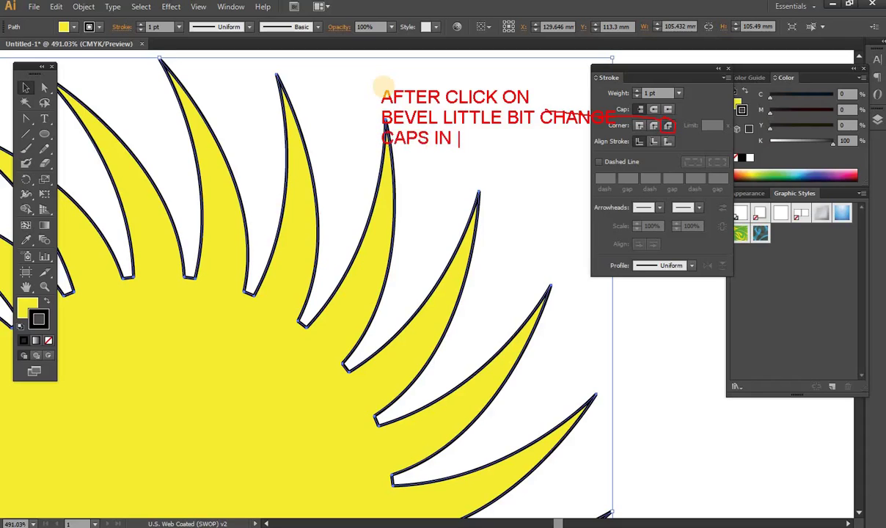
pyautogui.write('BEVEL')
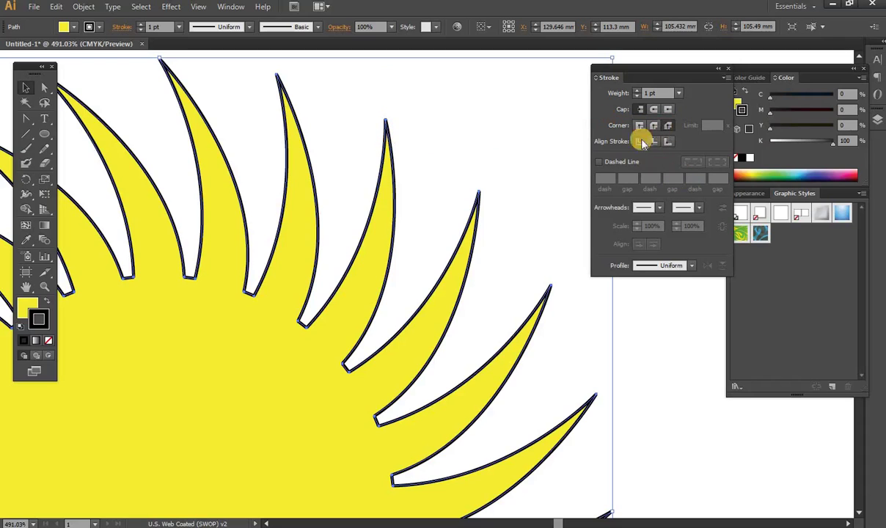
pyautogui.click(642, 126)
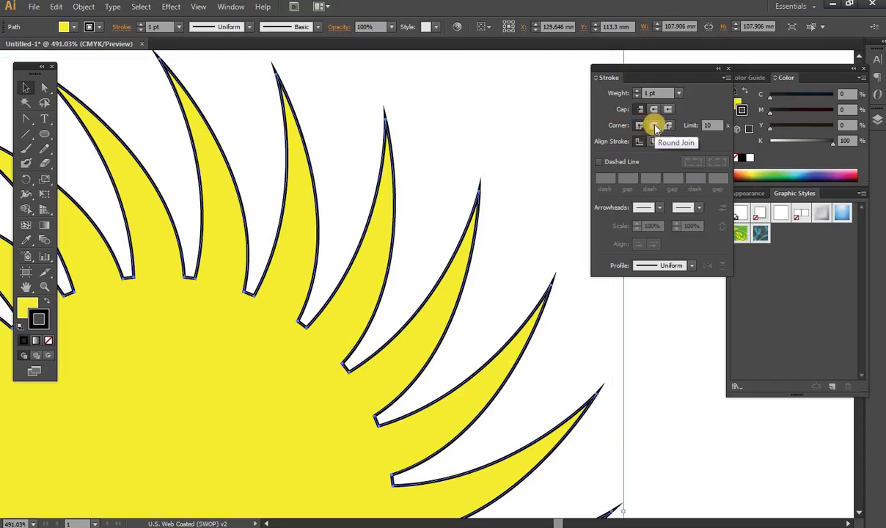
pyautogui.click(655, 126)
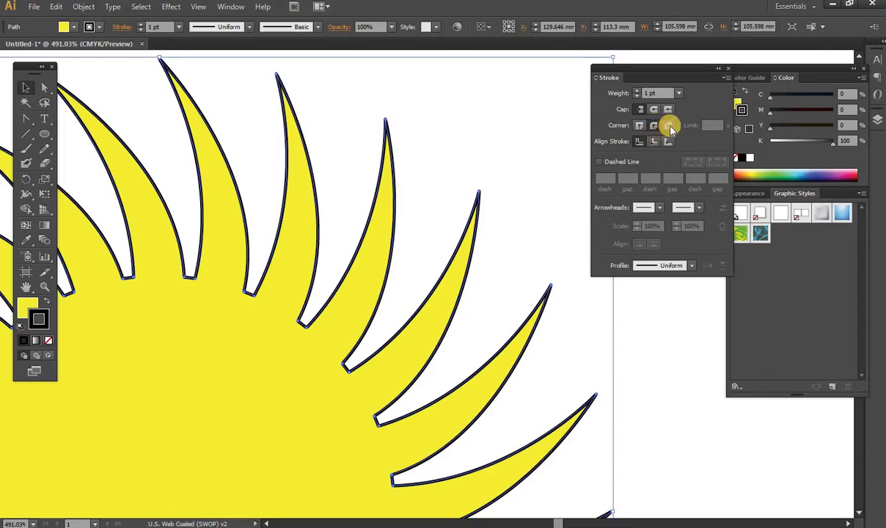
pyautogui.click(670, 127)
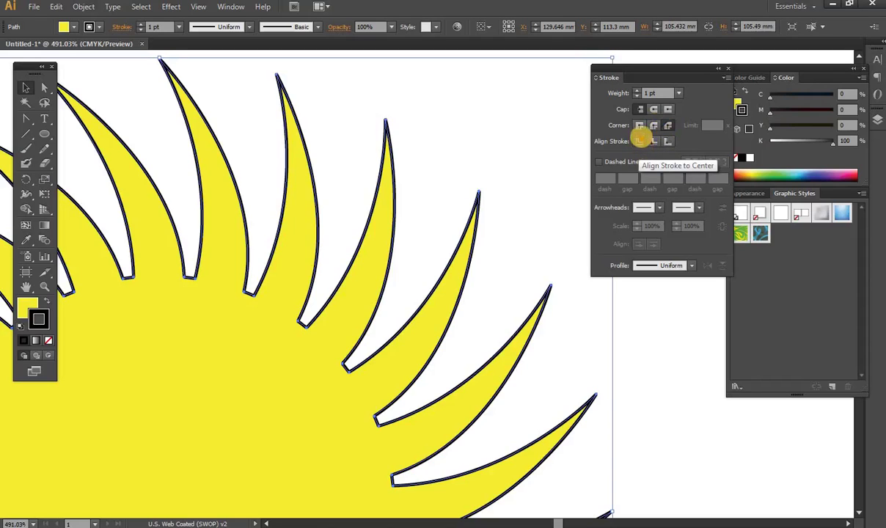
pyautogui.moveTo(637, 134)
pyautogui.mouseDown()
pyautogui.moveTo(653, 152)
pyautogui.moveTo(526, 114)
pyautogui.mouseUp()
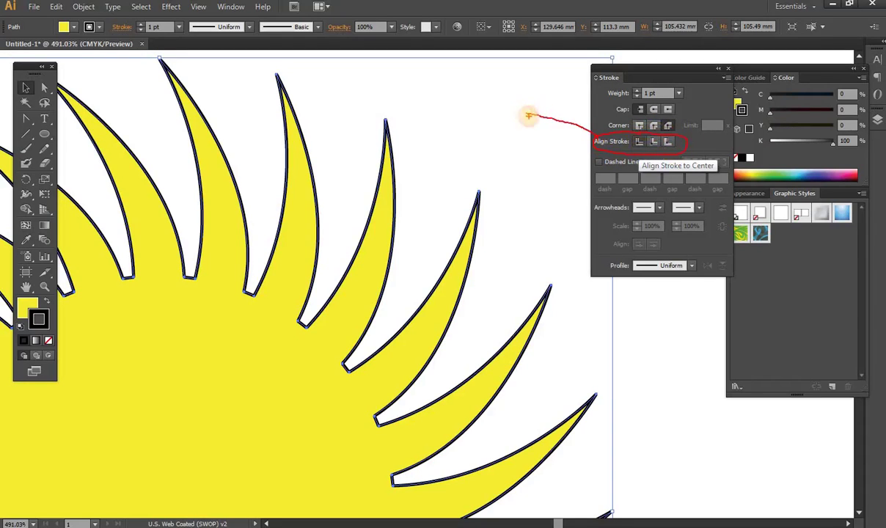
pyautogui.moveTo(420, 110); pyautogui.dragTo(419, 97)
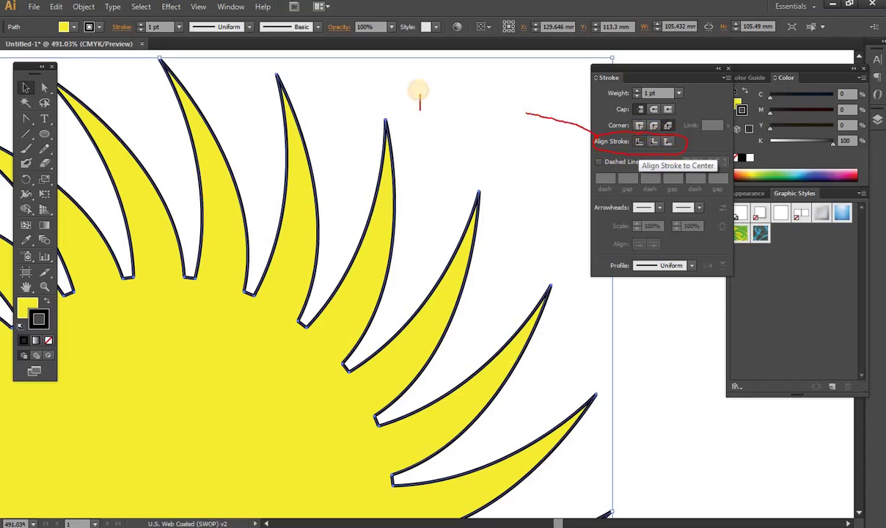
pyautogui.write('THIS')
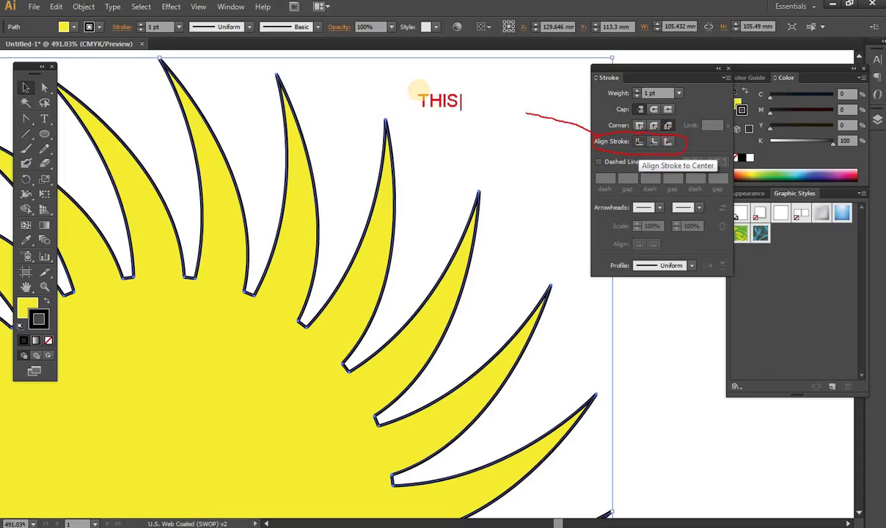
pyautogui.write(' IS ALIGNIN')
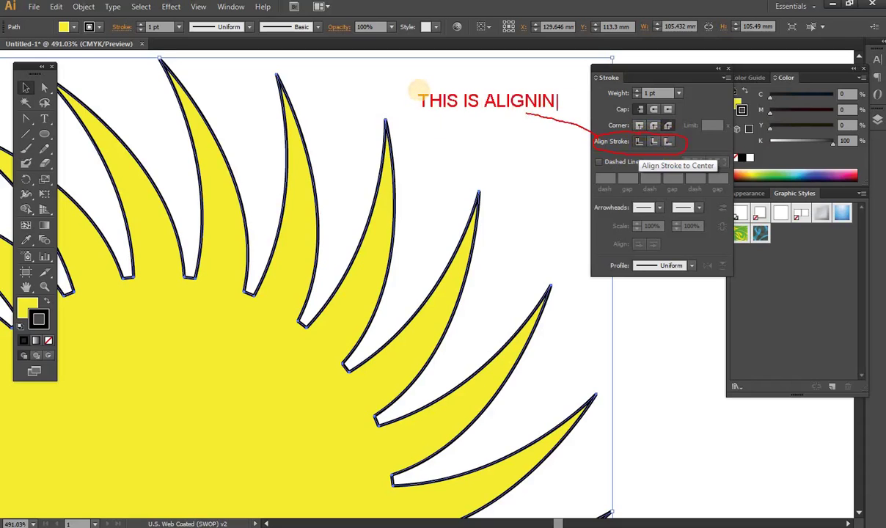
pyautogui.write('G')
pyautogui.press('Return')
pyautogui.write('ST')
pyautogui.write('ROKE')
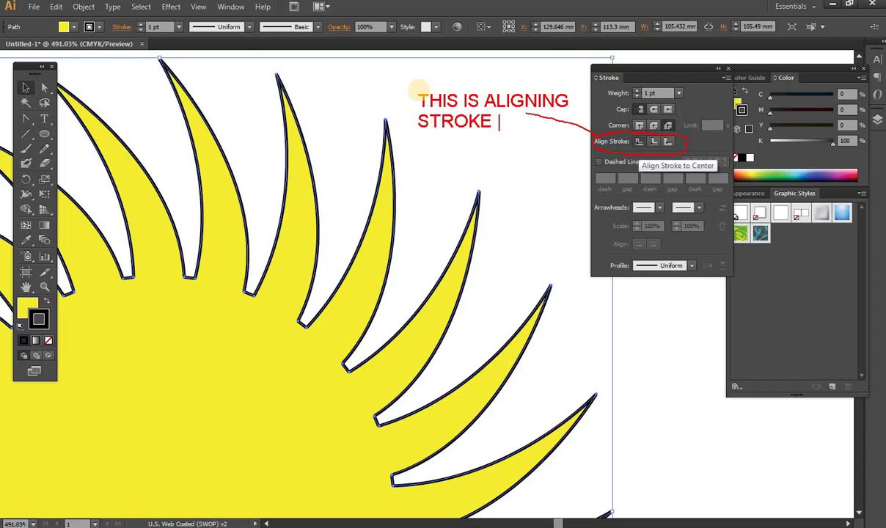
pyautogui.write(' AREA')
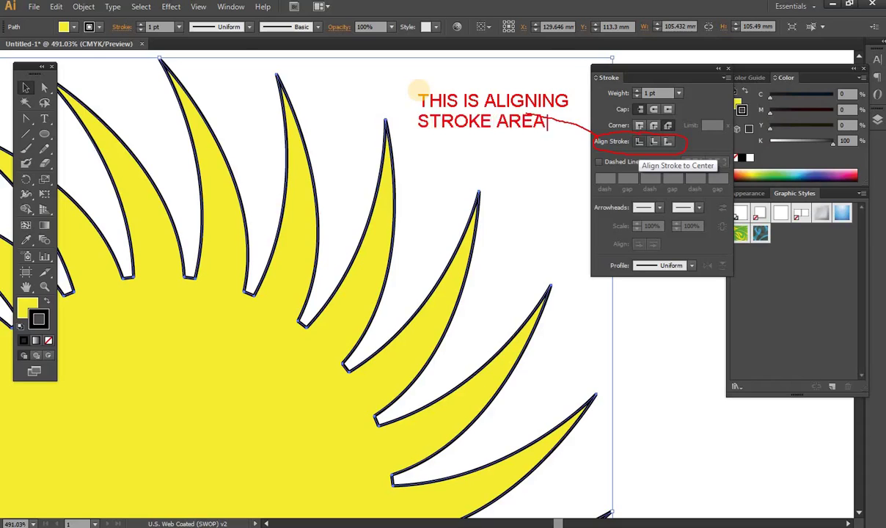
pyautogui.press('Escape')
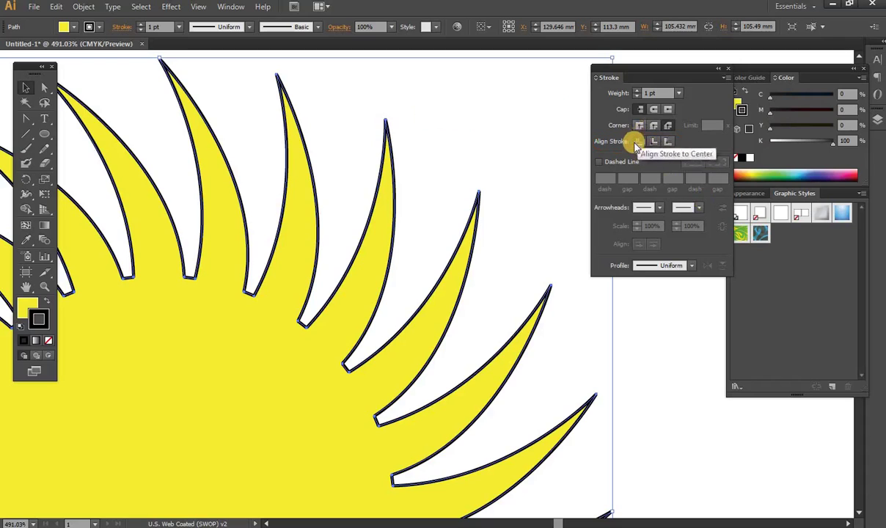
pyautogui.press('t')
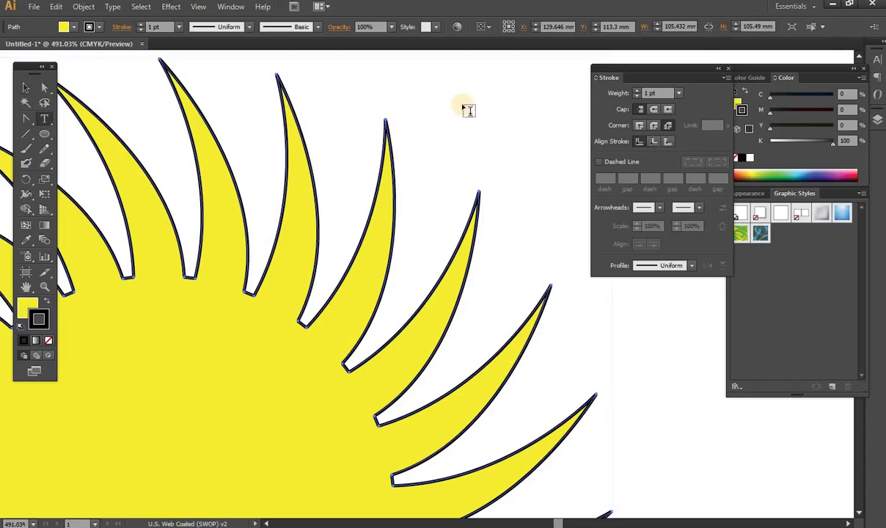
pyautogui.click(410, 101)
pyautogui.write('M')
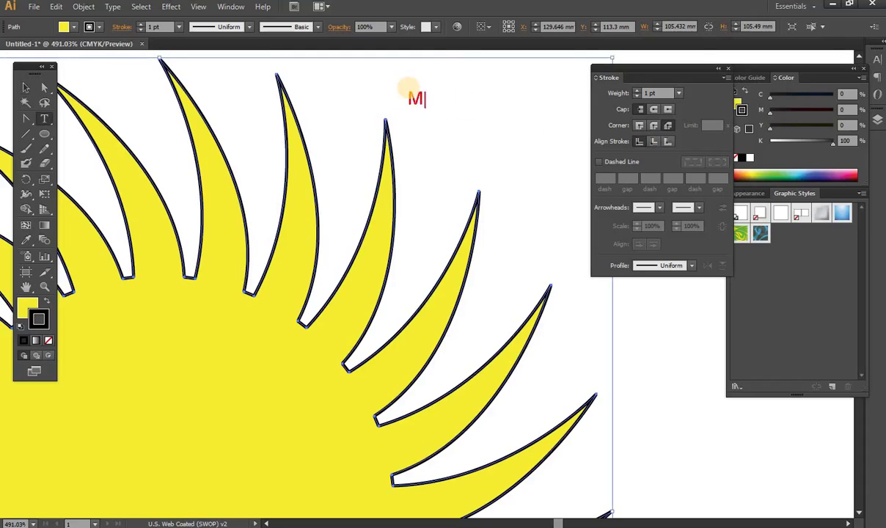
pyautogui.write('AKE STR')
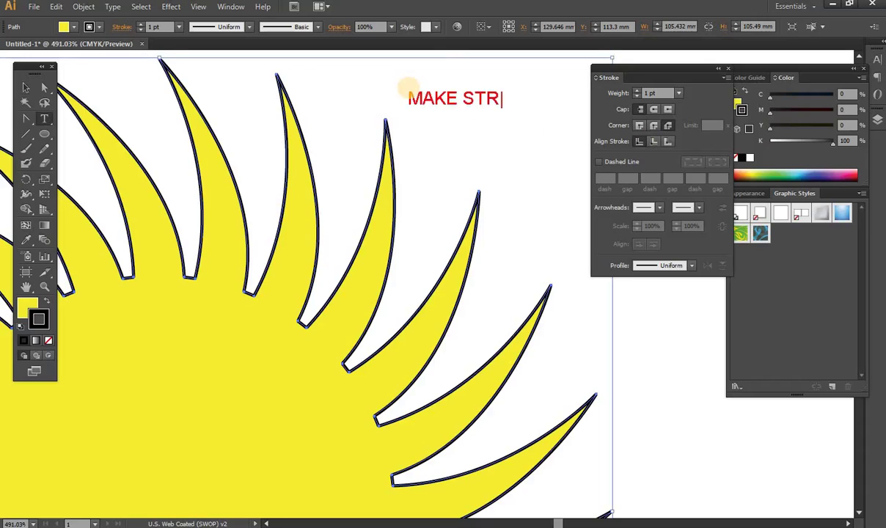
pyautogui.write('OKE')
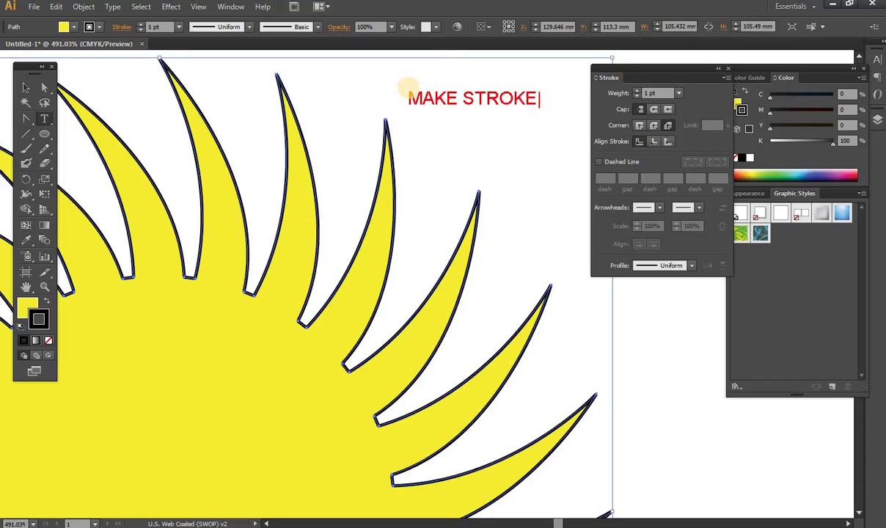
pyautogui.press('Return')
pyautogui.write('LI')
pyautogui.press('BackSpace')
pyautogui.press('BackSpace')
pyautogui.write('BI')
pyautogui.write('GGER ')
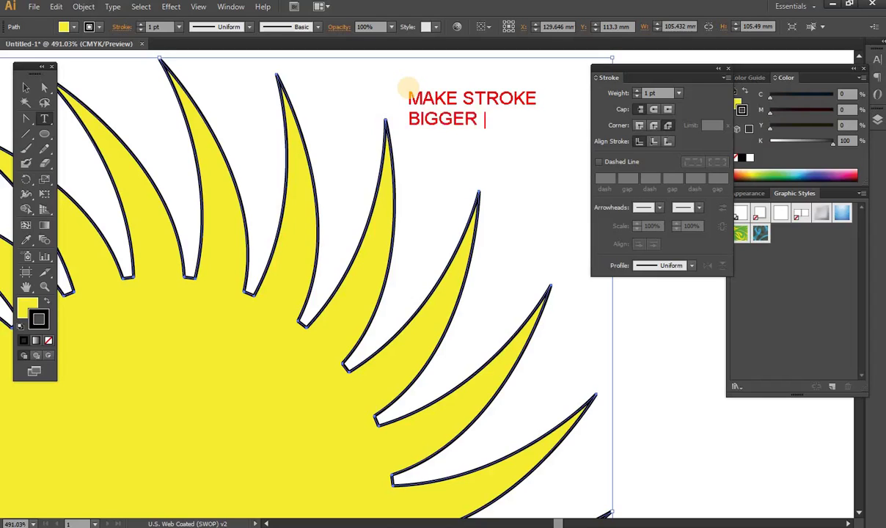
pyautogui.write('AND')
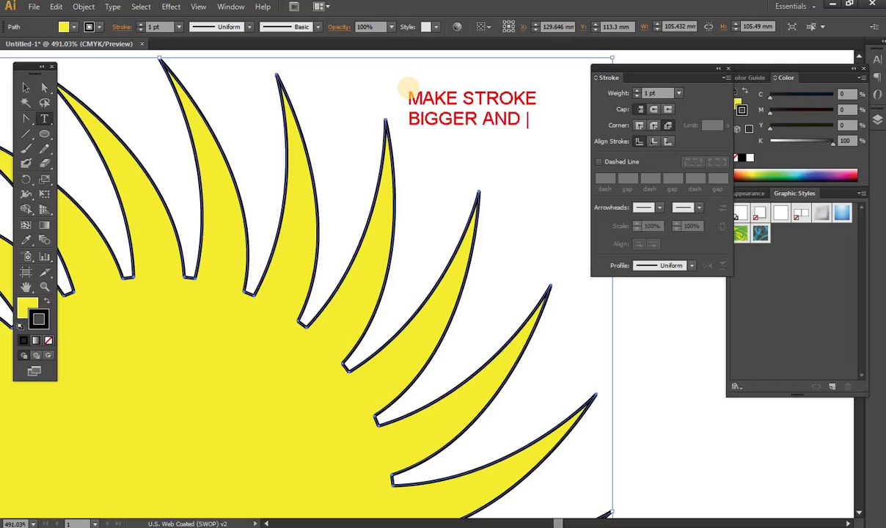
pyautogui.press('Return')
pyautogui.write('THE APPLY')
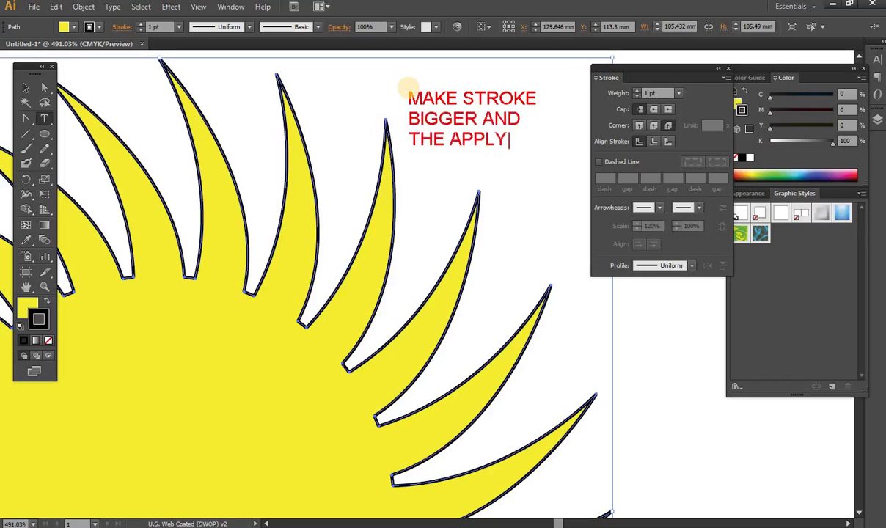
pyautogui.write(' ALIGNIN')
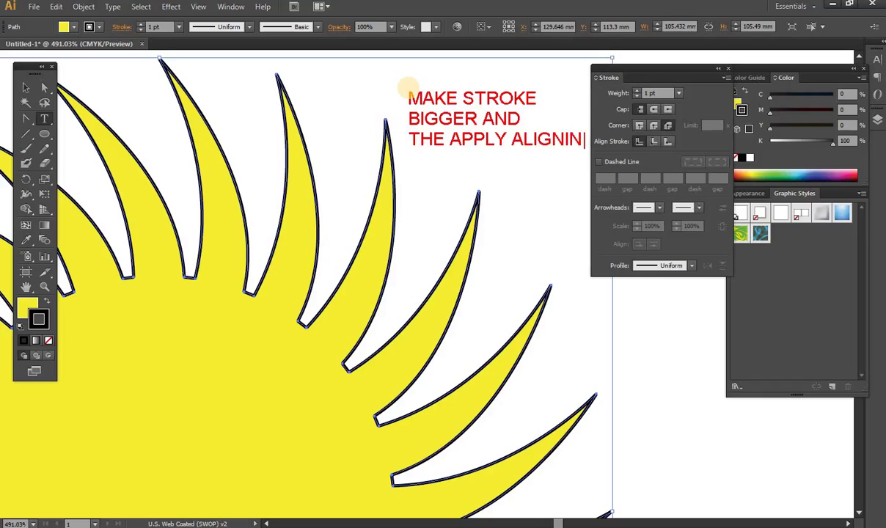
pyautogui.write('G')
pyautogui.press('Return')
pyautogui.write('FO')
pyautogui.write('R MAKING')
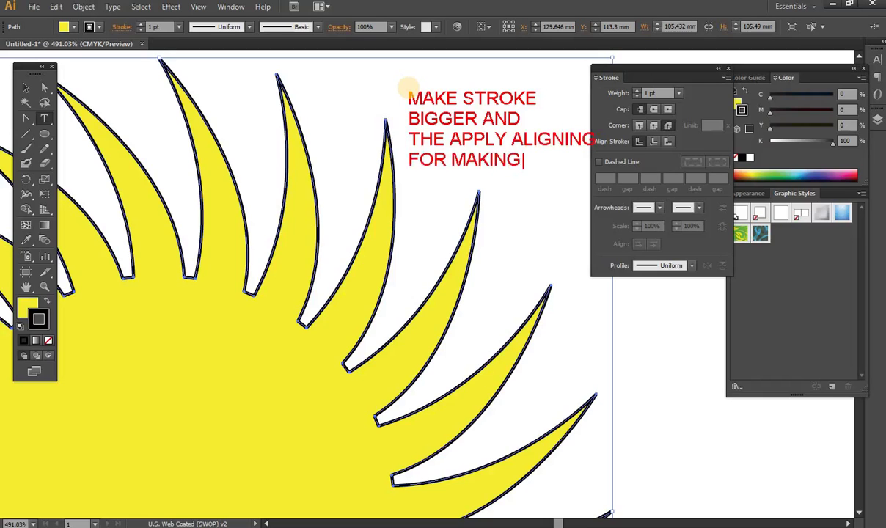
pyautogui.press('Return')
pyautogui.write('EA')
pyautogui.write('SILY')
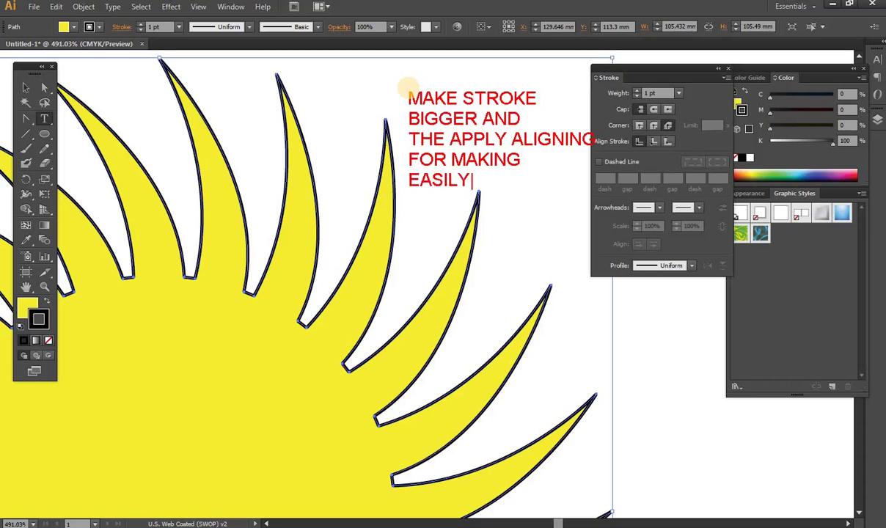
pyautogui.press('BackSpace')
pyautogui.press('BackSpace')
pyautogui.press('BackSpace')
pyautogui.press('BackSpace')
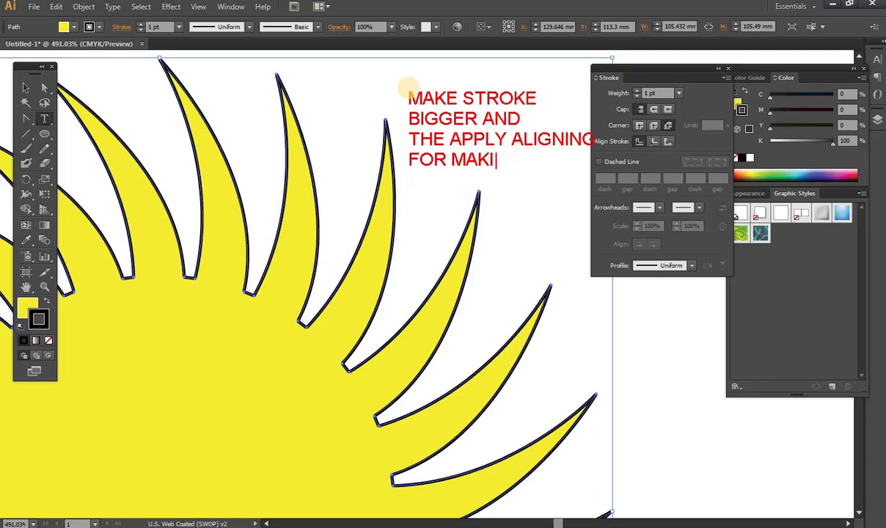
pyautogui.press('BackSpace')
pyautogui.press('BackSpace')
pyautogui.press('BackSpace')
pyautogui.press('BackSpace')
pyautogui.write('YO')
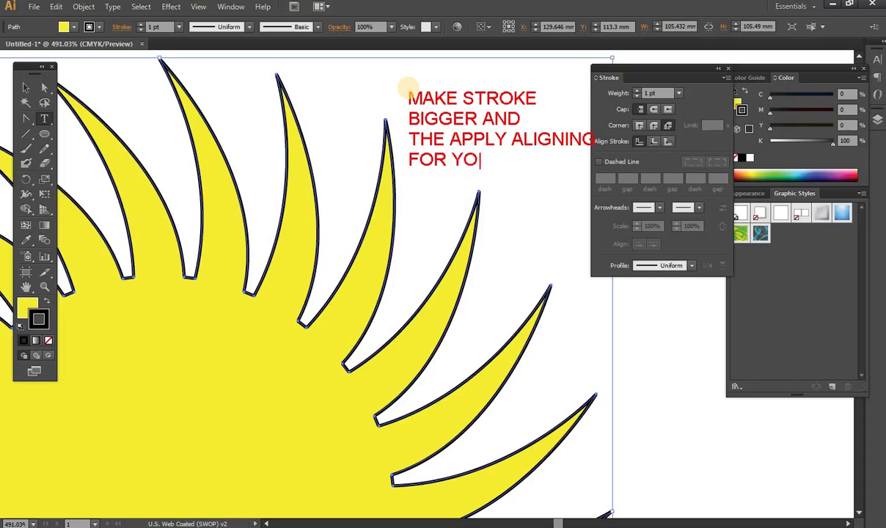
pyautogui.write('U CA')
pyautogui.write('N SEE')
pyautogui.press('Return')
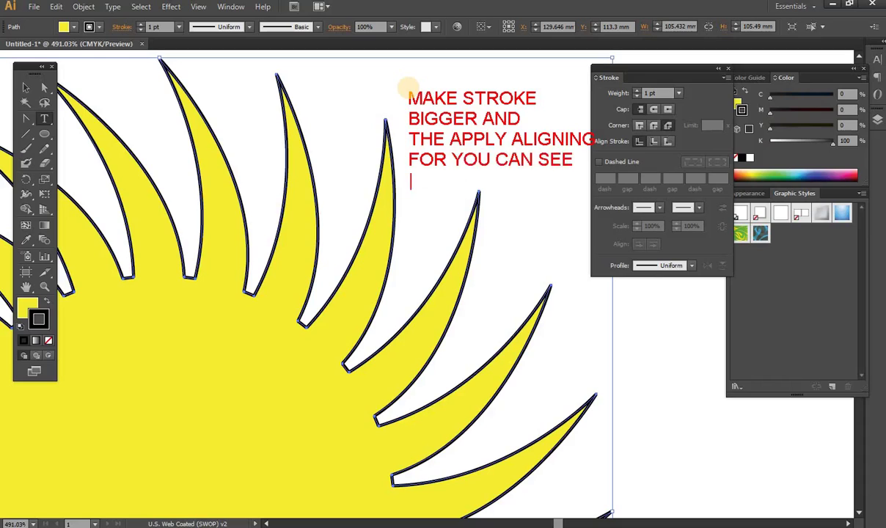
pyautogui.press('BackSpace')
pyautogui.press('BackSpace')
pyautogui.write('E')
pyautogui.press('Return')
pyautogui.write('CHANGING ')
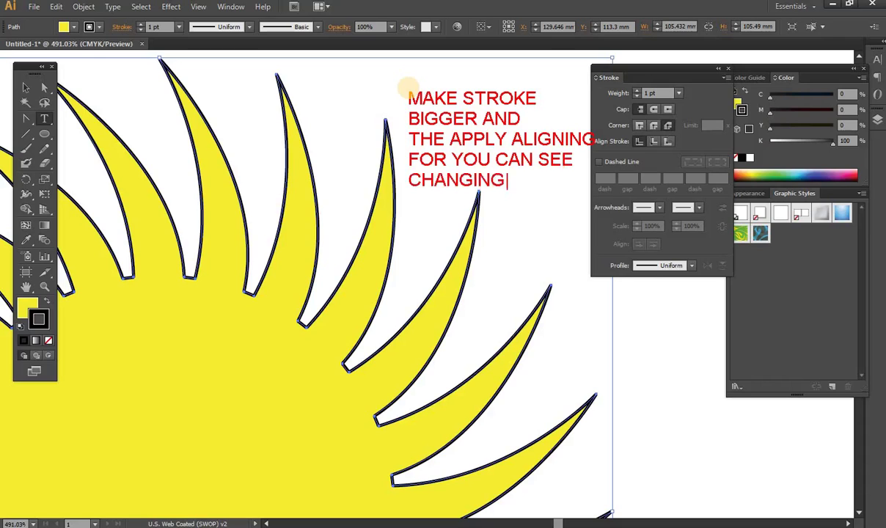
pyautogui.write('EASILY')
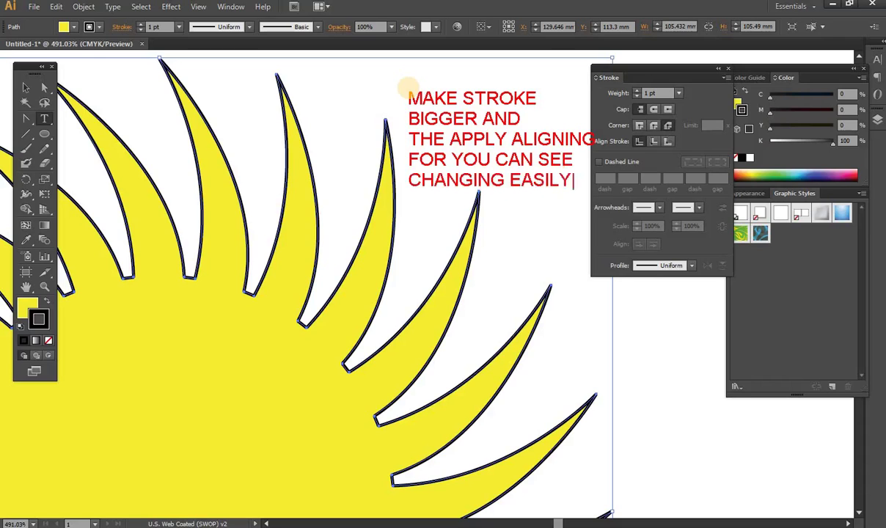
pyautogui.press('Escape')
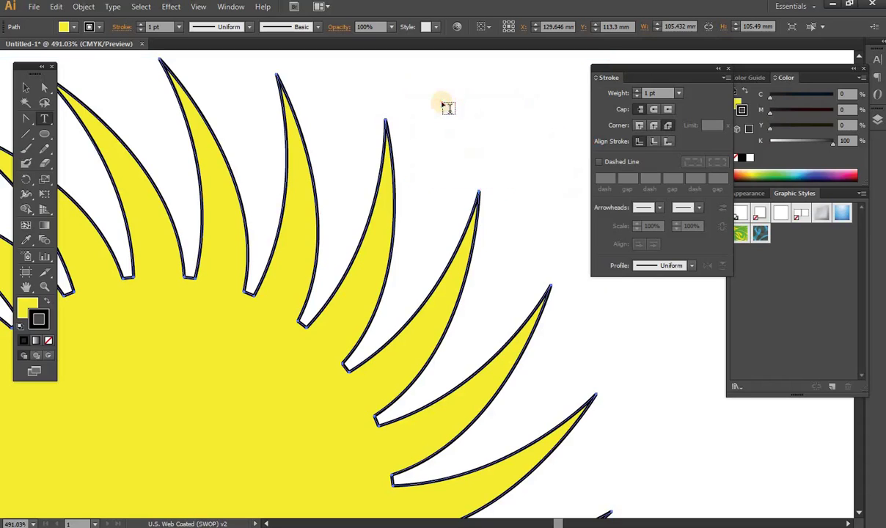
# Step: Raise the sunburst's stroke weight to 2 pt, then 3 pt
pyautogui.click(678, 93)
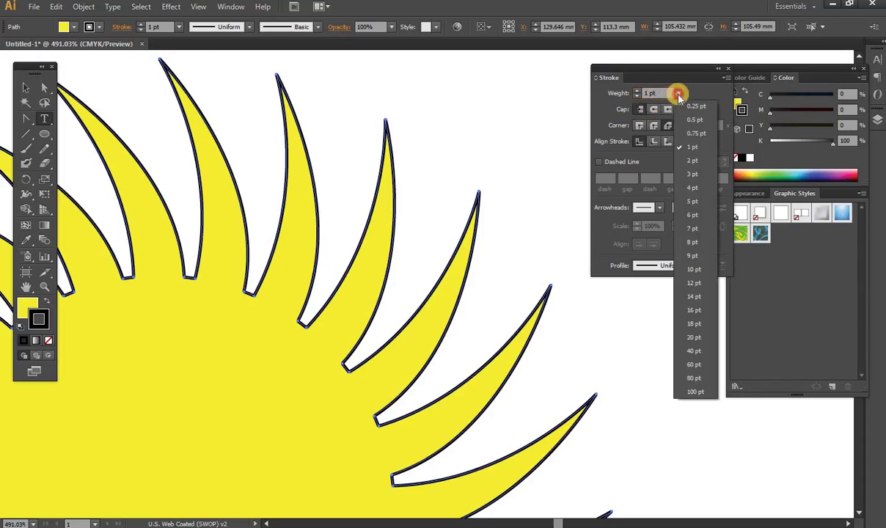
pyautogui.click(695, 160)
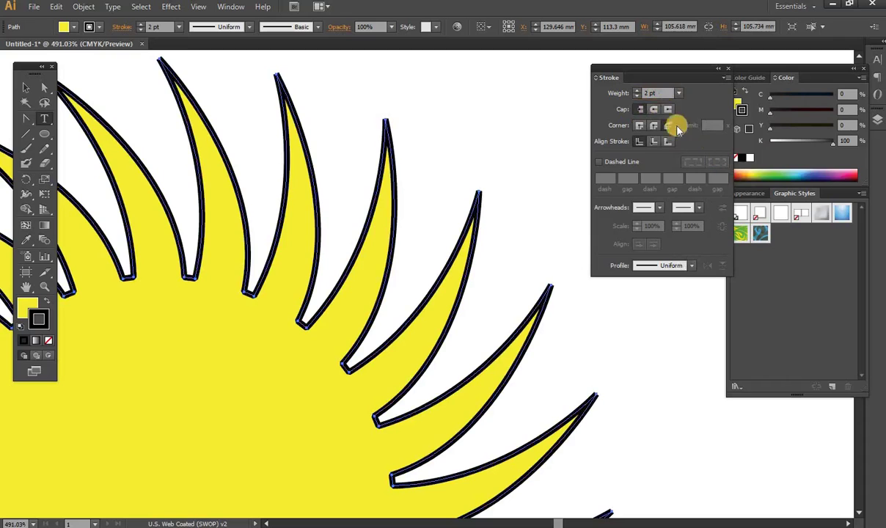
pyautogui.click(678, 94)
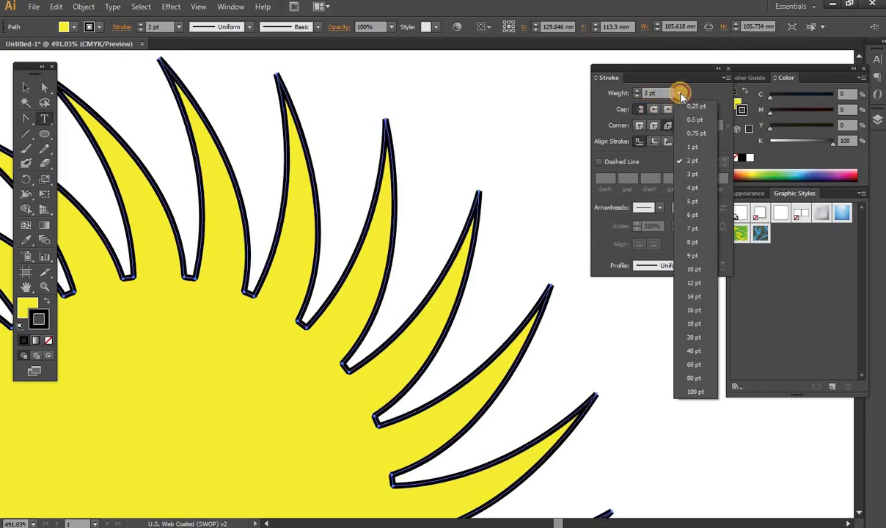
pyautogui.click(694, 176)
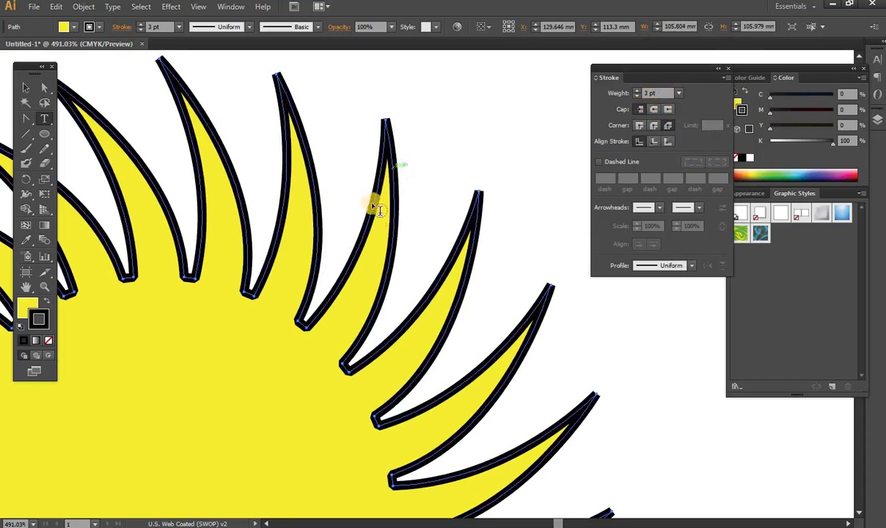
# Step: Draw a red pointer line from a spike edge labelled 'THIS IS CENTRE'
pyautogui.press('v')
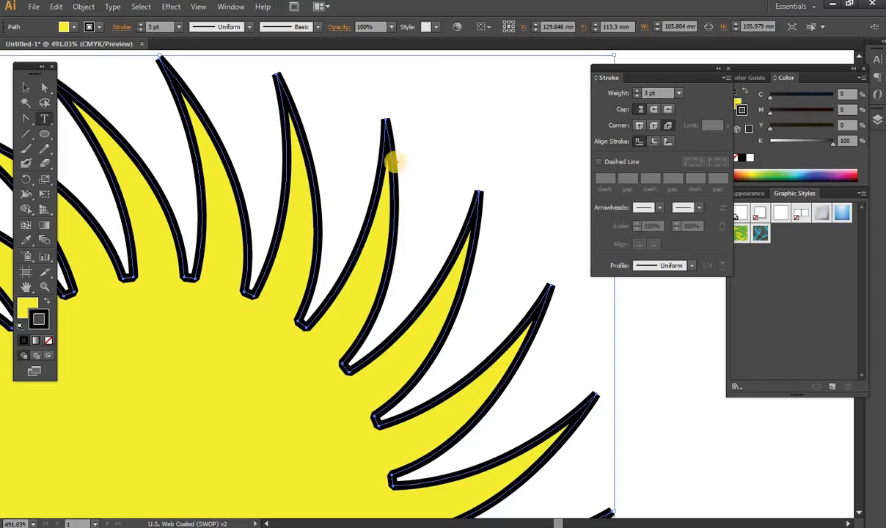
pyautogui.moveTo(394, 159); pyautogui.dragTo(448, 154)
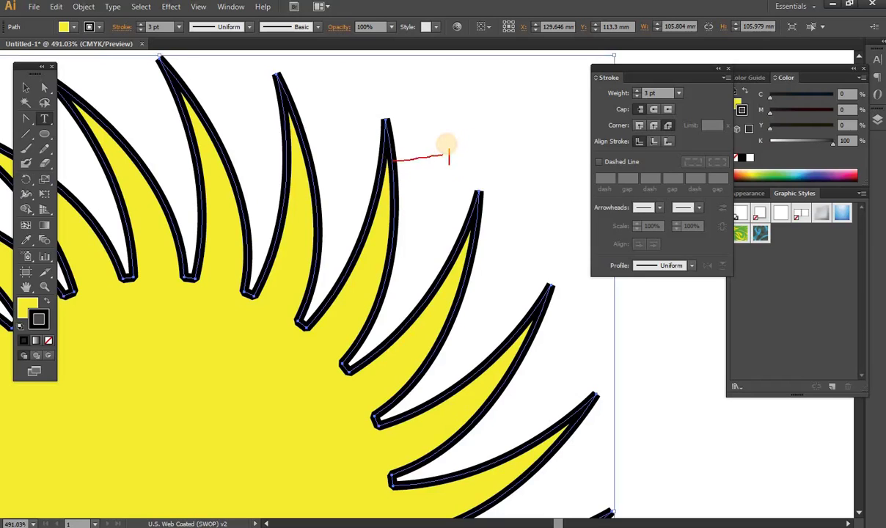
pyautogui.write('THIS IS ')
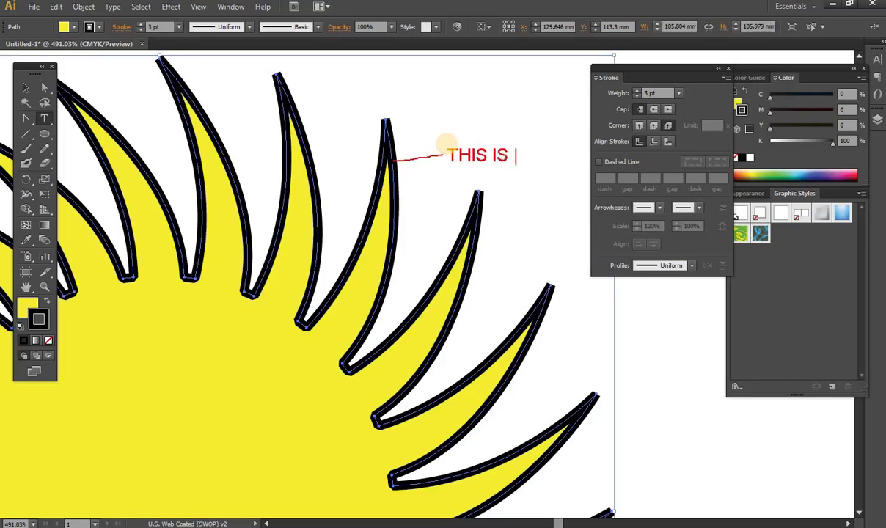
pyautogui.write('CENTR')
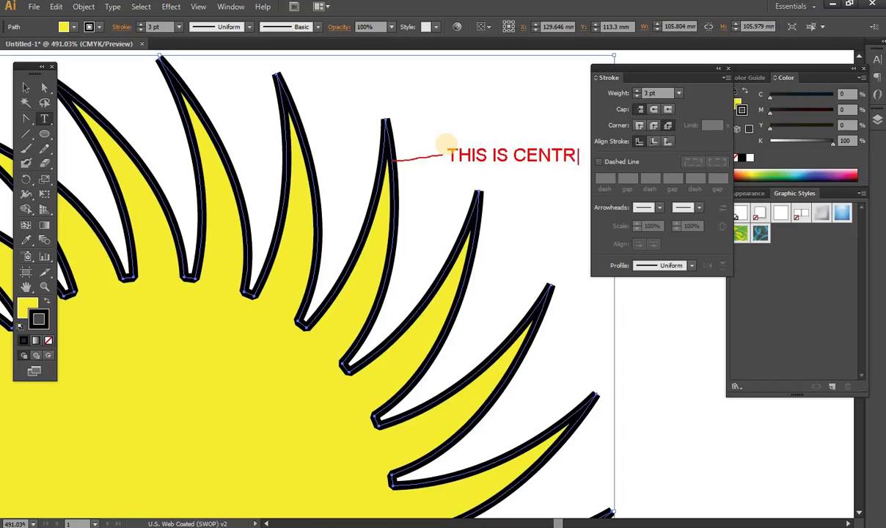
pyautogui.write('E')
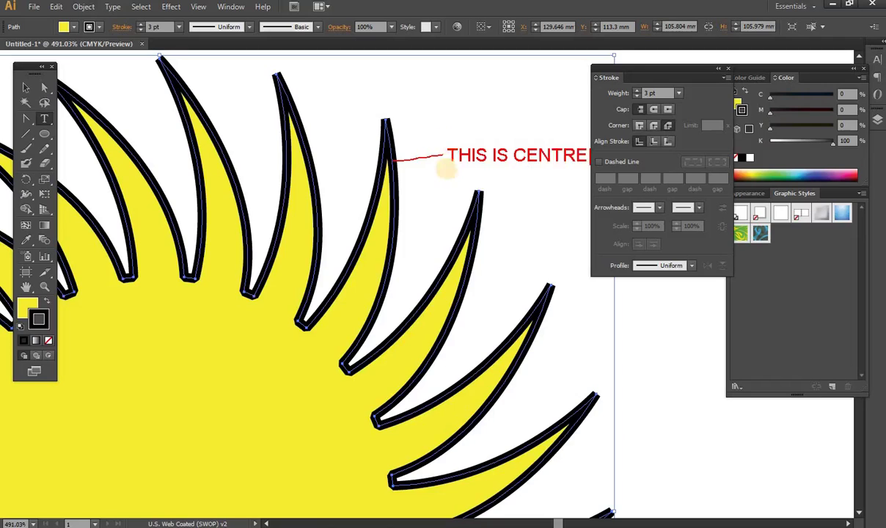
# Step: Undo the red label and align the stroke to the inside of the path
pyautogui.hotkey('ctrl', 'z')
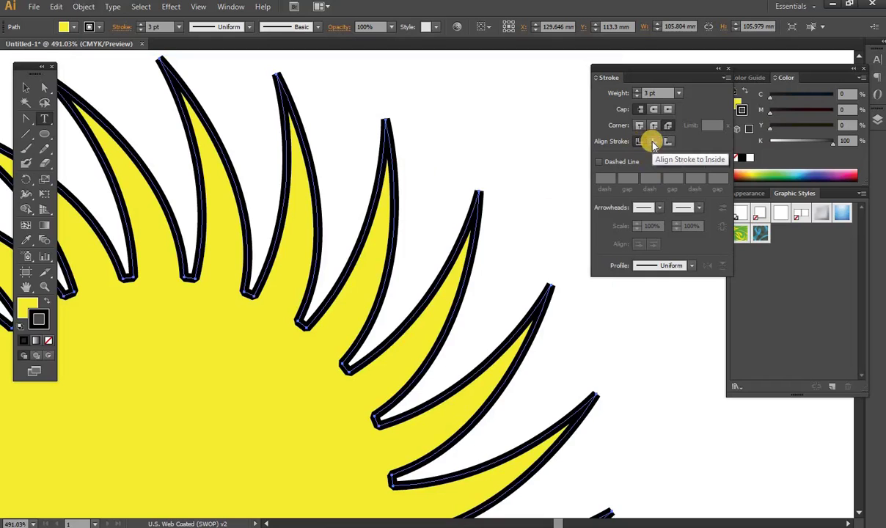
pyautogui.click(653, 142)
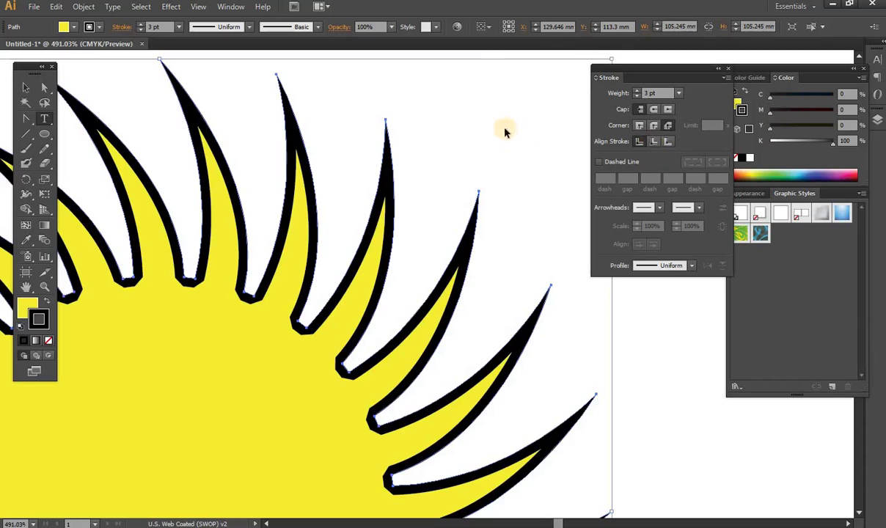
pyautogui.click(653, 142)
# Step: Write the red note 'THIS IS INSIDE ALIGNMENT' beside the spikes, then clear it
pyautogui.click(426, 123)
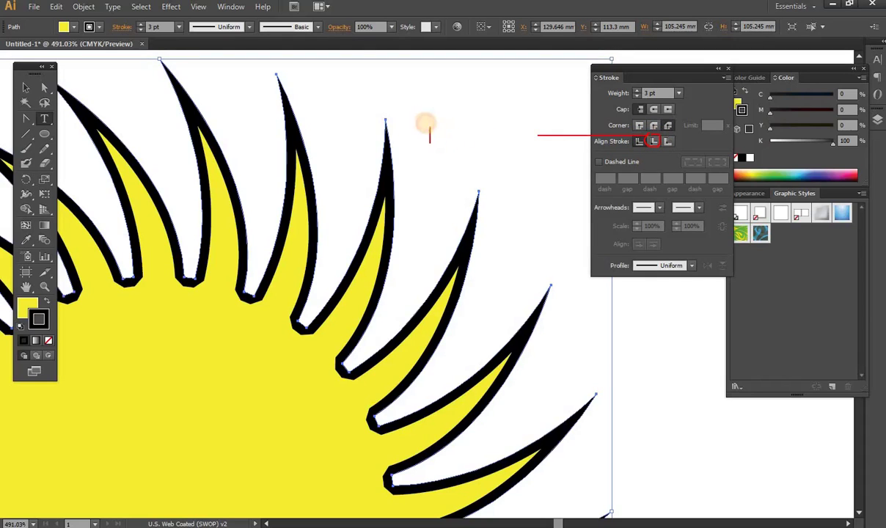
pyautogui.write('THIS I')
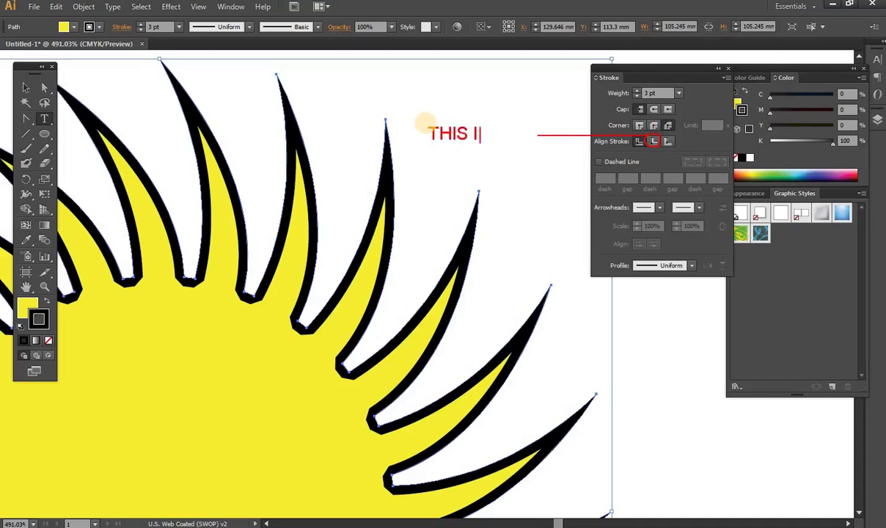
pyautogui.write('S INSIDE')
pyautogui.press('Return')
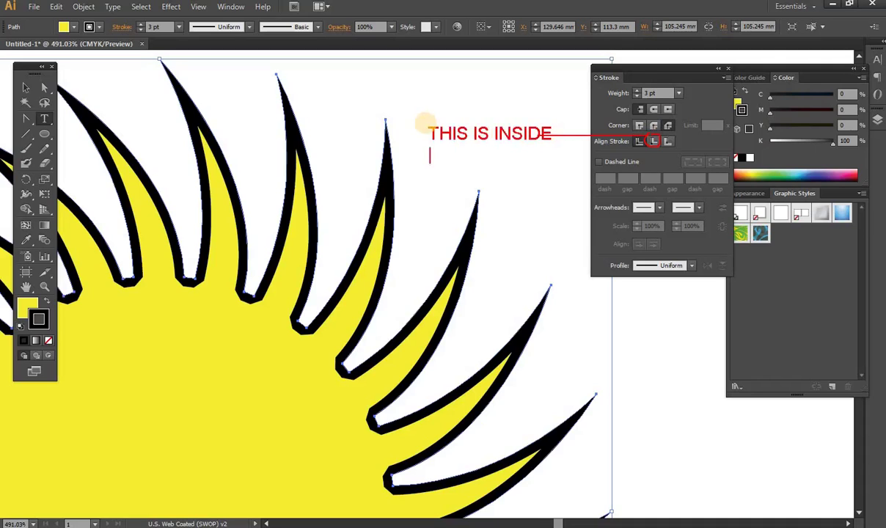
pyautogui.write('ALIGNME')
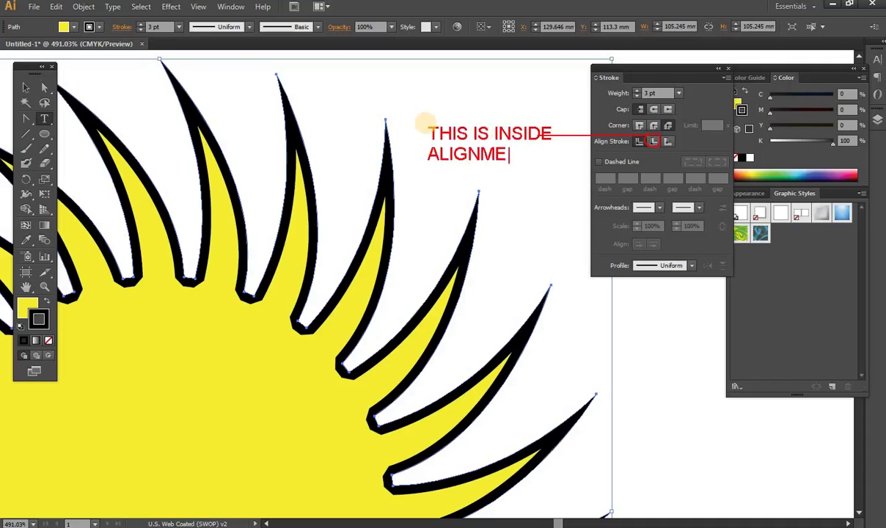
pyautogui.write('NT')
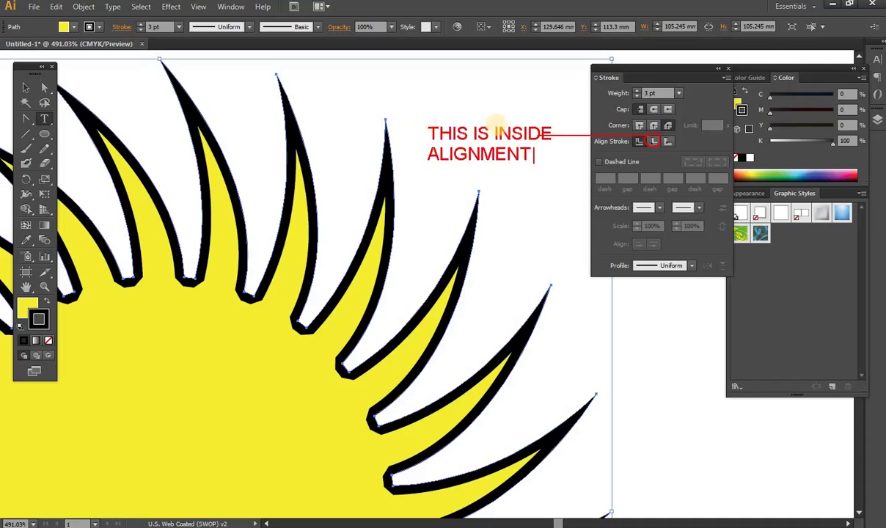
pyautogui.press('Escape')
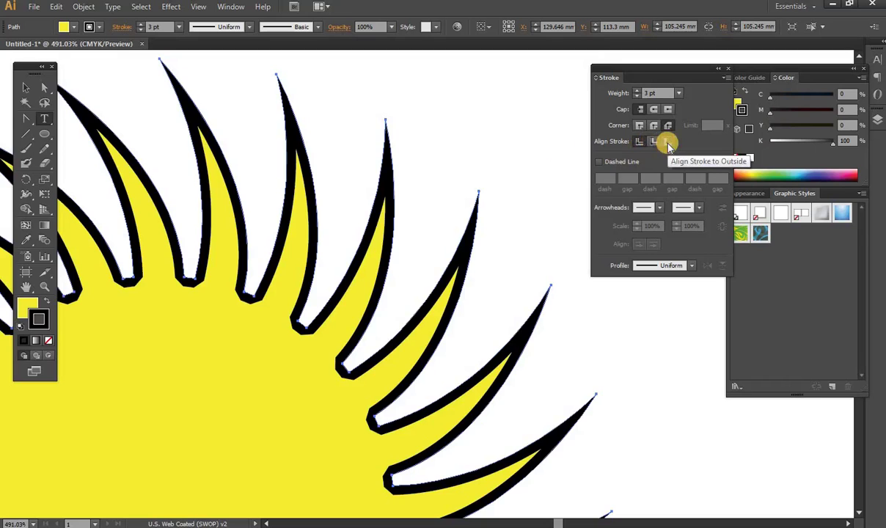
# Step: Align the stroke to Outside and circle that option in red
pyautogui.click(667, 143)
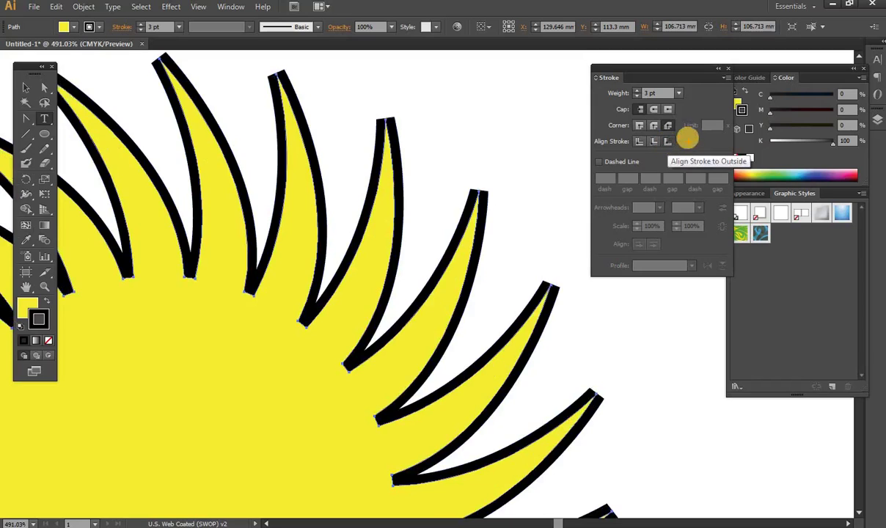
pyautogui.click(667, 131)
pyautogui.moveTo(667, 132); pyautogui.dragTo(743, 175)
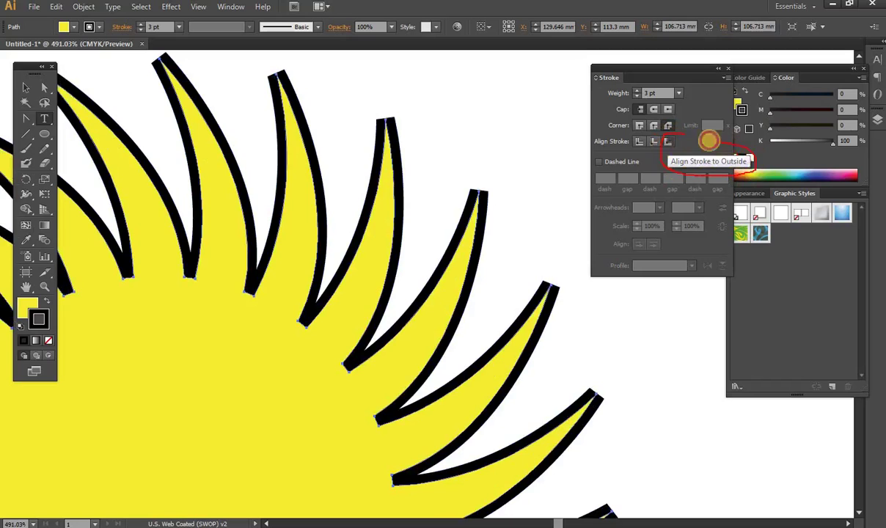
pyautogui.moveTo(741, 174); pyautogui.dragTo(671, 135)
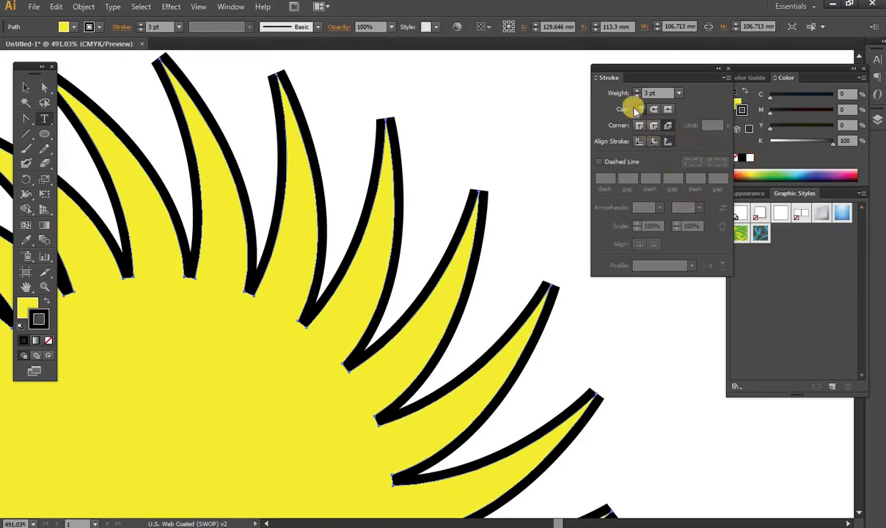
# Step: Try Inside alignment, then settle on Align Stroke to Center
pyautogui.click(654, 142)
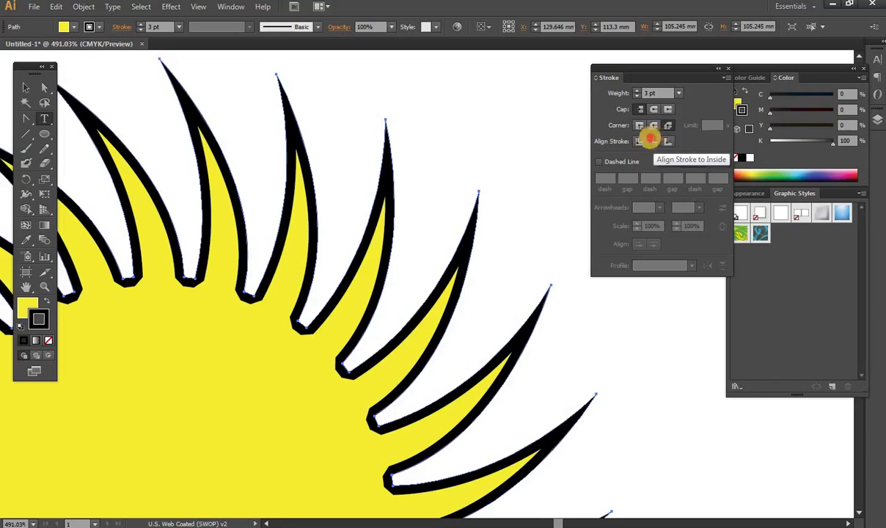
pyautogui.moveTo(652, 136)
pyautogui.mouseDown()
pyautogui.moveTo(642, 160)
pyautogui.moveTo(682, 176)
pyautogui.moveTo(721, 174)
pyautogui.moveTo(731, 148)
pyautogui.moveTo(657, 142)
pyautogui.mouseUp()
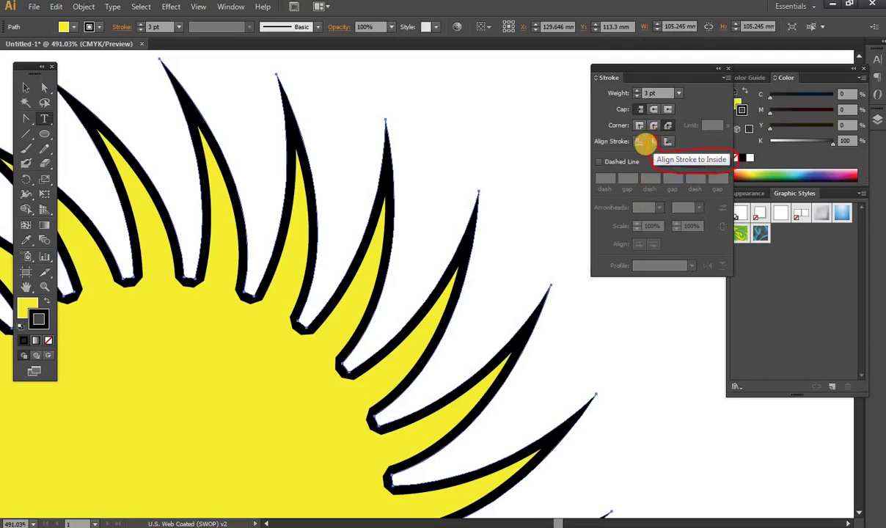
pyautogui.press('Escape')
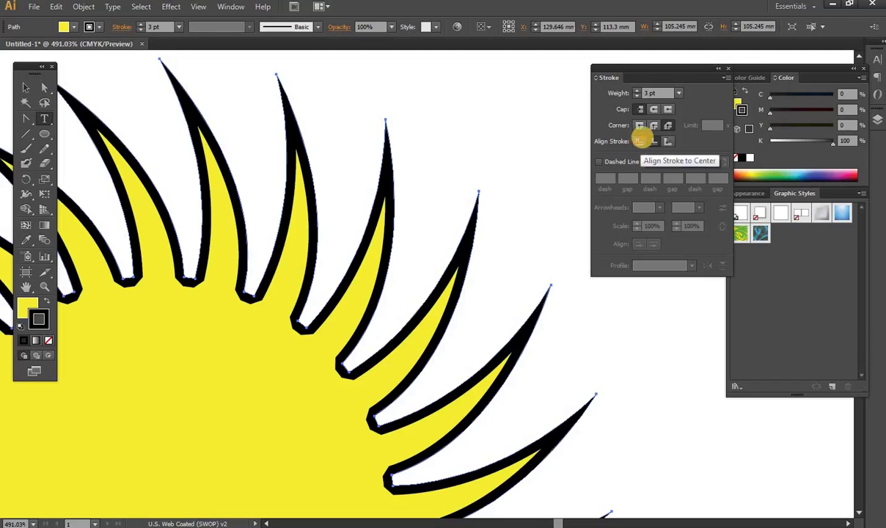
pyautogui.moveTo(639, 139)
pyautogui.mouseDown()
pyautogui.moveTo(705, 175)
pyautogui.moveTo(653, 154)
pyautogui.moveTo(650, 175)
pyautogui.moveTo(637, 169)
pyautogui.mouseUp()
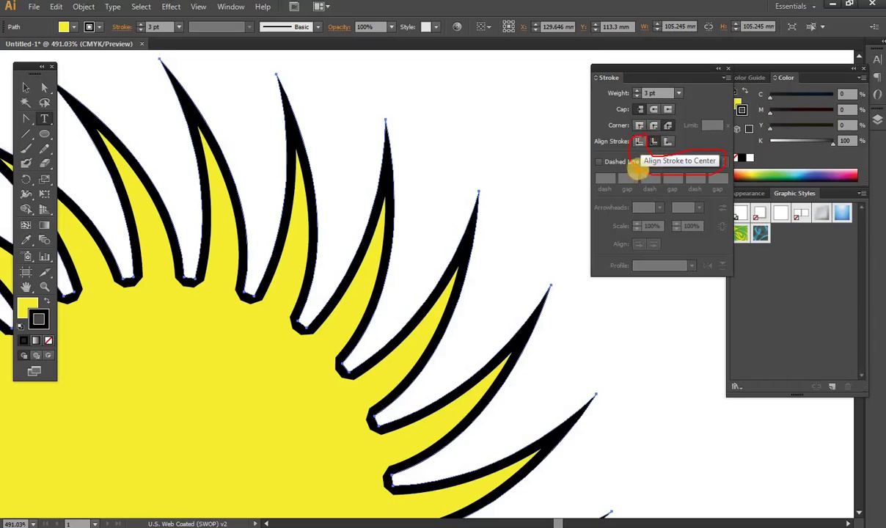
pyautogui.click(638, 141)
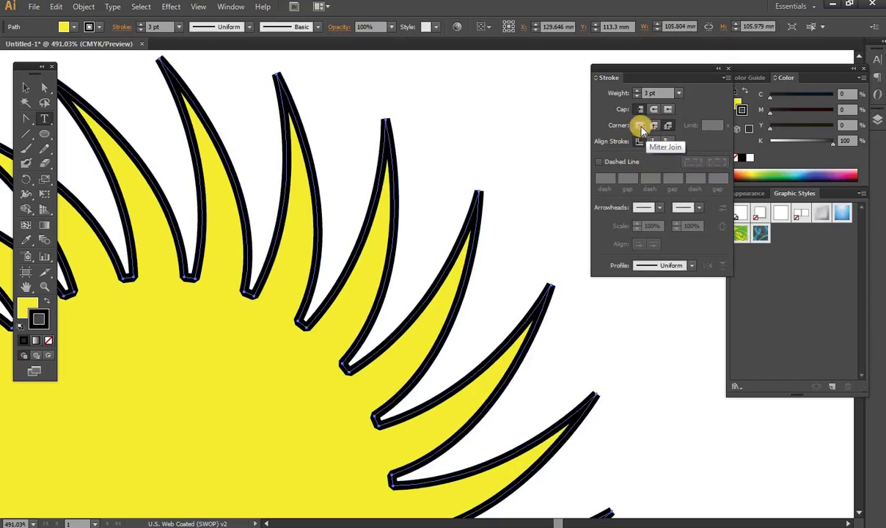
# Step: Give the sunburst's stroke a Miter Join and a dashed line with 12 pt dashes
pyautogui.click(639, 126)
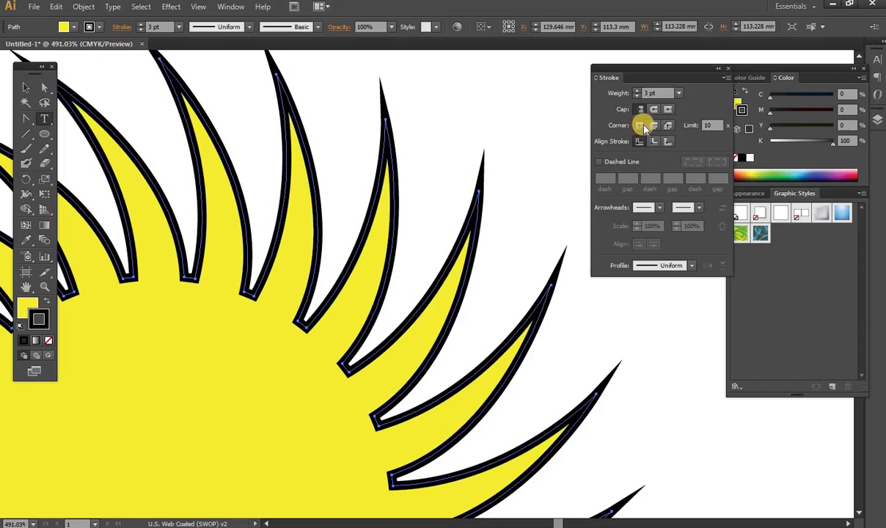
pyautogui.click(639, 127)
pyautogui.click(599, 163)
pyautogui.click(606, 178)
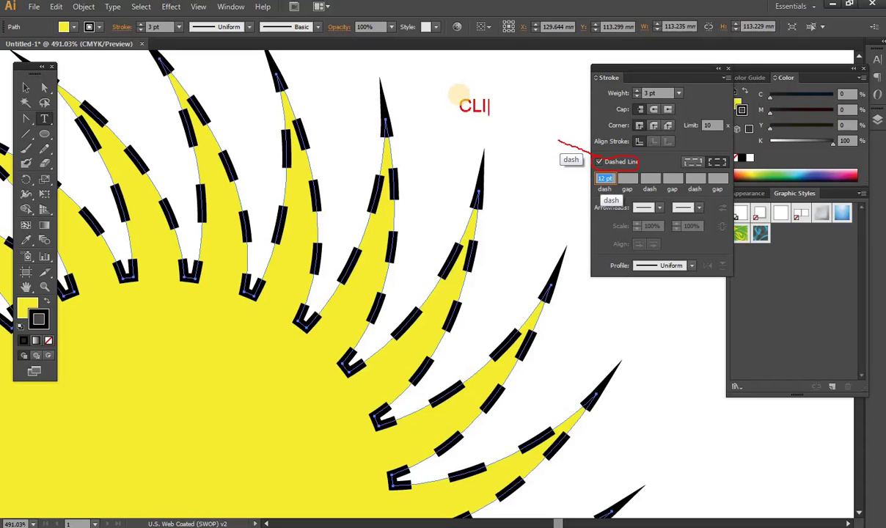
pyautogui.write('CK O')
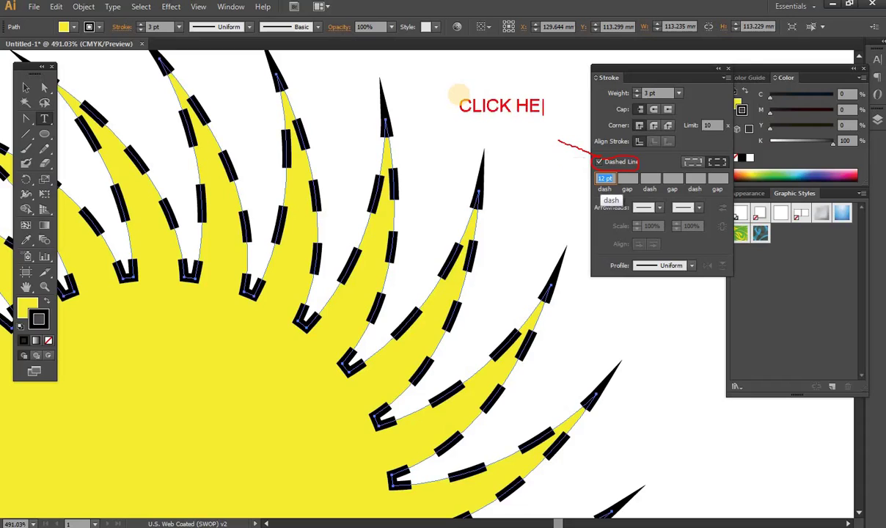
pyautogui.write('TO MA')
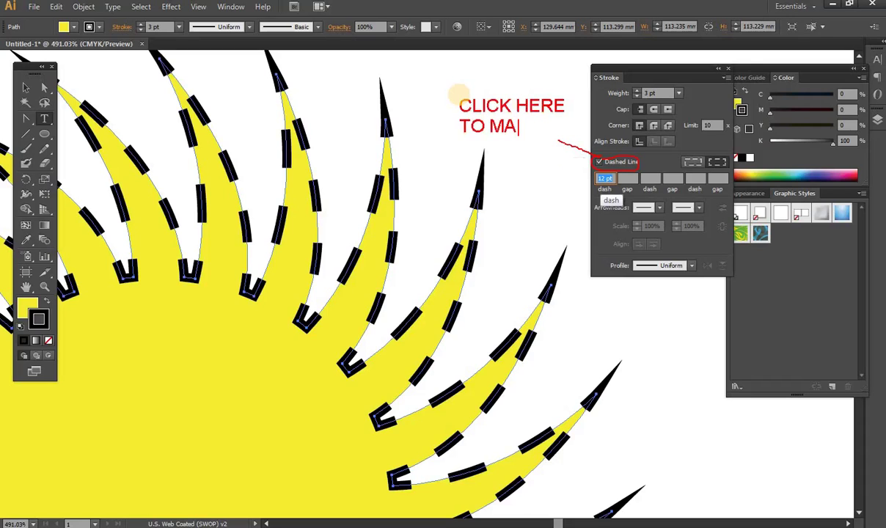
pyautogui.write('DASH')
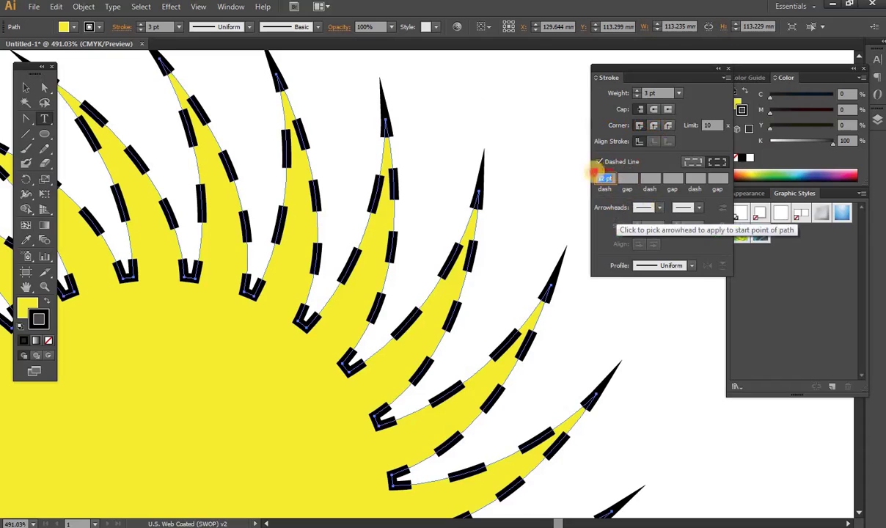
pyautogui.click(606, 180)
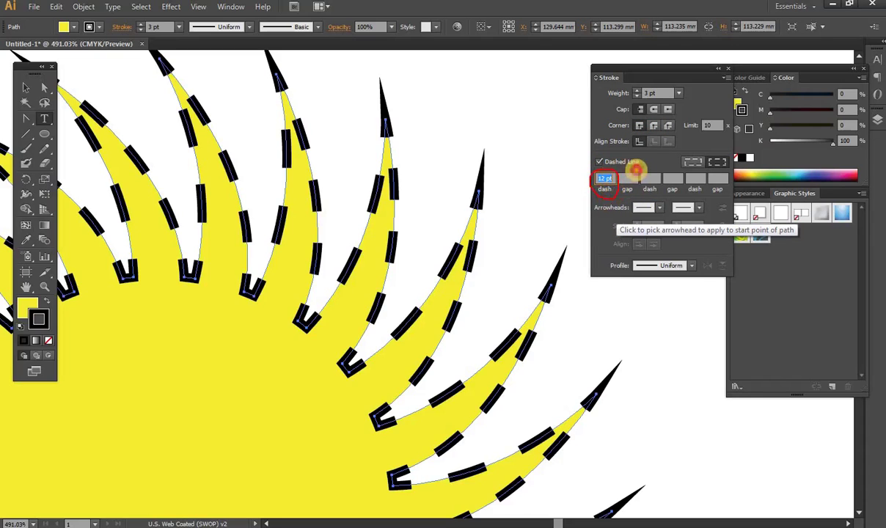
pyautogui.click(638, 182)
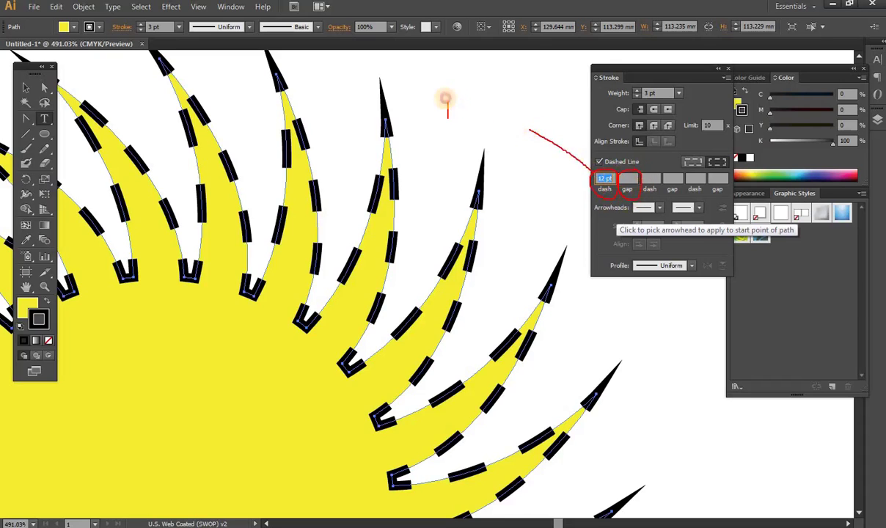
pyautogui.write('THIS I')
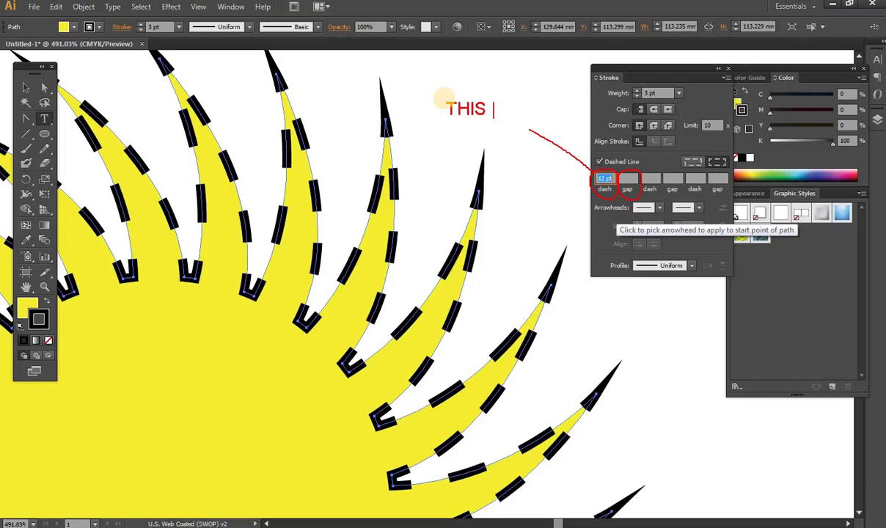
pyautogui.write('S GAP')
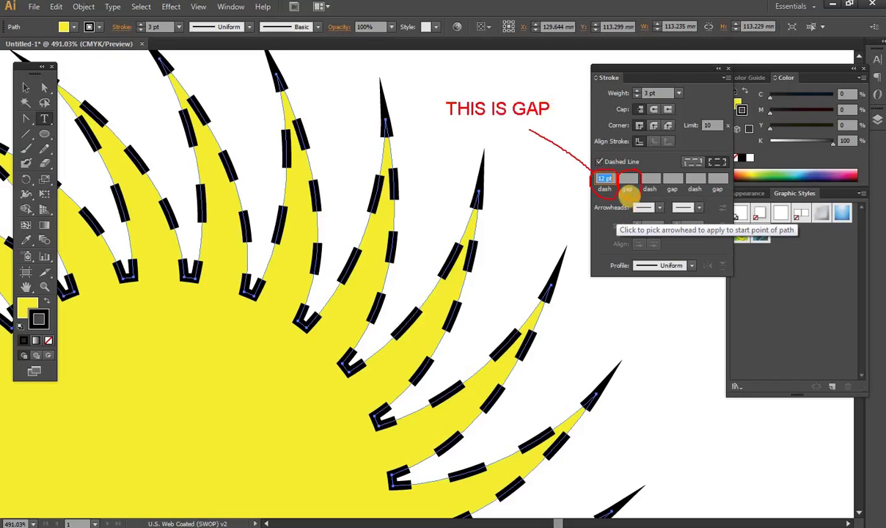
pyautogui.moveTo(629, 196); pyautogui.dragTo(648, 313)
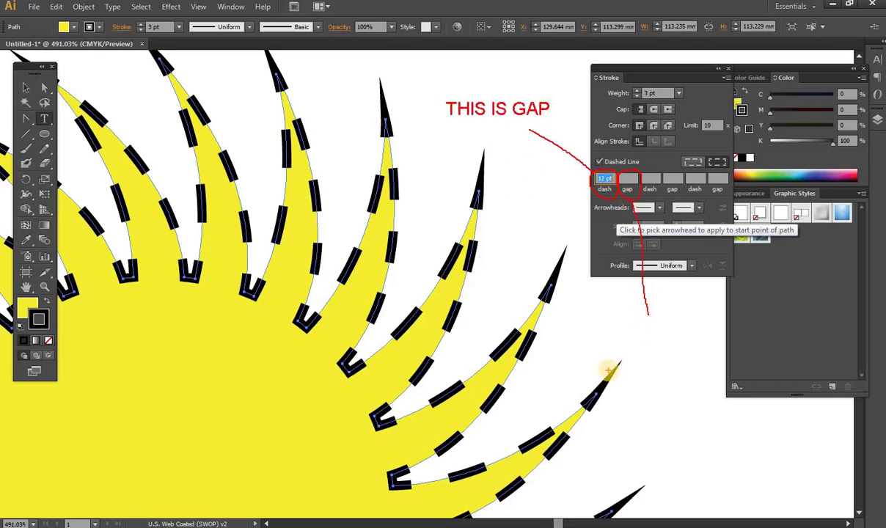
pyautogui.click(576, 327)
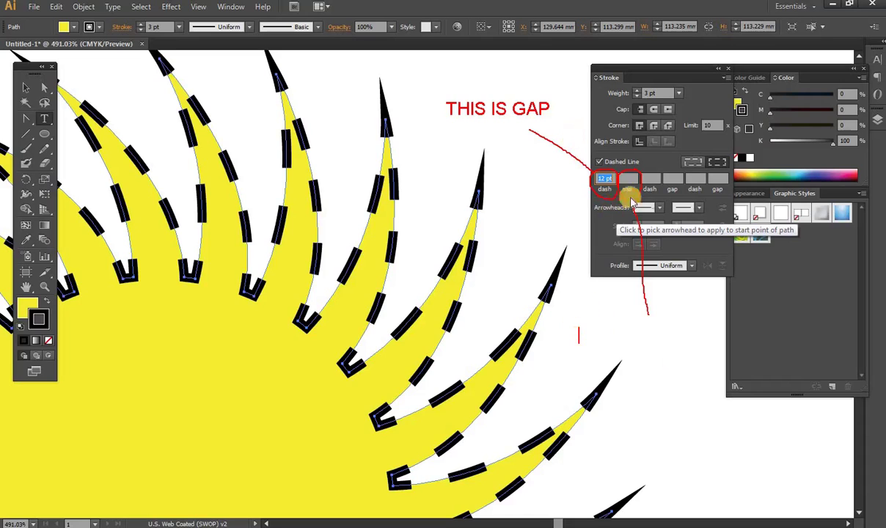
pyautogui.press('Escape')
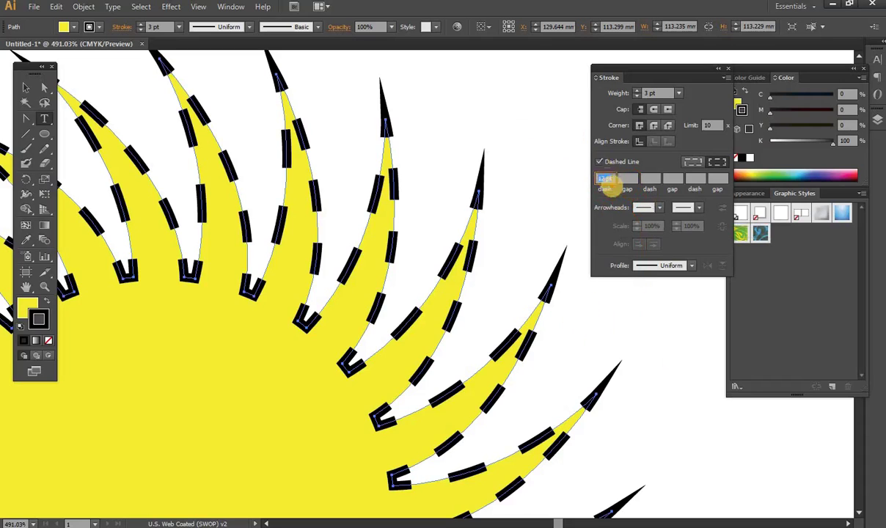
# Step: Circle the 12 pt dash value in red and label it 'THIS IS DASH'
pyautogui.moveTo(603, 165); pyautogui.dragTo(482, 111)
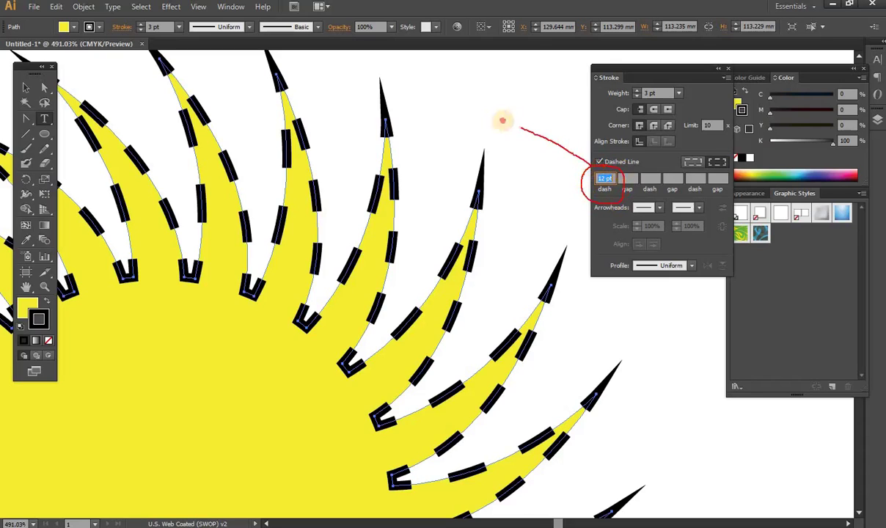
pyautogui.moveTo(408, 99); pyautogui.dragTo(406, 80)
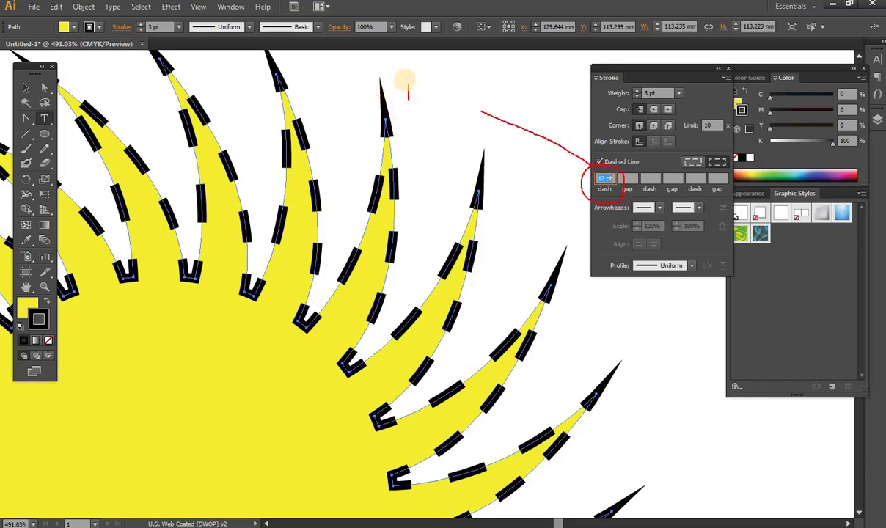
pyautogui.write('THIS ')
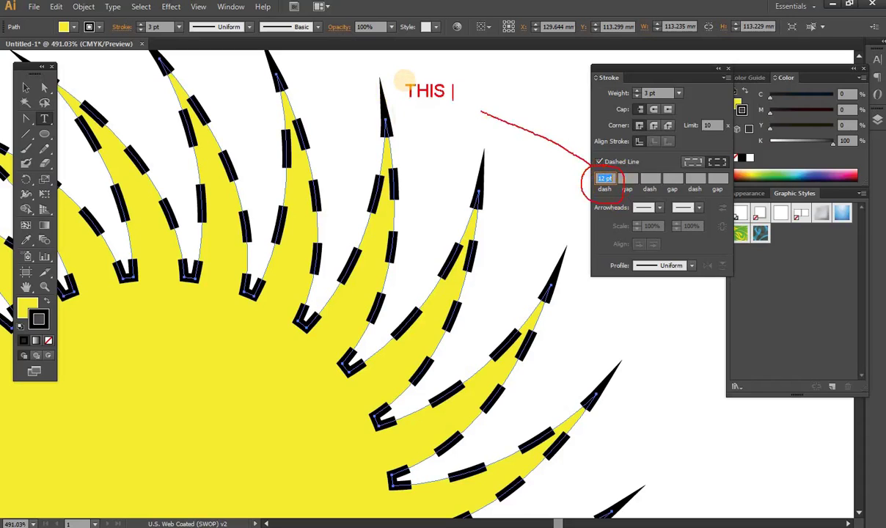
pyautogui.write('IS DASH')
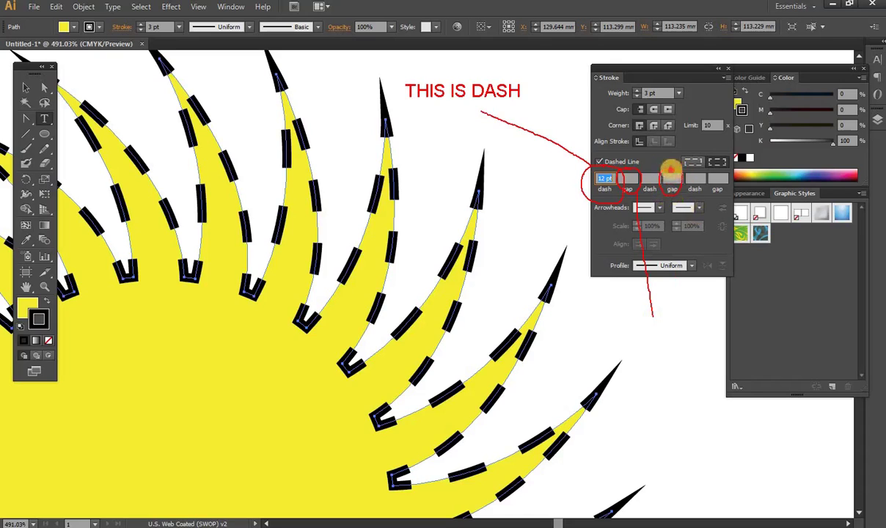
# Step: Mark the gap and next dash values with red strokes, then clear all notes
pyautogui.moveTo(673, 196); pyautogui.dragTo(672, 318)
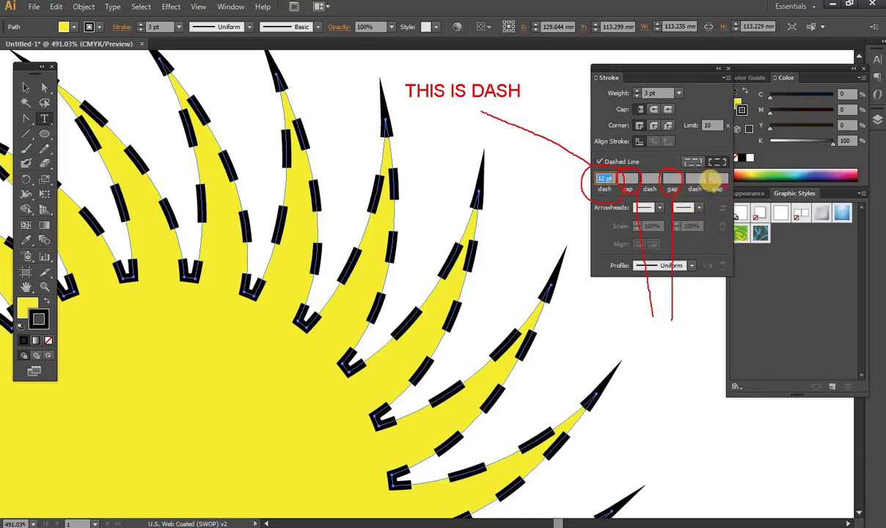
pyautogui.moveTo(690, 185)
pyautogui.mouseDown()
pyautogui.moveTo(704, 176)
pyautogui.moveTo(523, 90)
pyautogui.mouseUp()
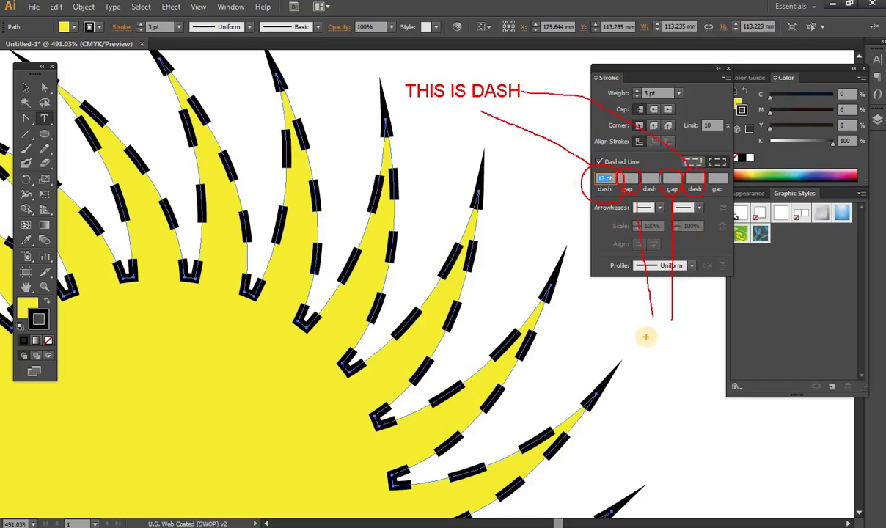
pyautogui.moveTo(622, 327); pyautogui.dragTo(622, 342)
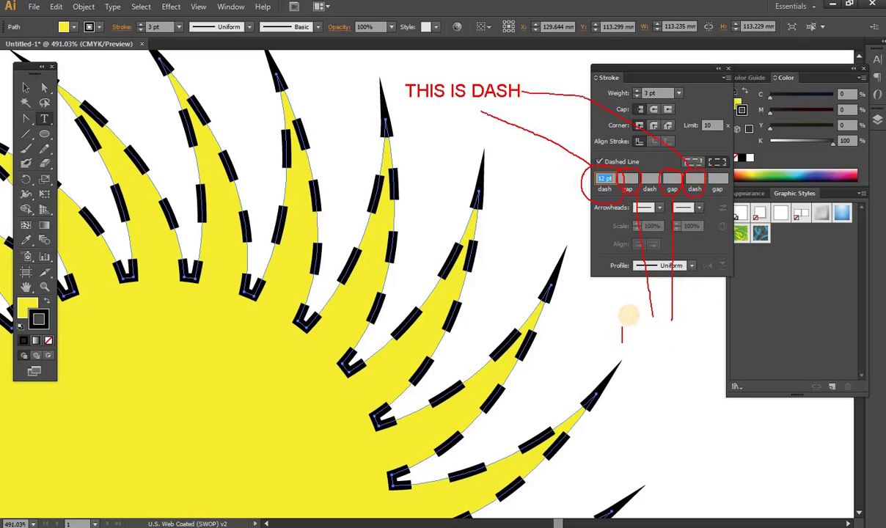
pyautogui.write('THIS IS GAP')
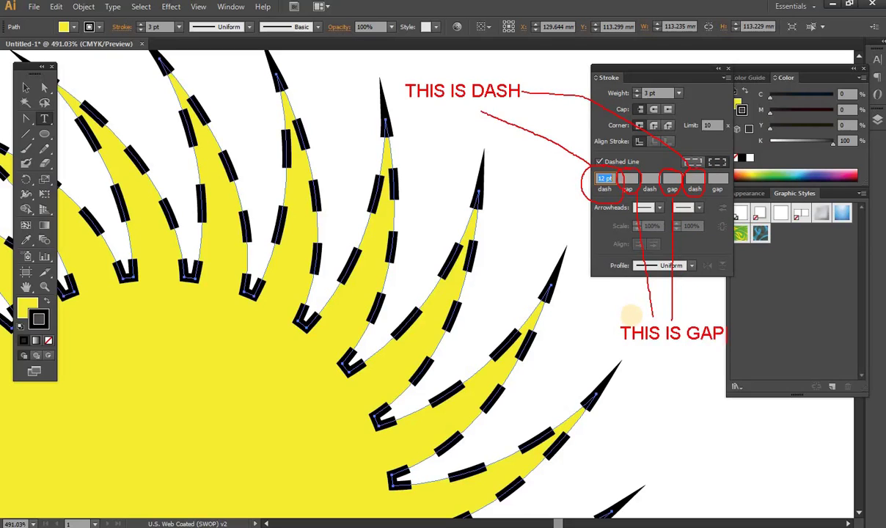
pyautogui.press('Escape')
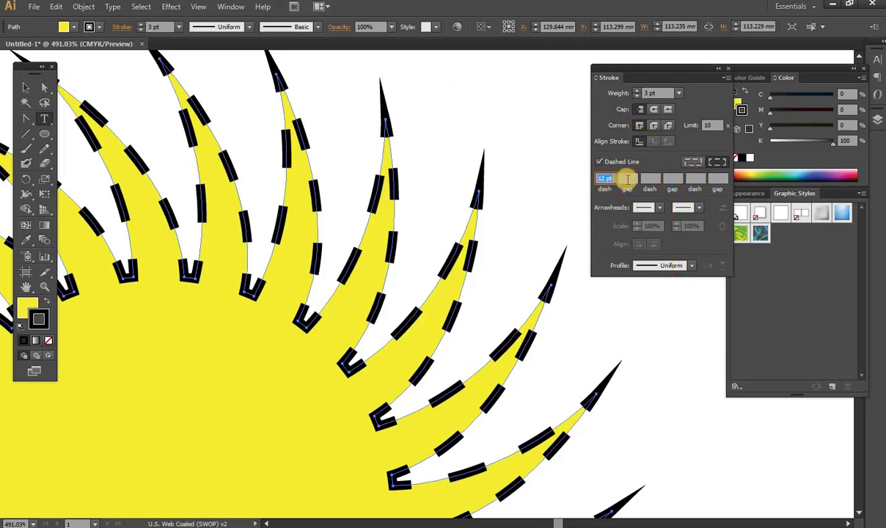
# Step: Try 2 and 4 pt gaps, then settle on 6 pt dashes with 6 pt gaps
pyautogui.click(629, 184)
pyautogui.write('2')
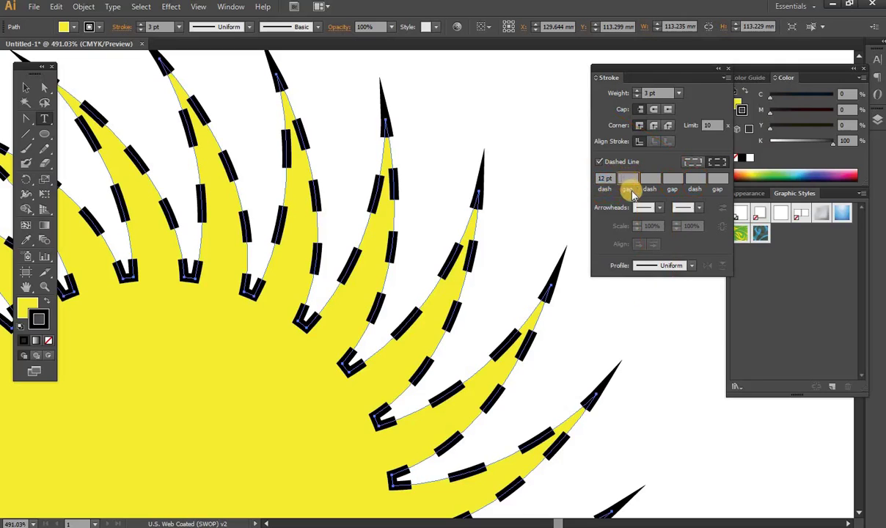
pyautogui.press('Return')
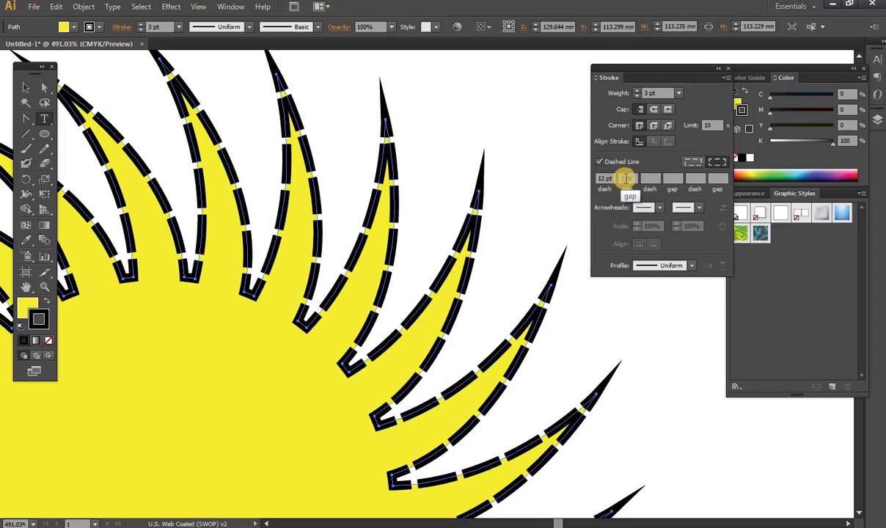
pyautogui.click(625, 178)
pyautogui.write('4')
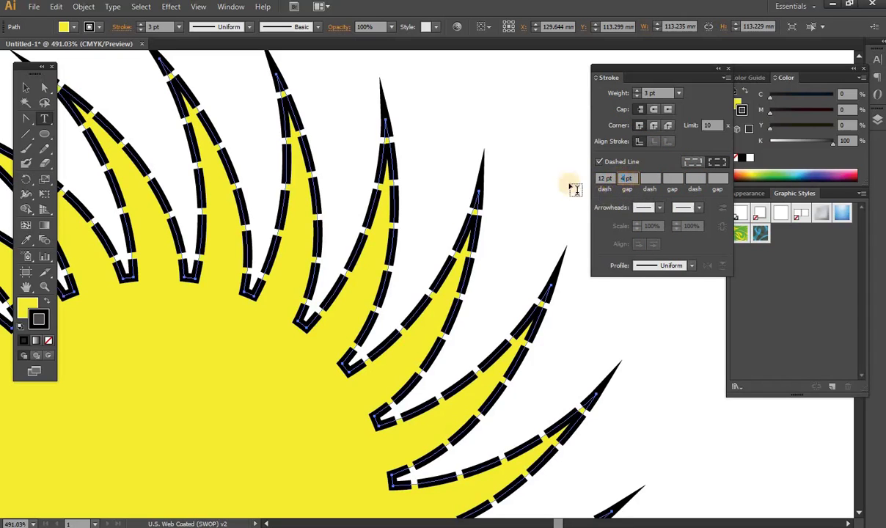
pyautogui.press('Return')
pyautogui.click(609, 179)
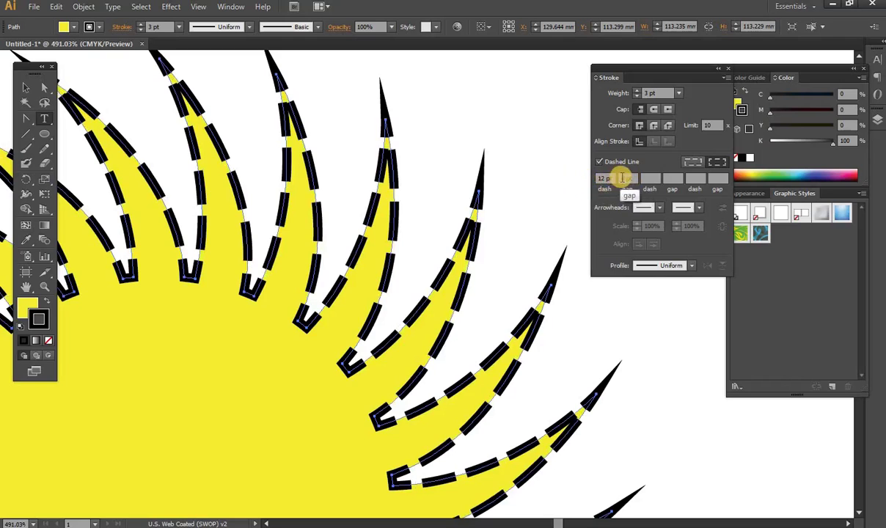
pyautogui.click(624, 179)
pyautogui.write('6')
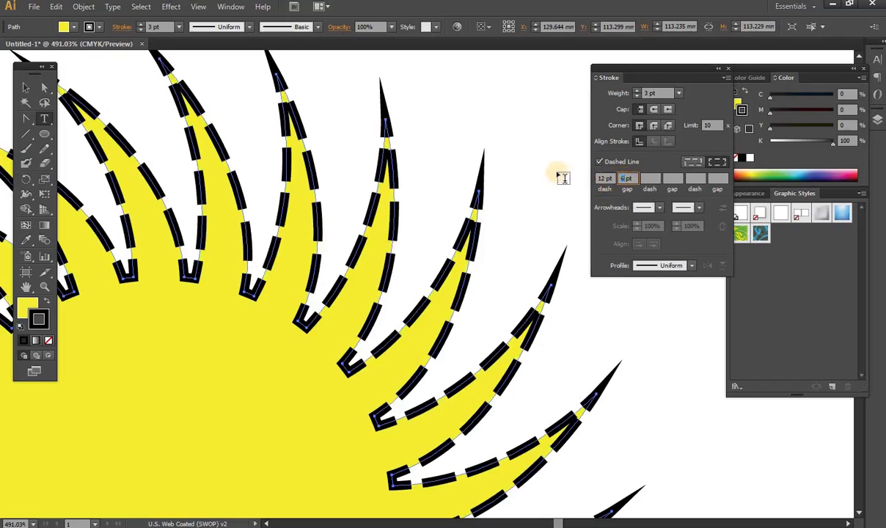
pyautogui.press('Return')
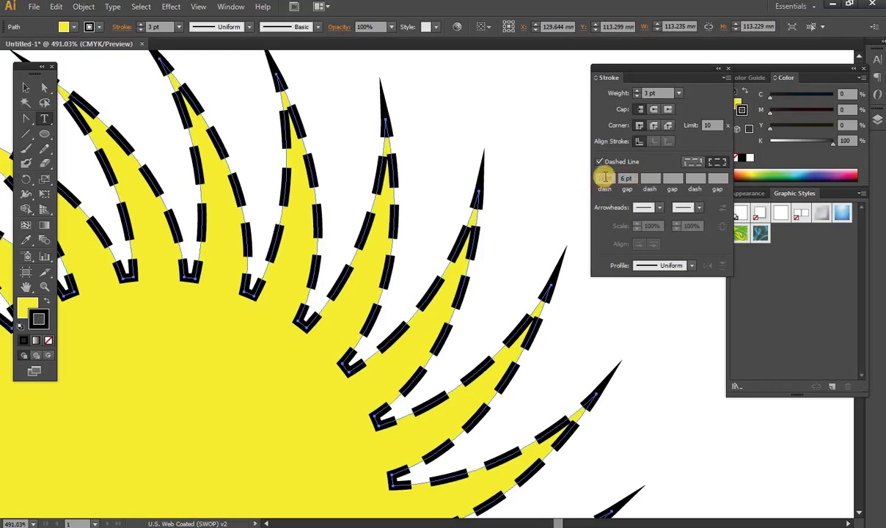
pyautogui.write('6')
pyautogui.press('Return')
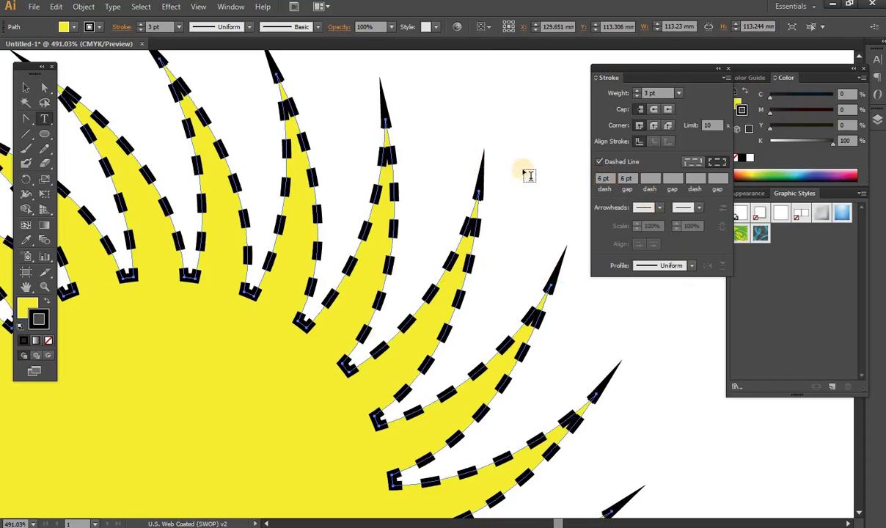
# Step: Turn off Dashed Line and zoom out to show the whole sunburst
pyautogui.click(600, 162)
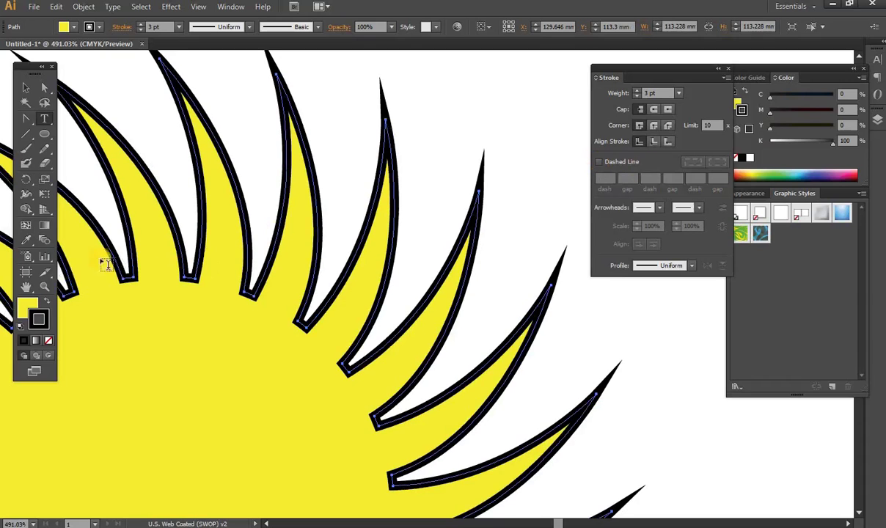
pyautogui.click(44, 287)
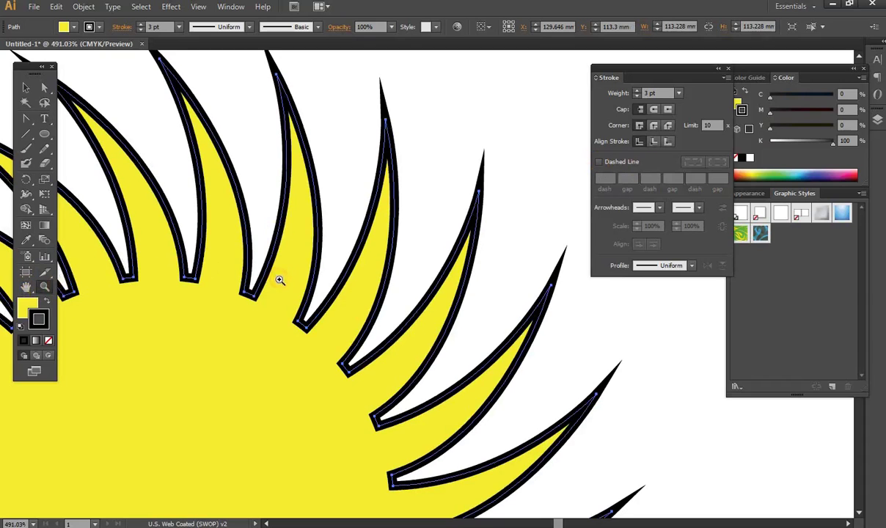
pyautogui.keyDown('alt'); pyautogui.click(391, 235); pyautogui.keyUp('alt')
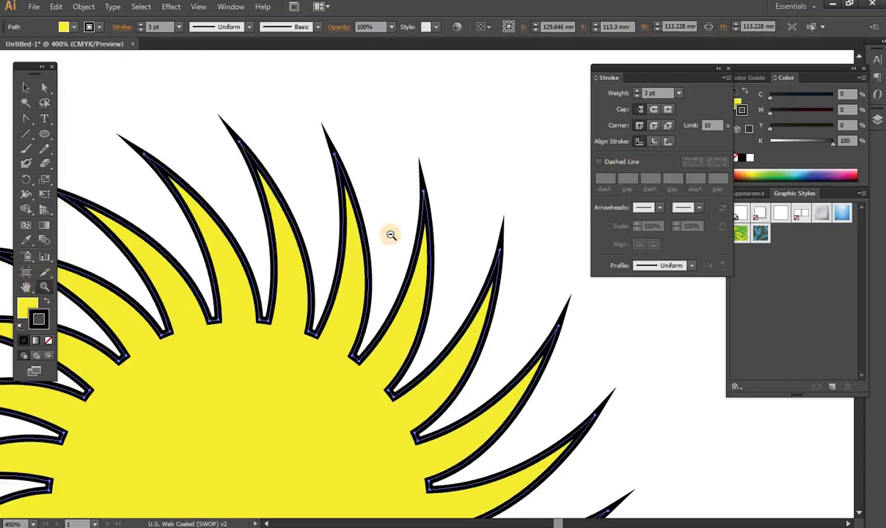
pyautogui.keyDown('alt'); pyautogui.click(327, 401); pyautogui.keyUp('alt')
pyautogui.scroll(-3, 327, 434)
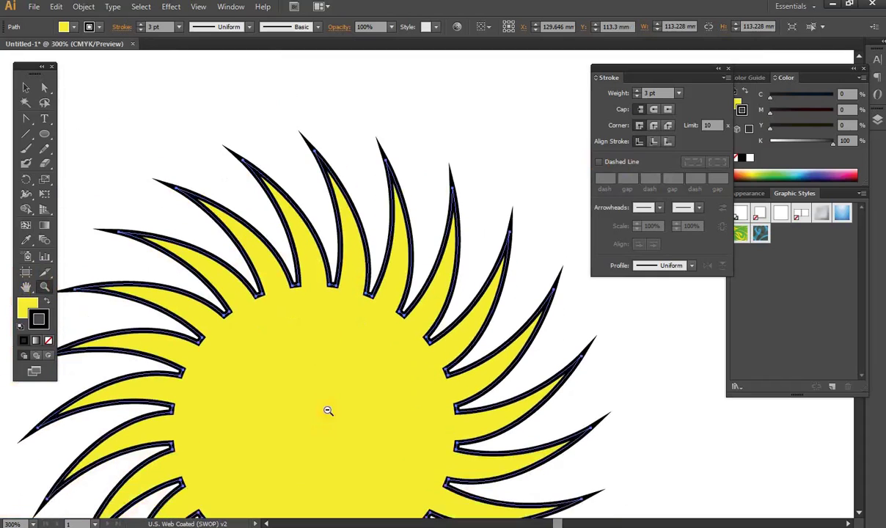
pyautogui.keyDown('alt'); pyautogui.click(328, 409); pyautogui.keyUp('alt')
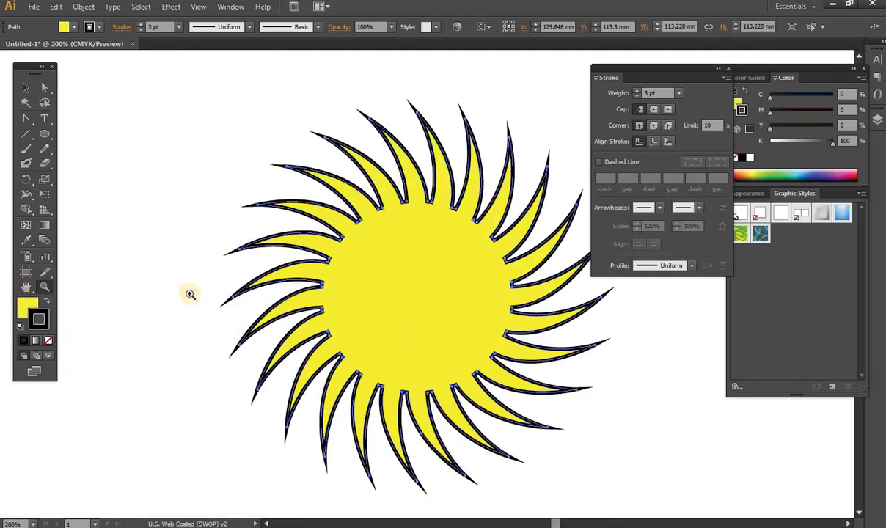
# Step: Toggle between the Type and Selection tools, ending on Selection
pyautogui.press('t')
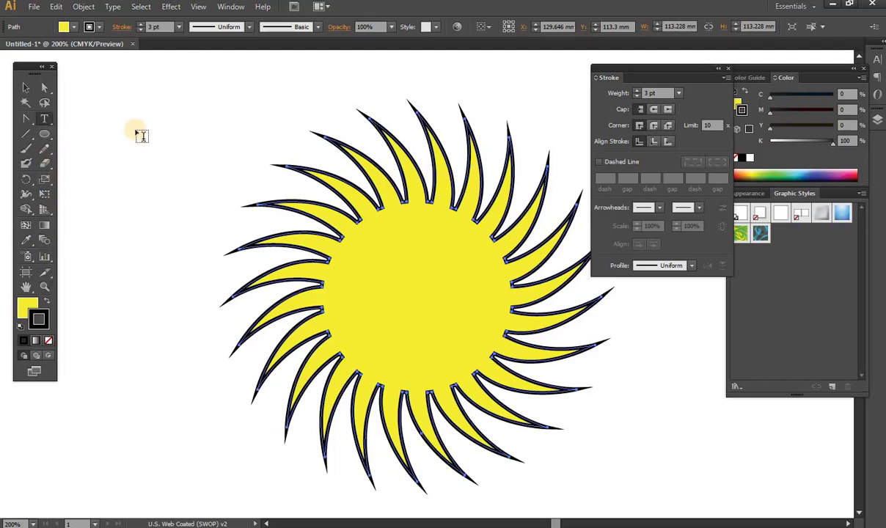
pyautogui.press('v')
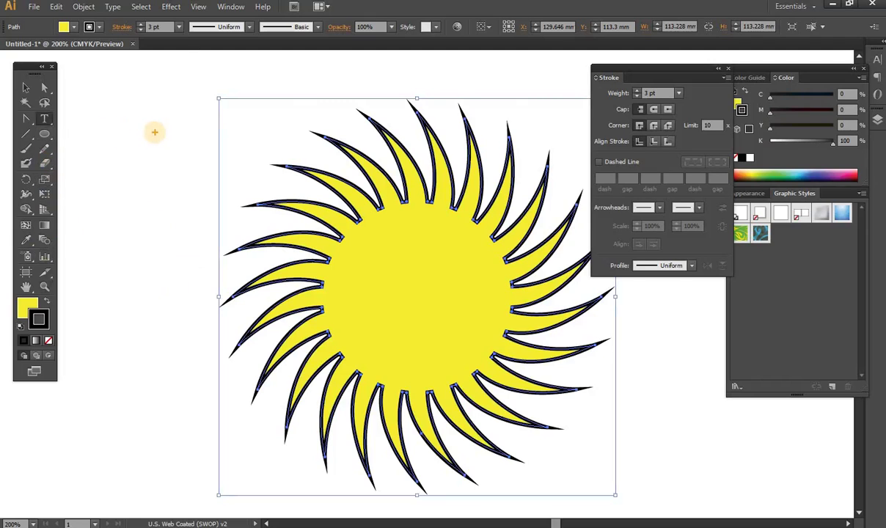
pyautogui.press('t')
pyautogui.press('v')
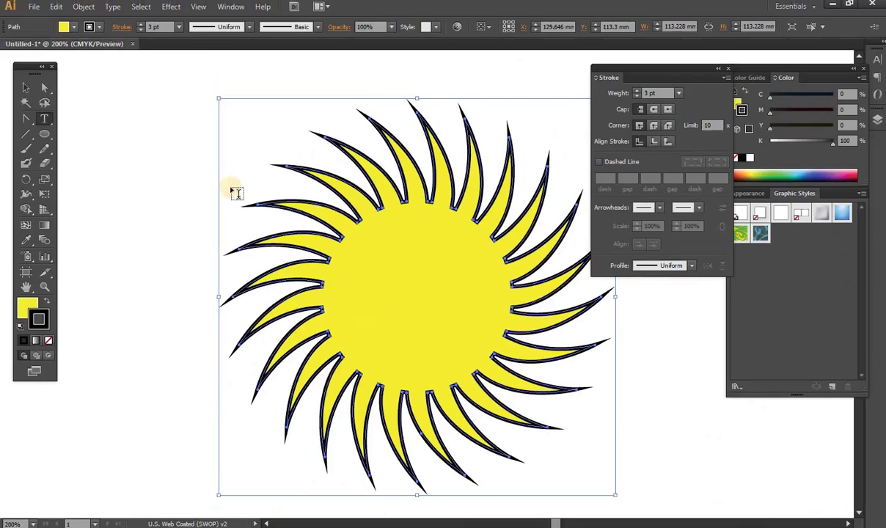
# Step: Scale the sunburst down to about 65 mm and move it to the page's upper-left
pyautogui.press('t')
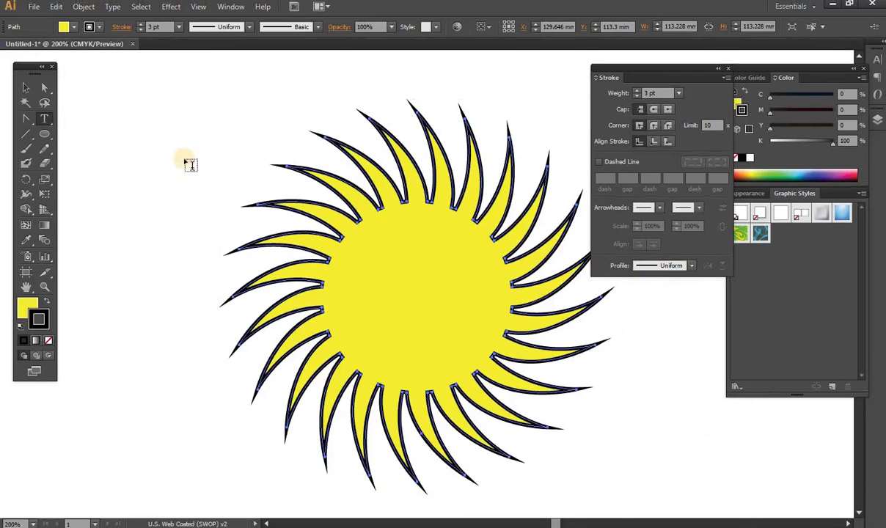
pyautogui.click(33, 88)
pyautogui.click(143, 104)
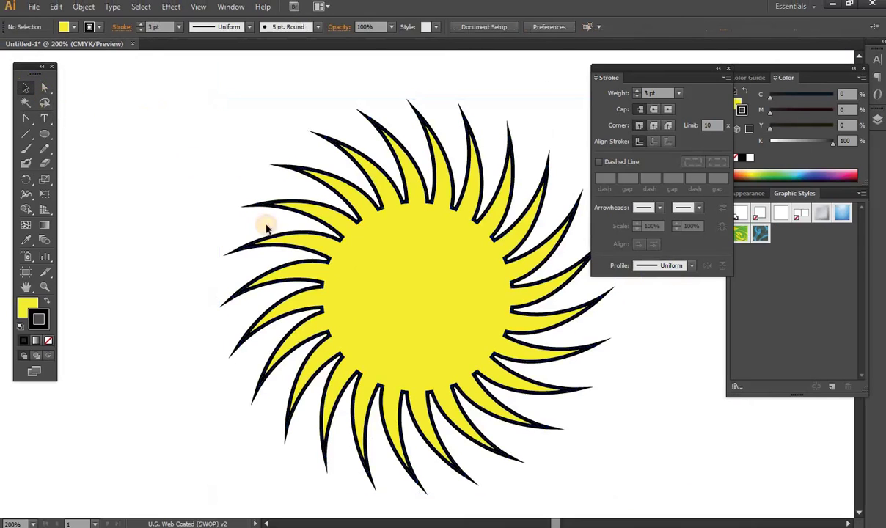
pyautogui.click(402, 204)
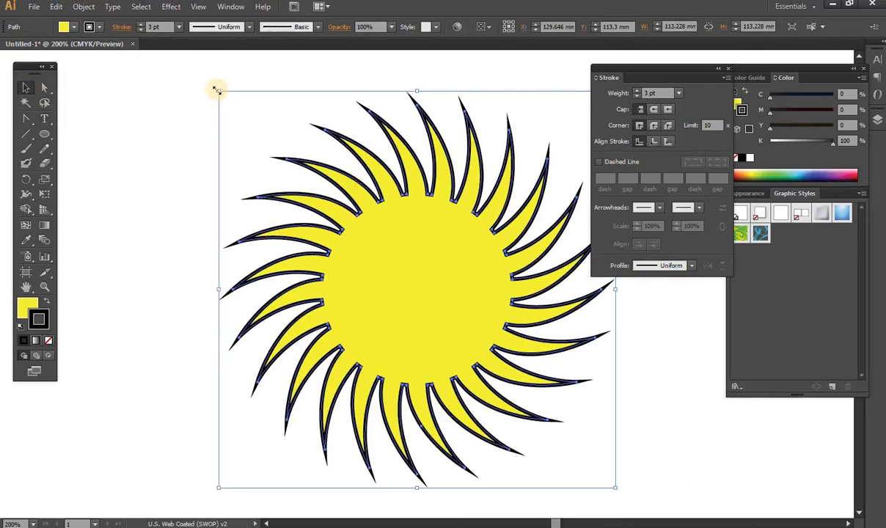
pyautogui.moveTo(217, 90); pyautogui.dragTo(371, 242)
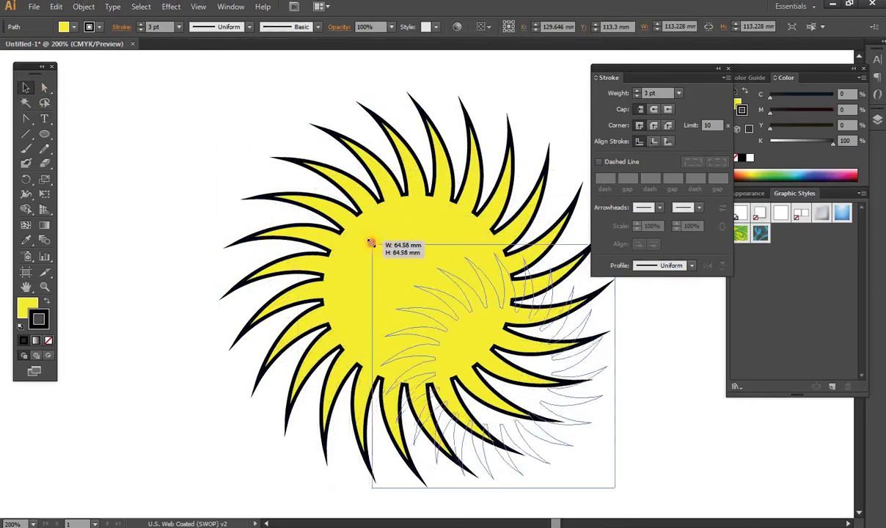
pyautogui.moveTo(506, 381); pyautogui.dragTo(265, 169)
pyautogui.click(427, 166)
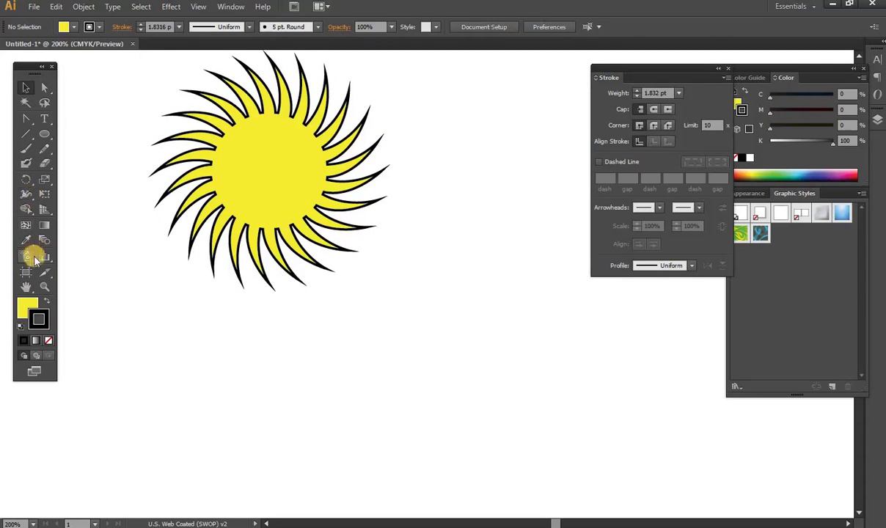
# Step: Select the Line Segment tool and add red note 'HOLD SHIFT KEY FOR MAKING THE STRAIT LINE'
pyautogui.click(25, 134)
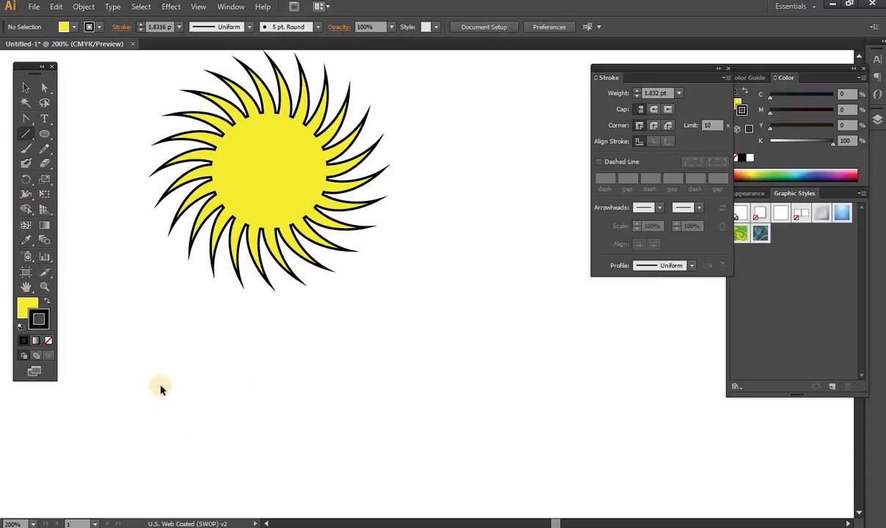
pyautogui.moveTo(175, 388); pyautogui.dragTo(173, 371)
pyautogui.write('CLICK ON LINE TOOL AND DRAW LINE')
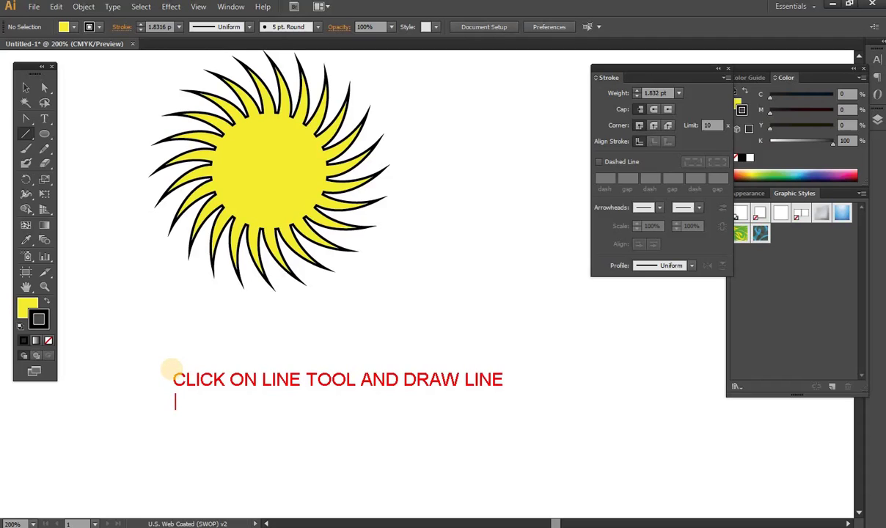
pyautogui.write('HOLD SHI')
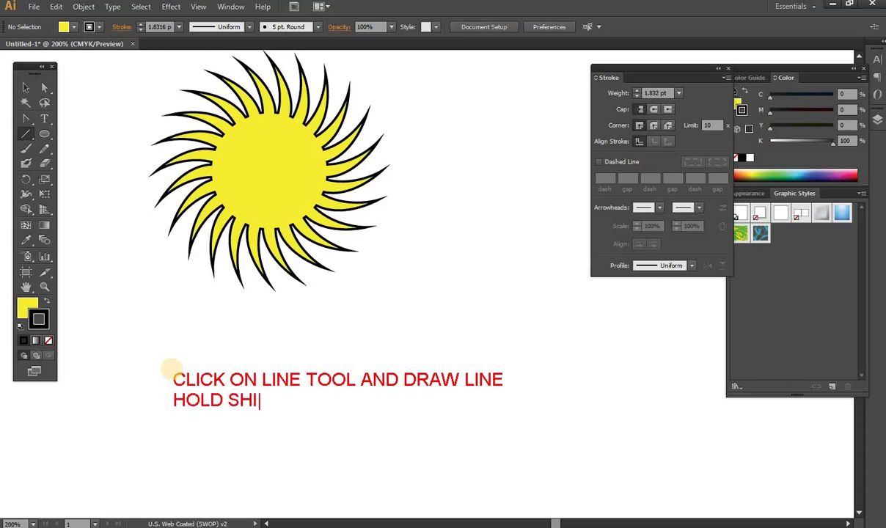
pyautogui.write('FT KEY ')
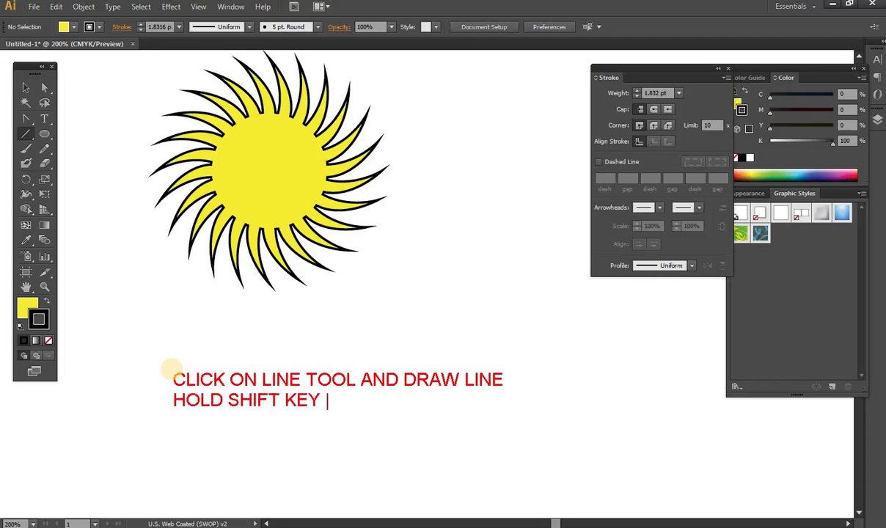
pyautogui.write('FOR MAK')
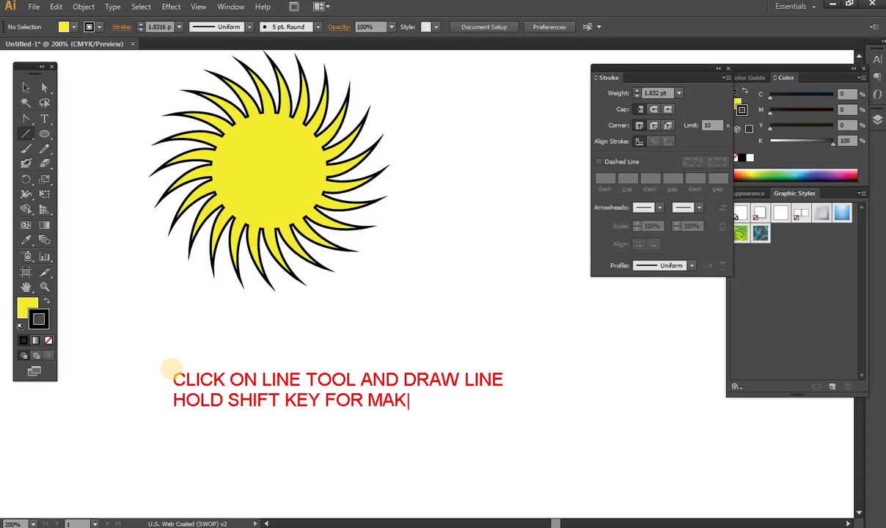
pyautogui.write('ING THE ST')
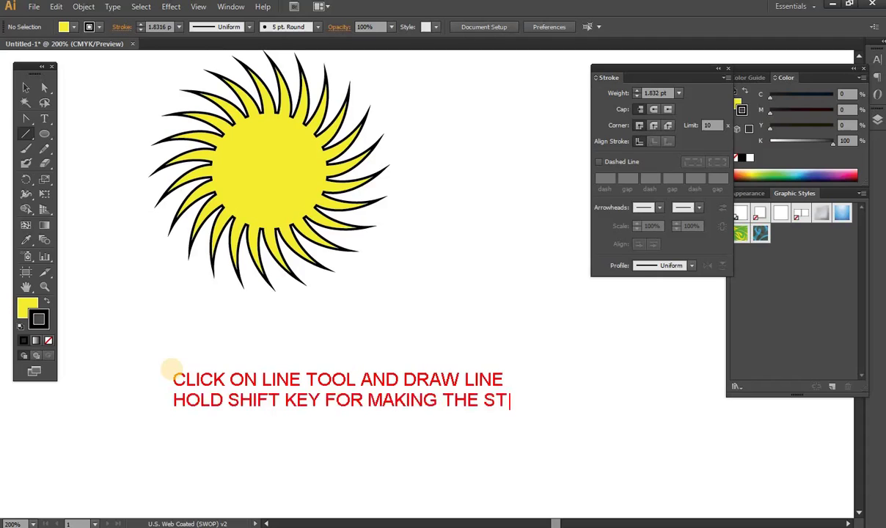
pyautogui.write('RAIT LI')
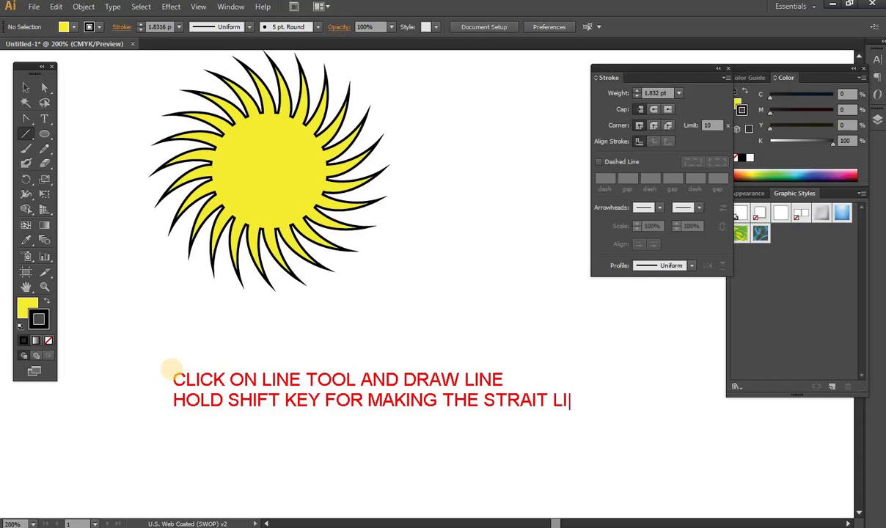
pyautogui.write('NE')
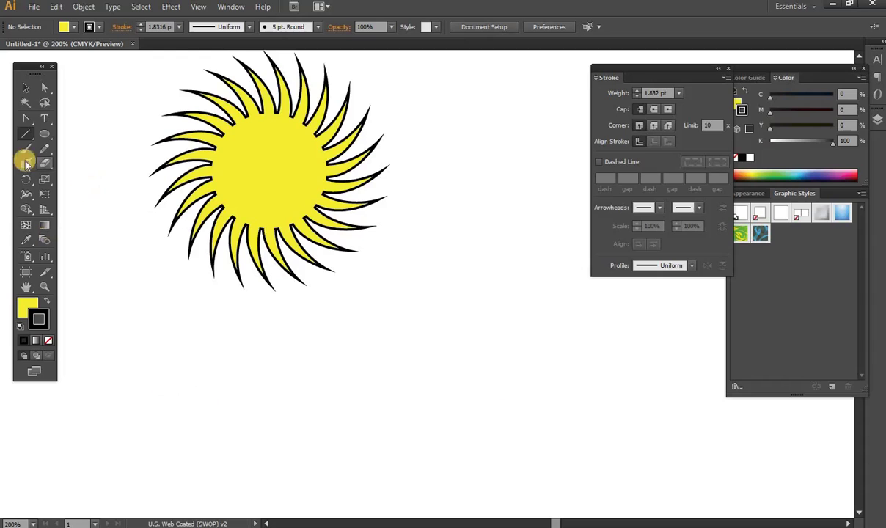
# Step: Draw a horizontal line under the sunburst and add red note 'CLICK HERE TO MAKING THE ARROW'
pyautogui.moveTo(157, 400); pyautogui.dragTo(523, 401)
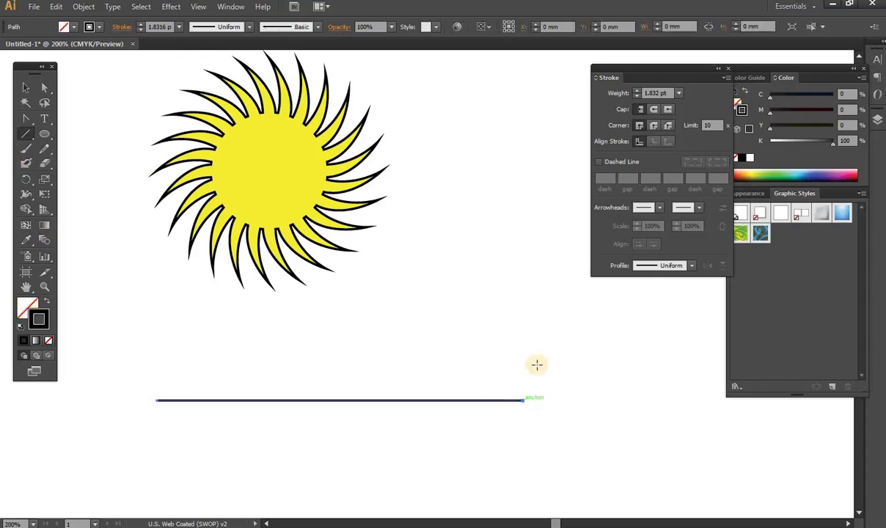
pyautogui.click(658, 209)
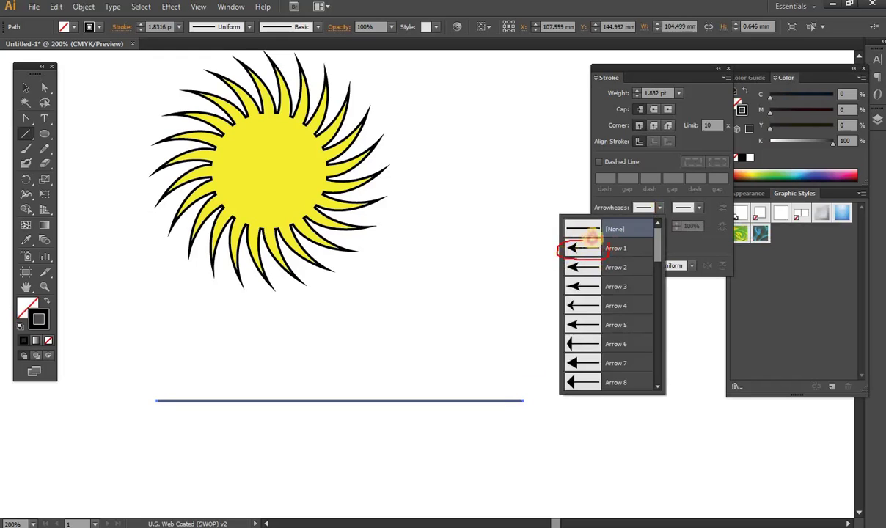
pyautogui.moveTo(557, 251)
pyautogui.mouseDown()
pyautogui.moveTo(174, 383)
pyautogui.moveTo(162, 382)
pyautogui.moveTo(152, 339)
pyautogui.mouseUp()
pyautogui.write('CLI')
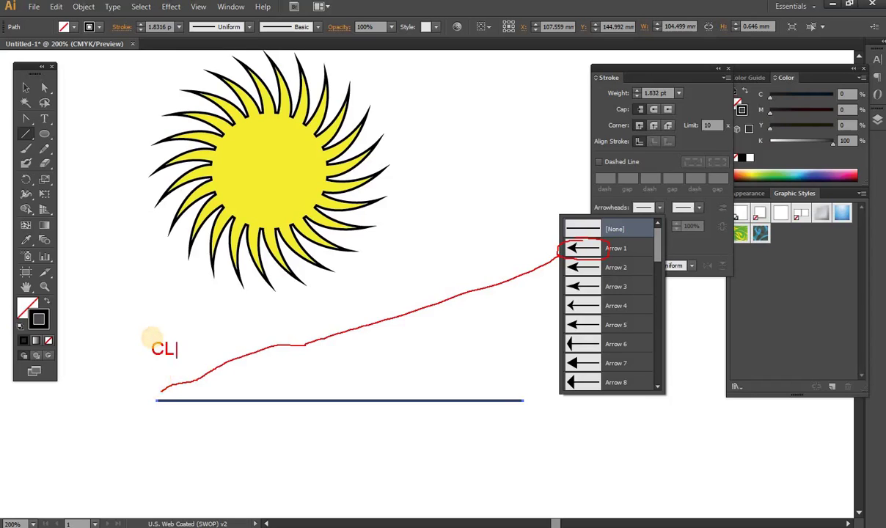
pyautogui.write('CK HE')
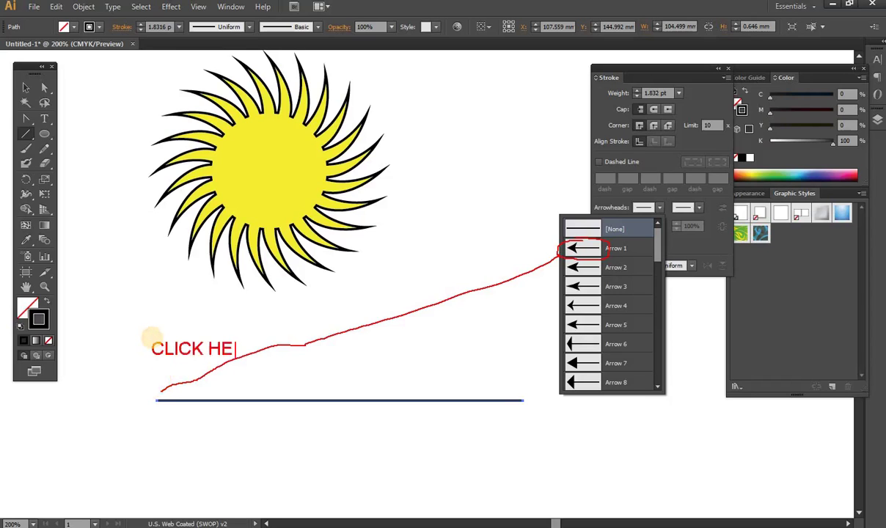
pyautogui.write('RE TO MAKE')
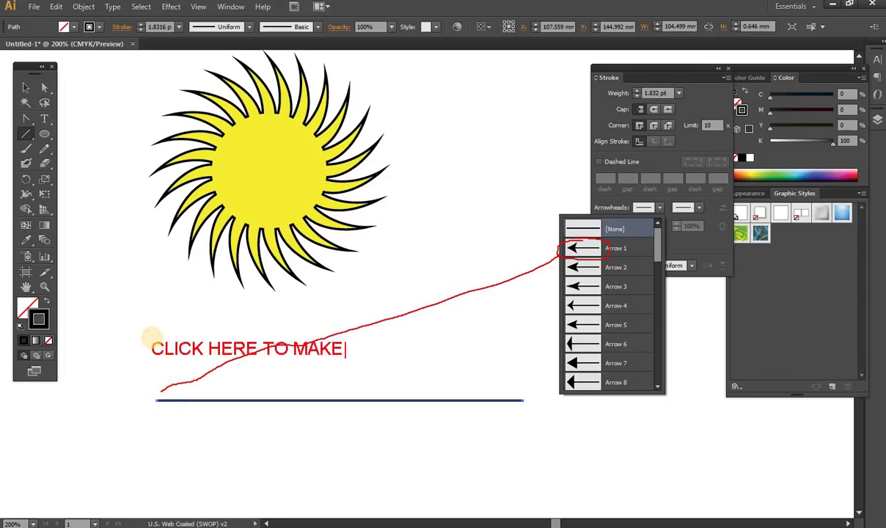
pyautogui.write('IN')
pyautogui.press('BackSpace')
pyautogui.press('BackSpace')
pyautogui.press('BackSpace')
pyautogui.write('IN')
pyautogui.write('G THE AR')
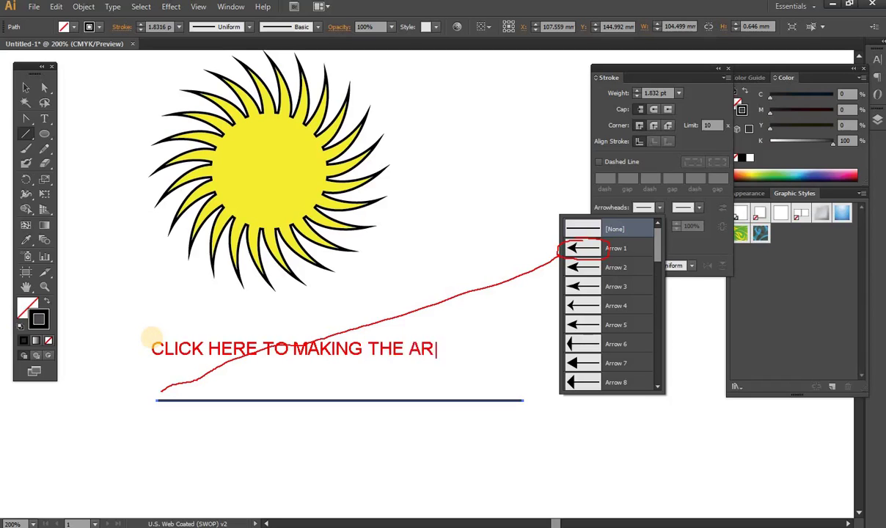
pyautogui.write('ROW')
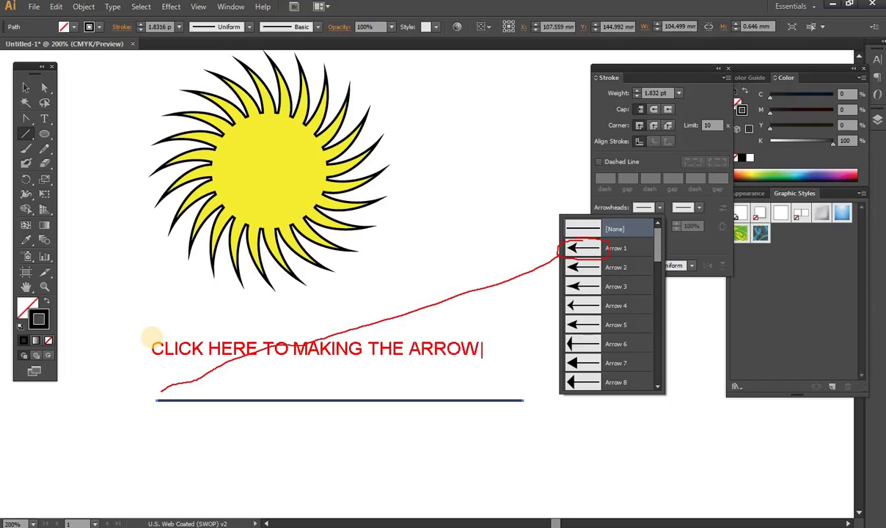
# Step: Put an Arrow 1 head on the line's start and try a dashed stroke
pyautogui.click(659, 208)
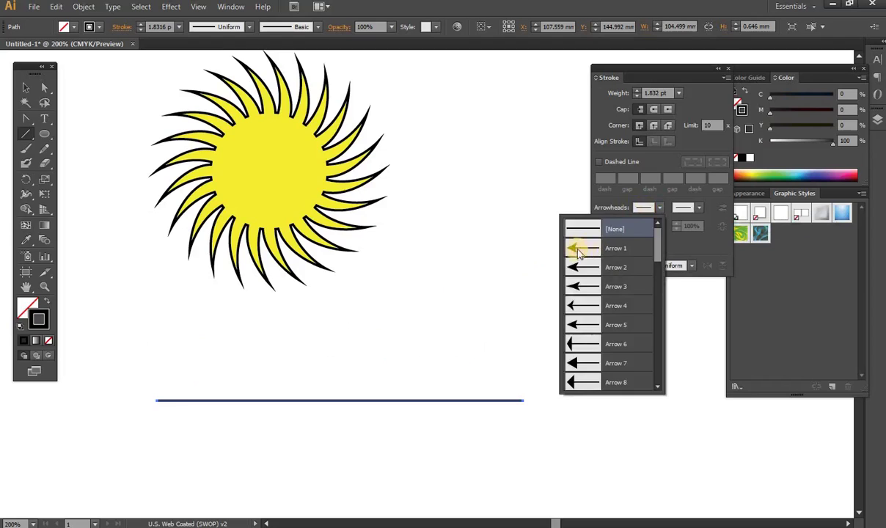
pyautogui.click(579, 249)
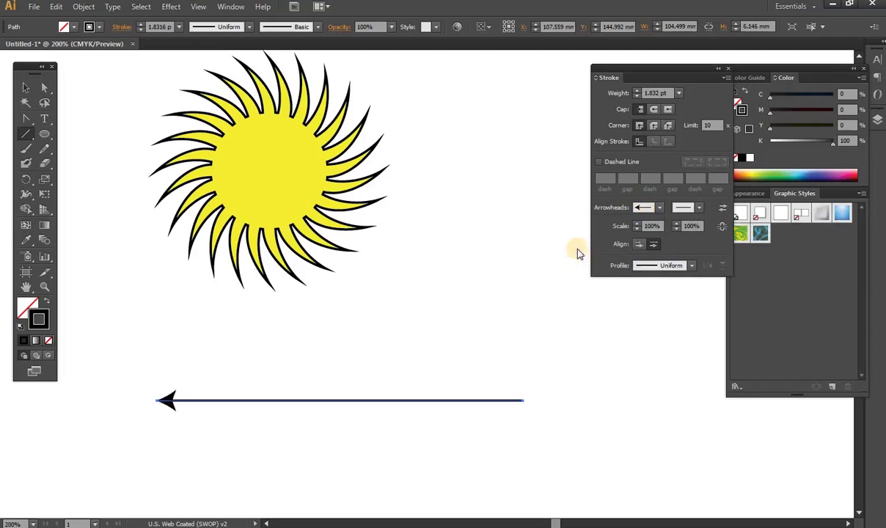
pyautogui.click(599, 162)
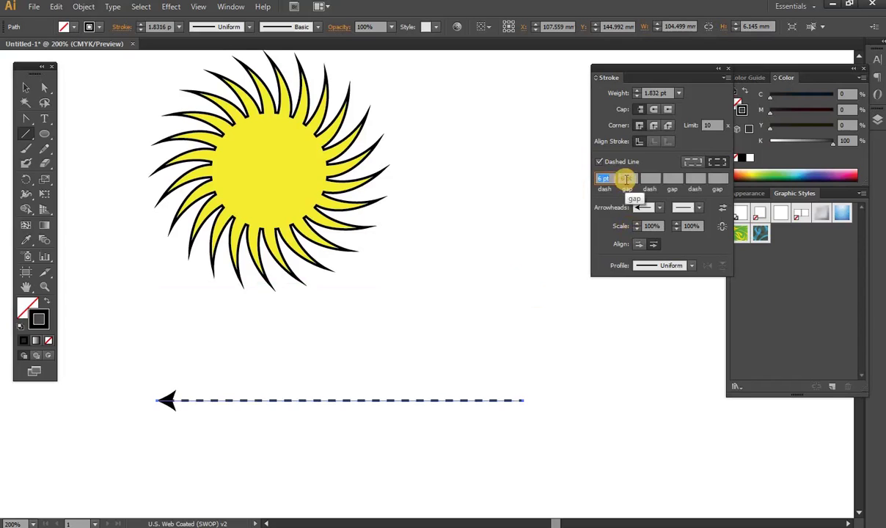
pyautogui.click(644, 179)
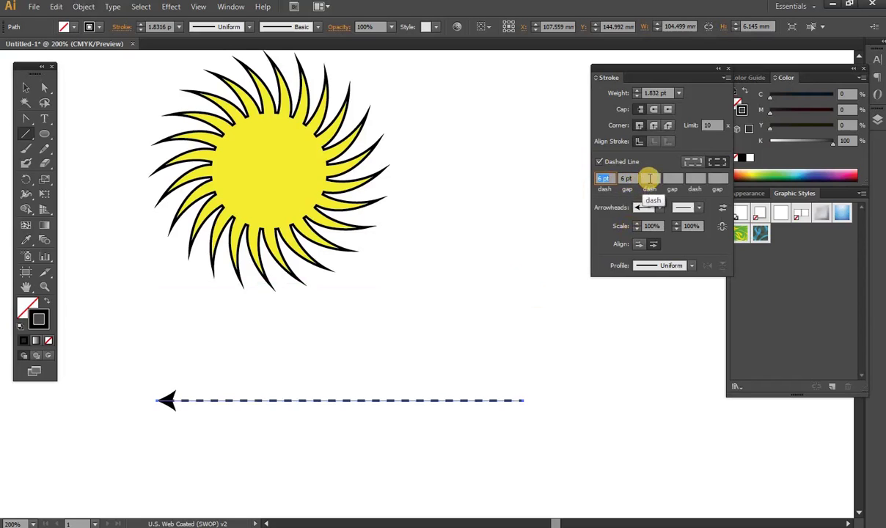
# Step: Try an Arrow 1 end head, then set the end to None and make the line solid
pyautogui.click(701, 208)
pyautogui.click(632, 247)
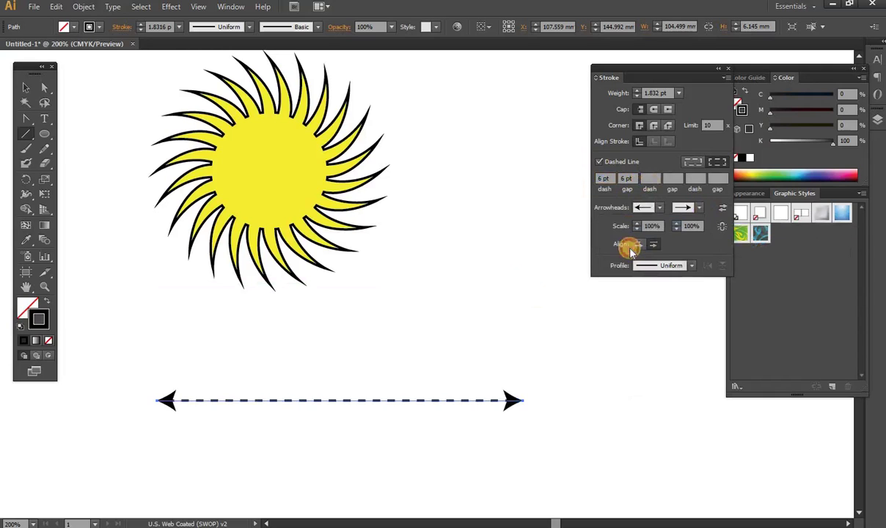
pyautogui.click(699, 207)
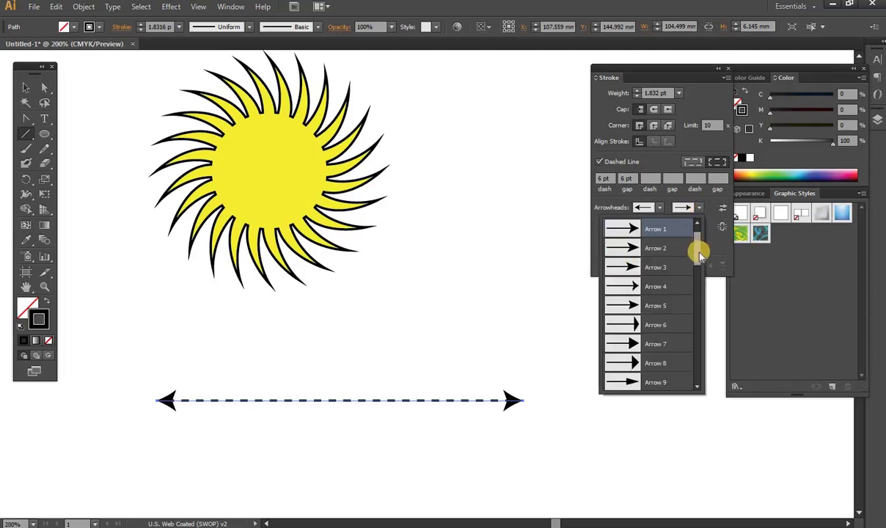
pyautogui.moveTo(699, 255); pyautogui.dragTo(695, 234)
pyautogui.click(621, 227)
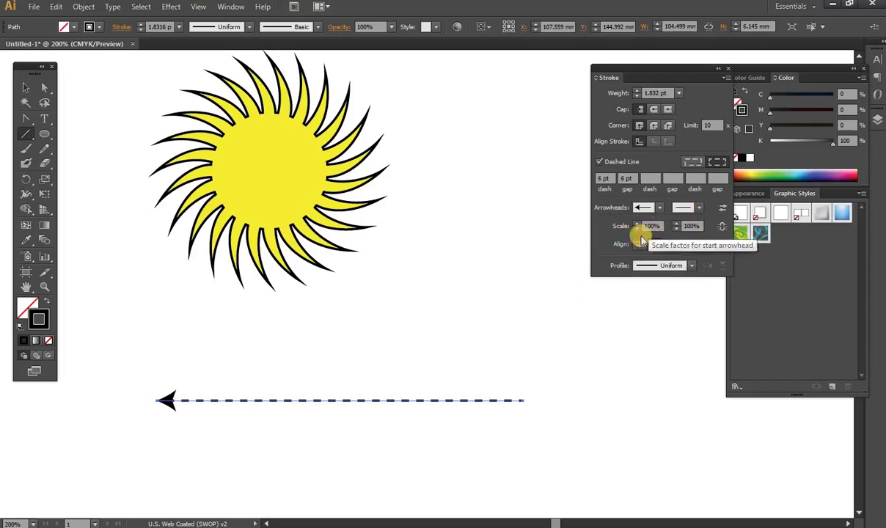
pyautogui.click(598, 162)
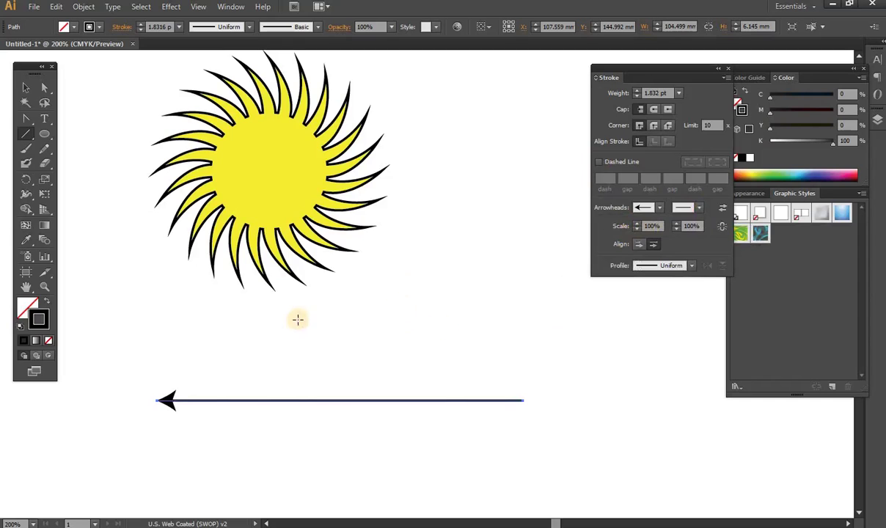
pyautogui.press('ctrl')
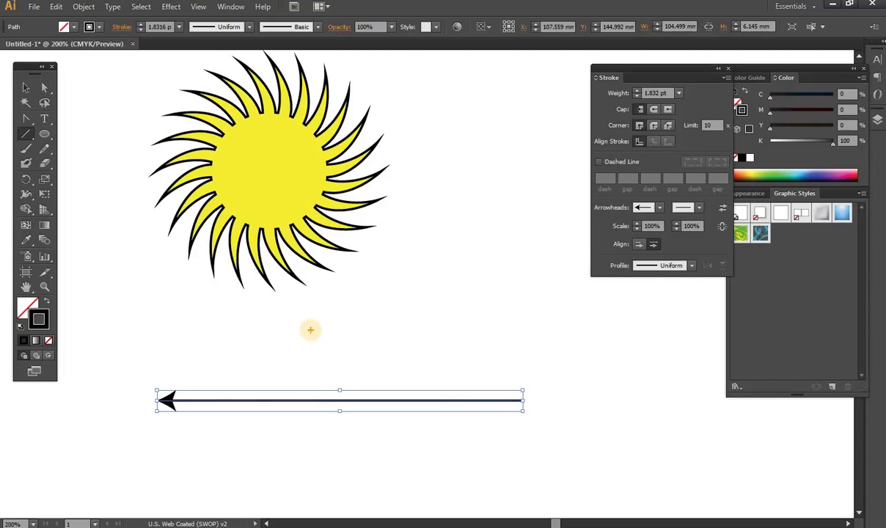
pyautogui.moveTo(289, 331); pyautogui.dragTo(290, 348)
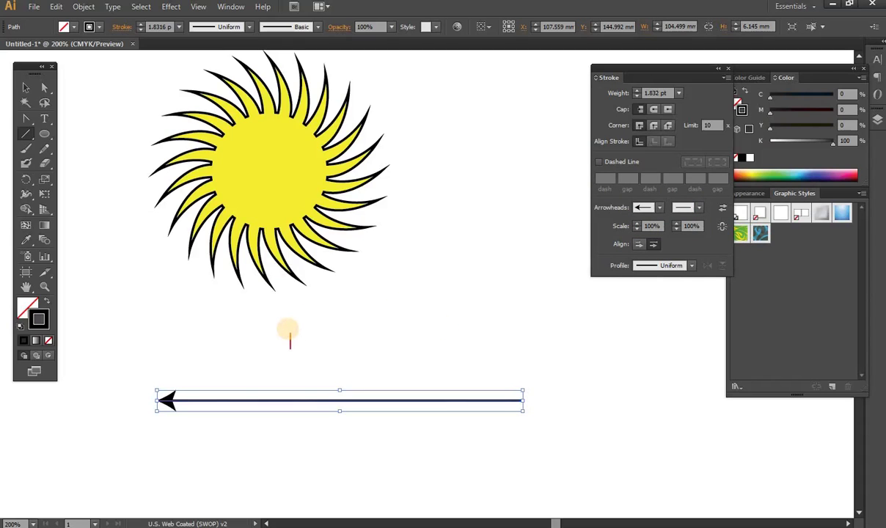
pyautogui.write('YOU AL')
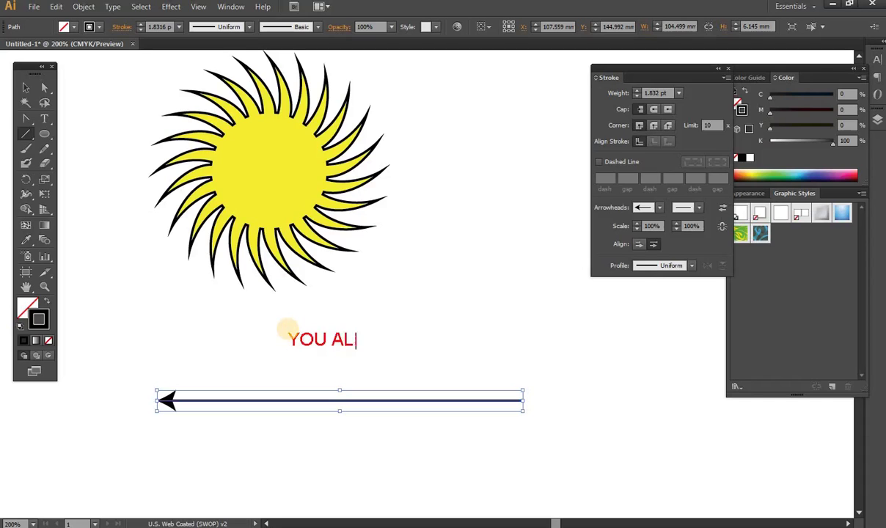
pyautogui.write('SO CHANGE ')
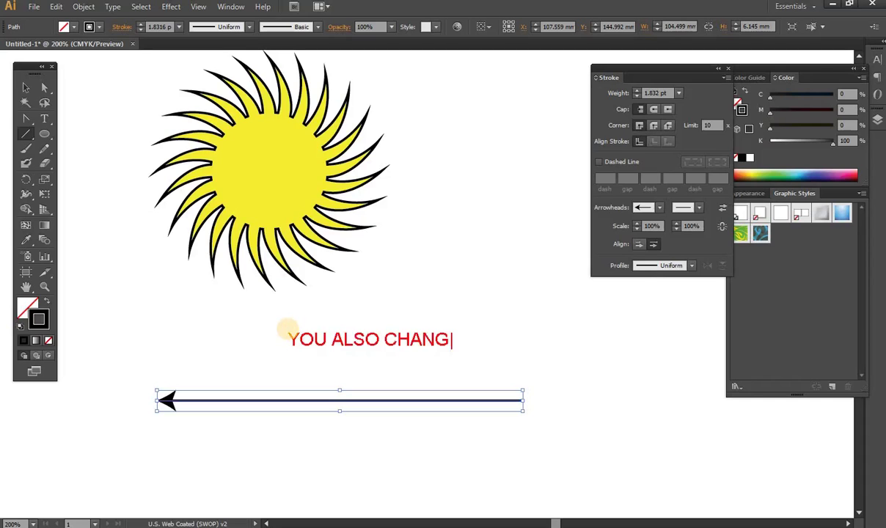
pyautogui.write('STROKE ')
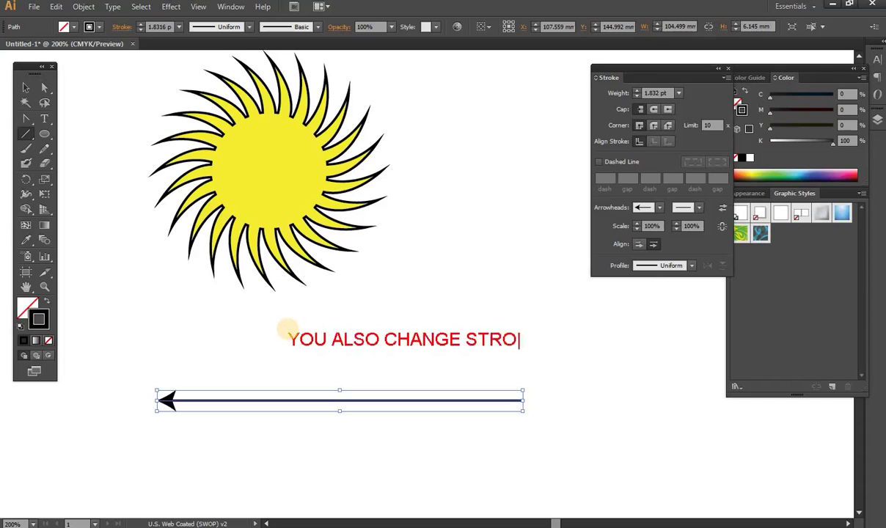
pyautogui.write('WIDTH ')
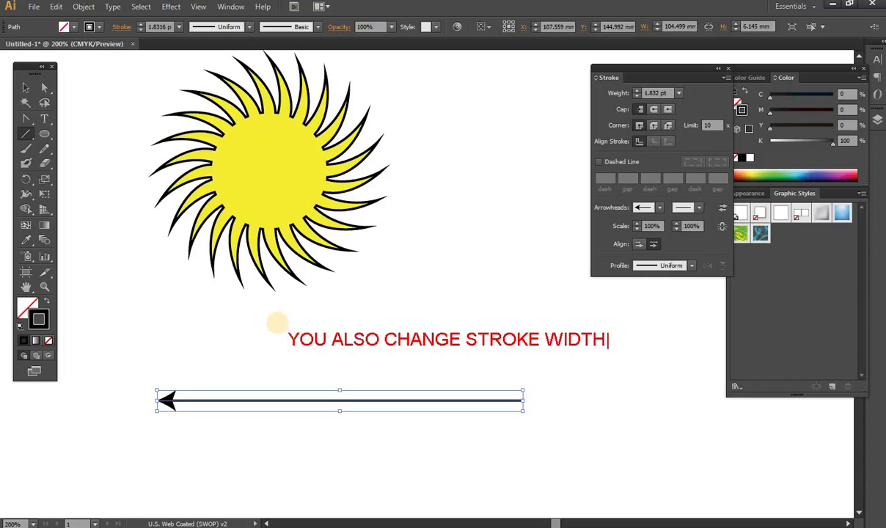
pyautogui.write('BY ')
pyautogui.write('CLICKIN')
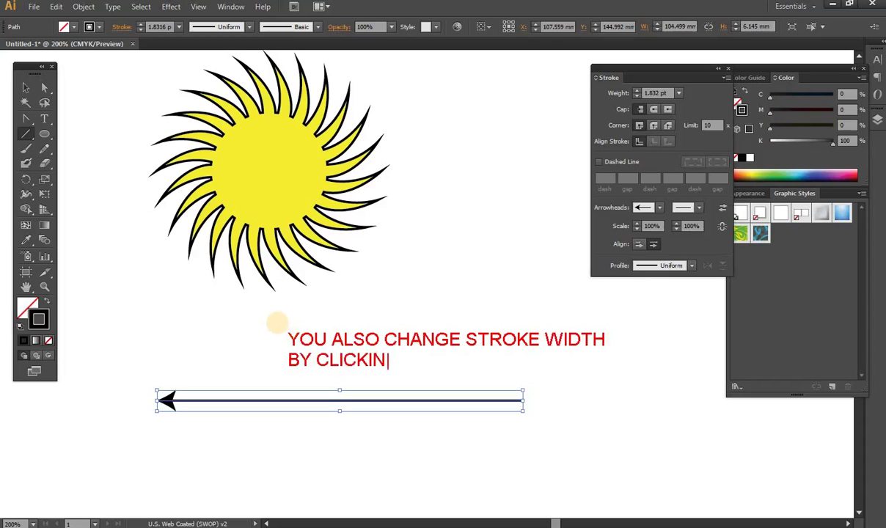
pyautogui.write('G ON WID')
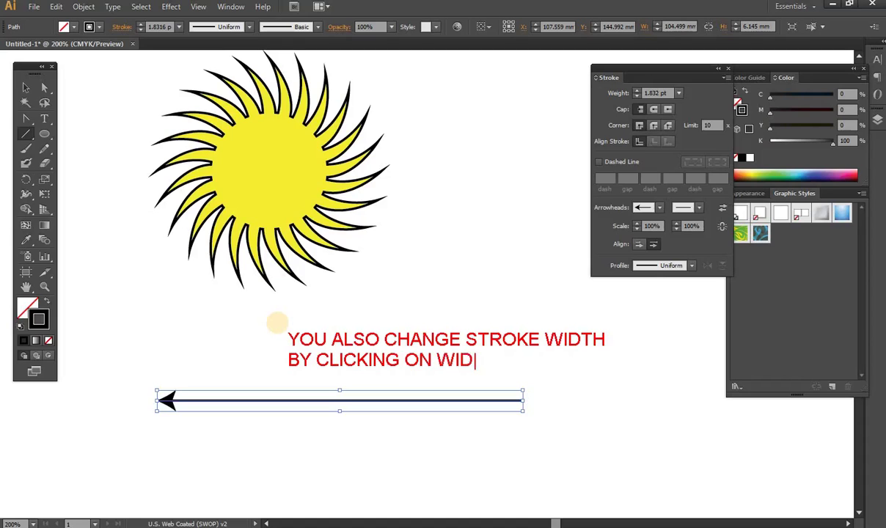
pyautogui.write('TH TOOL')
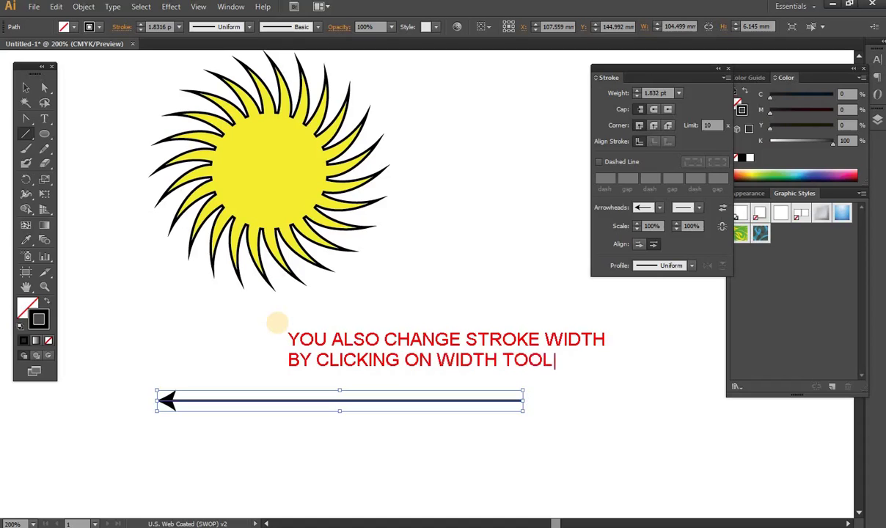
pyautogui.click(242, 286)
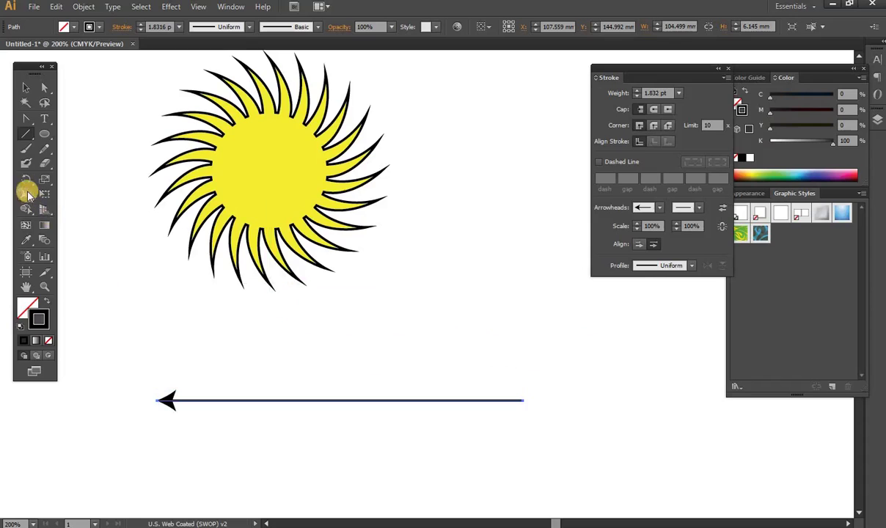
pyautogui.moveTo(27, 194); pyautogui.dragTo(76, 200)
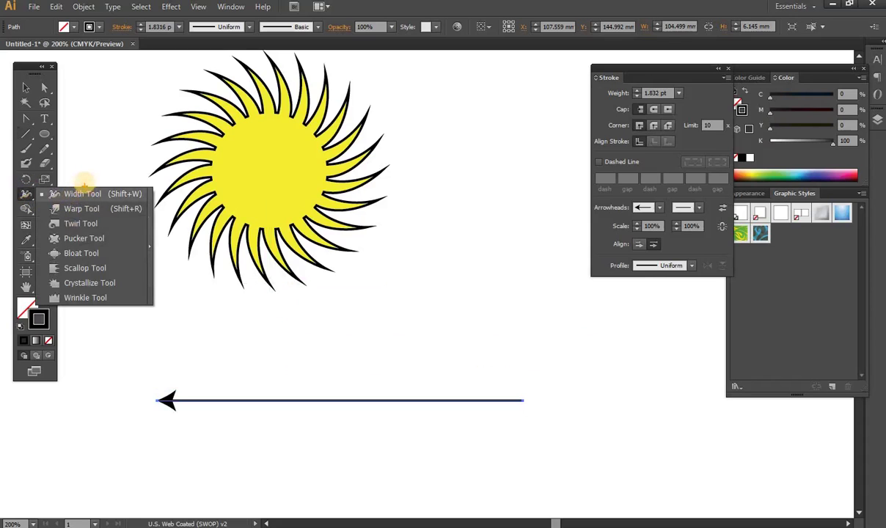
pyautogui.moveTo(84, 181)
pyautogui.mouseDown()
pyautogui.moveTo(49, 184)
pyautogui.moveTo(63, 198)
pyautogui.moveTo(136, 198)
pyautogui.moveTo(149, 177)
pyautogui.moveTo(83, 174)
pyautogui.moveTo(99, 192)
pyautogui.moveTo(143, 196)
pyautogui.moveTo(115, 185)
pyautogui.moveTo(137, 194)
pyautogui.moveTo(197, 297)
pyautogui.moveTo(208, 278)
pyautogui.mouseUp()
pyautogui.write('THIS I')
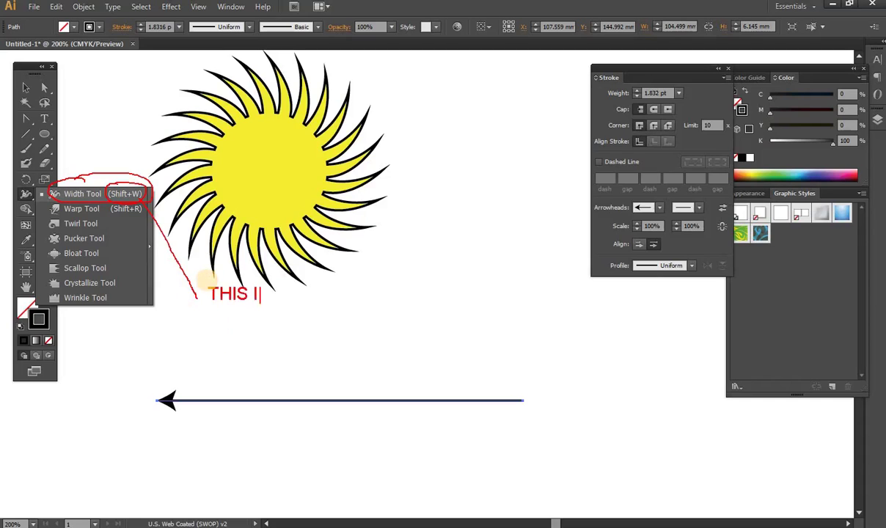
pyautogui.write('S SHORT CU')
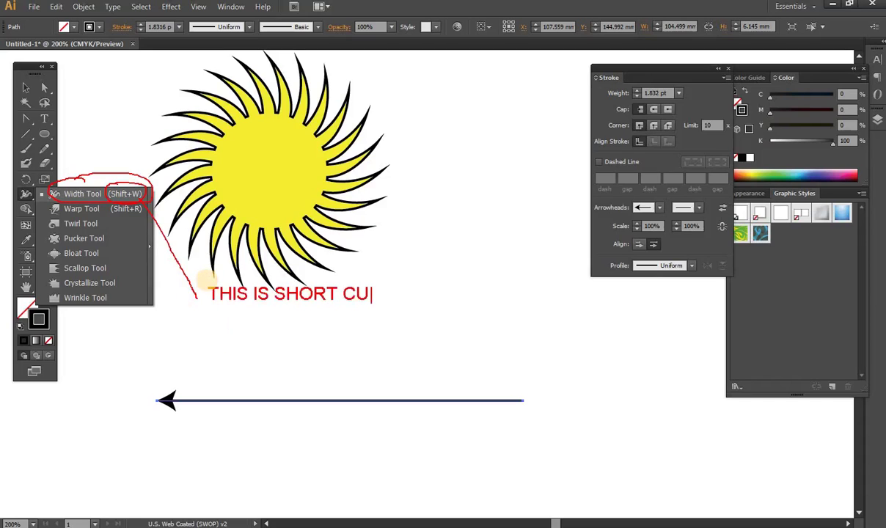
pyautogui.write('T')
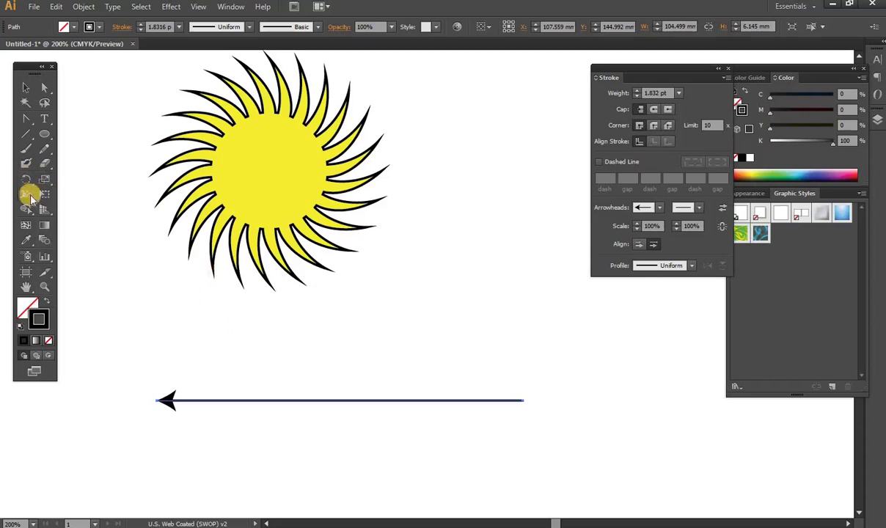
# Step: Type the two-line red note 'CLICK ON WIDTH TOOL AND DRAG STROKE TO CHANGE / WIDTH OF THE STROKE'
pyautogui.moveTo(24, 194); pyautogui.dragTo(65, 192)
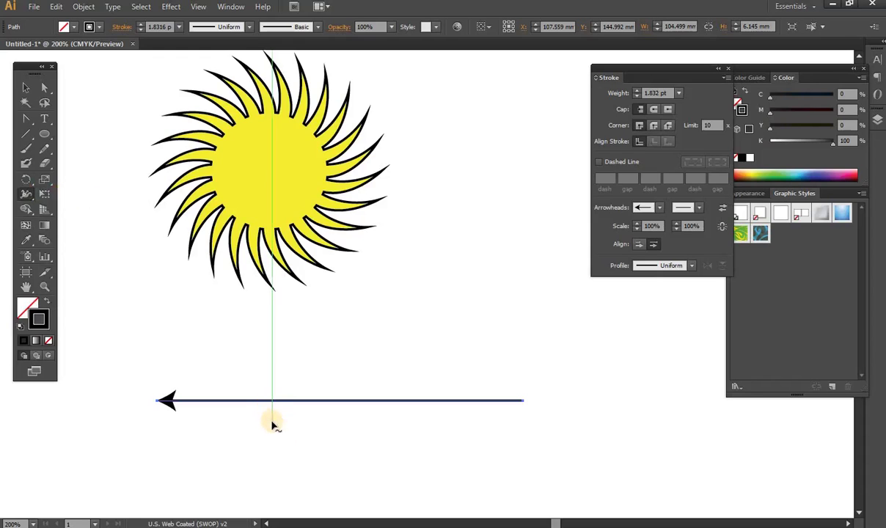
pyautogui.press('v')
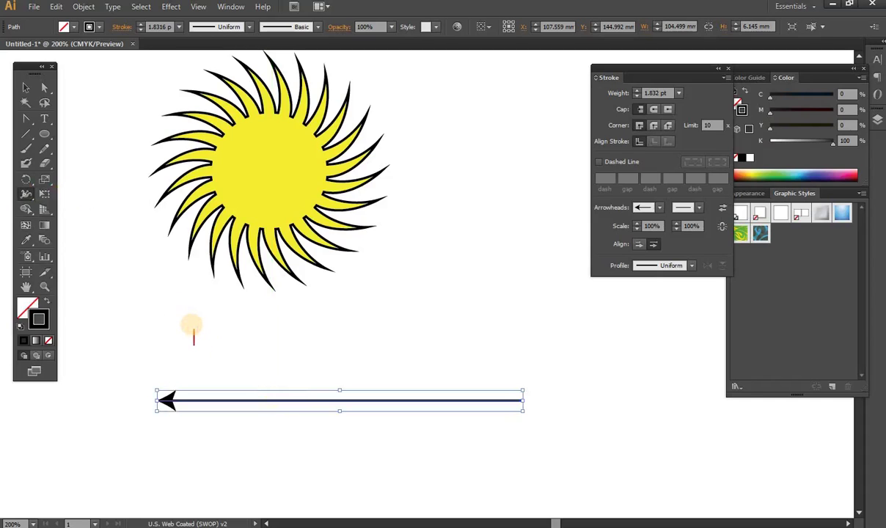
pyautogui.write('CLICK ON ')
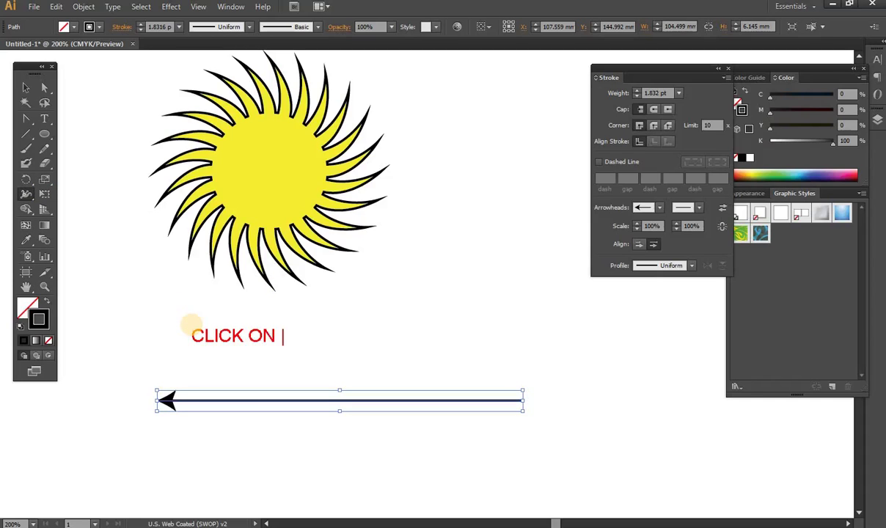
pyautogui.write('WIDTH ')
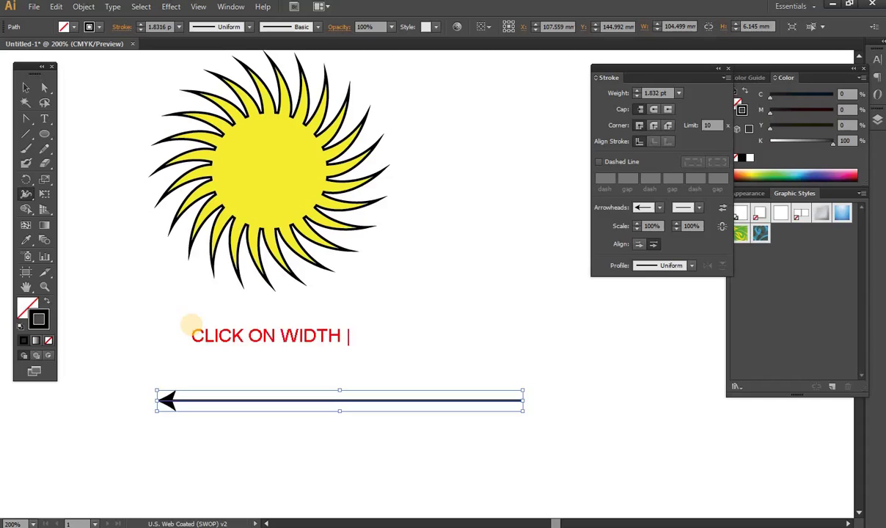
pyautogui.write('TOOL AND D')
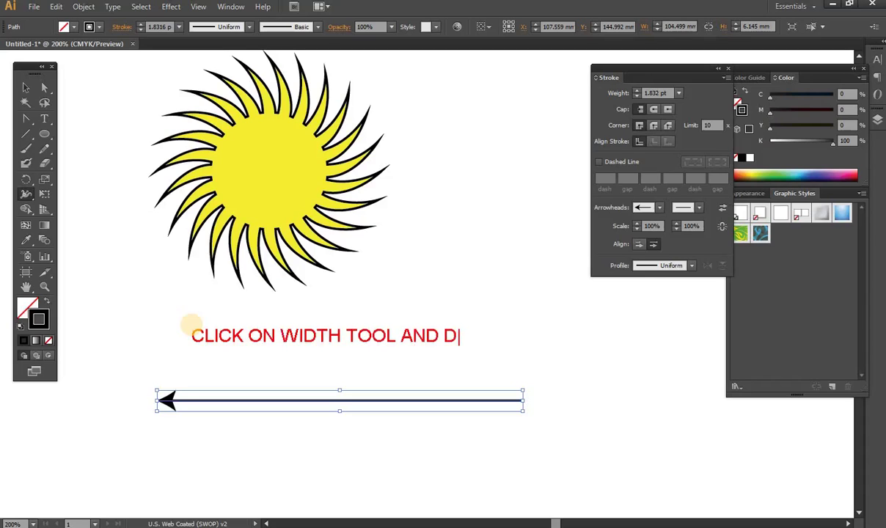
pyautogui.write('RAG ')
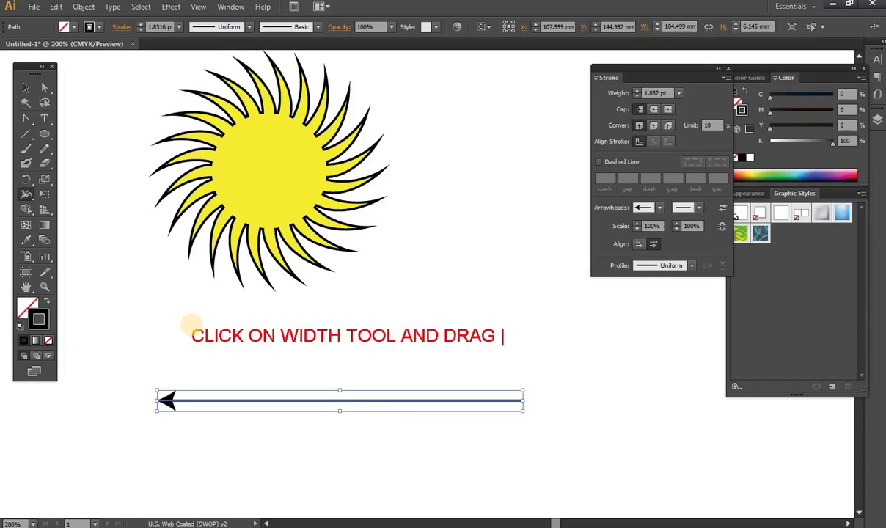
pyautogui.write('ST')
pyautogui.write('ROKE ')
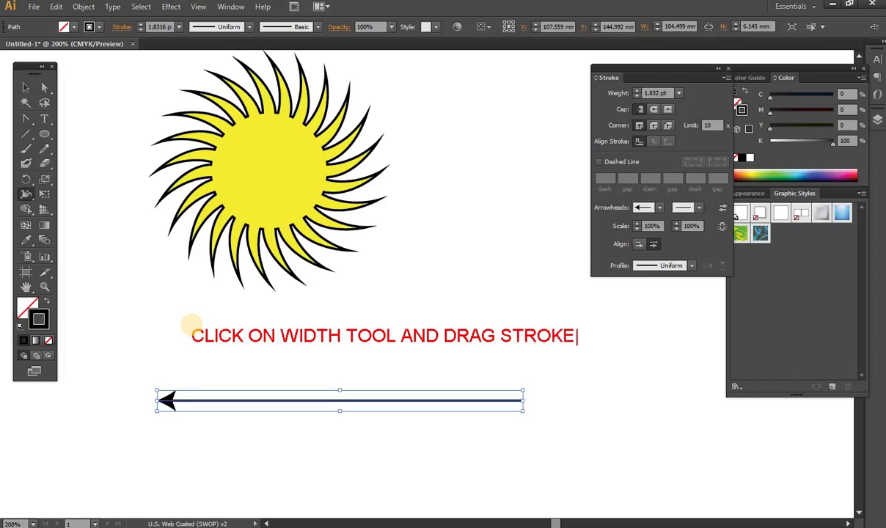
pyautogui.write('TO CHANG')
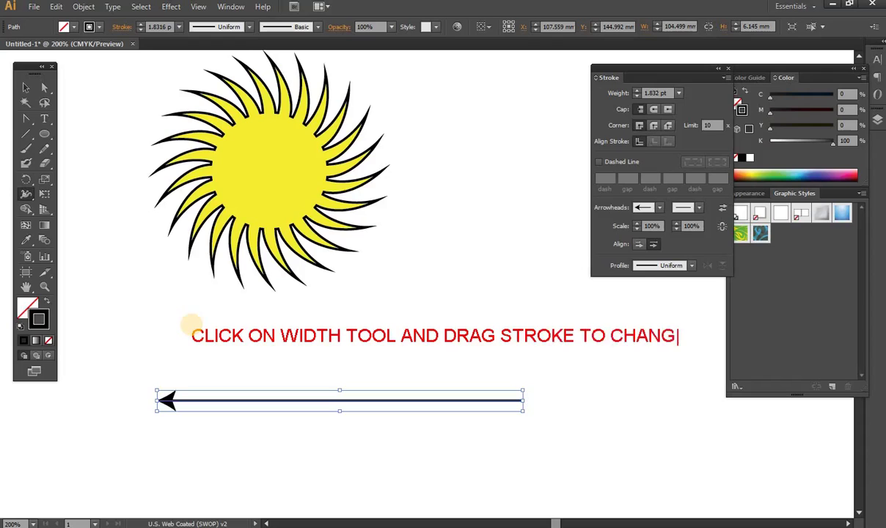
pyautogui.write('E')
pyautogui.press('Return')
pyautogui.write('WID')
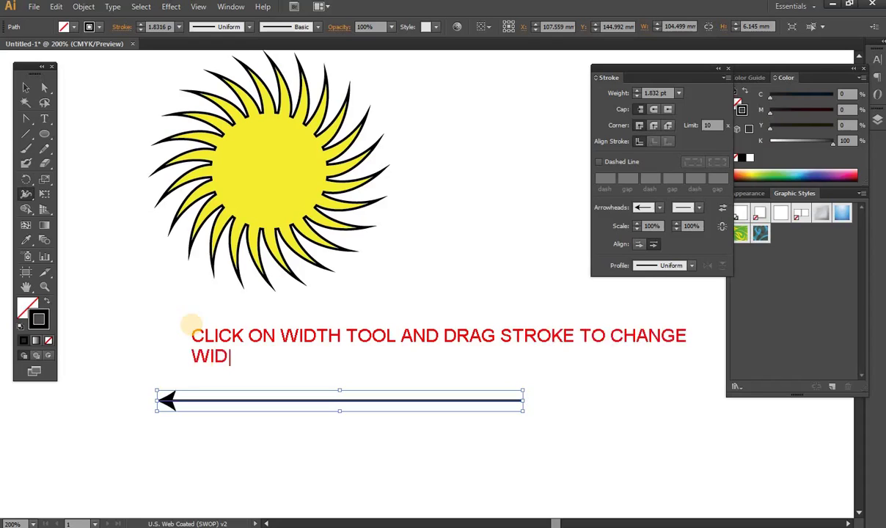
pyautogui.write('TH OF ')
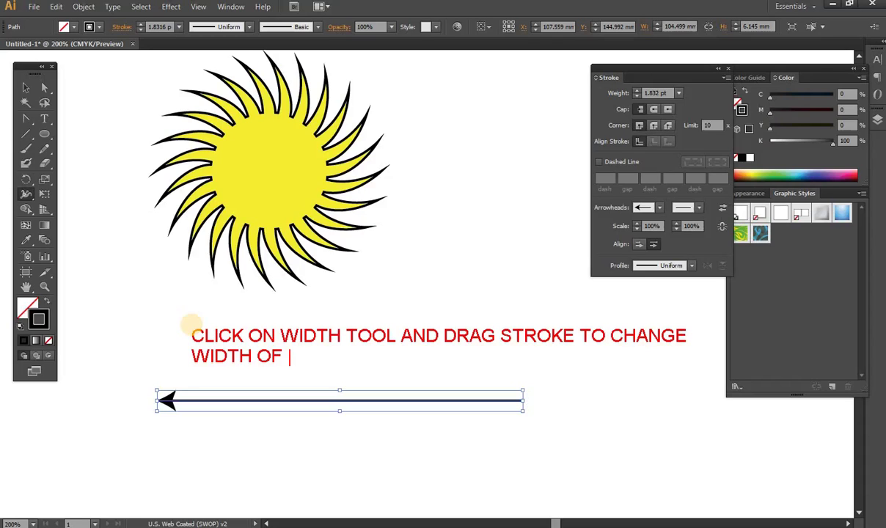
pyautogui.write('THE ')
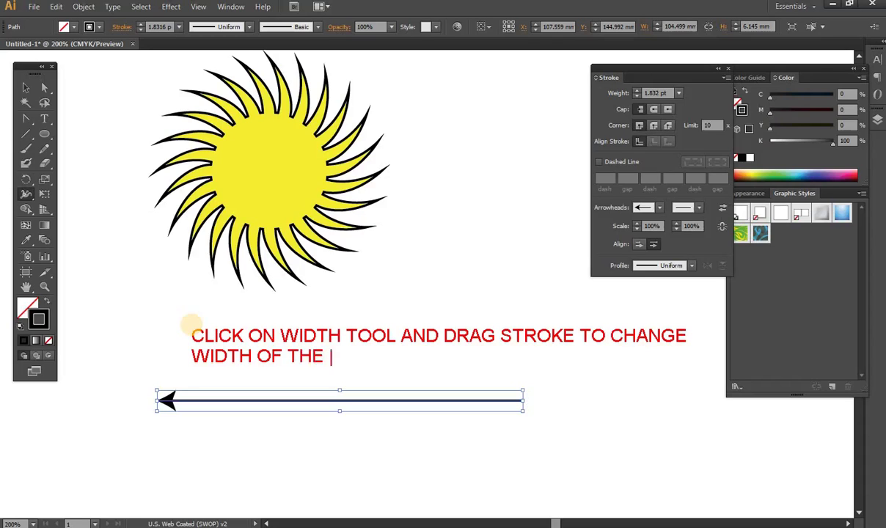
pyautogui.write('STROKE')
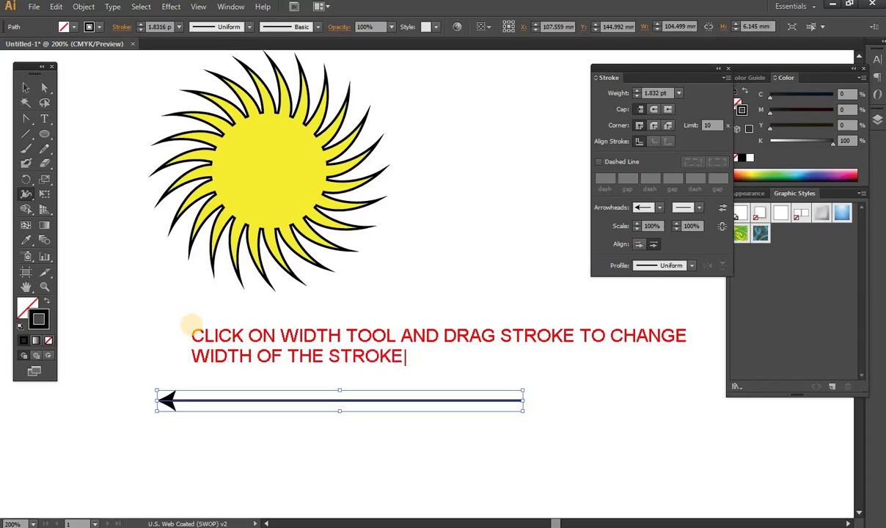
pyautogui.click(96, 392)
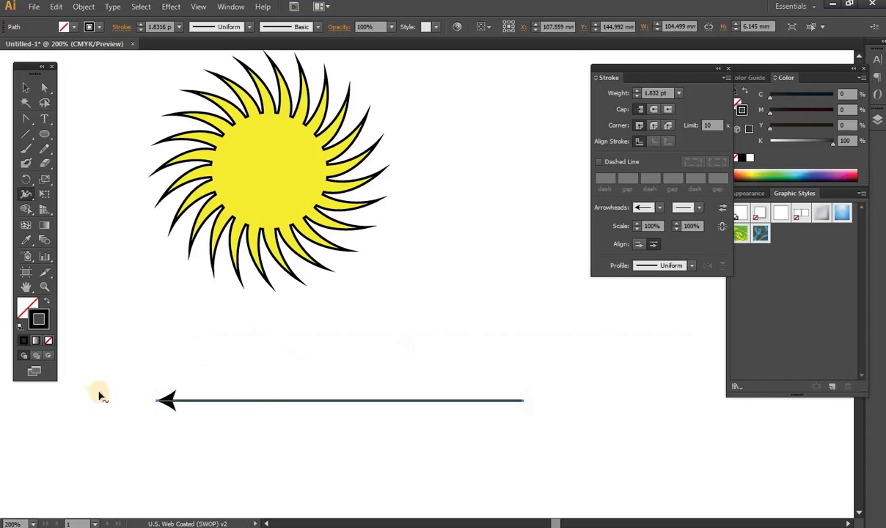
# Step: With the Width Tool, swell the arrow's stroke mid-line and taper both ends, then reselect it
pyautogui.click(26, 195)
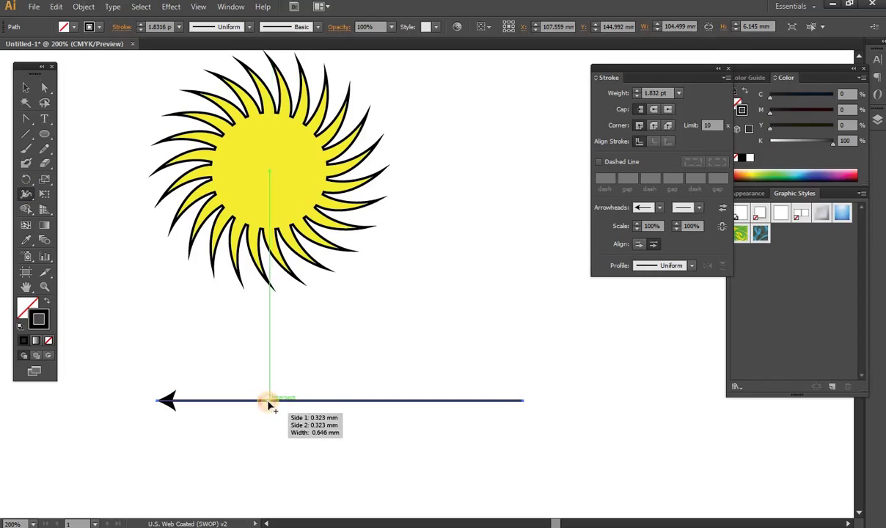
pyautogui.moveTo(269, 413); pyautogui.dragTo(268, 408)
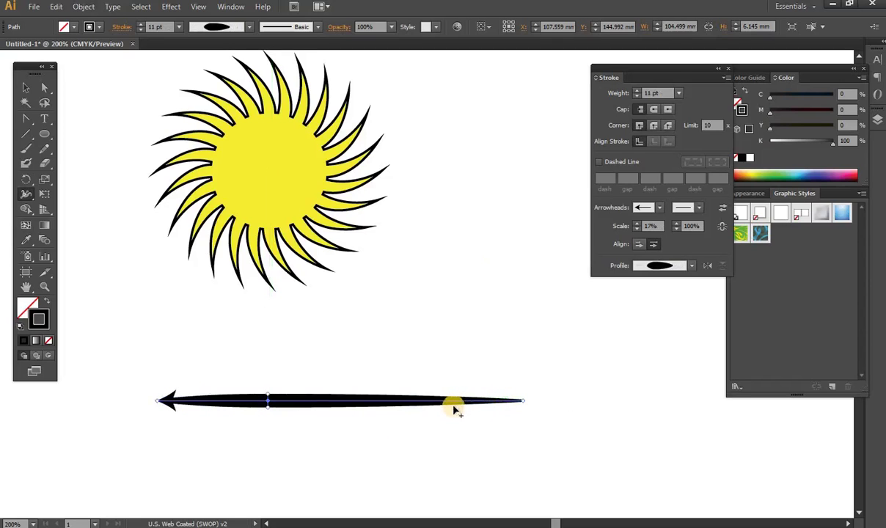
pyautogui.moveTo(443, 403); pyautogui.dragTo(441, 401)
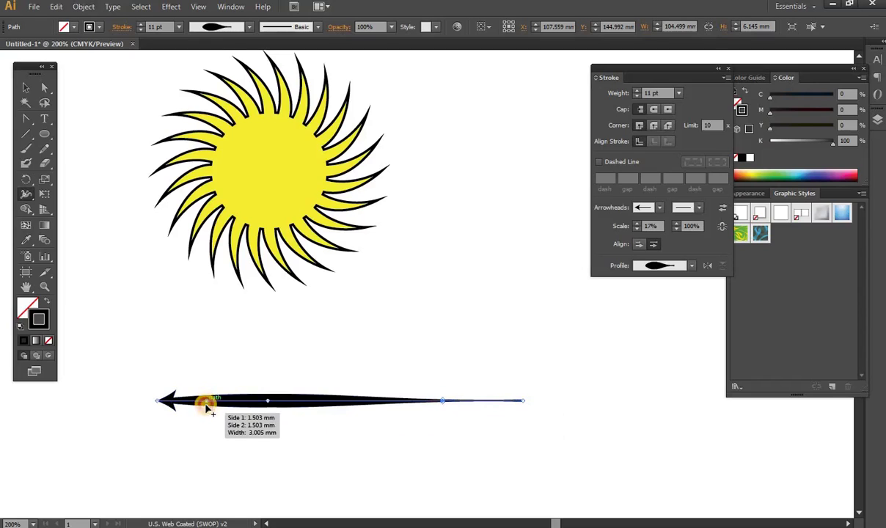
pyautogui.moveTo(207, 407); pyautogui.dragTo(206, 404)
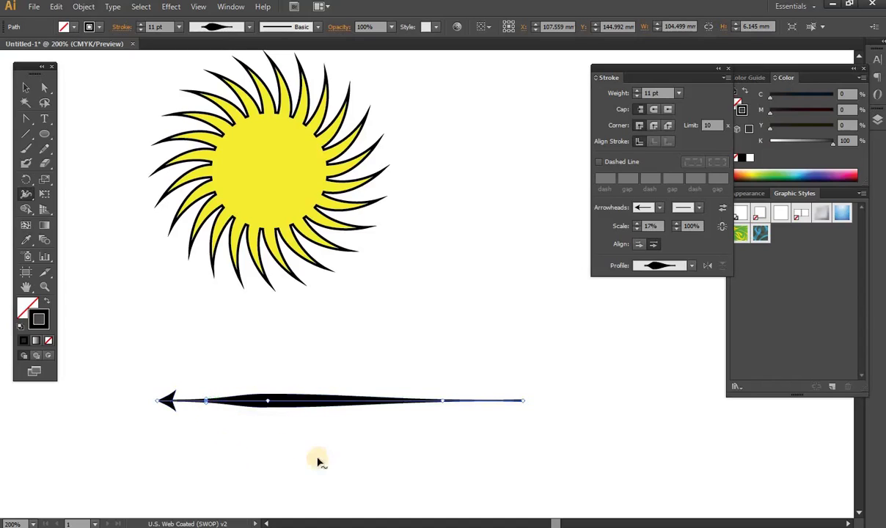
pyautogui.click(26, 89)
pyautogui.click(295, 374)
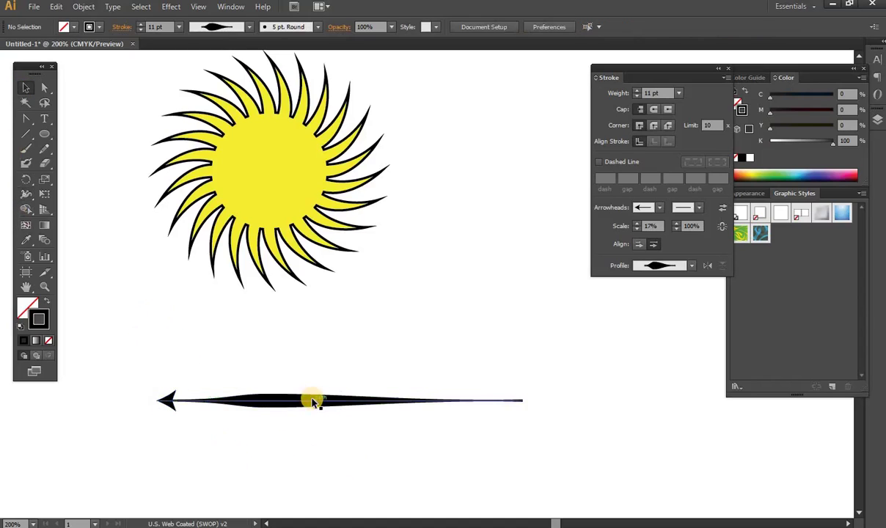
pyautogui.click(310, 400)
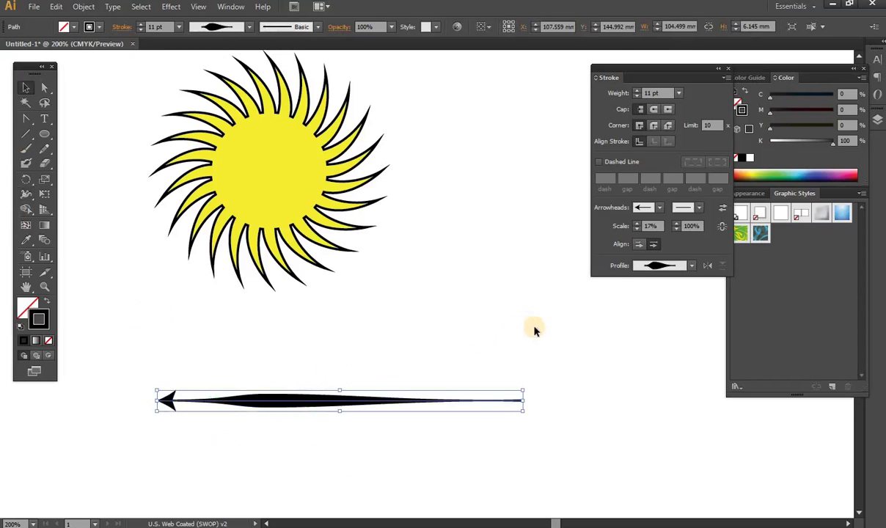
# Step: Add the two-line red note 'YOU ALSO CHANGE BY READY MADE PRFILE WIDTH', circled and linked to the profile choice
pyautogui.click(634, 286)
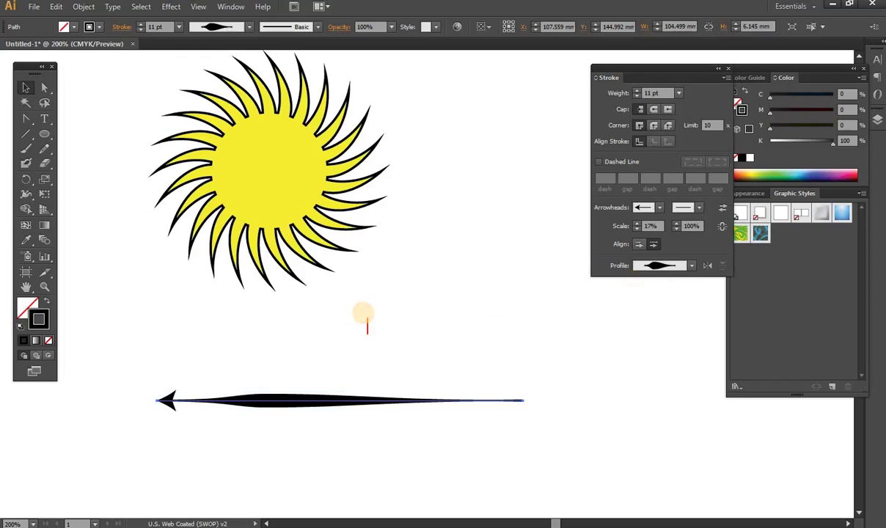
pyautogui.write('YOU ALSO ')
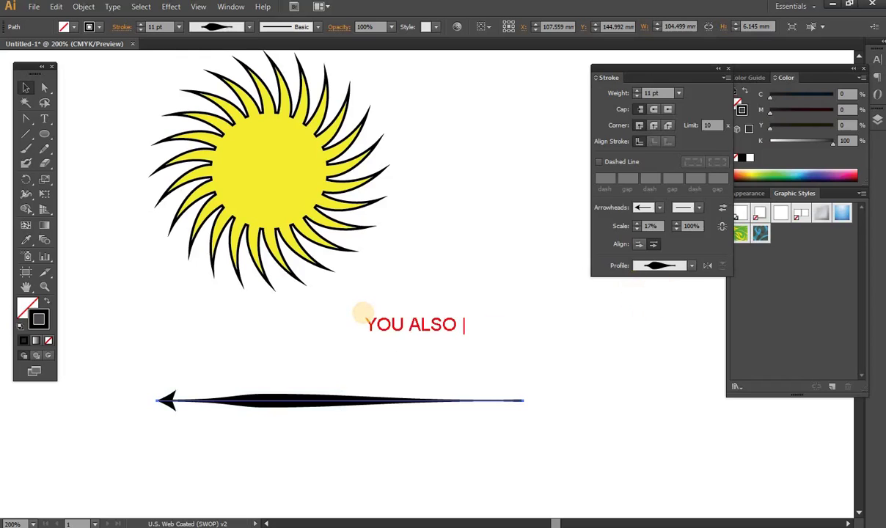
pyautogui.write('CHANGE BY')
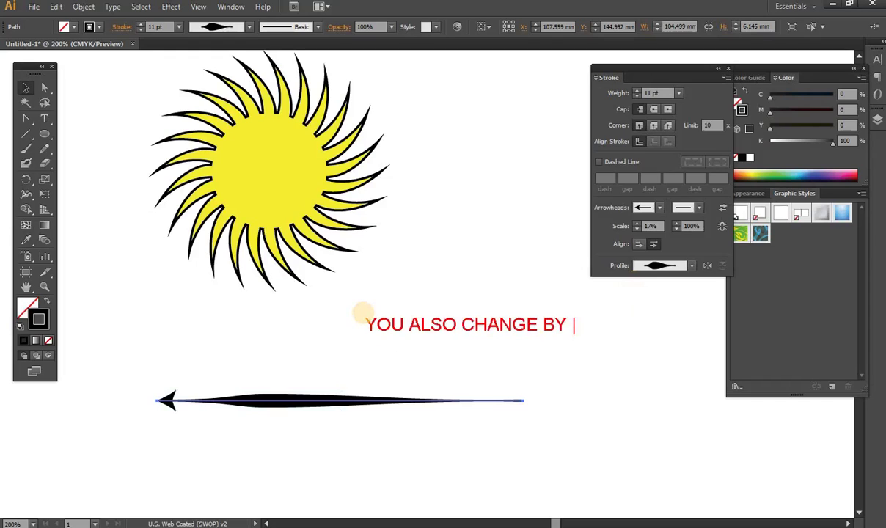
pyautogui.write('READY')
pyautogui.press('Return')
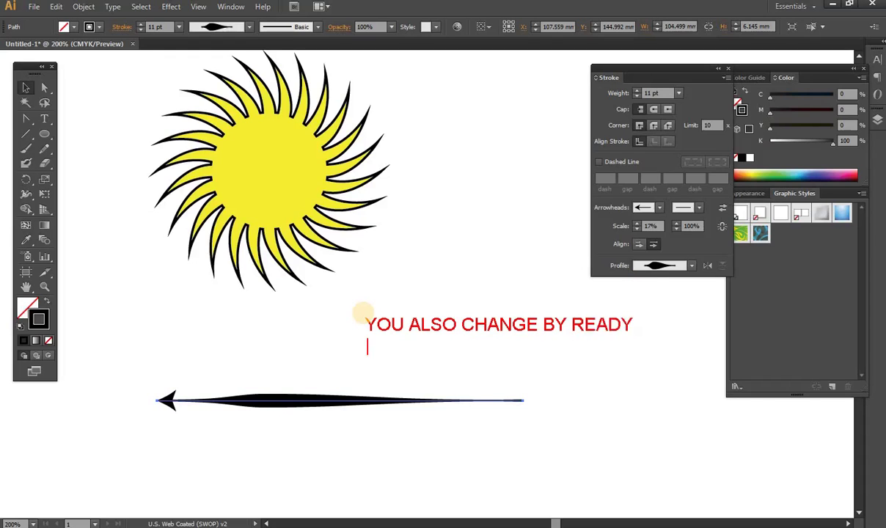
pyautogui.write('MADE P')
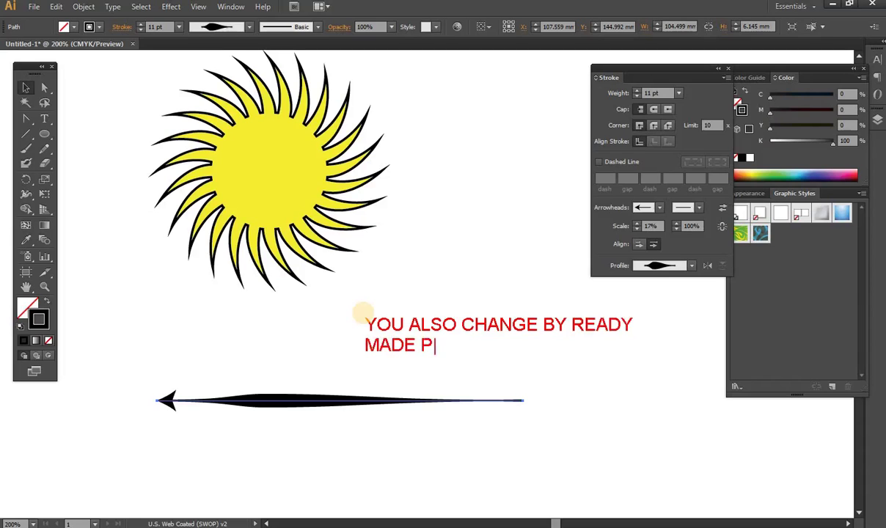
pyautogui.write('RFILE ')
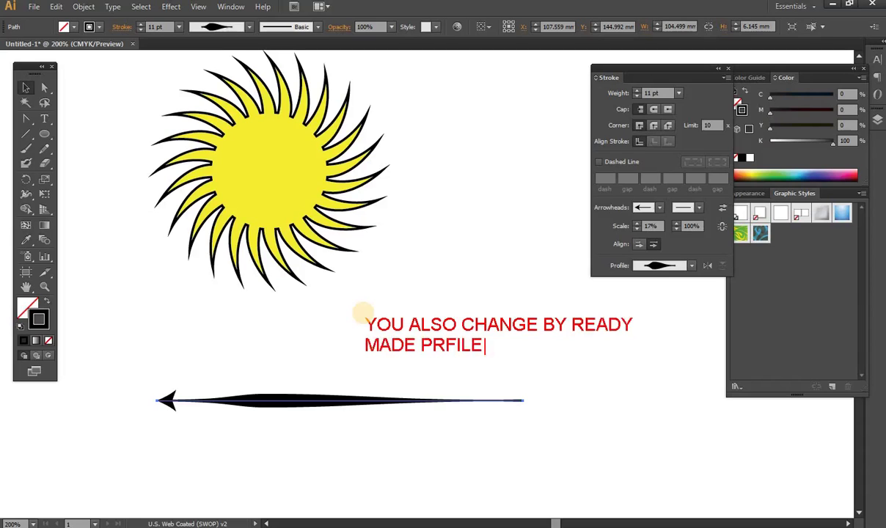
pyautogui.write('WI')
pyautogui.write('DTH')
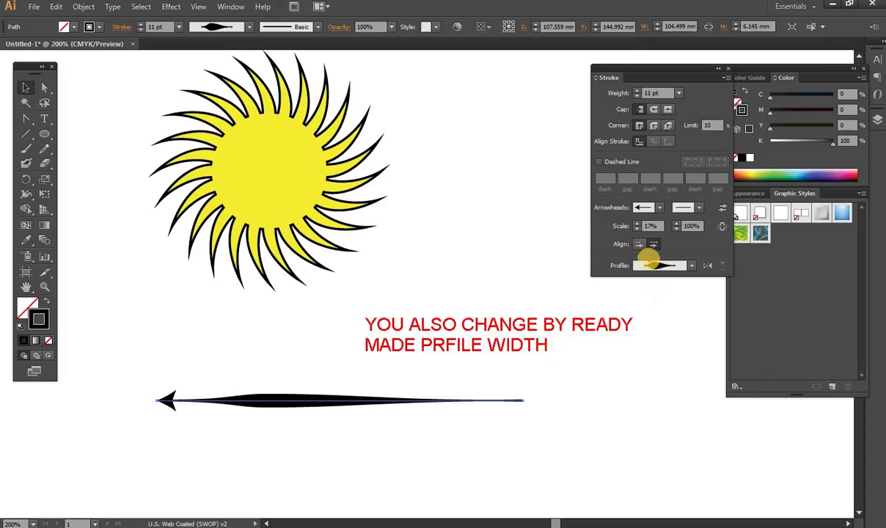
pyautogui.moveTo(625, 262); pyautogui.dragTo(651, 254)
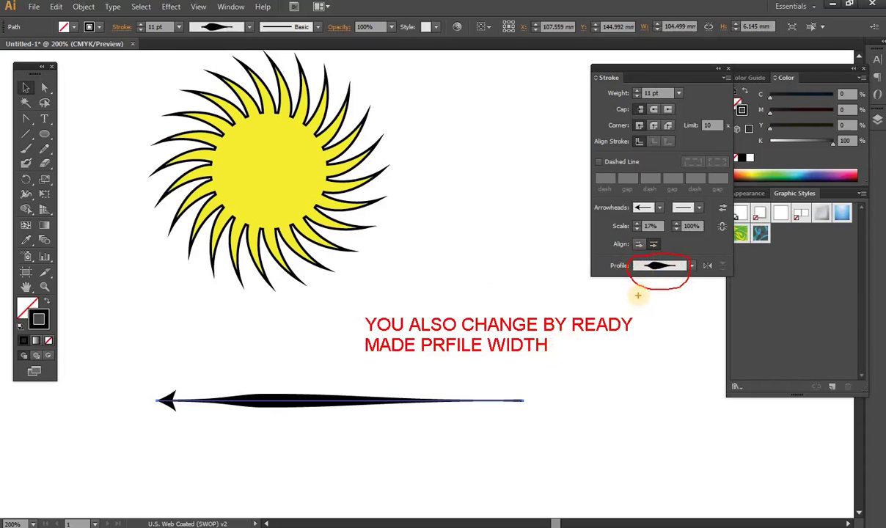
pyautogui.moveTo(640, 287); pyautogui.dragTo(607, 315)
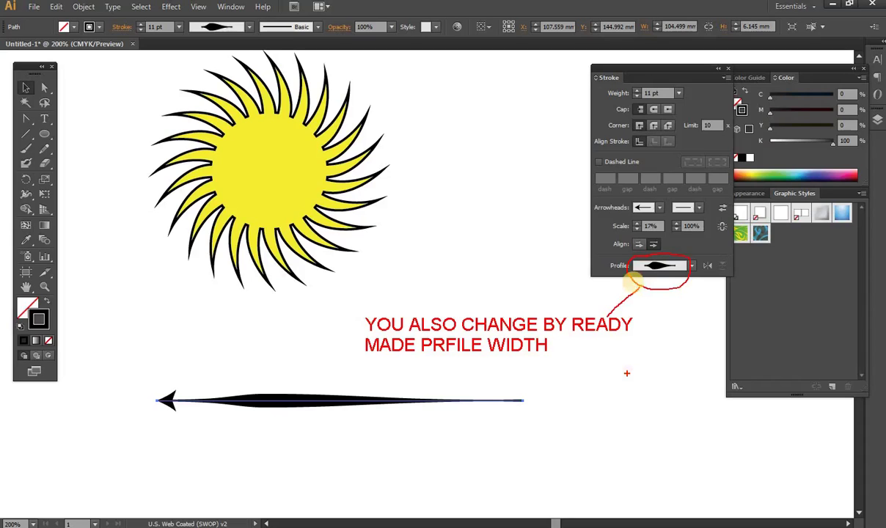
# Step: Move the sunburst down and slightly left on the page
pyautogui.click(490, 349)
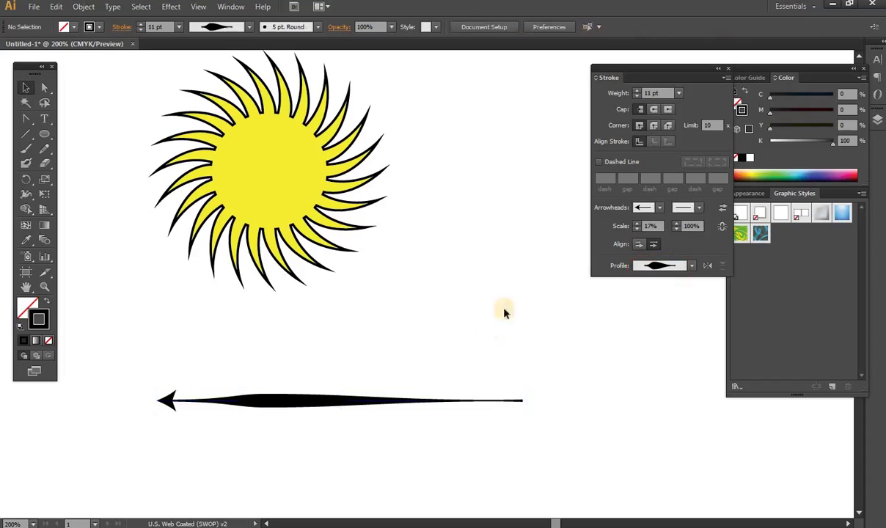
pyautogui.click(294, 161)
pyautogui.moveTo(272, 154)
pyautogui.mouseDown()
pyautogui.moveTo(290, 192)
pyautogui.moveTo(261, 213)
pyautogui.mouseUp()
pyautogui.click(428, 212)
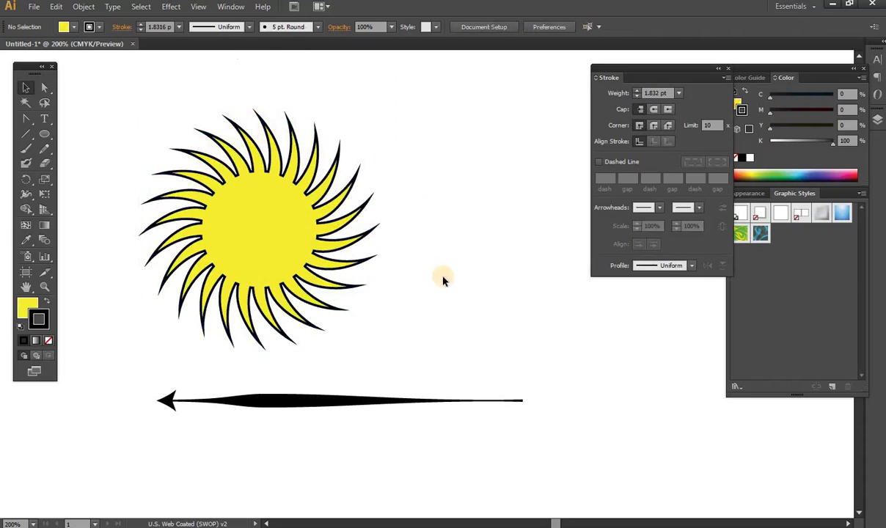
# Step: Add the two-line closing note 'HOPE YOU UNDERSTAND BASICS OF STROKES' between sunburst and arrow
pyautogui.press('t')
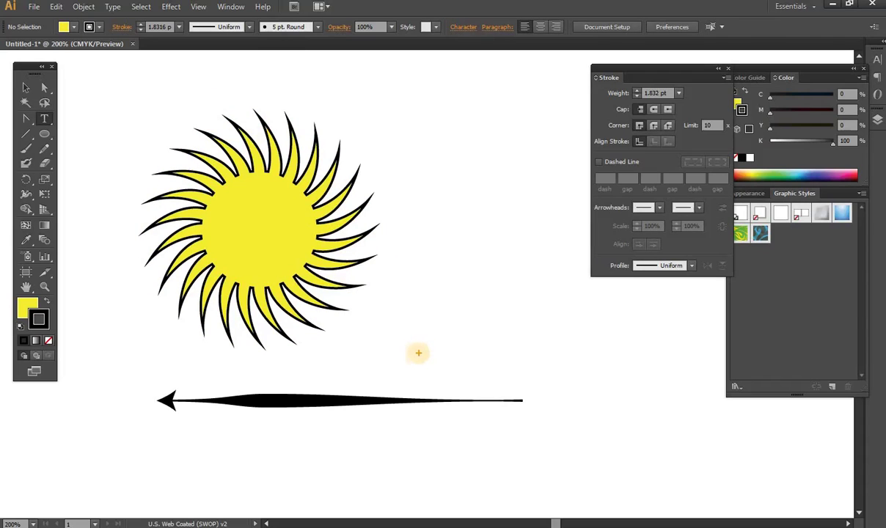
pyautogui.click(390, 349)
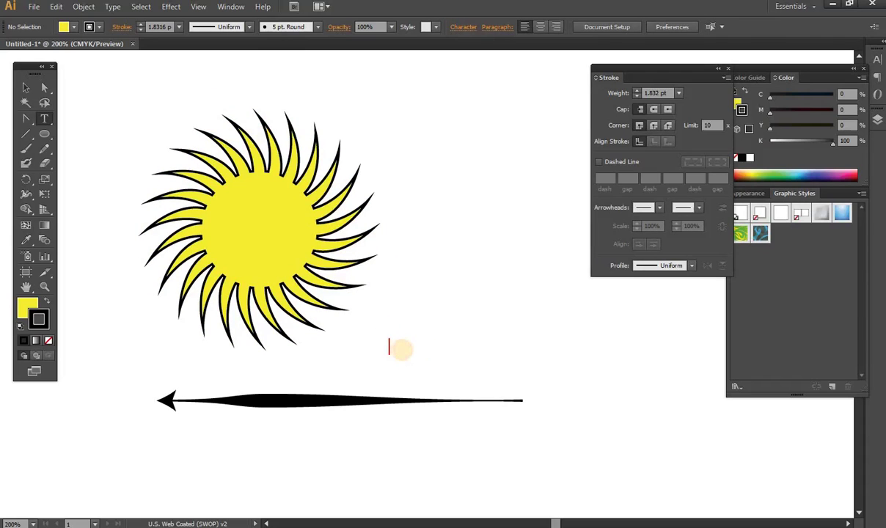
pyautogui.write('HOPE YOU UND')
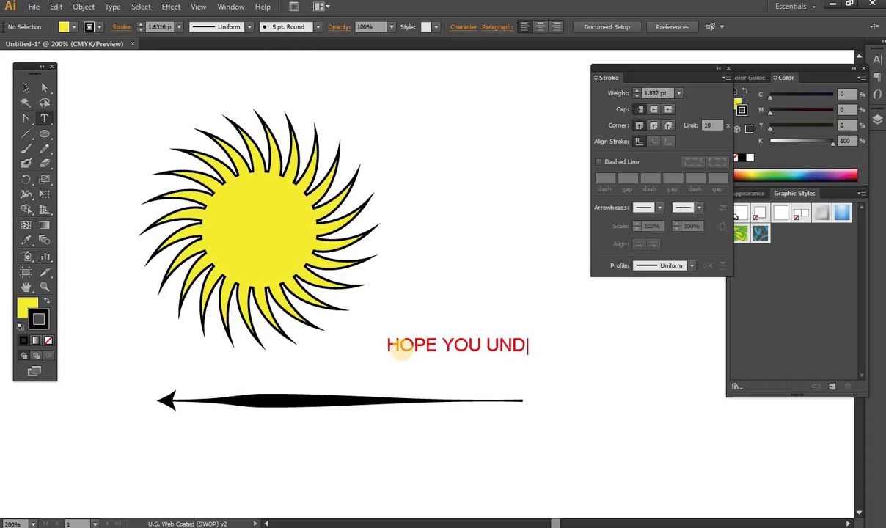
pyautogui.write('ER')
pyautogui.write('STAND')
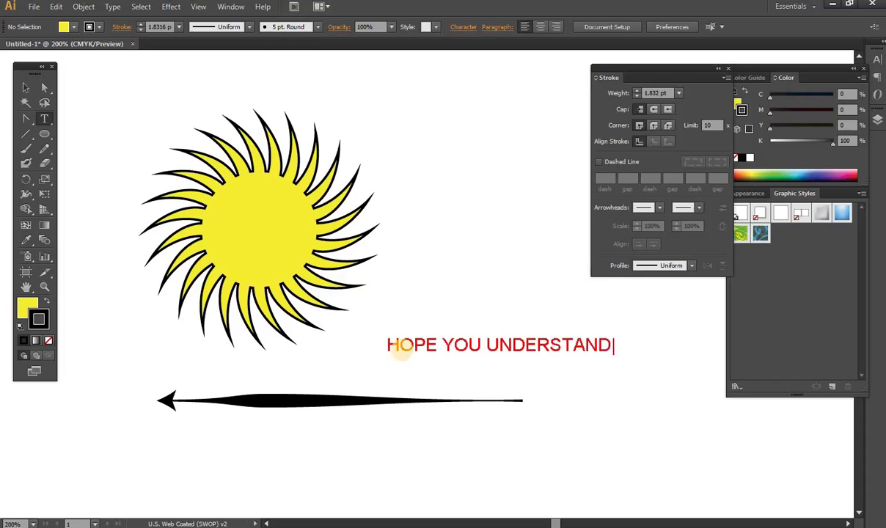
pyautogui.press('Return')
pyautogui.write('BASIC')
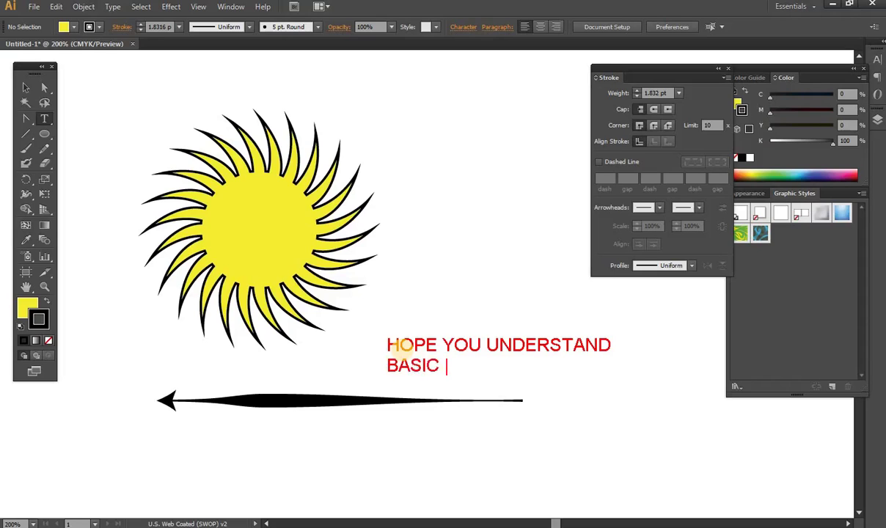
pyautogui.press('BackSpace')
pyautogui.write('S OF ')
pyautogui.write('STROKE')
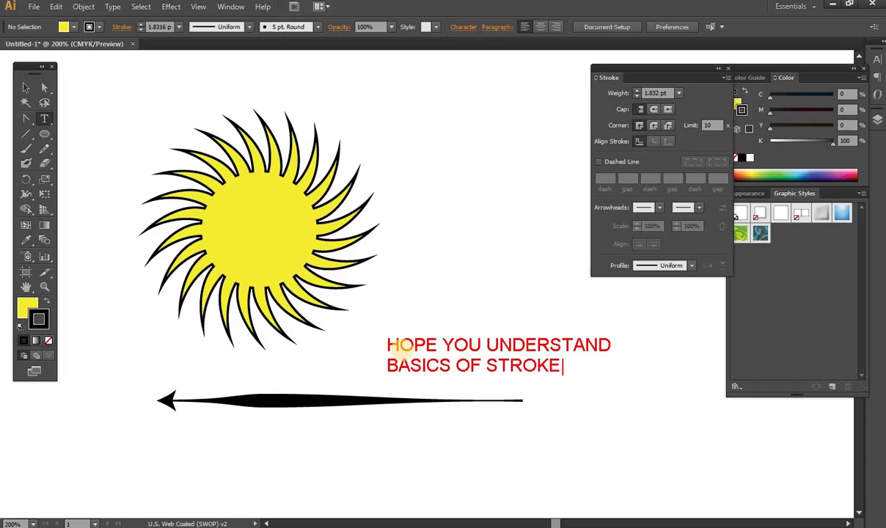
pyautogui.write('S')
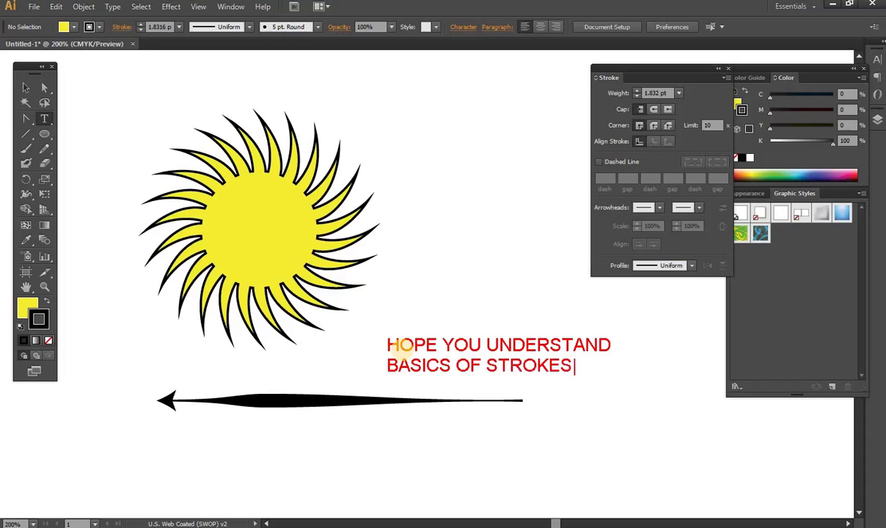